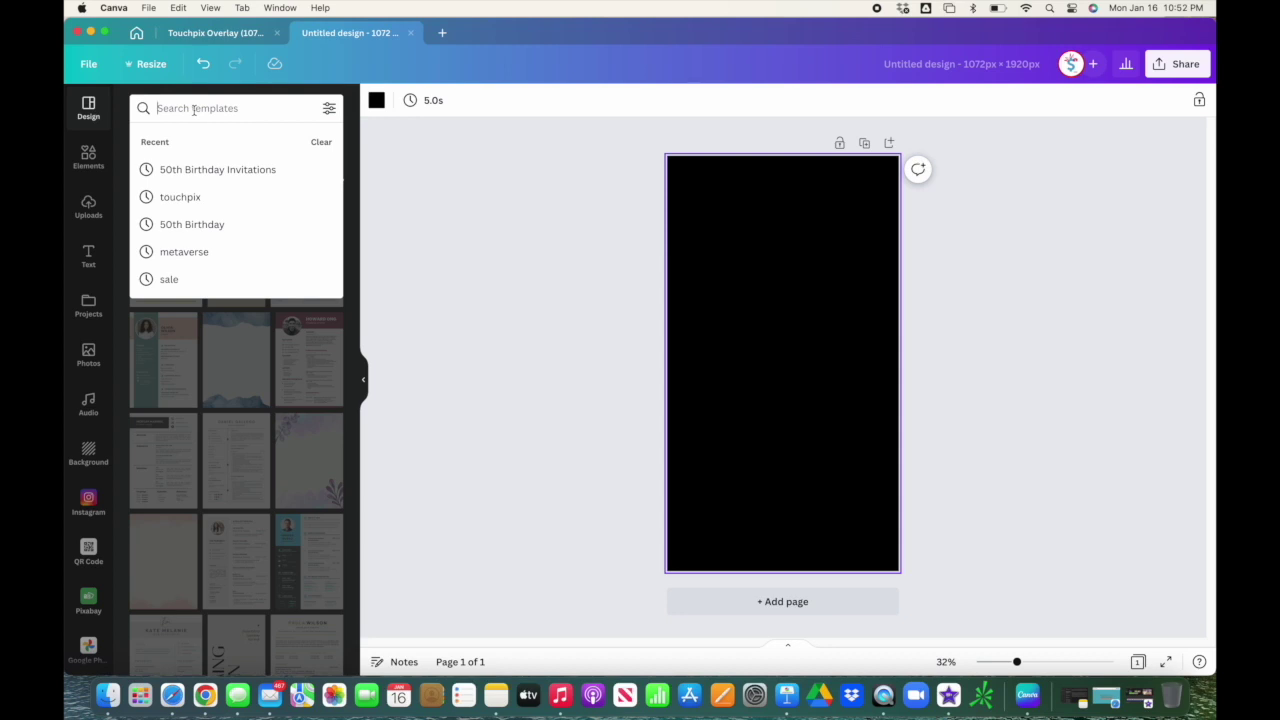
Add the gold 50 graphic from the recently used elements and shrink it into the page's lower-left corner
click(88, 155)
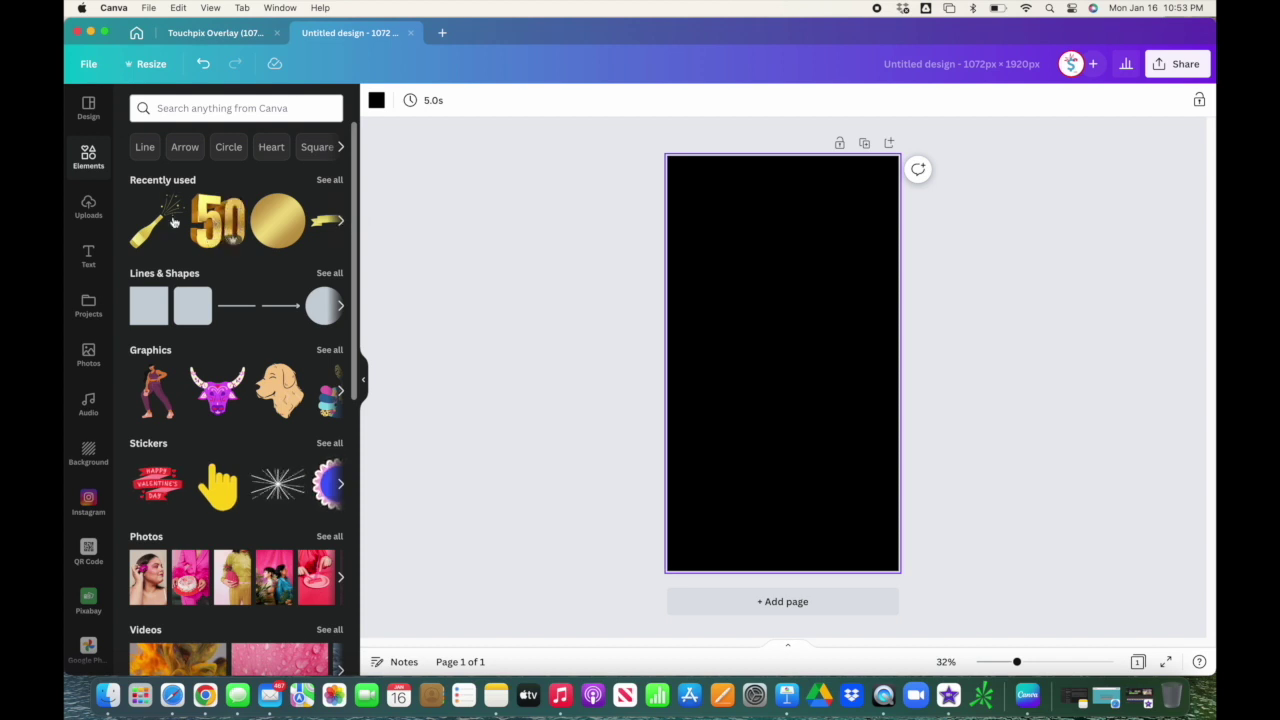
click(218, 220)
drag(873, 270, 695, 550)
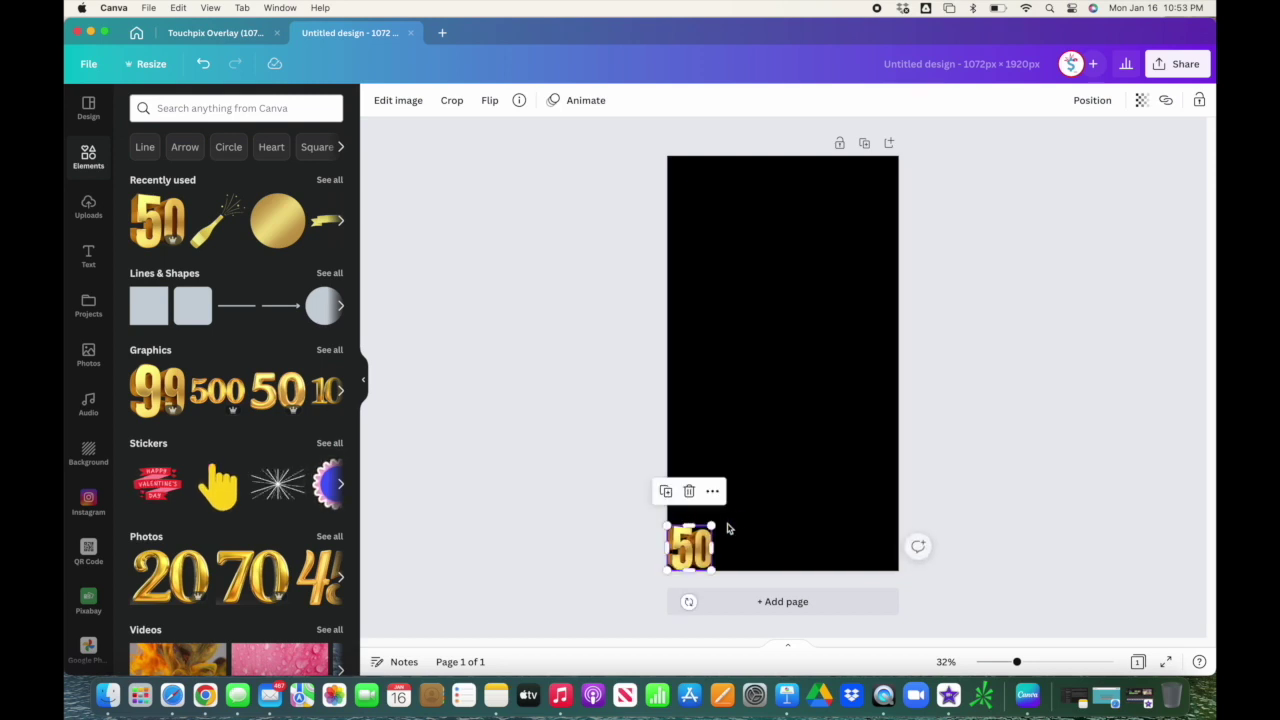
click(746, 486)
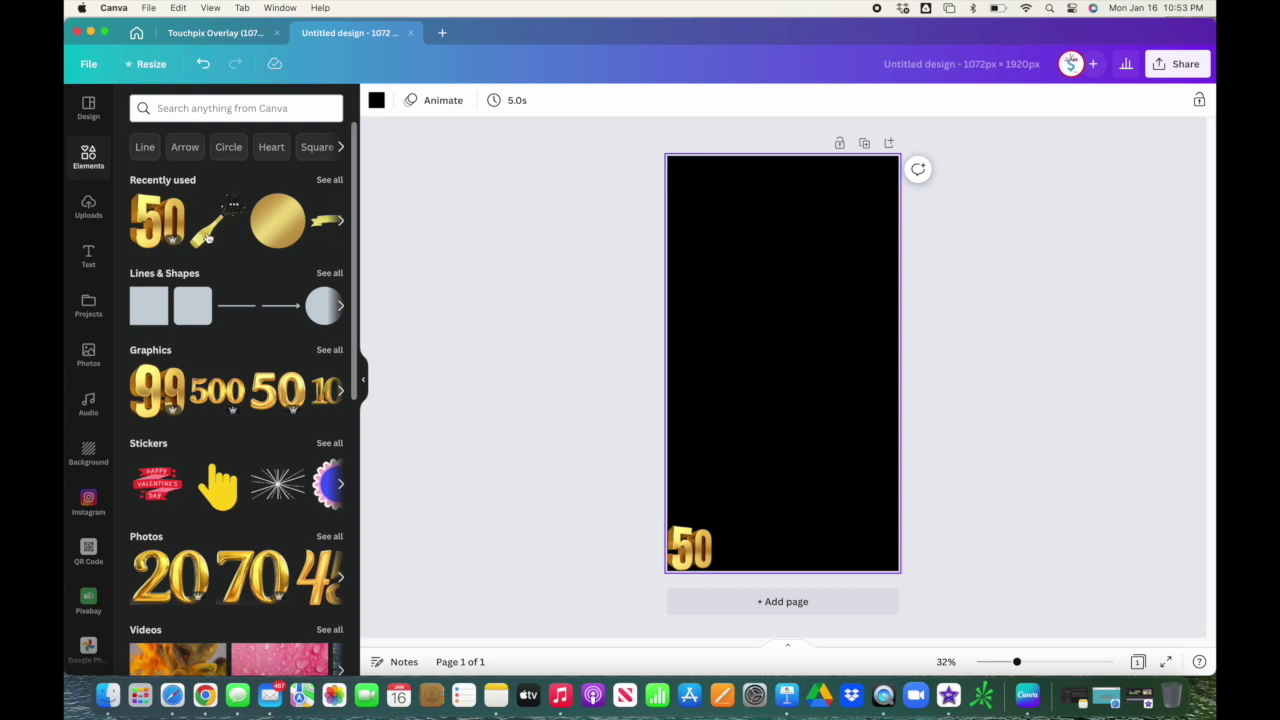
Add the gold champagne bottle graphic to the page and delete the extra 50 graphic on top of it
click(235, 209)
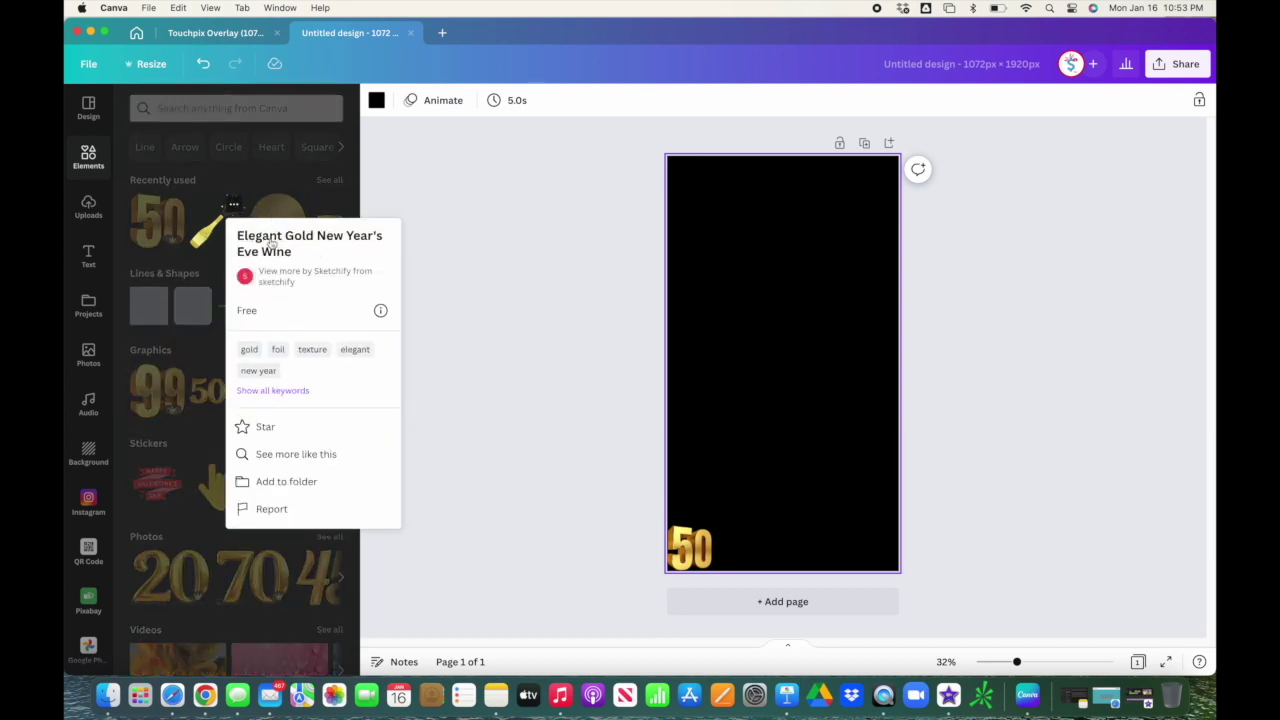
click(217, 234)
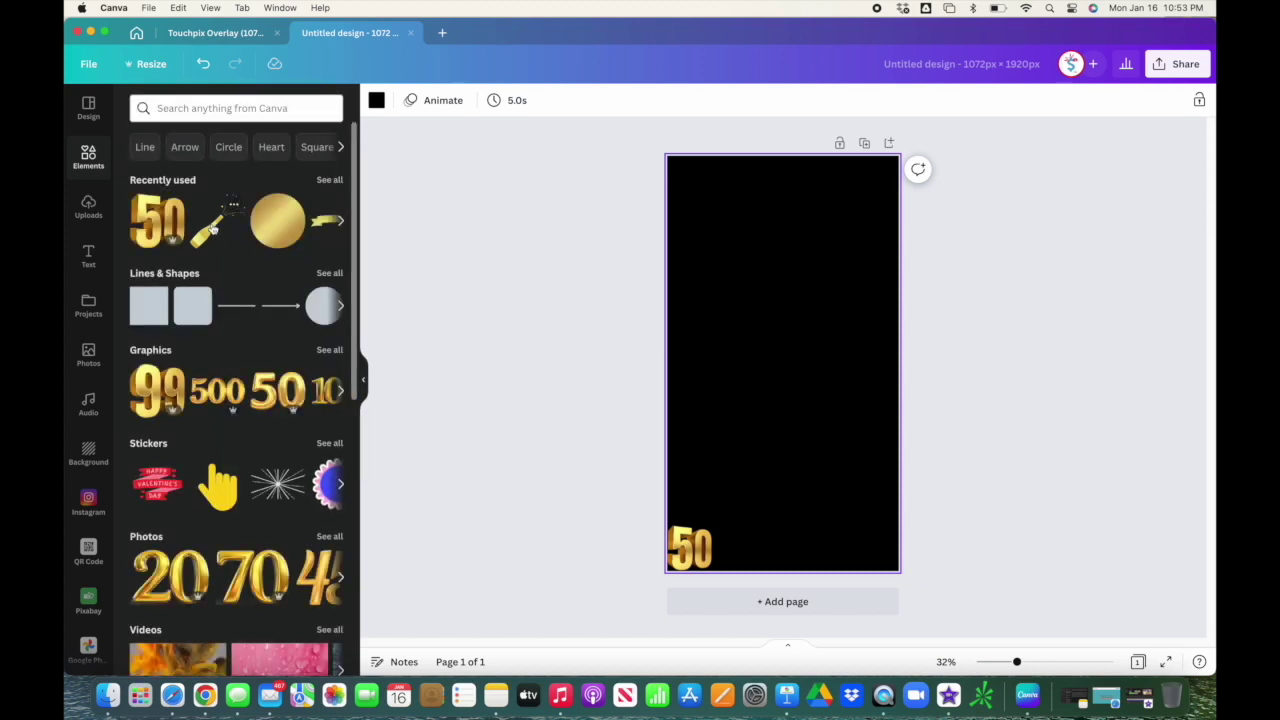
click(207, 240)
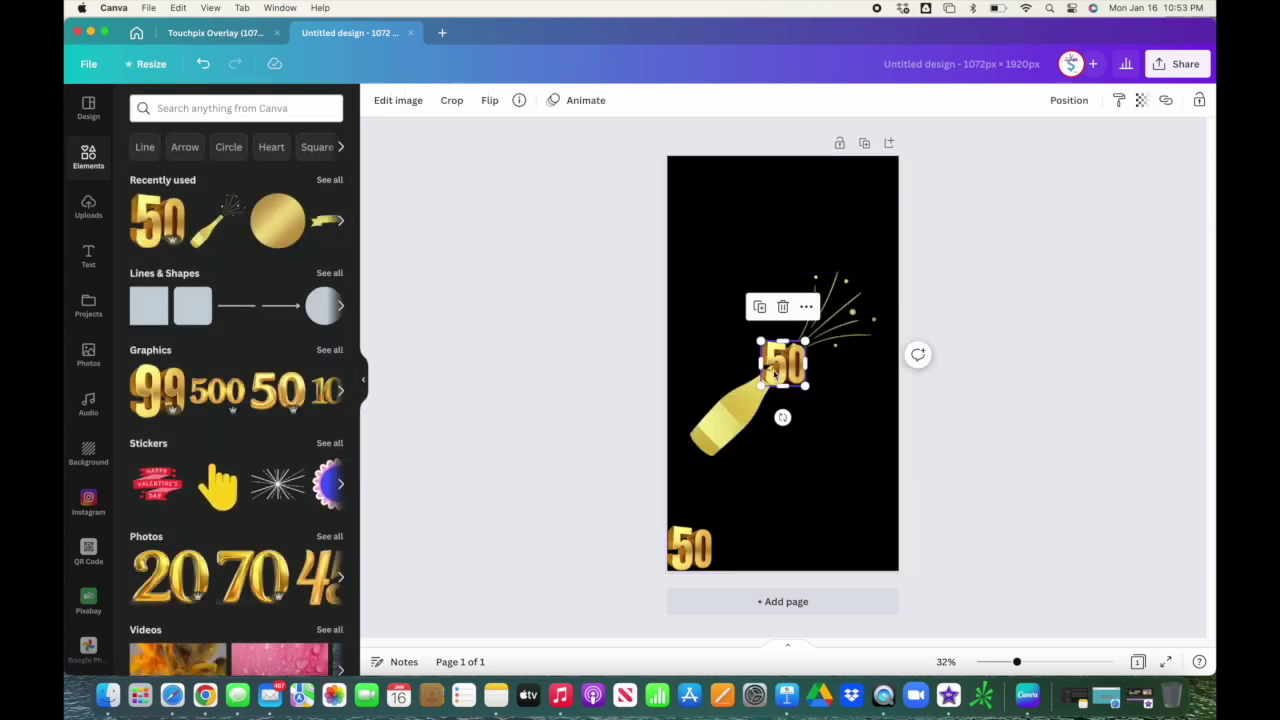
key(Delete)
click(770, 393)
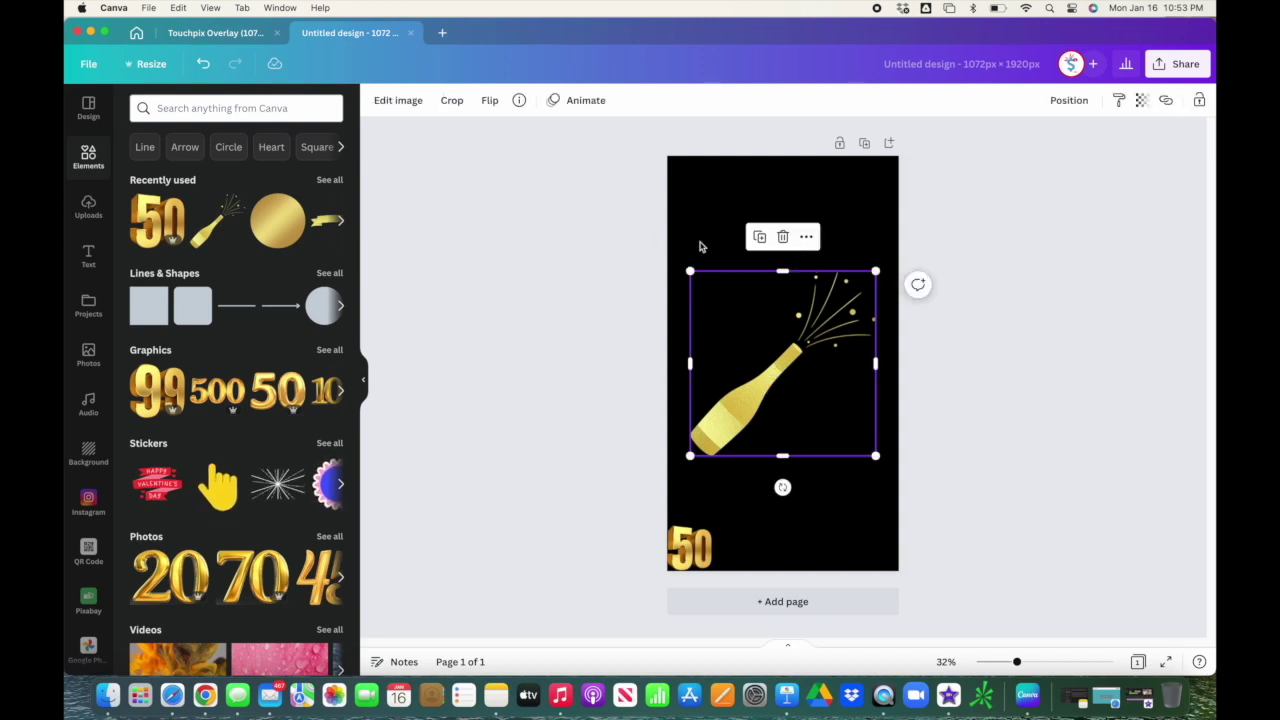
Flip the champagne bottle graphic horizontally so its neck points to the upper left
click(488, 101)
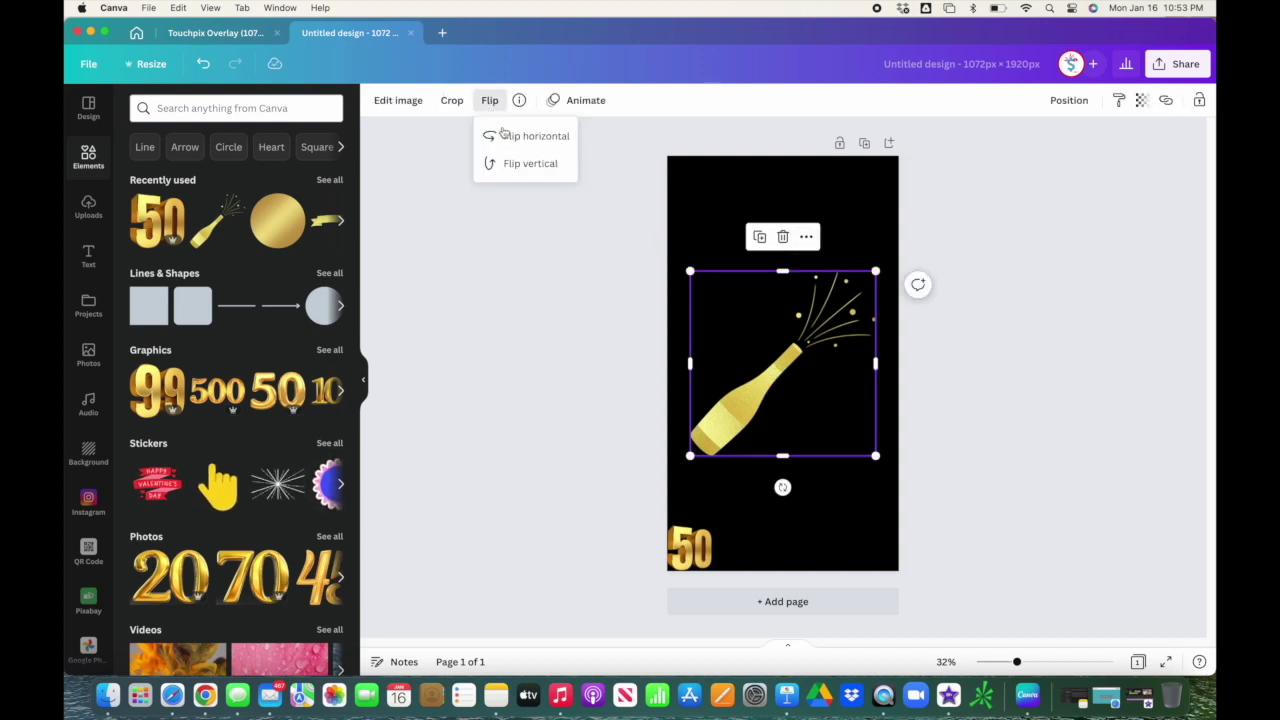
click(531, 165)
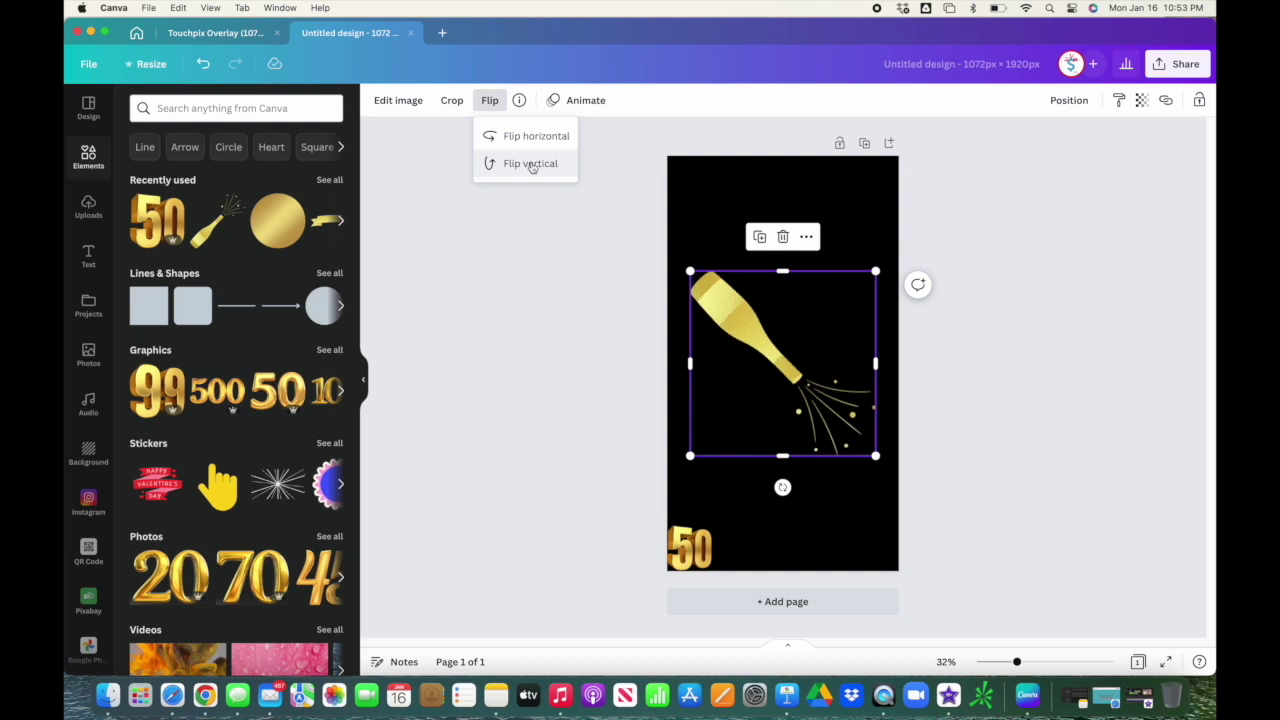
click(527, 138)
click(526, 137)
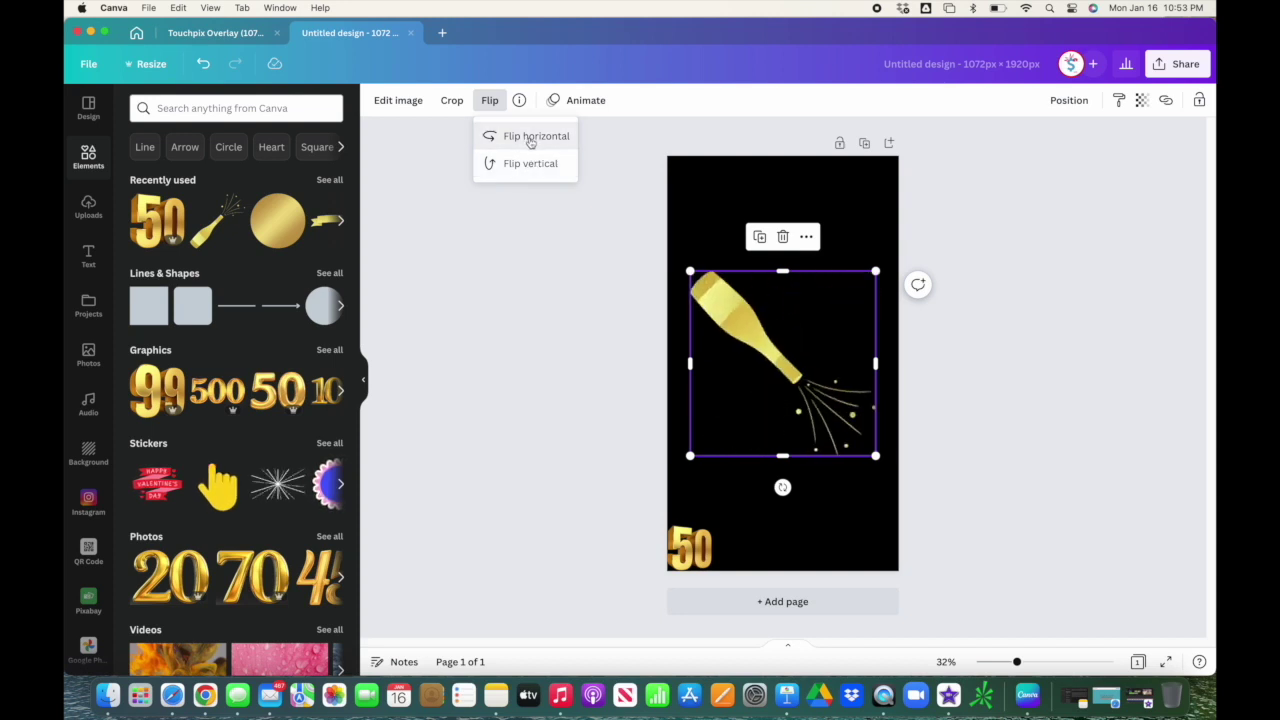
click(530, 165)
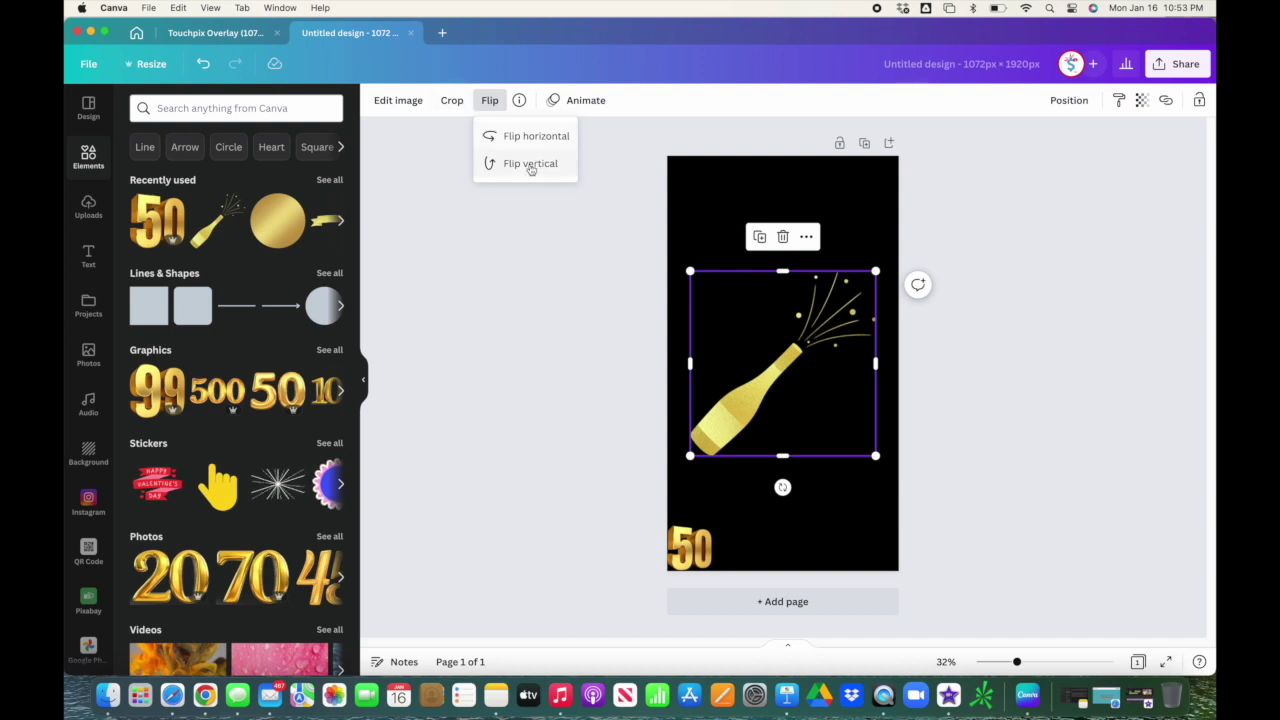
click(502, 137)
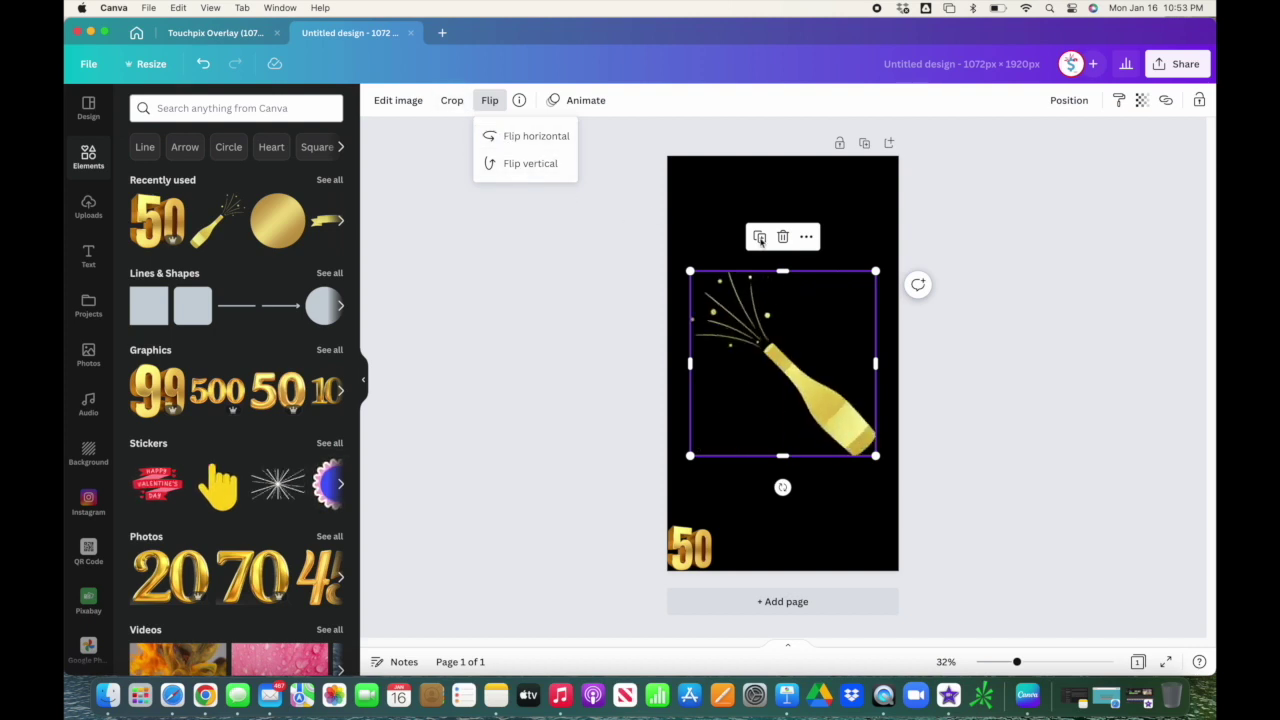
Shrink the champagne bottle to about the size of the 50 graphic and place it in the page's lower-right corner
drag(875, 272, 766, 379)
drag(743, 446, 874, 547)
mouse_move(820, 494)
mouse_down()
mouse_move(846, 517)
mouse_move(836, 507)
mouse_up()
click(840, 412)
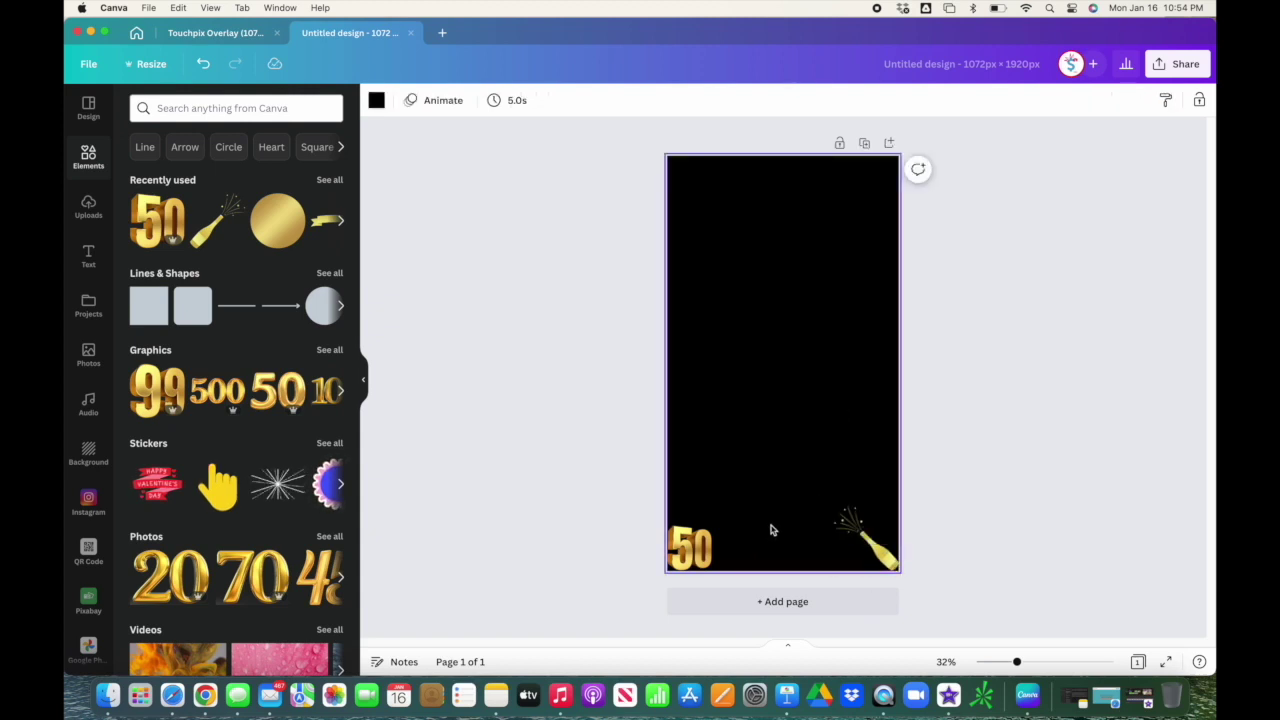
Add a text box with the celebrant's first name in the possessive plus "50th", and "Birthday" on the second line
key(t)
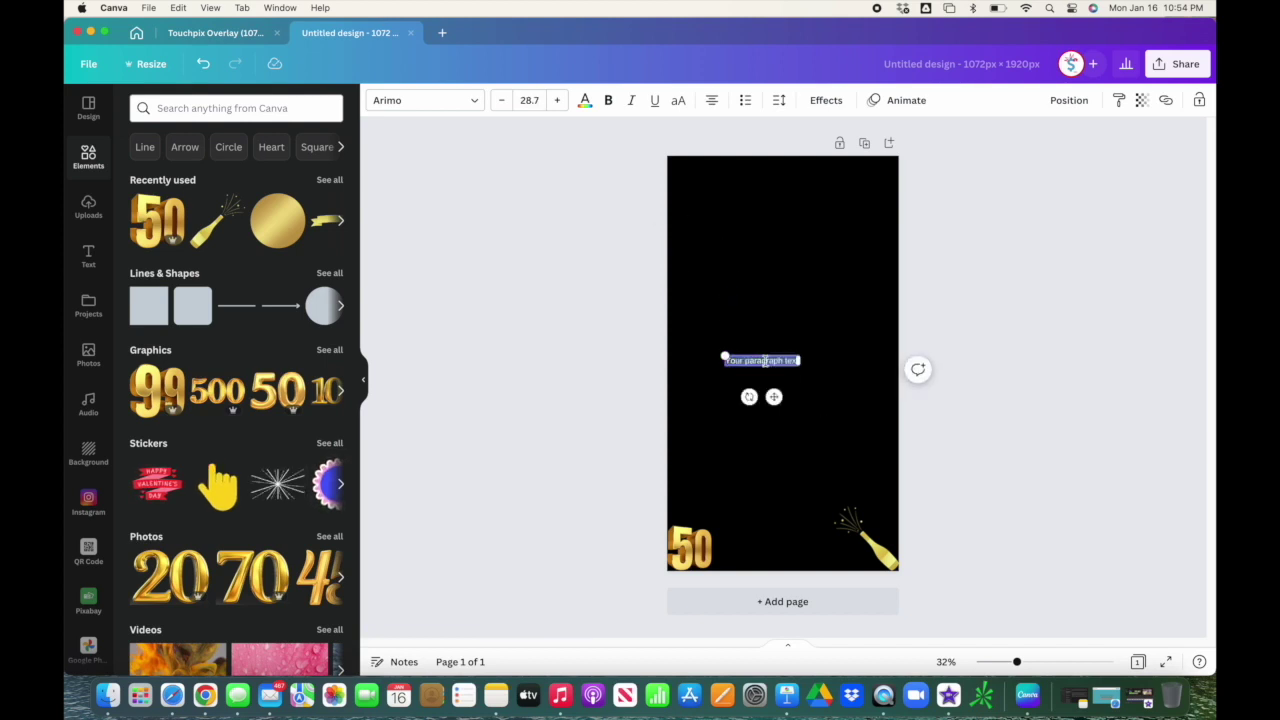
key(BackSpace)
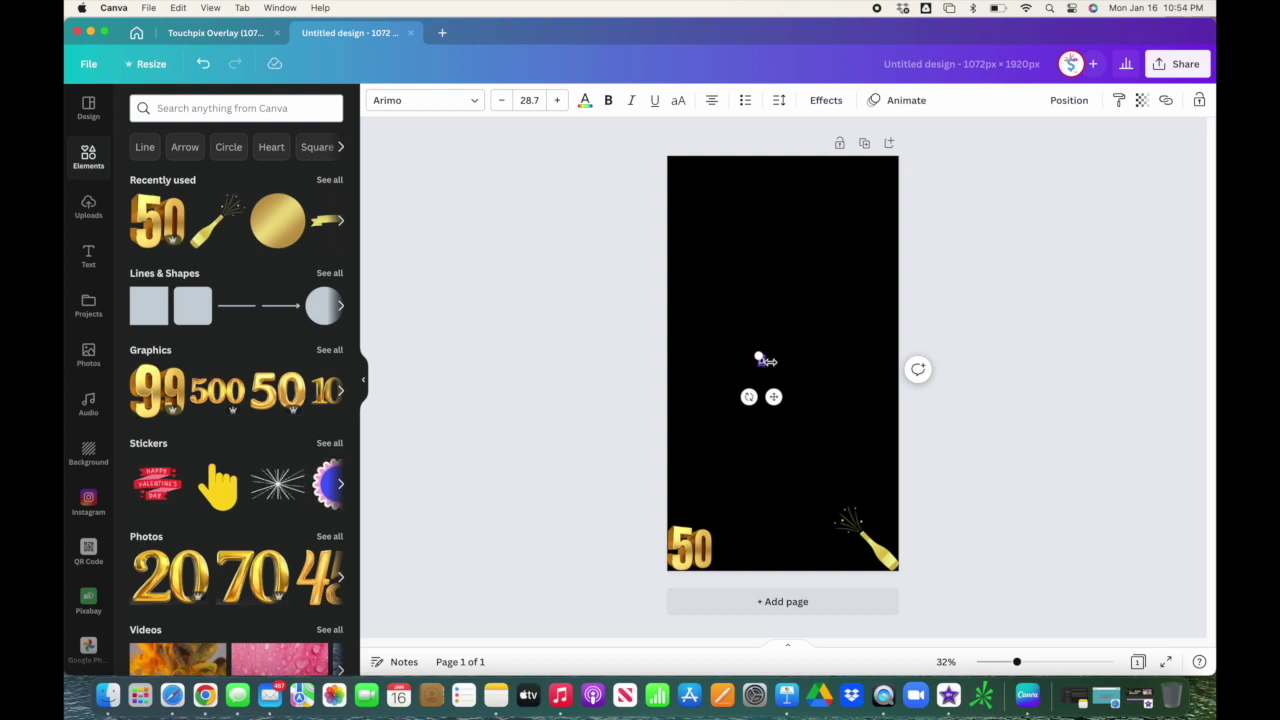
text(David's 50th)
key(Return)
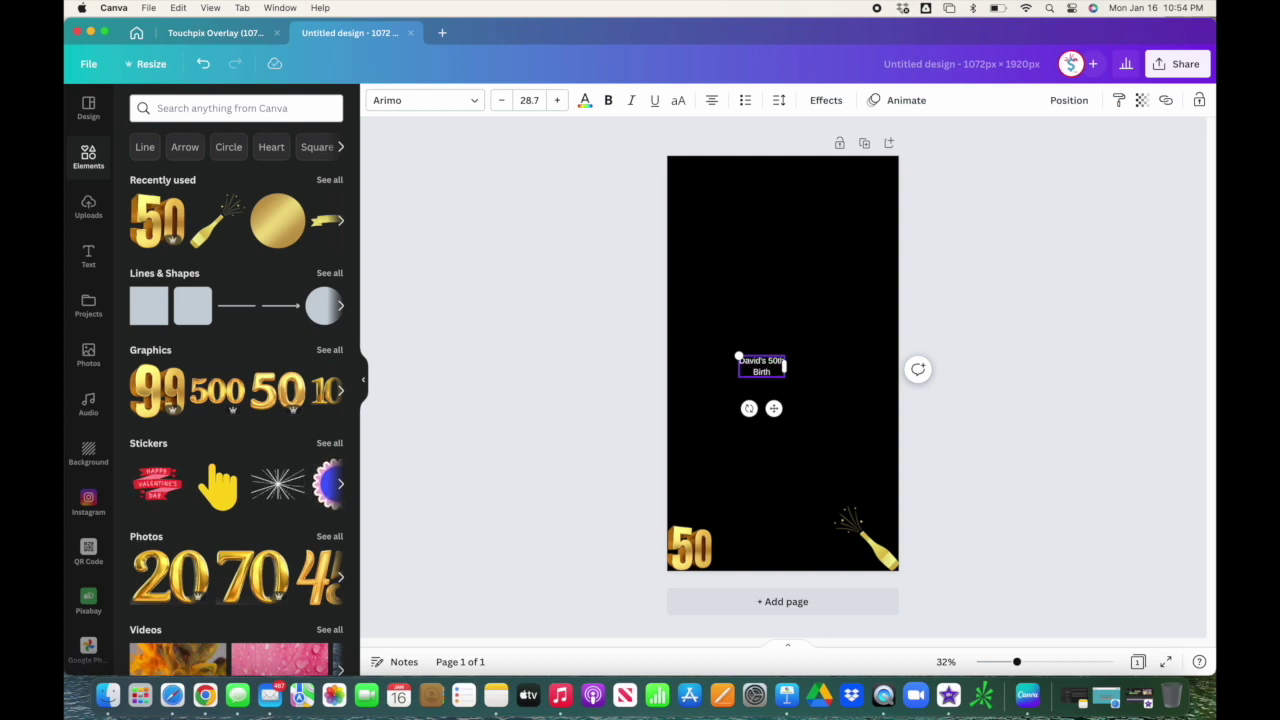
text(Birthday)
key(Return)
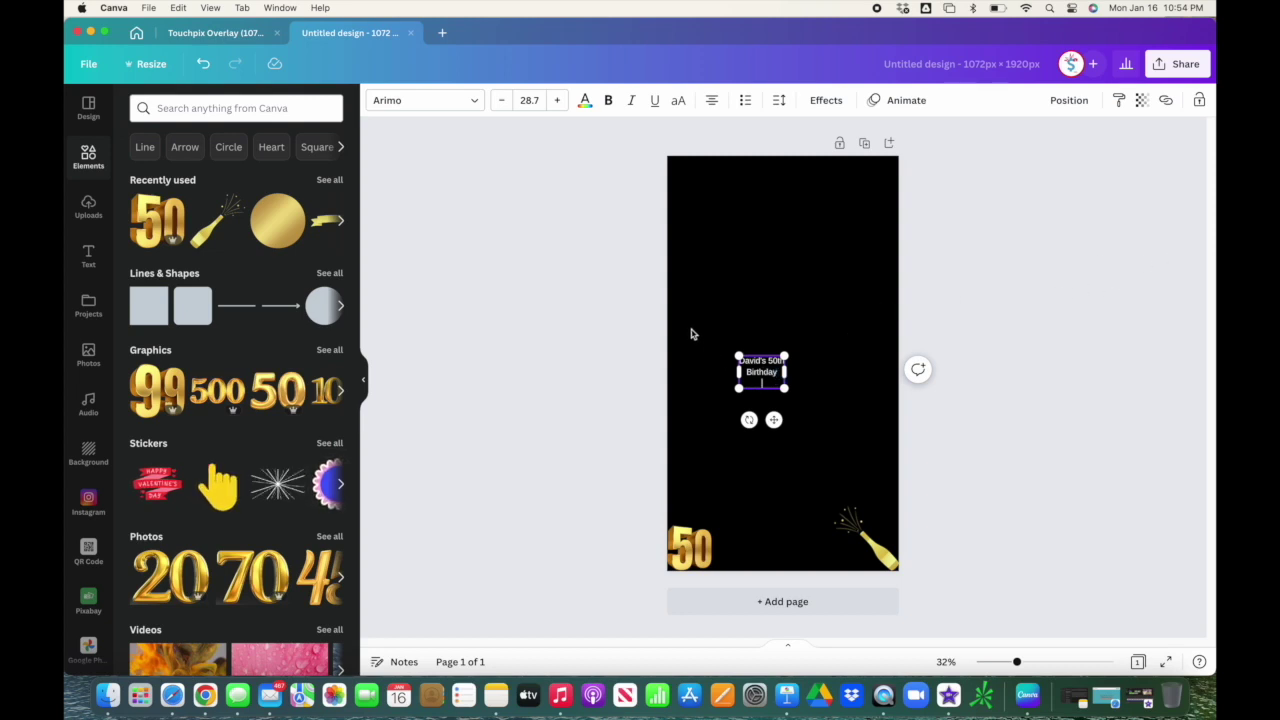
Set the birthday text in Pinyon Script and color it with the yellow of the Luscious Lemonade palette
triple_click(763, 376)
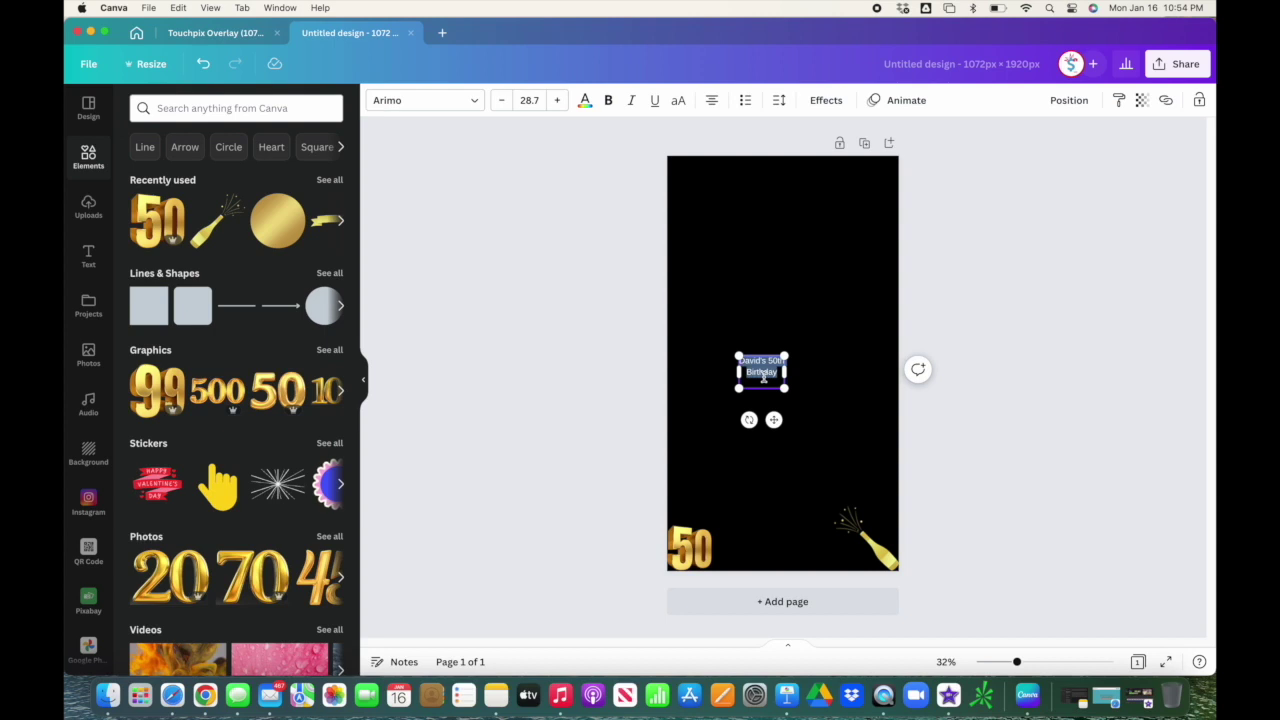
click(437, 101)
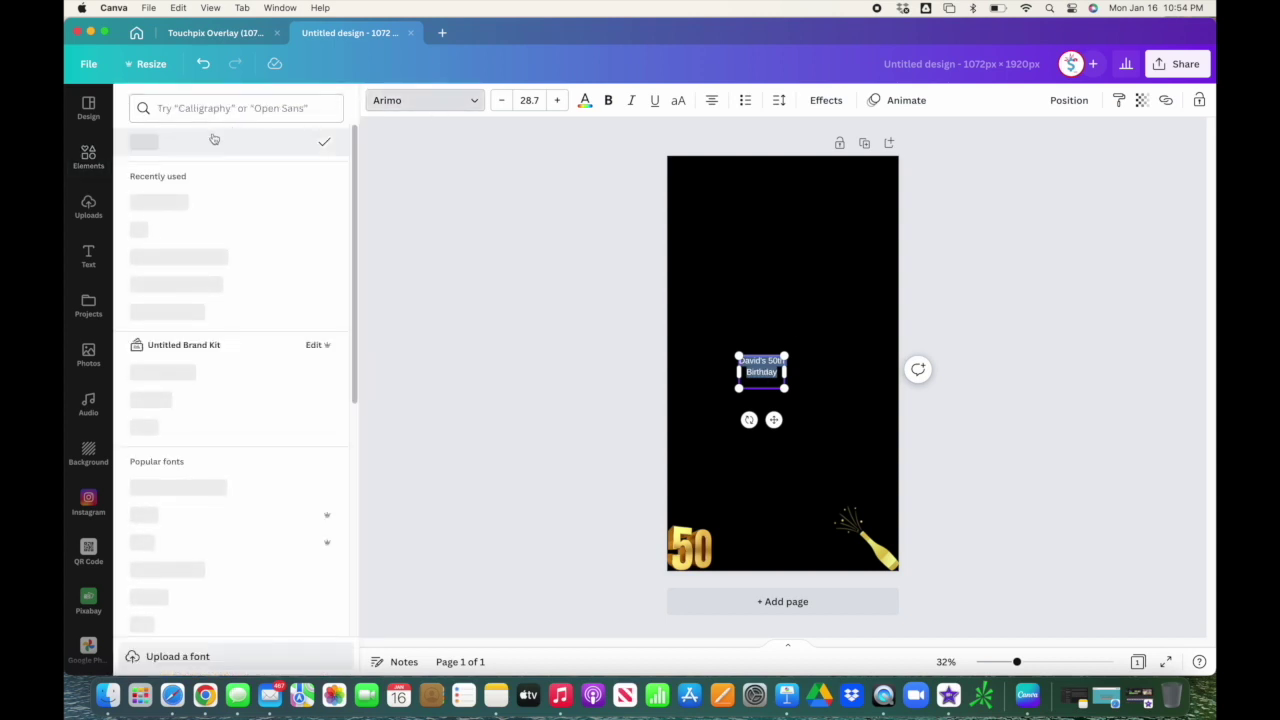
click(165, 205)
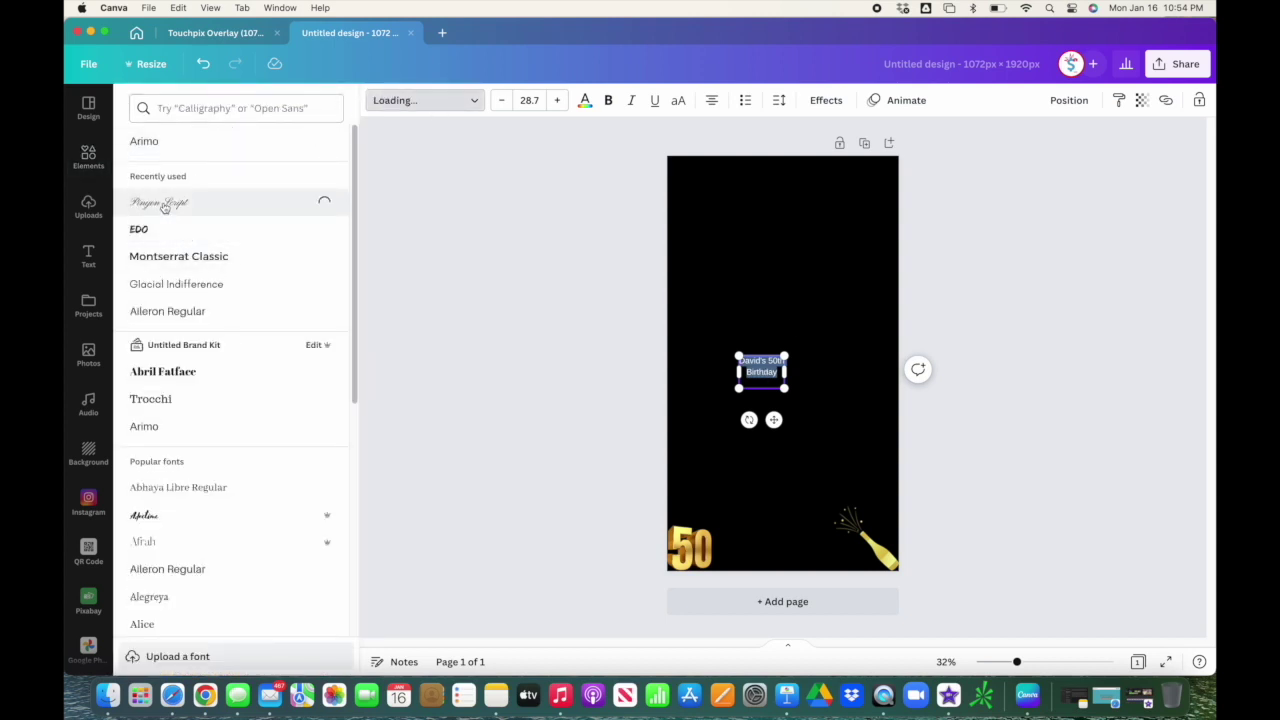
click(585, 101)
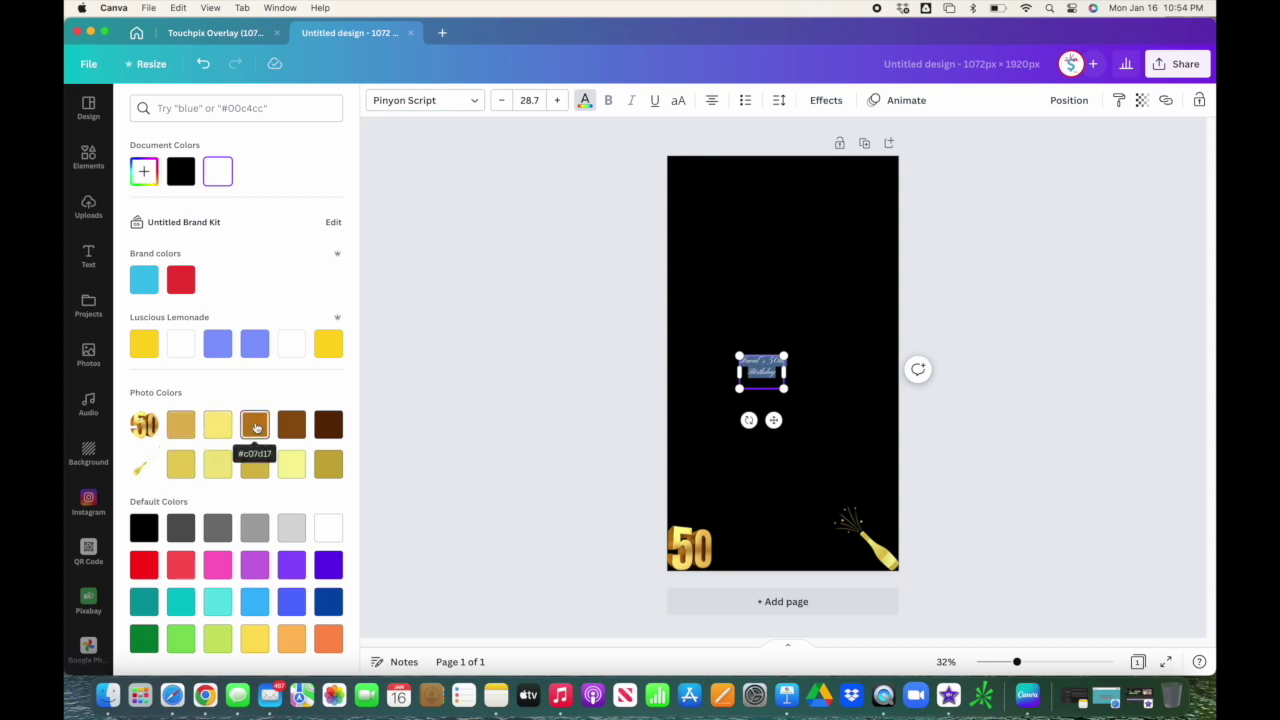
click(150, 345)
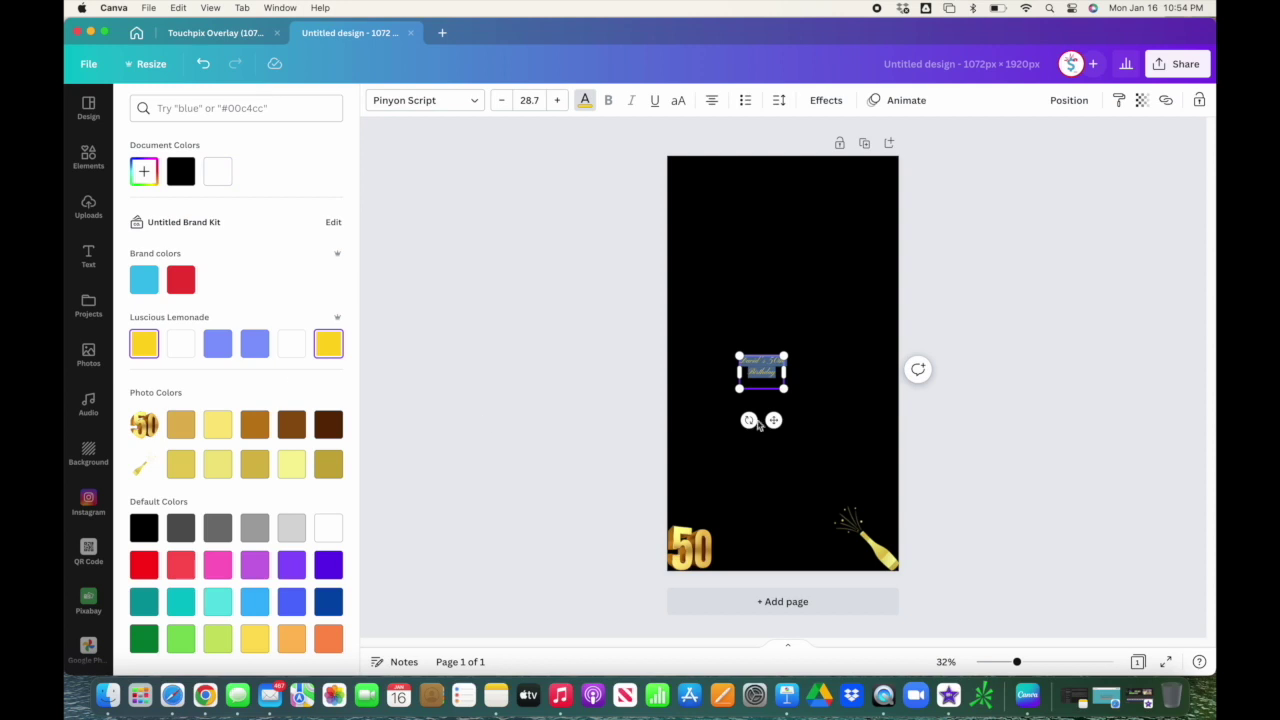
Set the birthday text size to 70 and place it at the page's lower edge between the 50 and the bottle
click(775, 373)
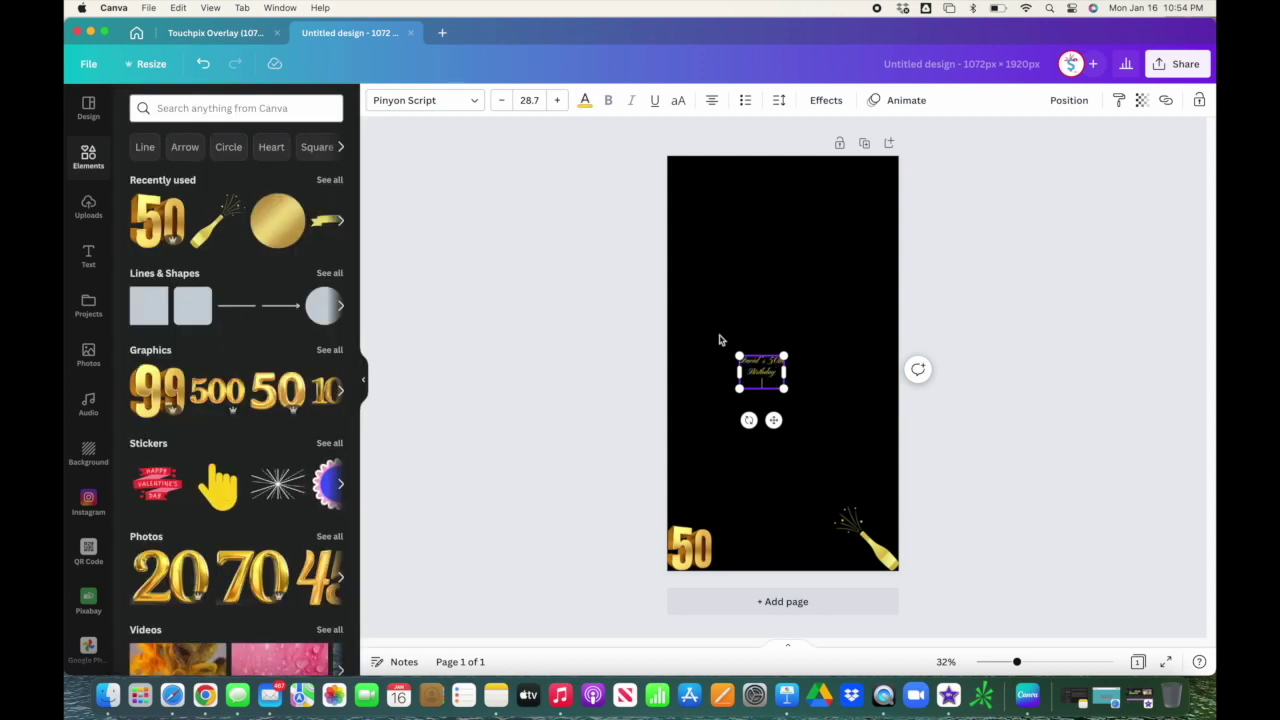
click(530, 100)
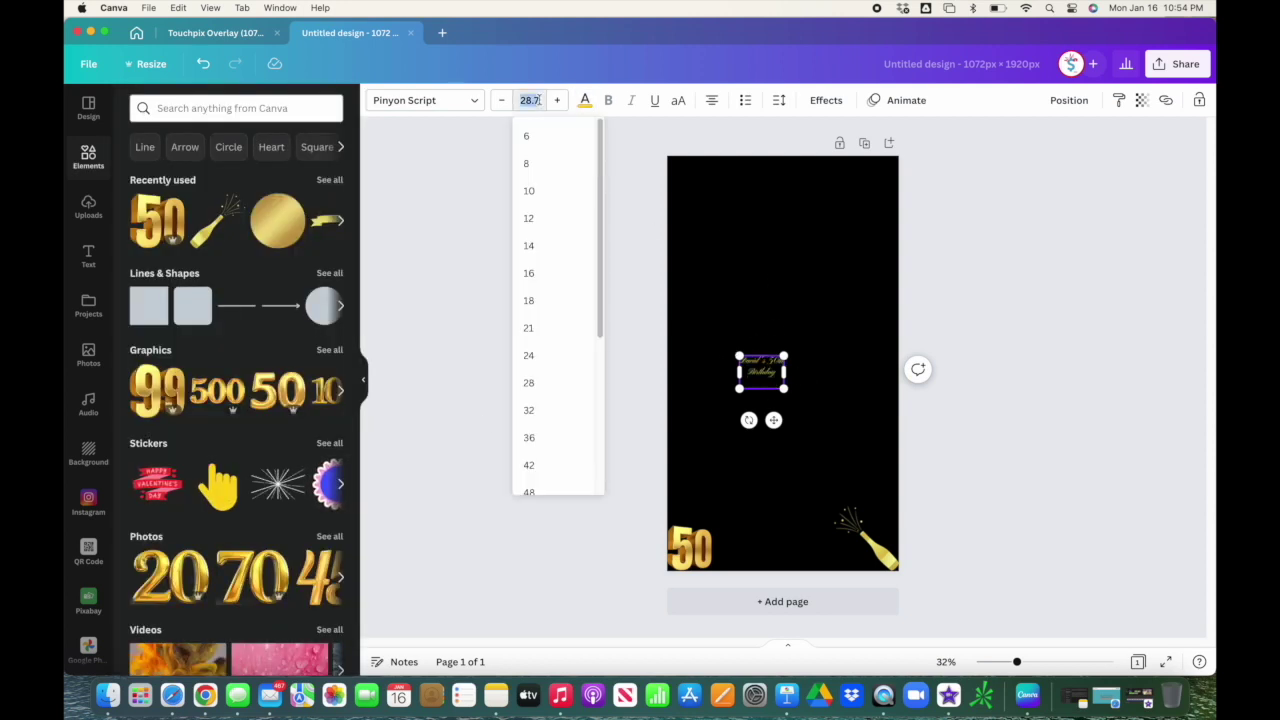
text(70)
key(Return)
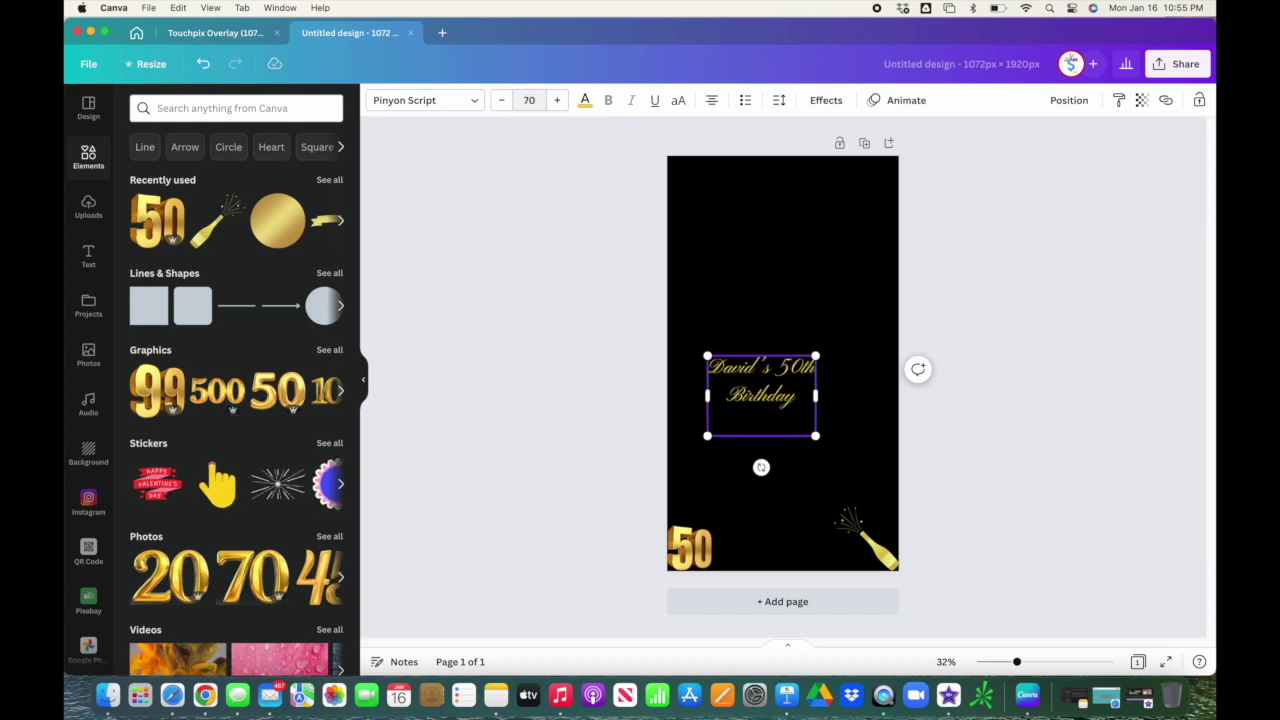
click(852, 385)
drag(785, 384, 787, 543)
click(866, 404)
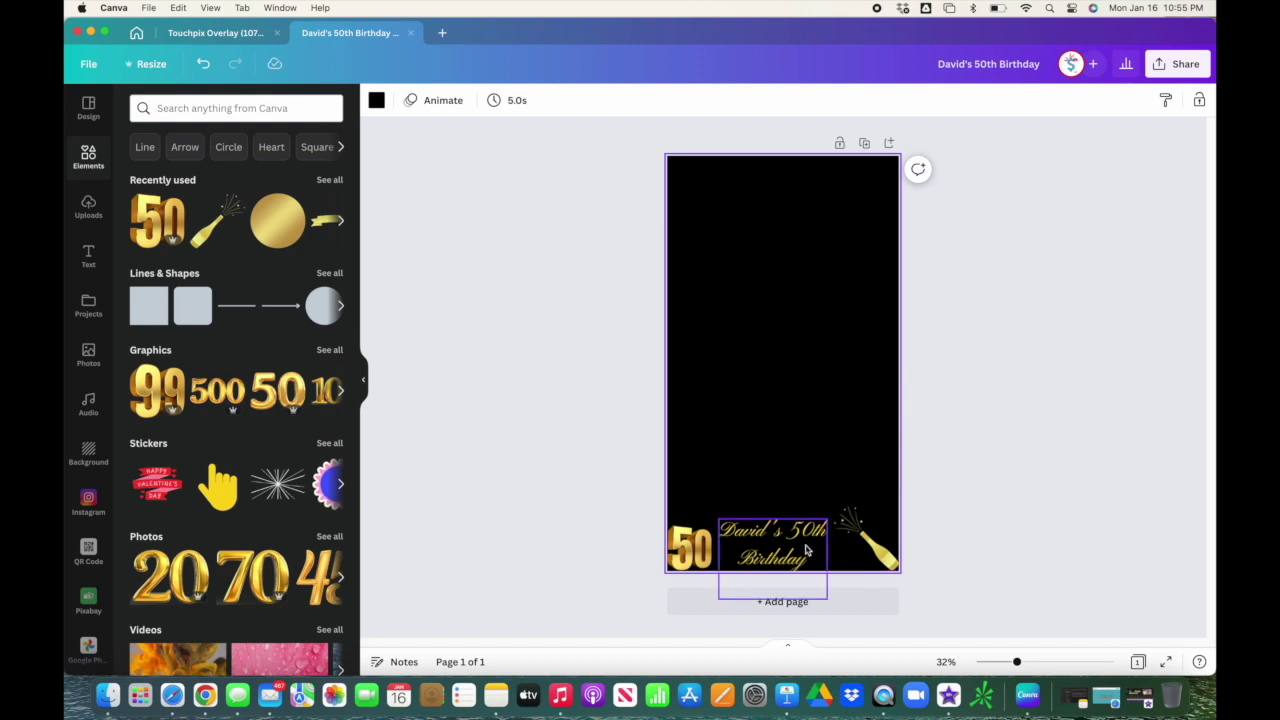
Widen the birthday text box slightly on both sides and nudge it up, centered between the 50 and the bottle
click(728, 549)
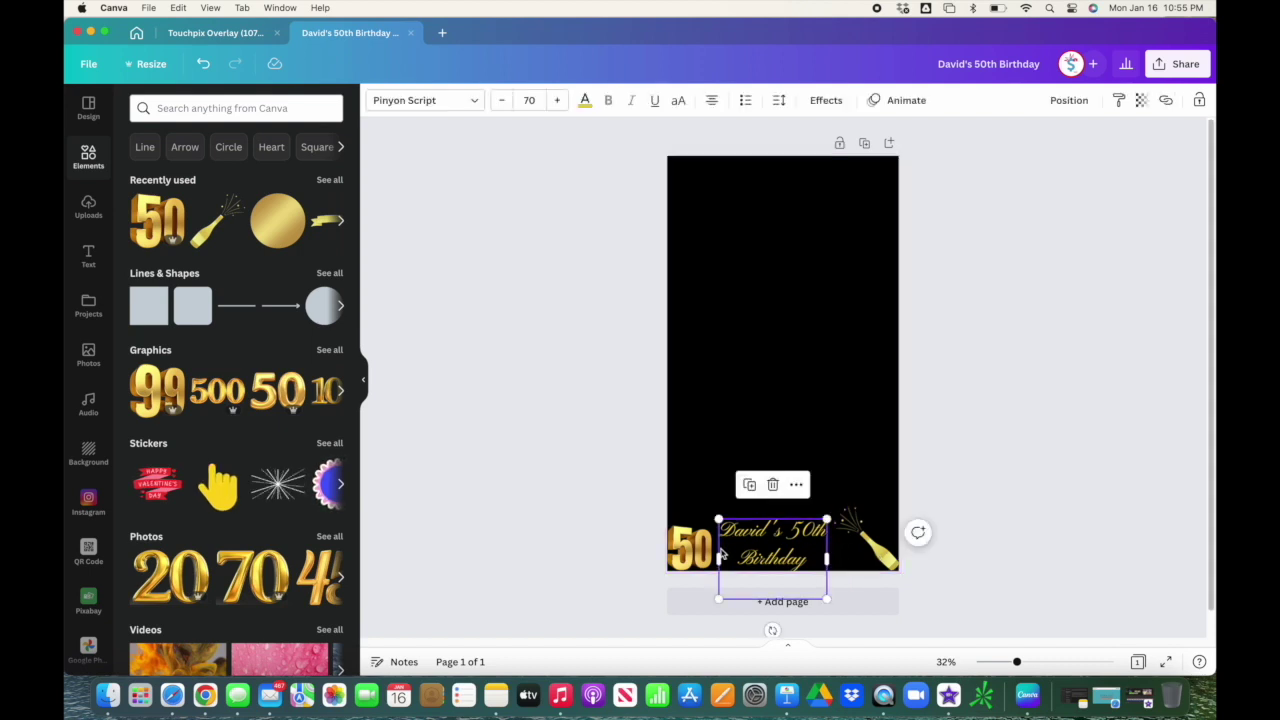
drag(718, 559, 710, 559)
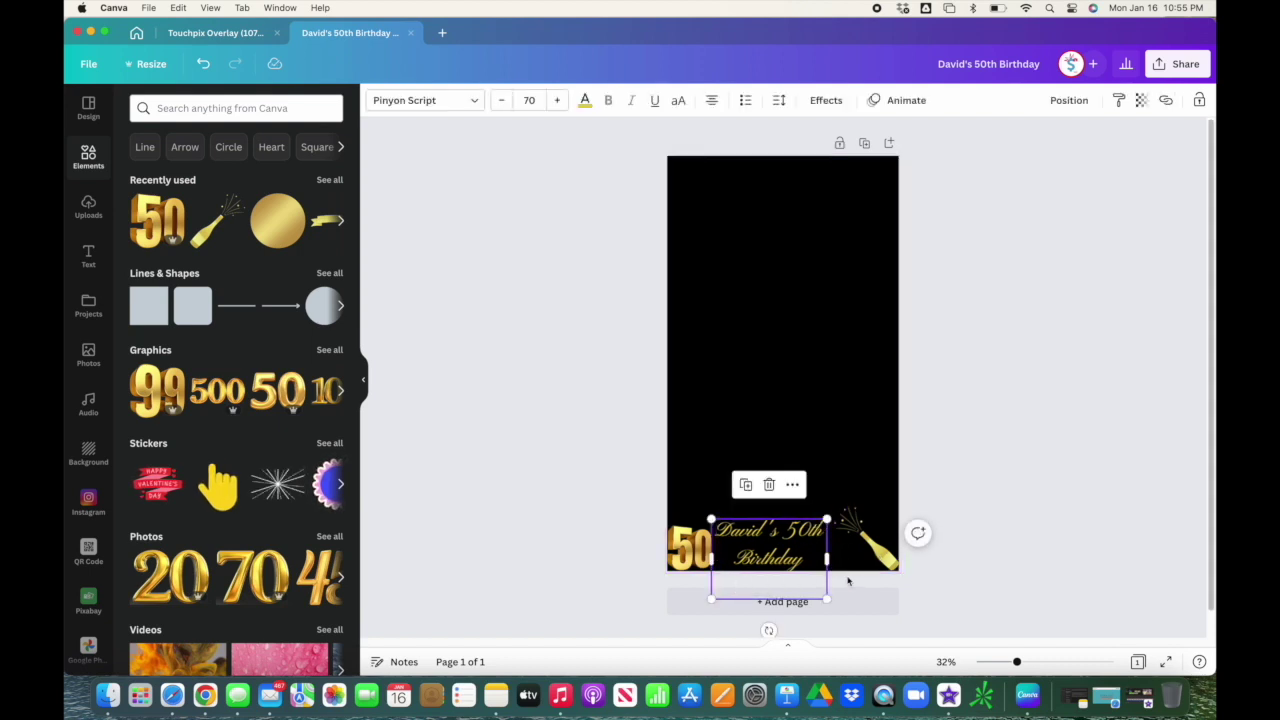
drag(832, 561, 794, 548)
click(802, 425)
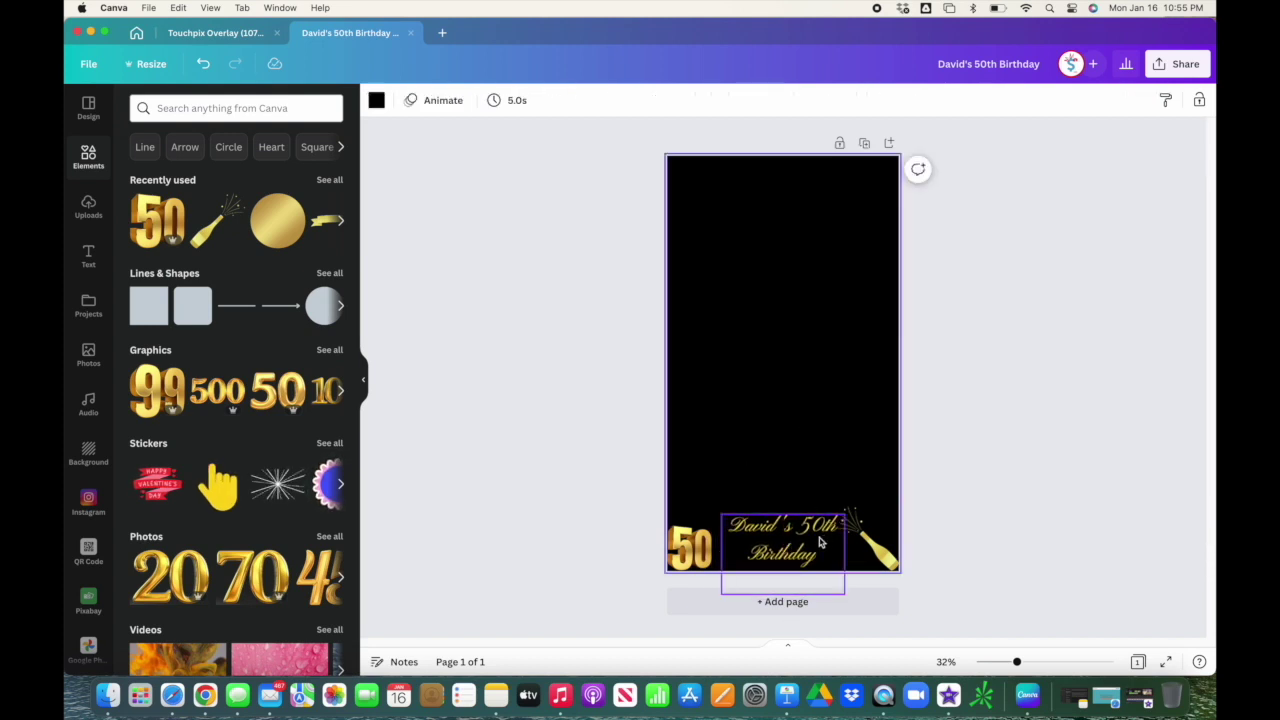
click(785, 540)
drag(785, 540, 782, 534)
click(791, 442)
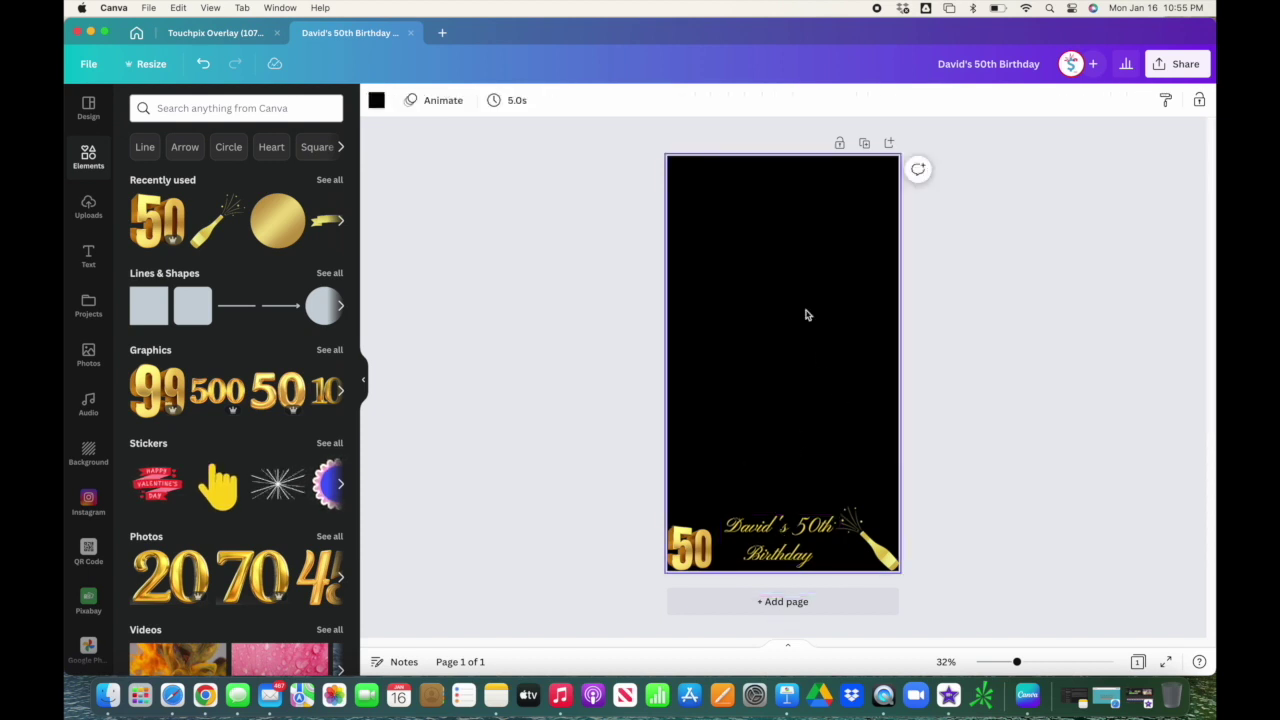
Add the gold circle graphic to the page and delete the extra champagne bottle over it
click(281, 235)
click(281, 235)
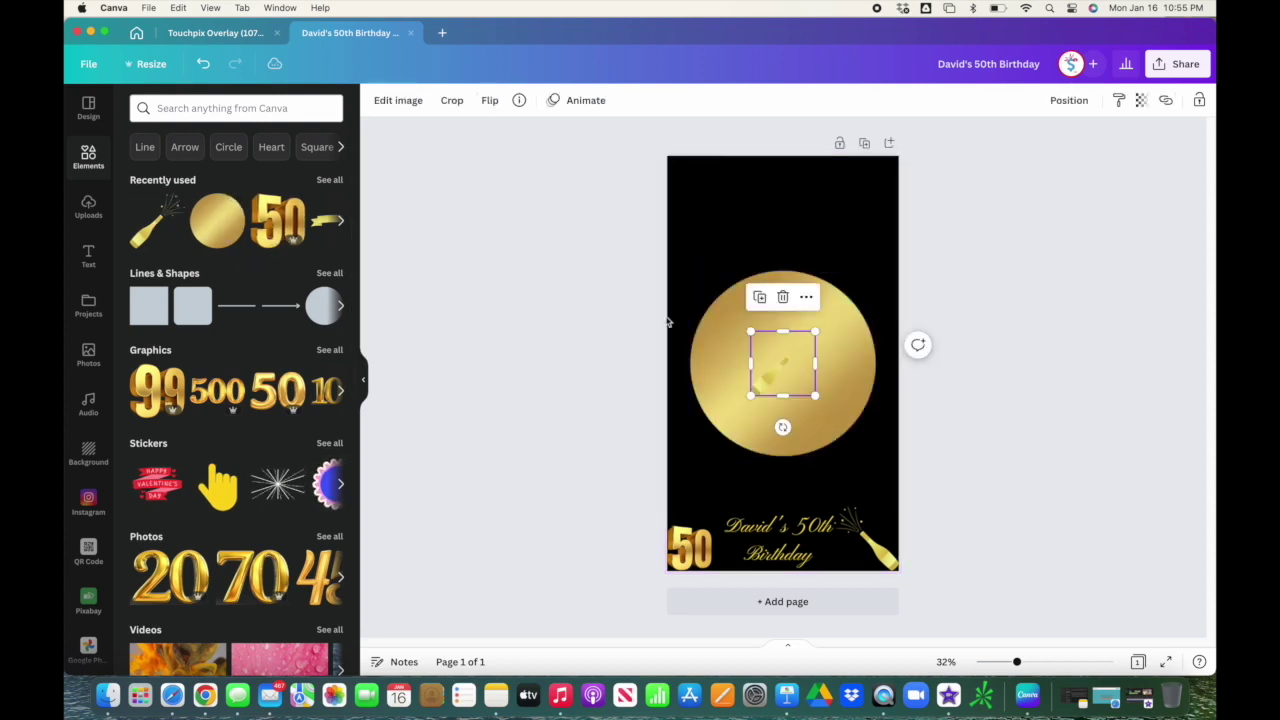
key(Delete)
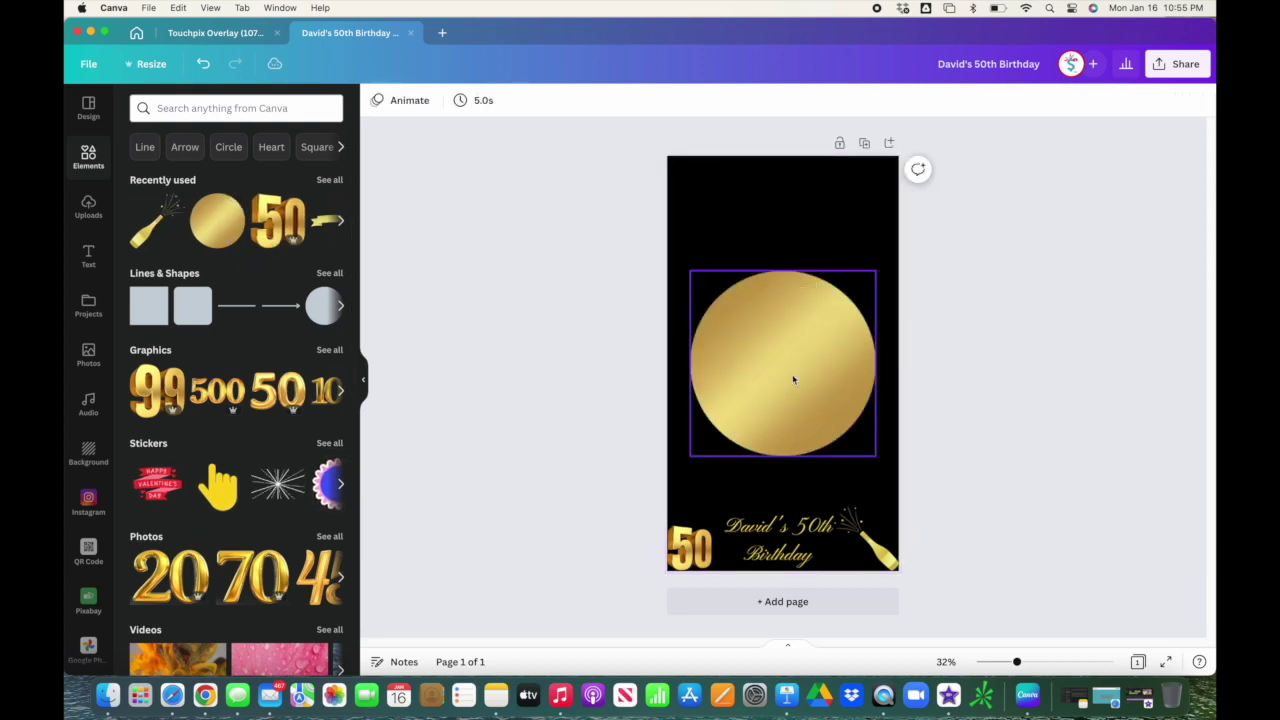
Shrink the gold circle and place it over the page's upper-right corner, partly beyond the page edges
click(793, 370)
drag(697, 459, 879, 180)
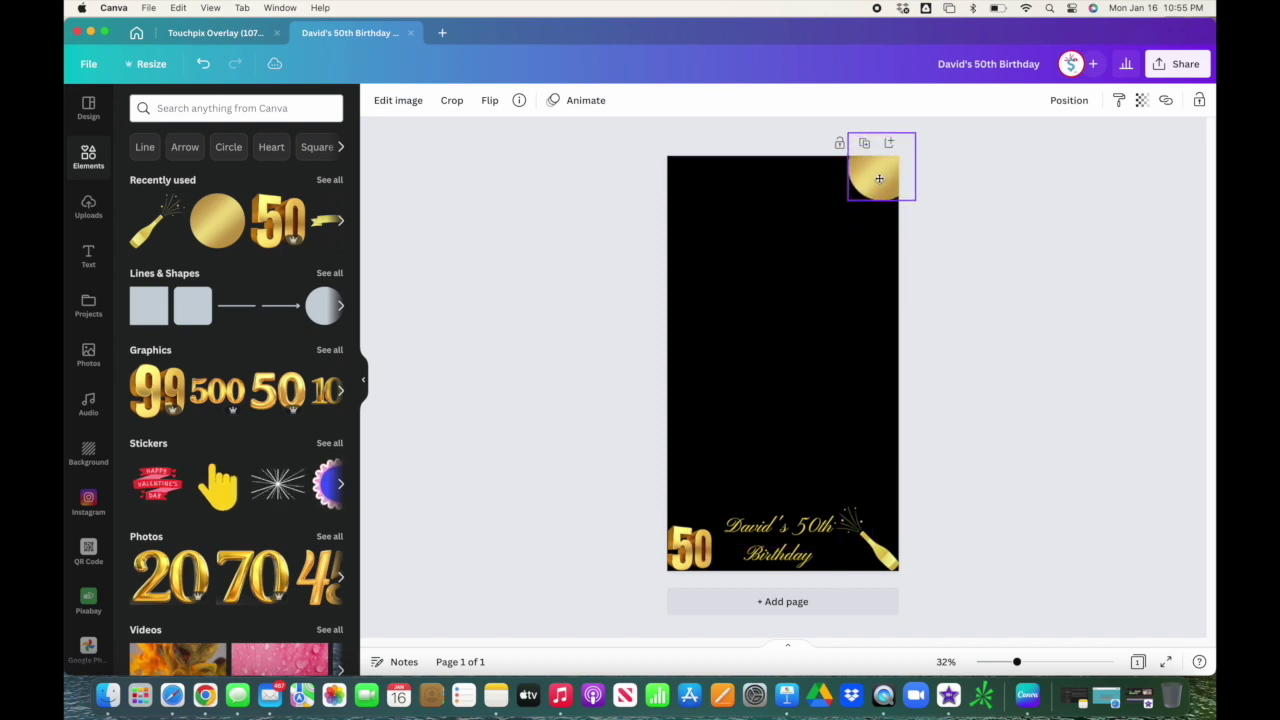
click(840, 232)
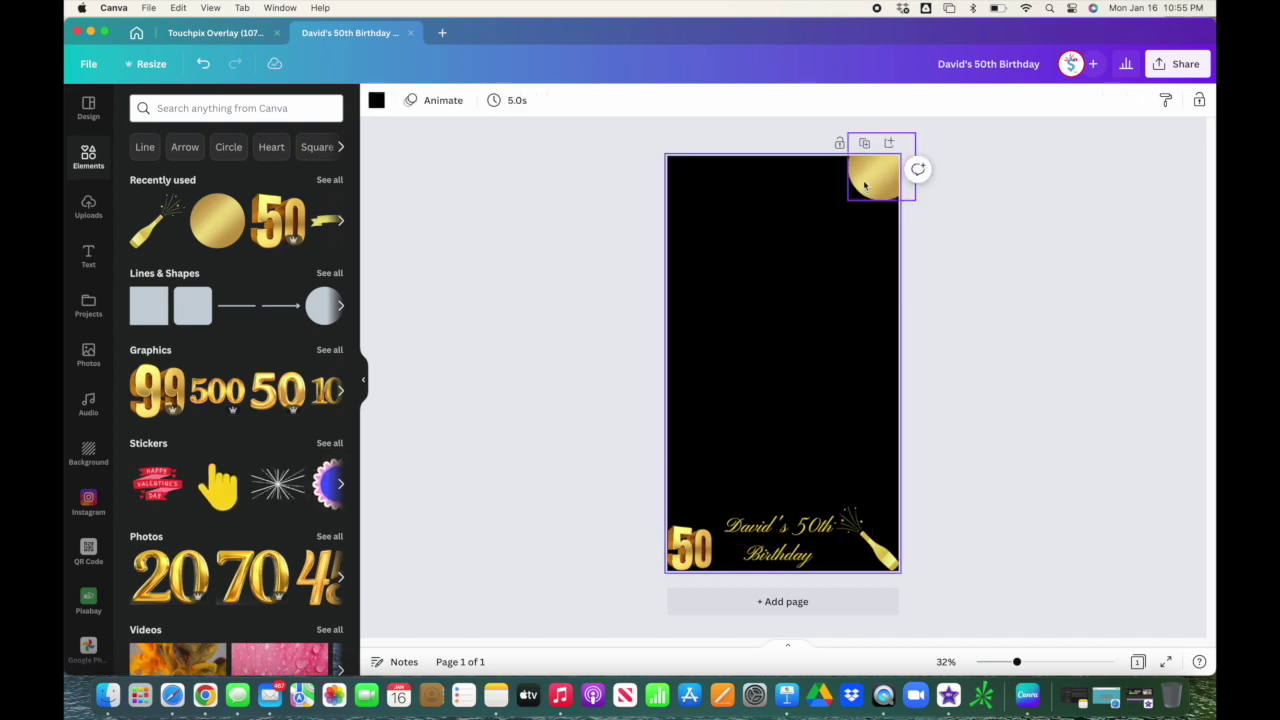
click(867, 181)
click(747, 312)
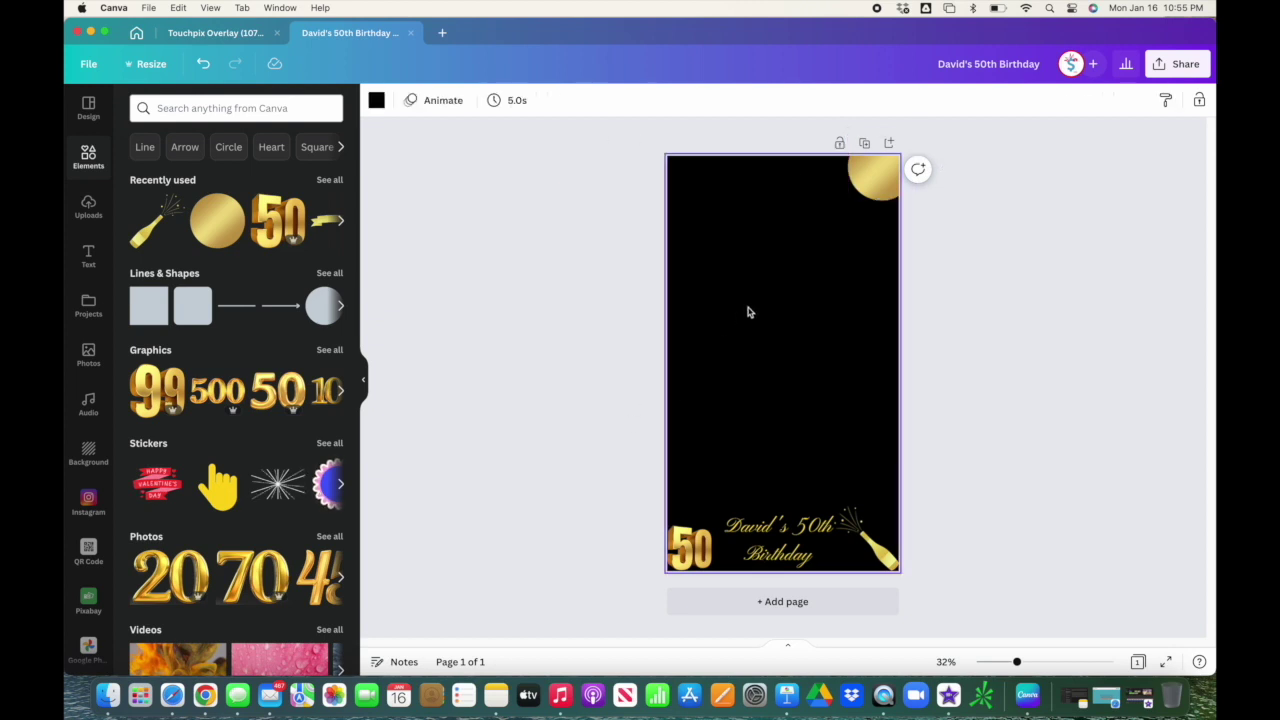
Add a new text box to the page reading "Happy Birthday" on two lines
key(t)
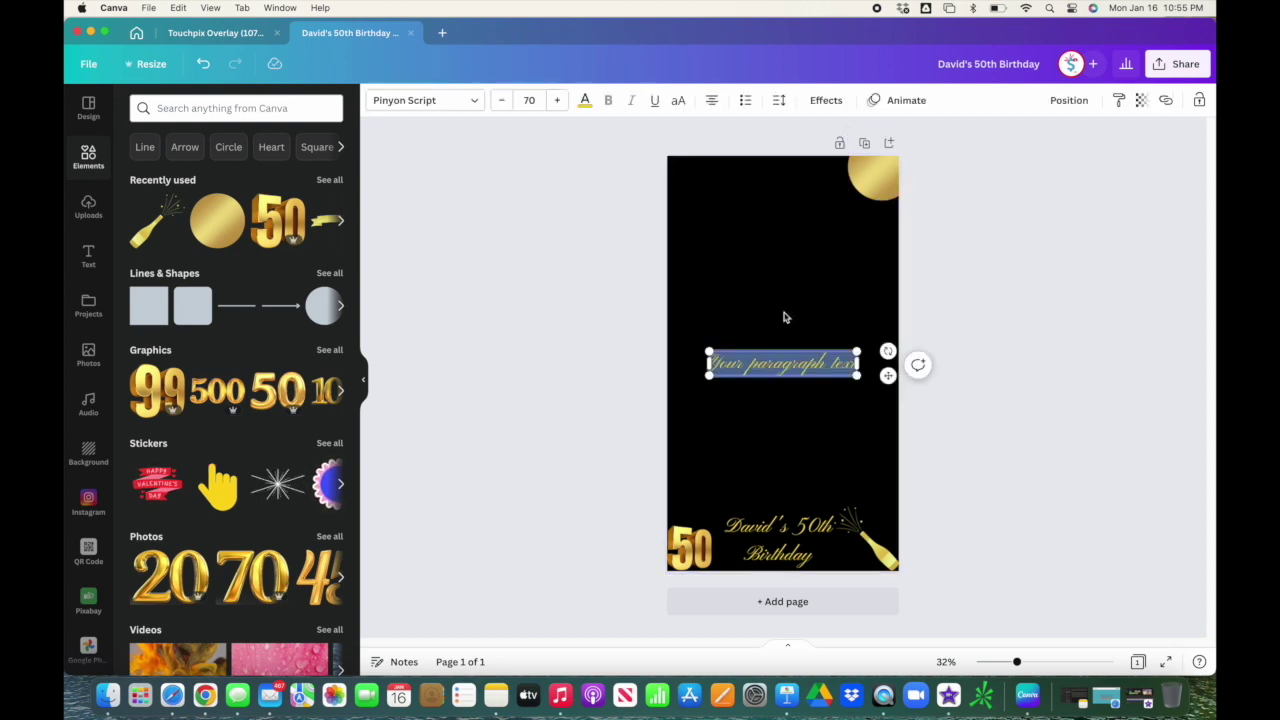
click(810, 366)
key(super+a)
text(H)
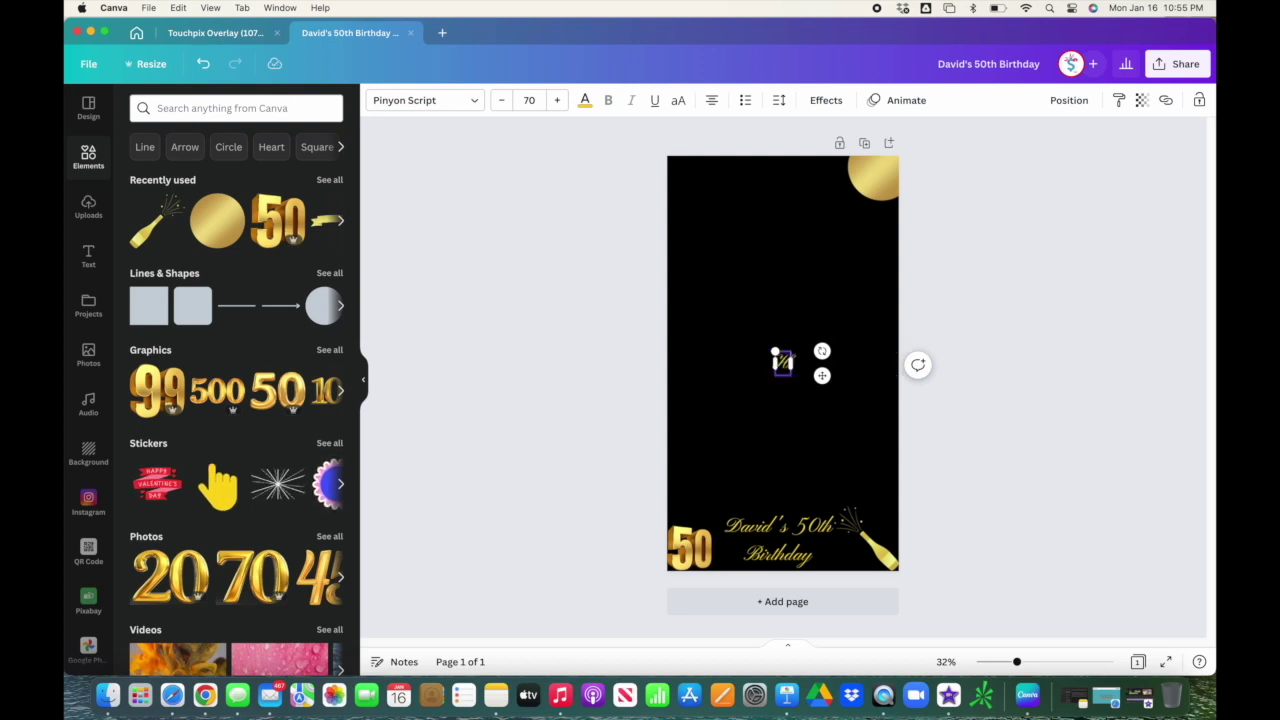
key(super+z)
click(806, 366)
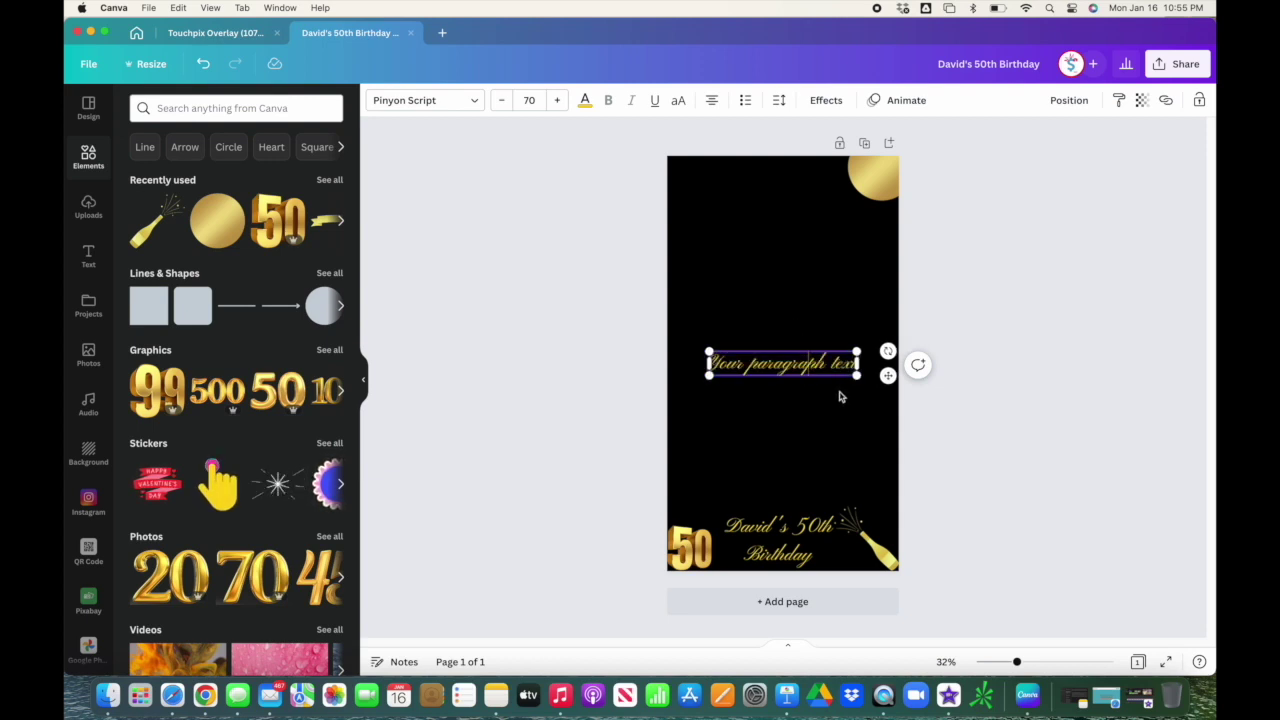
key(super+a)
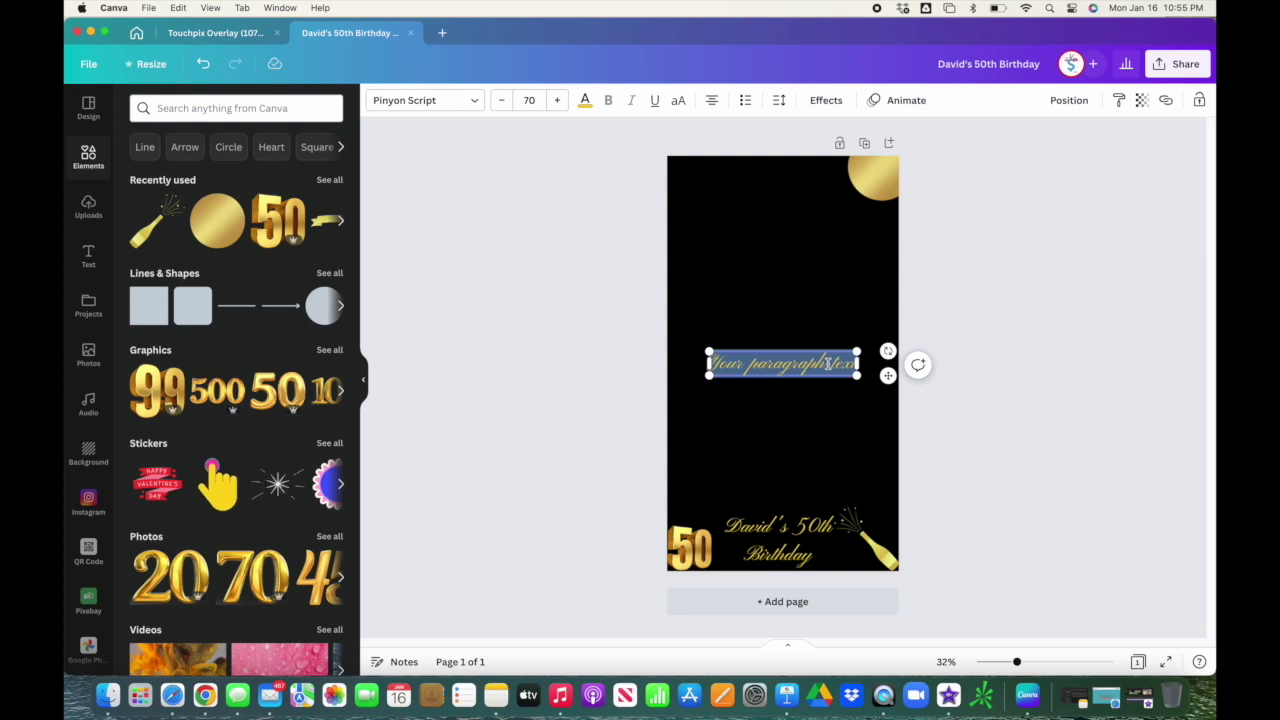
text(Happy)
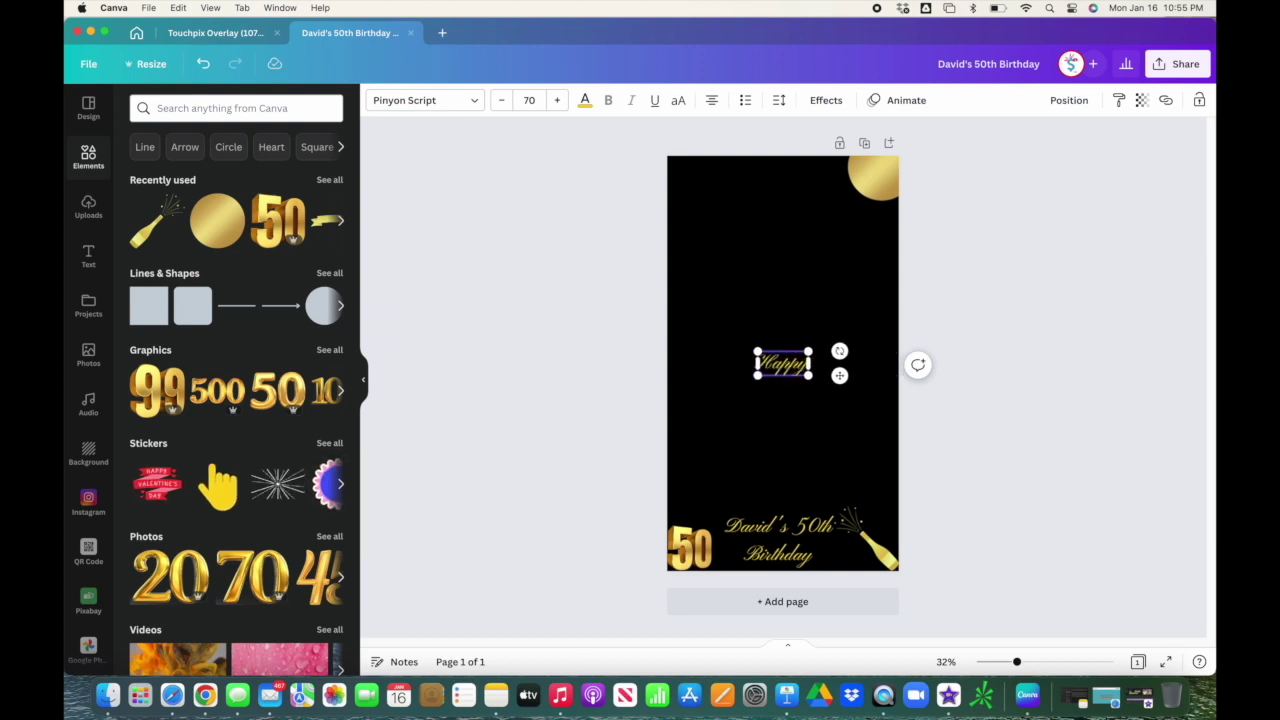
key(Return)
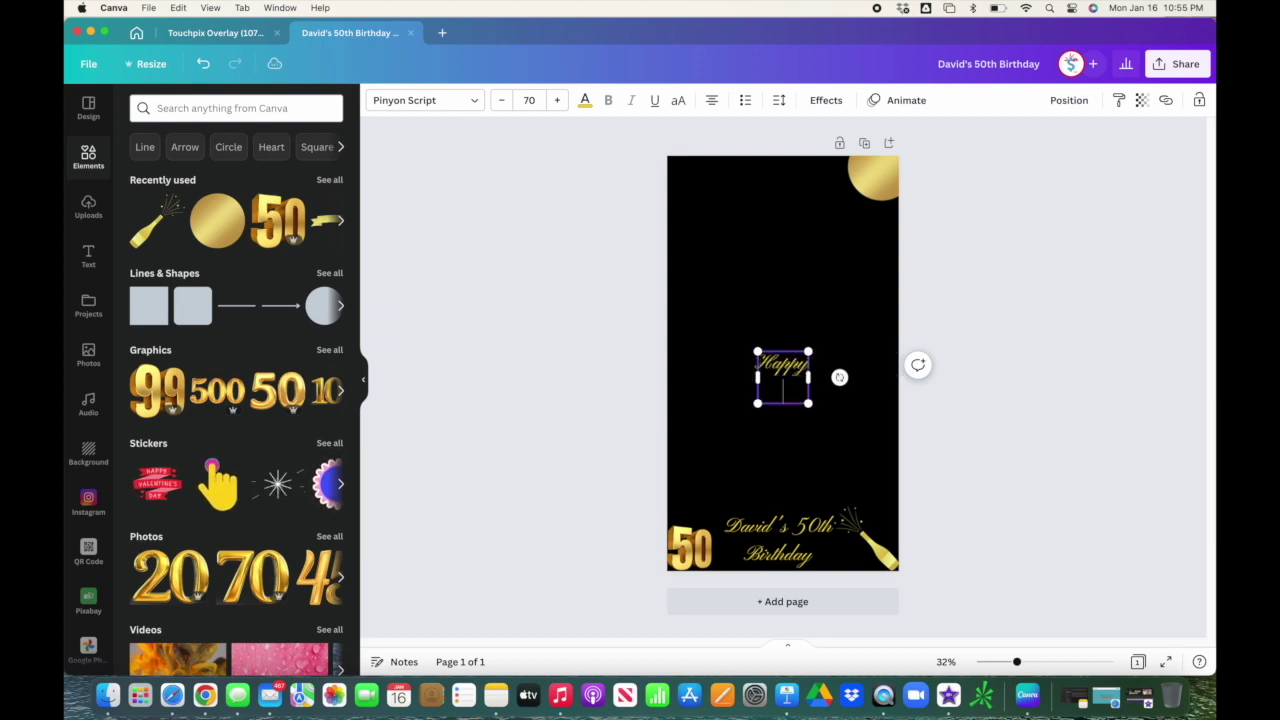
text(Birthday)
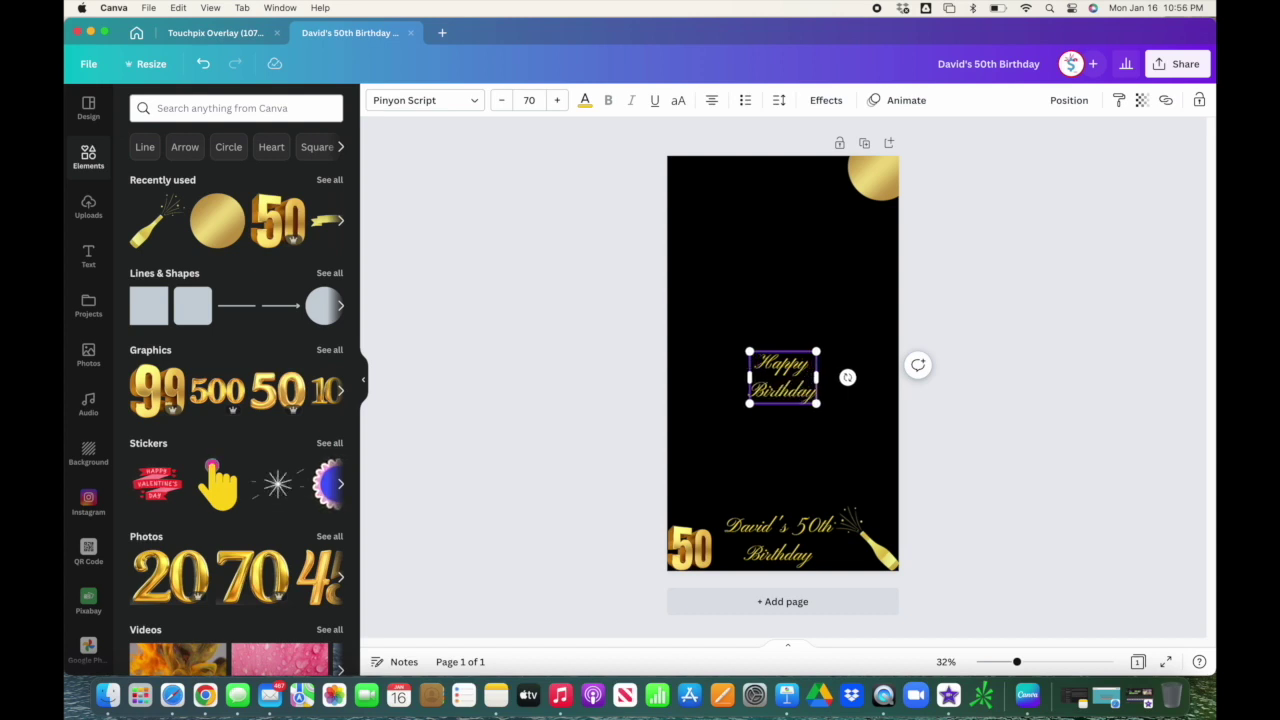
Change the Happy Birthday text's font to Raleway and its color to black
key(super+a)
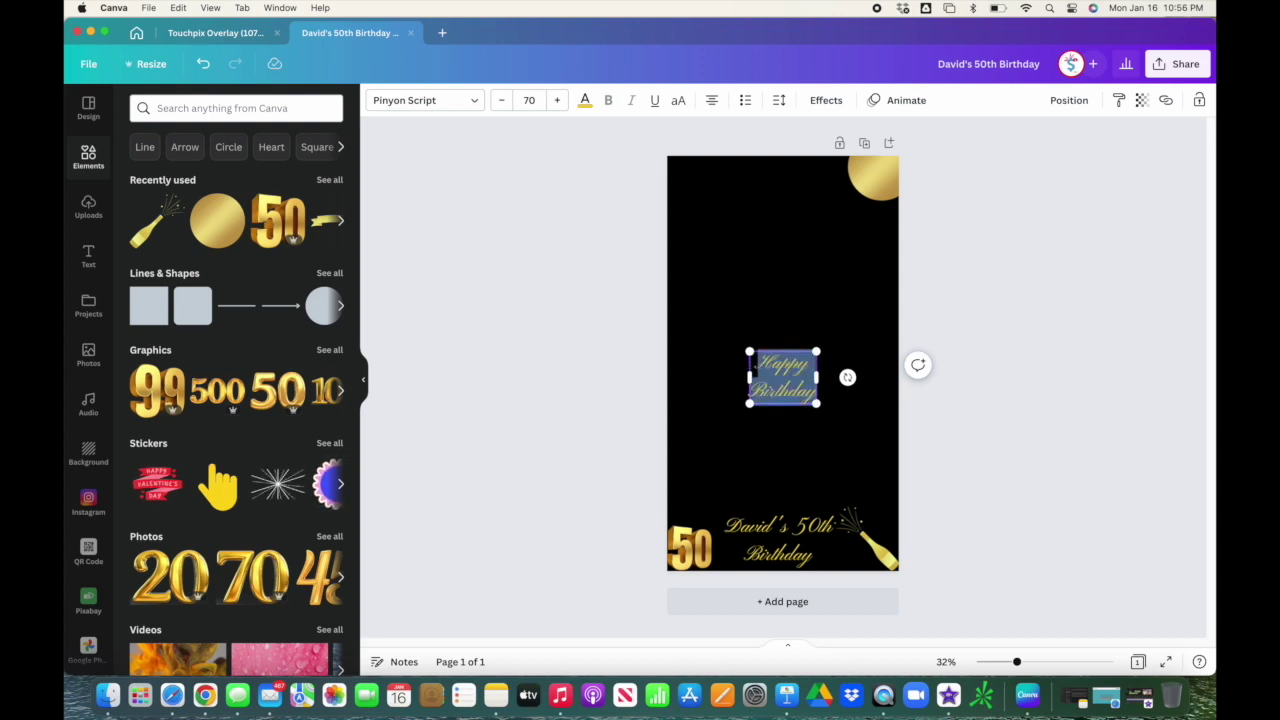
click(430, 100)
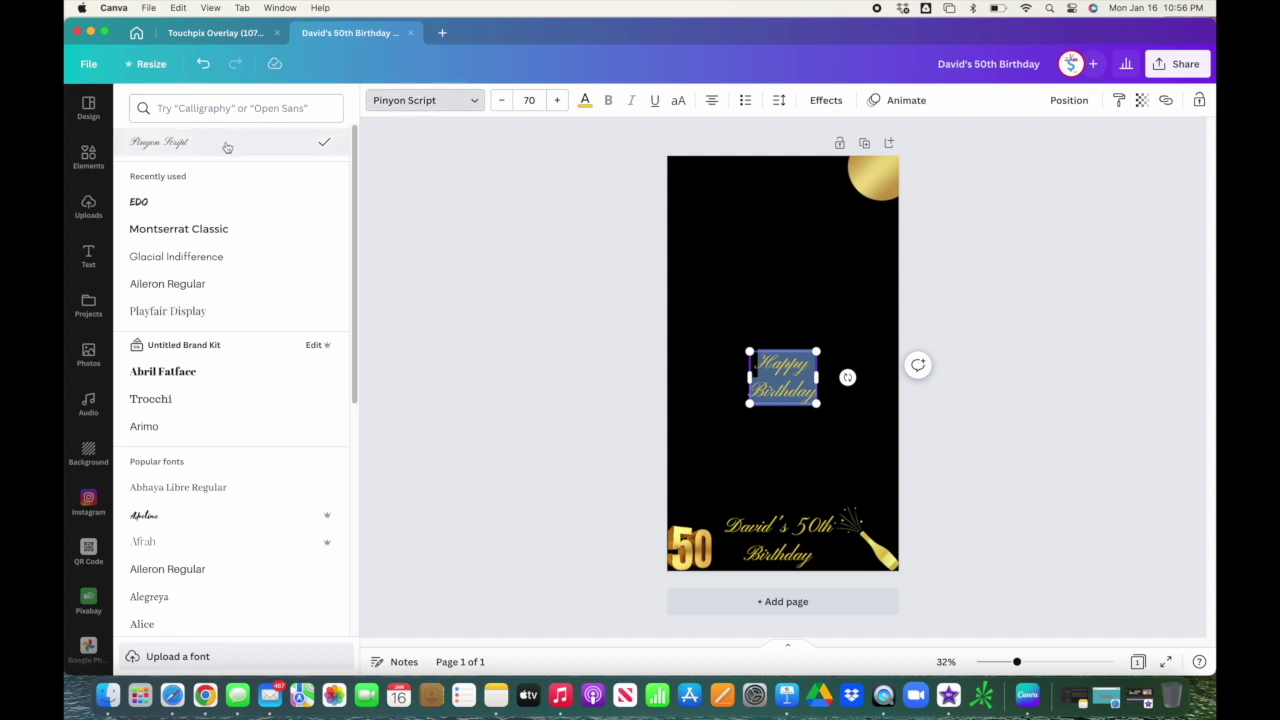
click(224, 107)
text(ra)
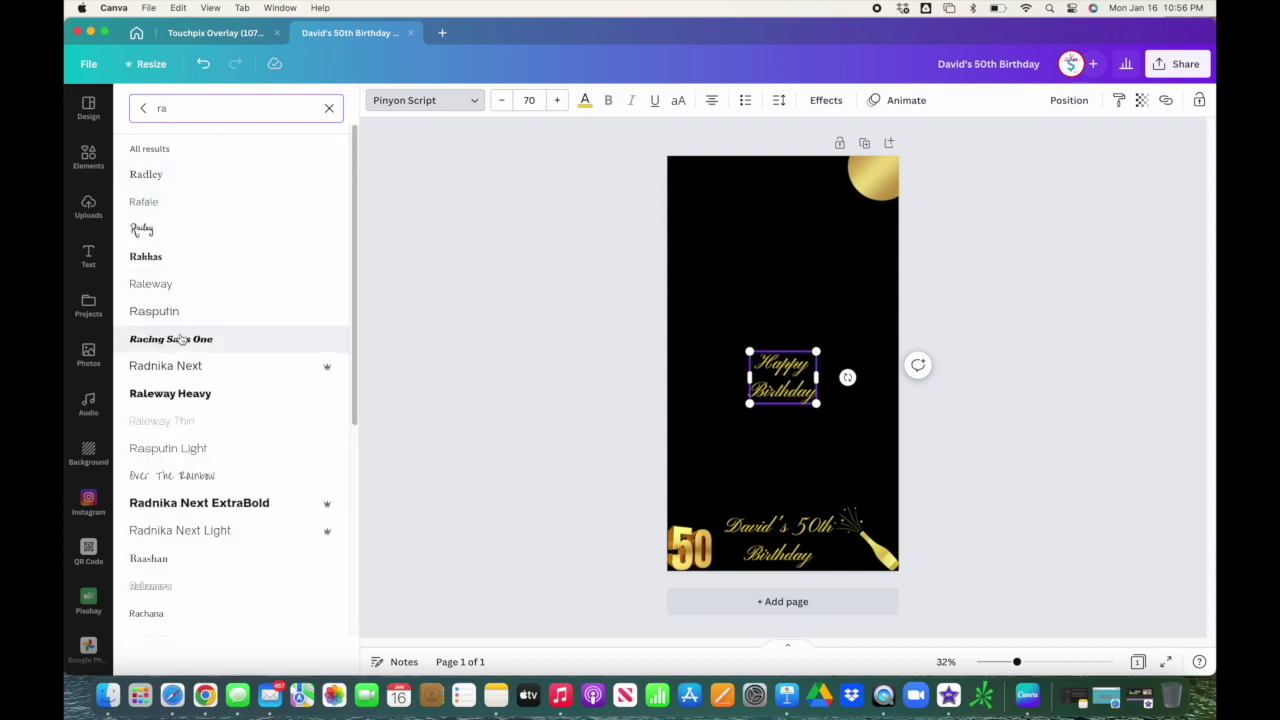
click(166, 284)
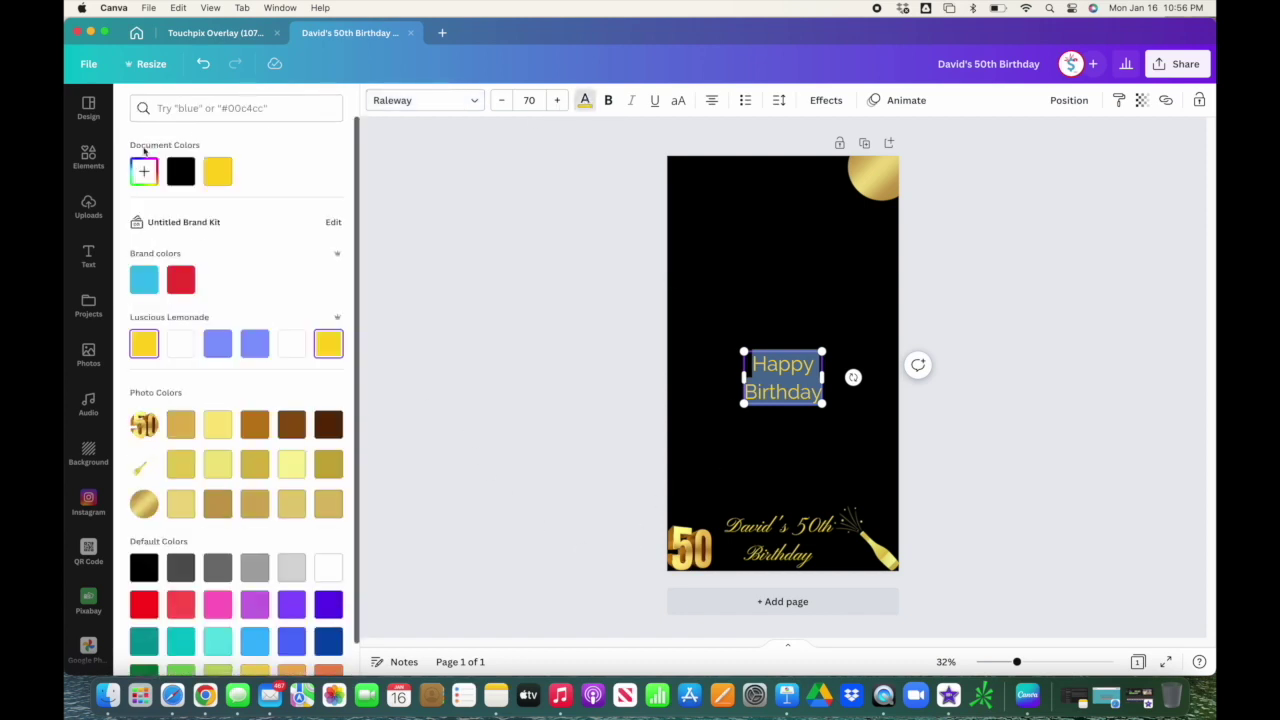
click(181, 171)
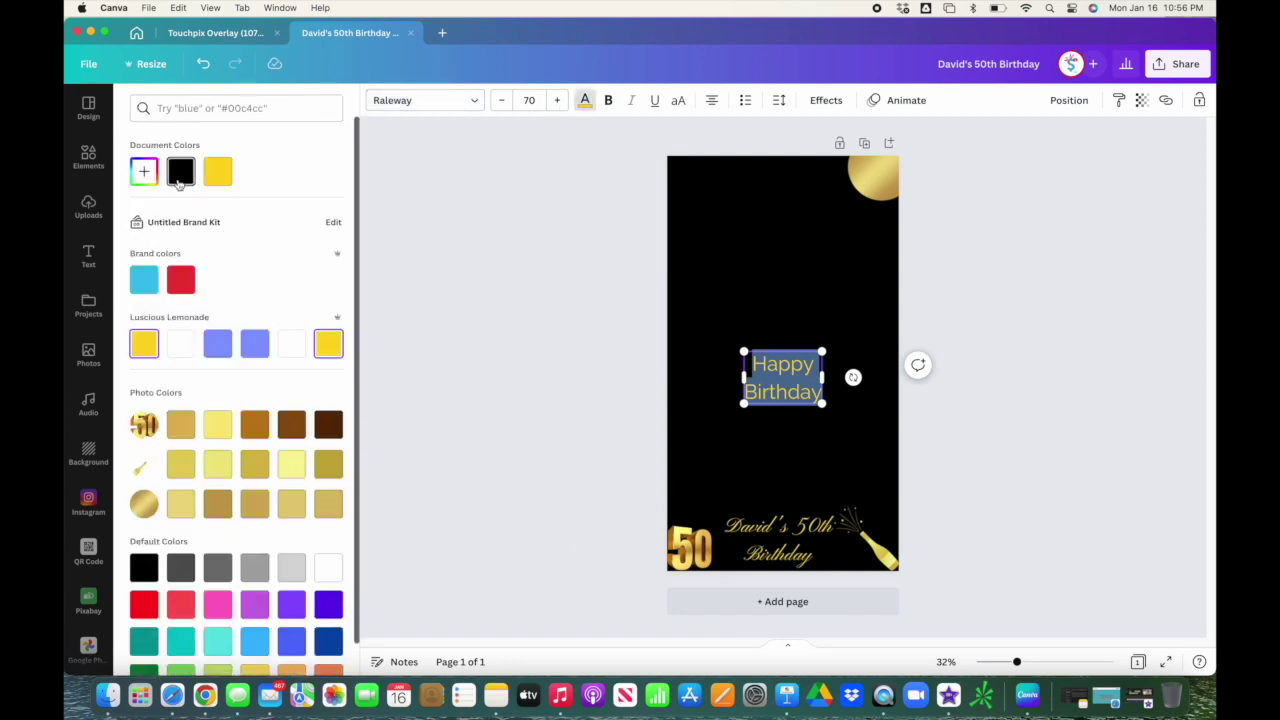
Add an exclamation mark at the end of the Happy Birthday text
click(814, 388)
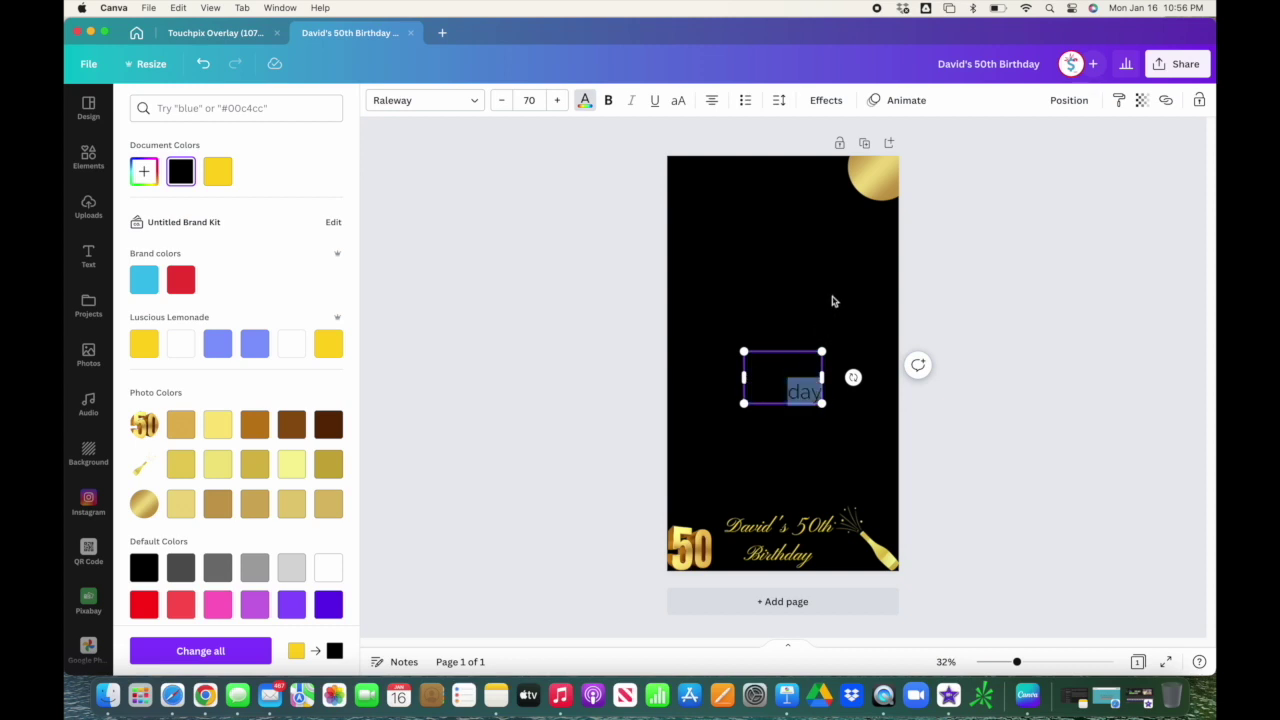
drag(791, 385, 766, 364)
click(814, 389)
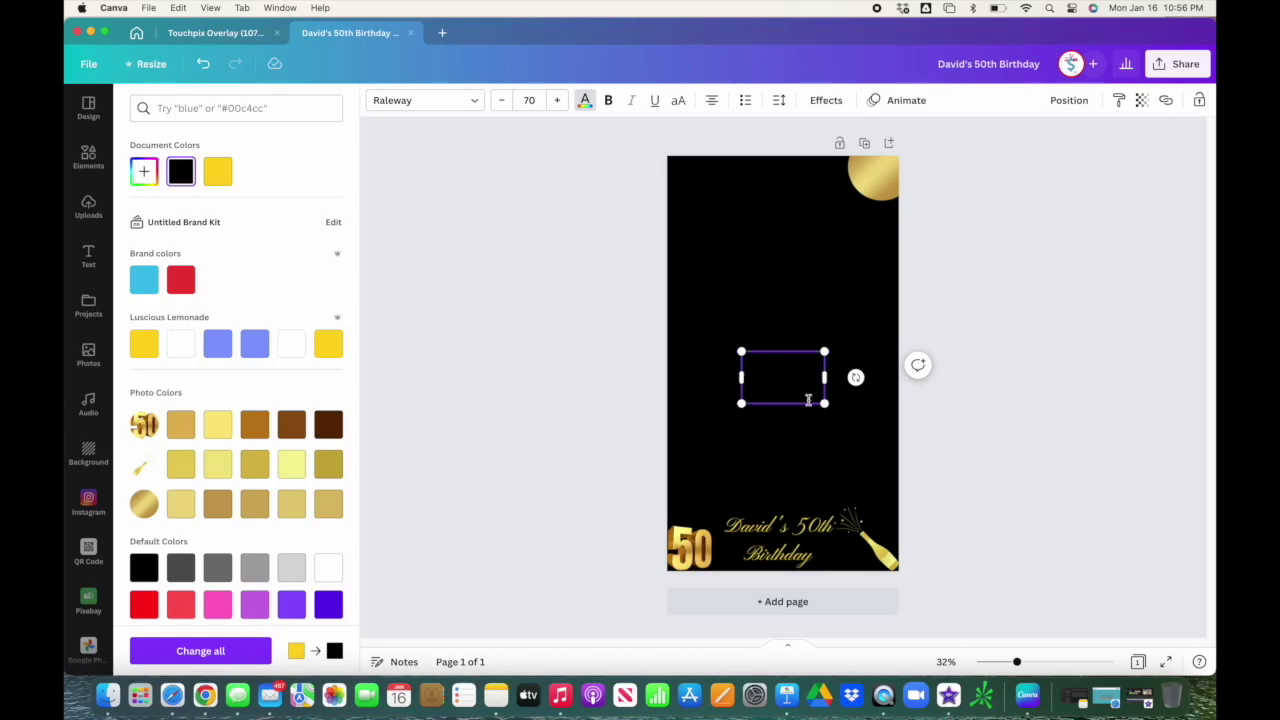
Move the Happy Birthday text onto the gold circle in the page's upper-right corner and set its size to 39
key(Escape)
drag(833, 411, 872, 178)
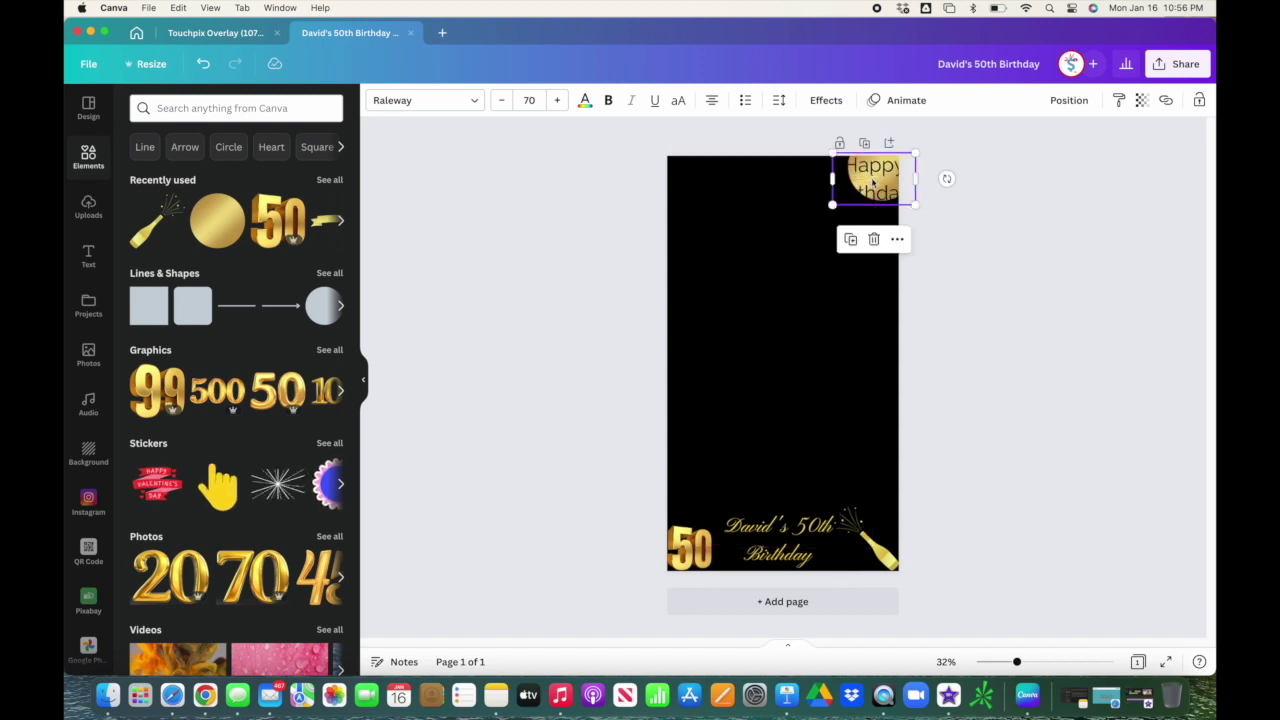
click(535, 100)
text(39)
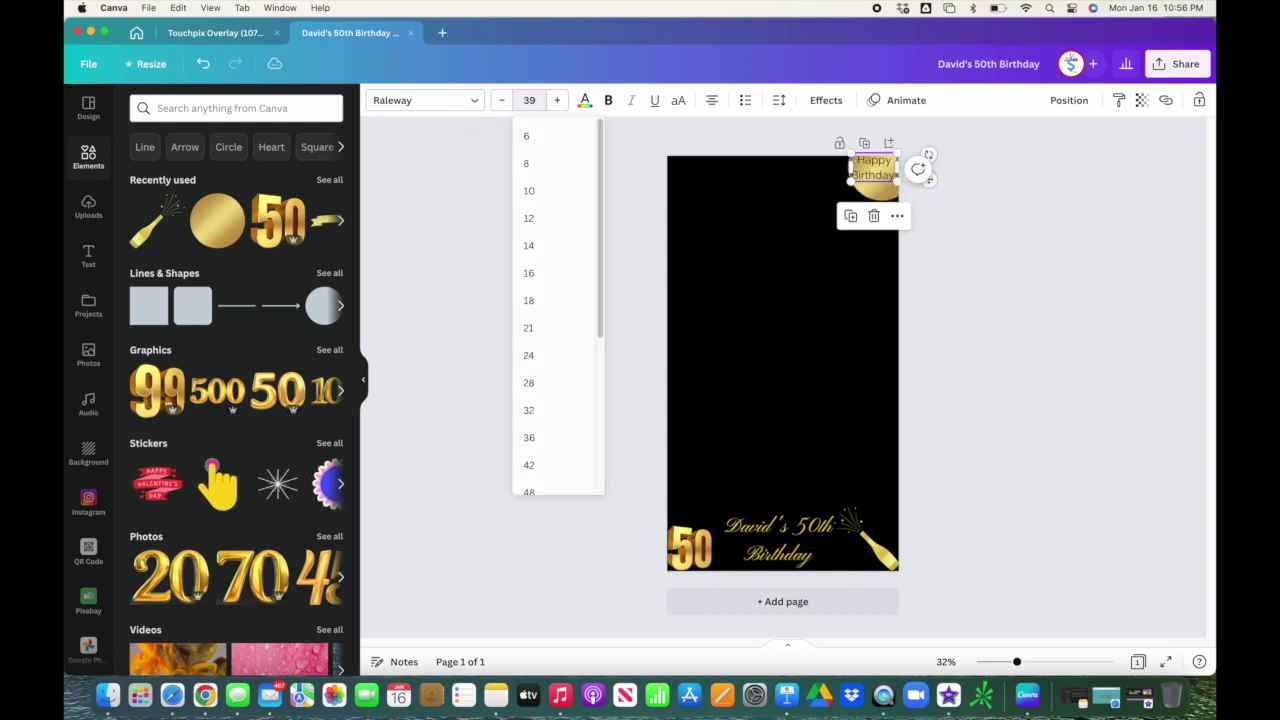
key(Return)
Fine-tune the position of the Happy Birthday text so that it sits centered within the visible part of the gold circle
click(874, 190)
click(872, 177)
drag(872, 177, 875, 177)
click(805, 275)
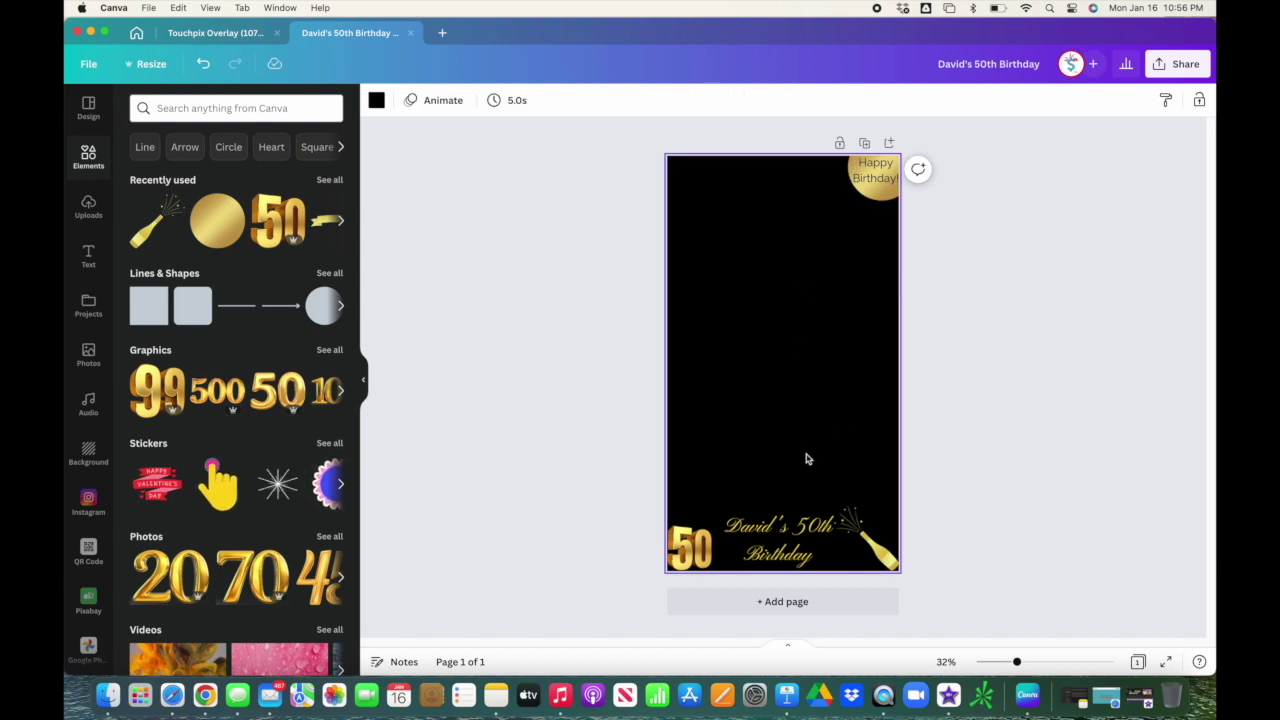
click(875, 187)
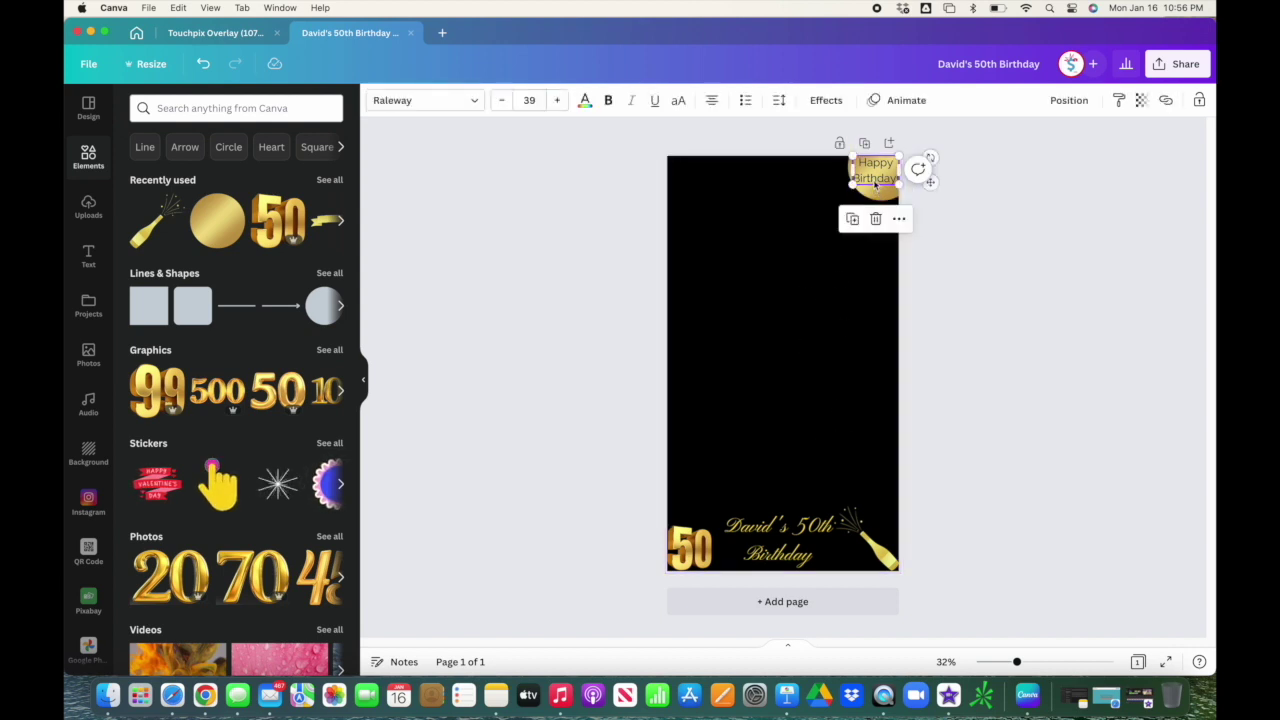
drag(876, 186, 879, 177)
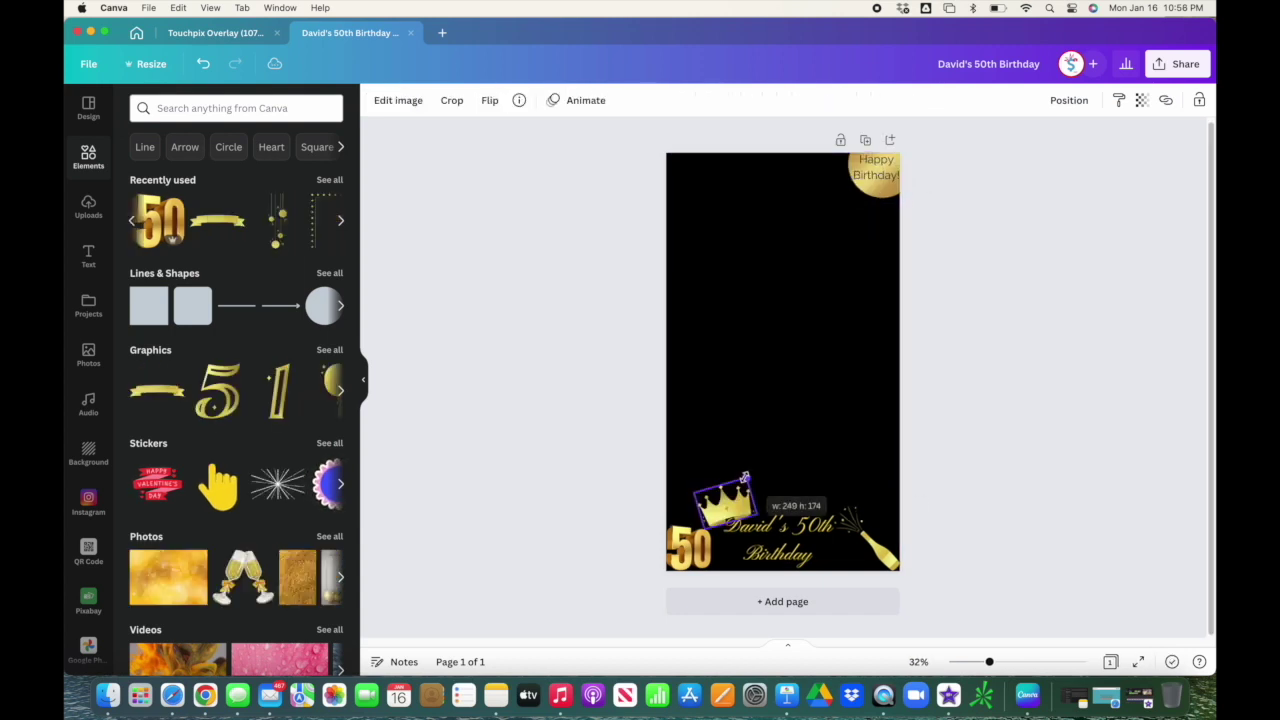
Shrink the tilted gold crown so it sits just above the start of the script birthday text
mouse_move(745, 476)
mouse_down()
mouse_move(733, 486)
mouse_move(742, 495)
mouse_up()
click(757, 460)
click(797, 432)
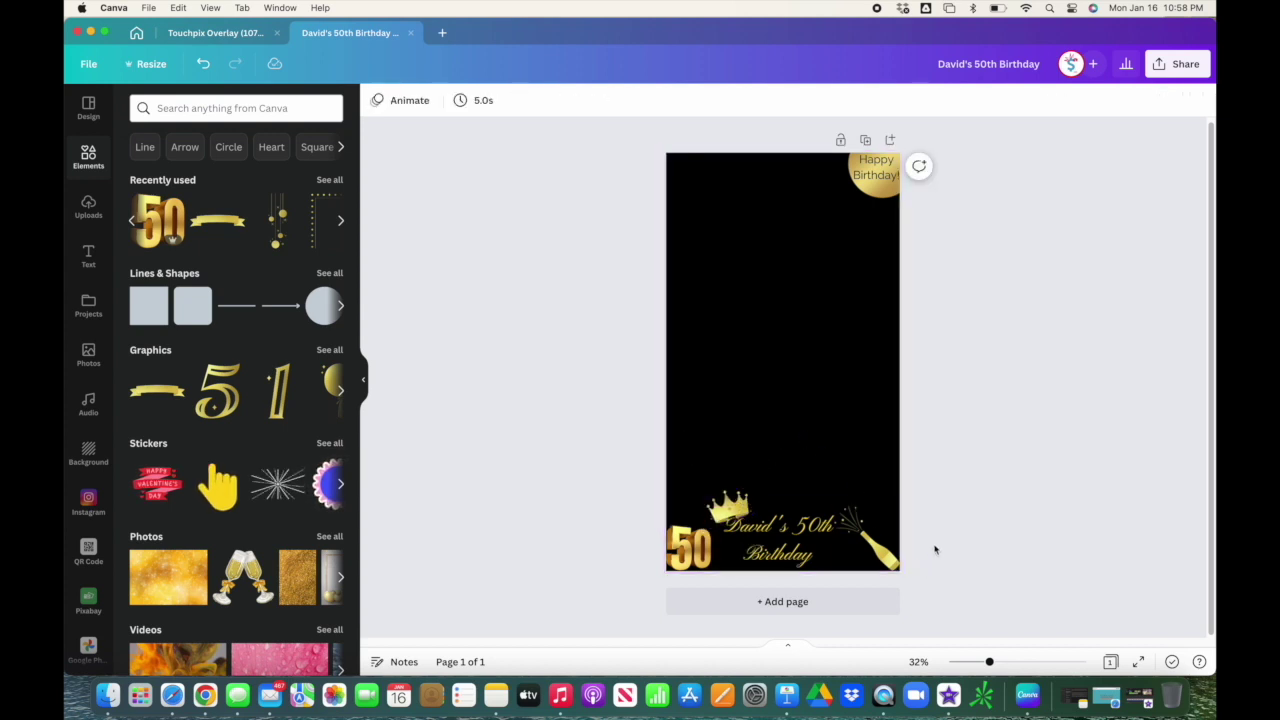
Download the design as a PNG at 1,072 × 1,920 px with a transparent background
click(1174, 68)
click(1006, 389)
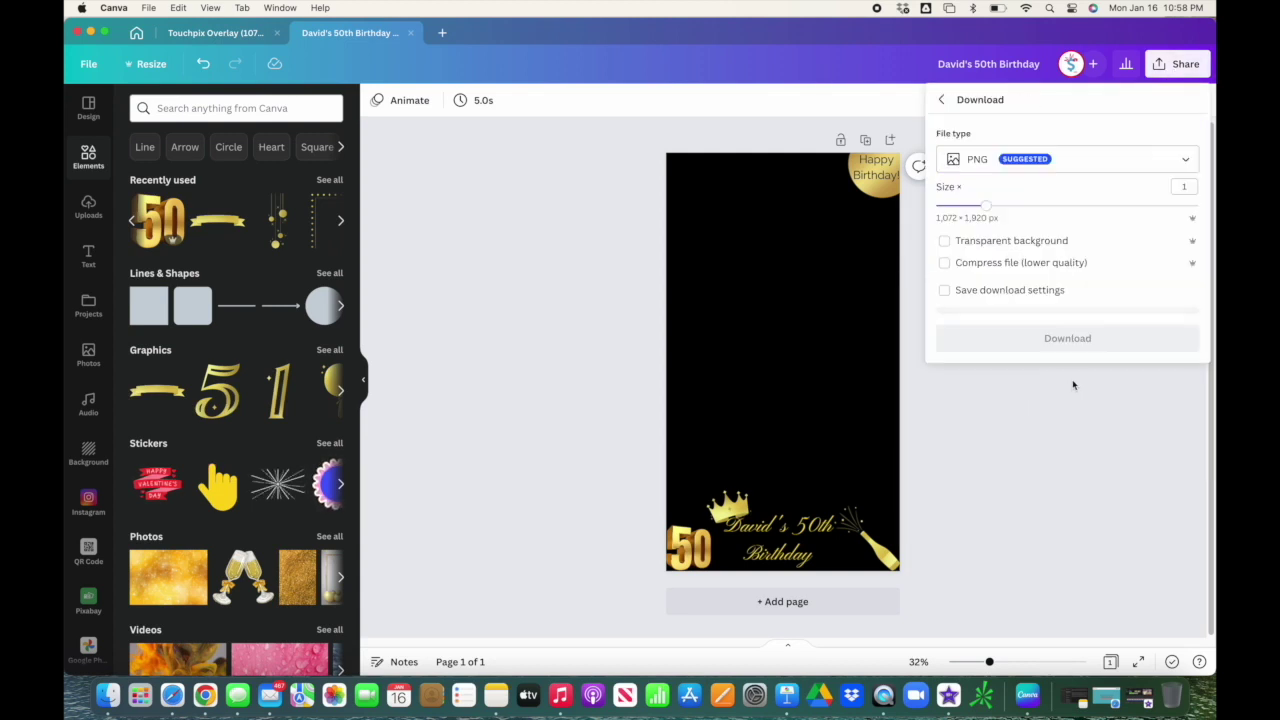
click(946, 243)
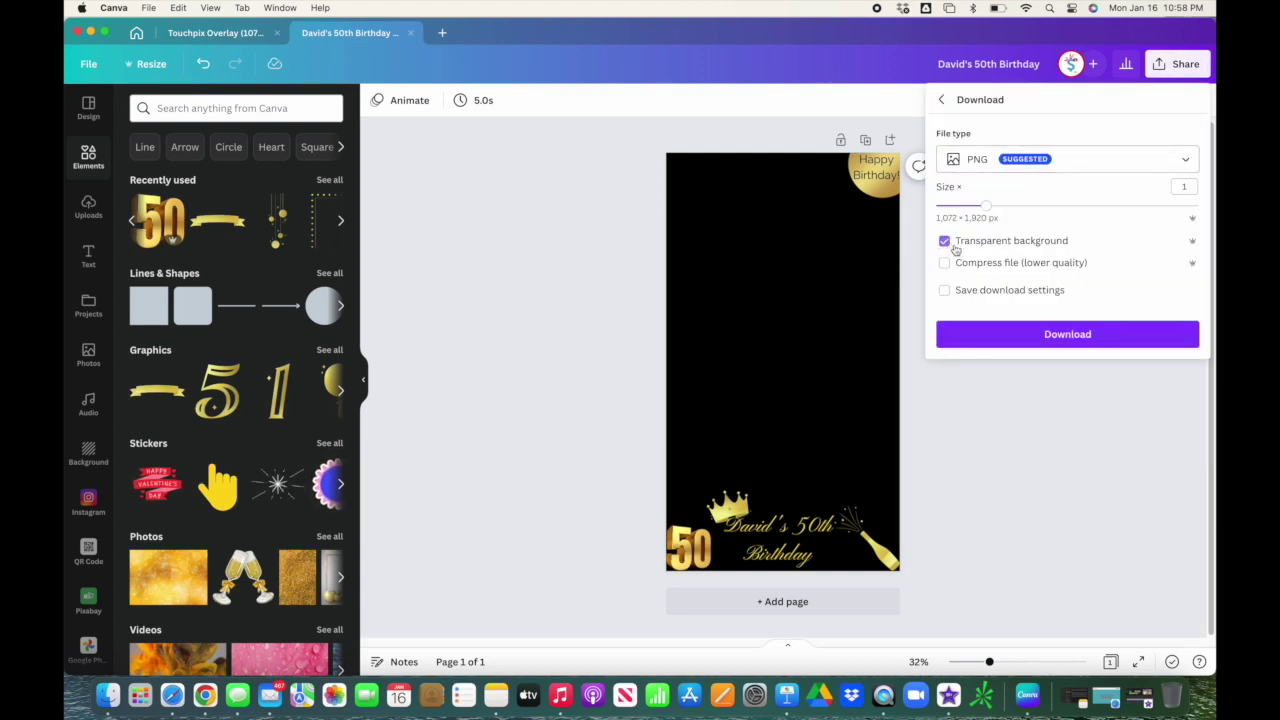
click(1070, 336)
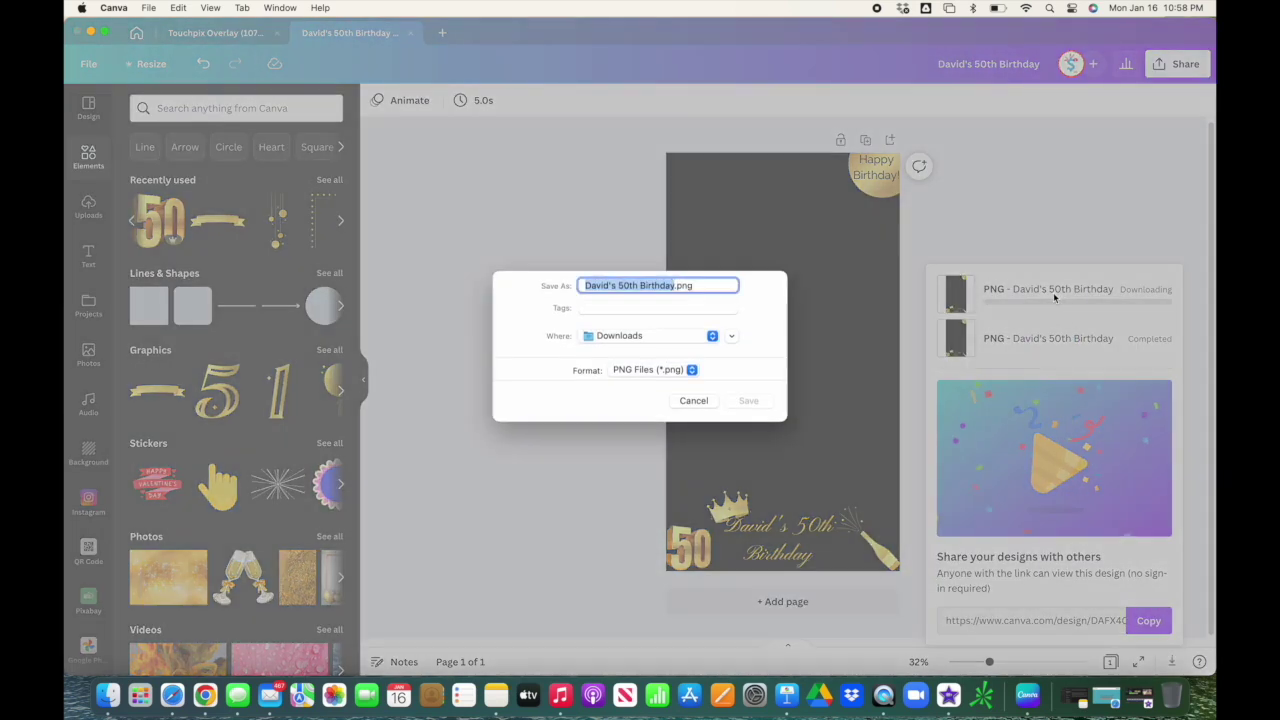
Append "demo" to the PNG's file name and save it in Downloads, replacing the existing file
key(Right)
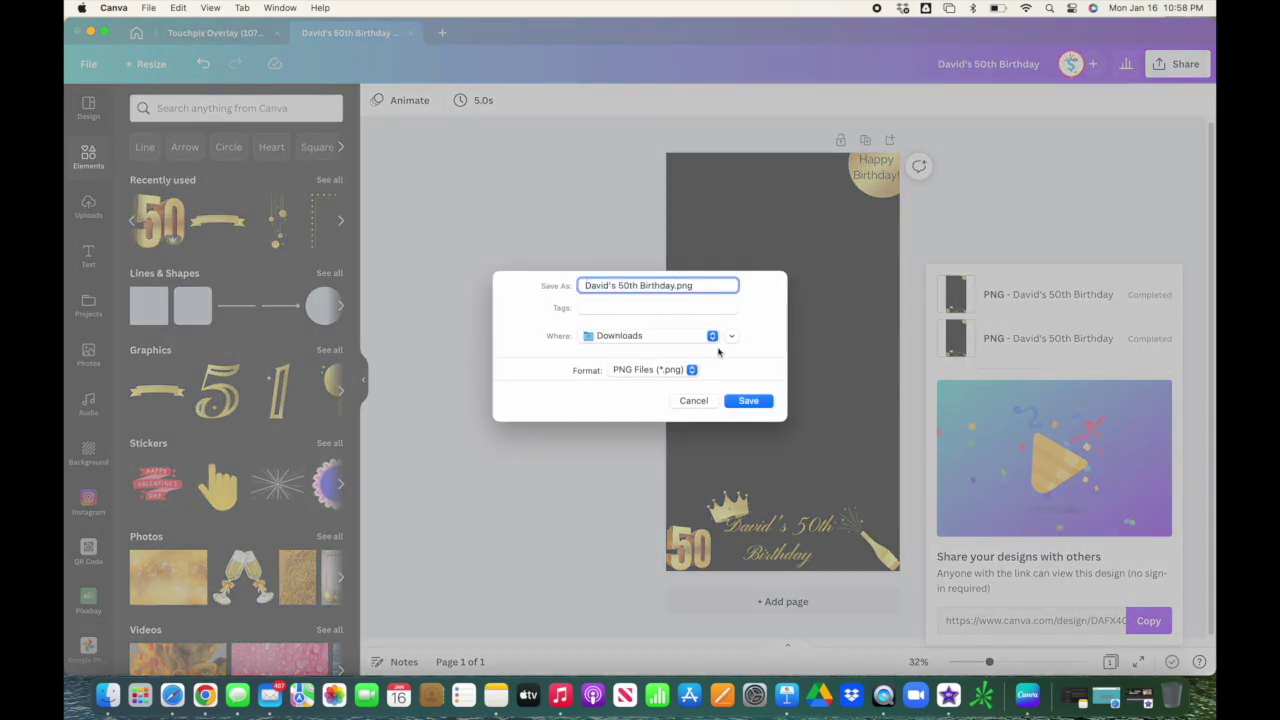
text(demo)
click(753, 402)
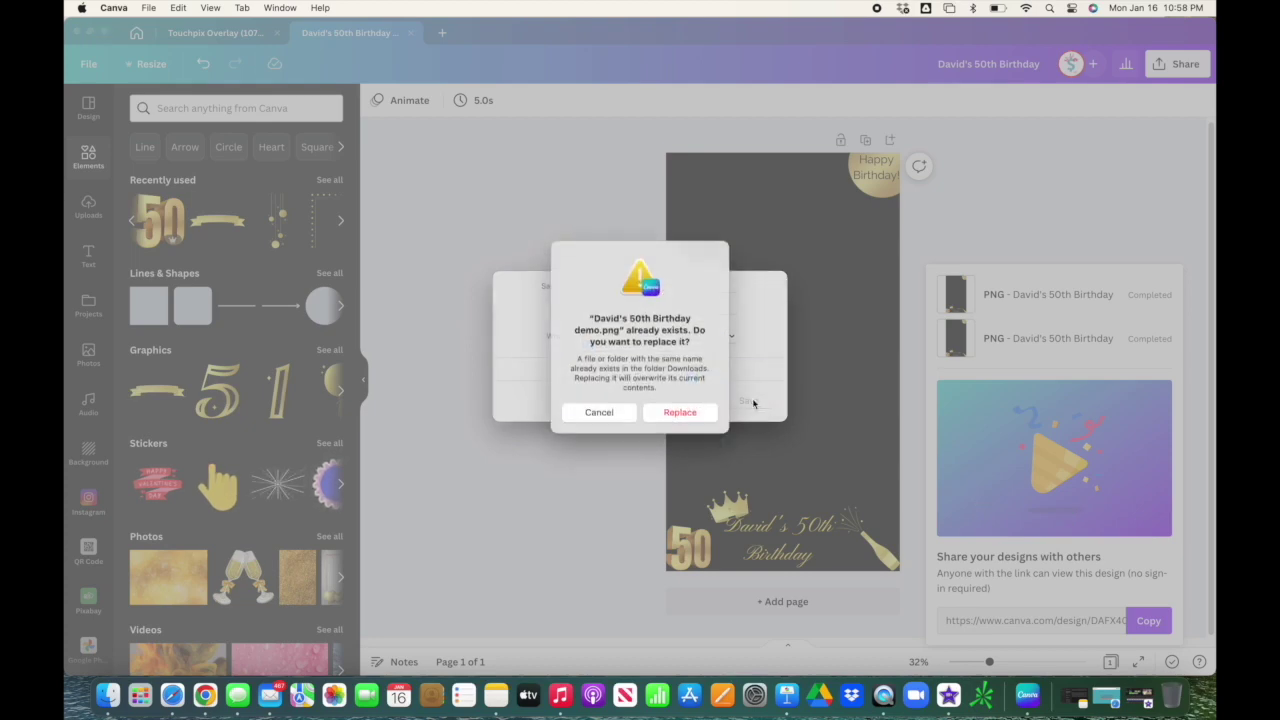
click(680, 423)
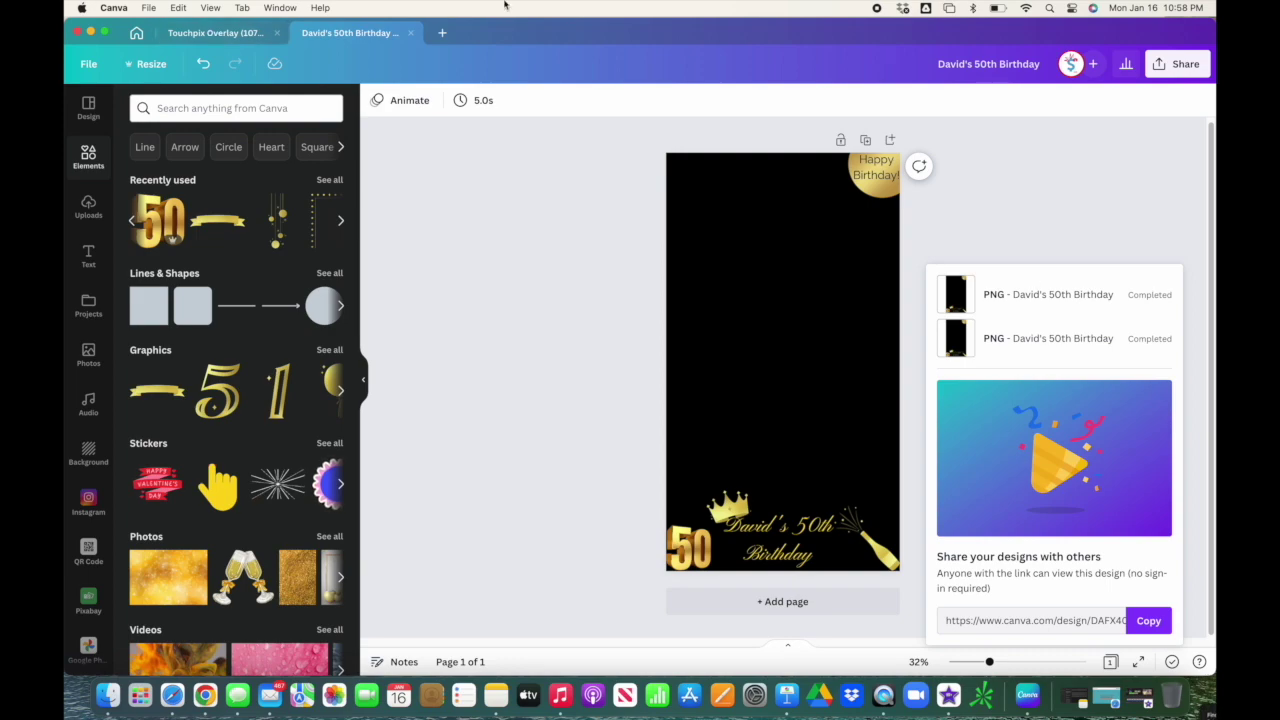
Switch to the Touchpix website in Safari, log in with the saved username and password, and open the account's events list
click(90, 32)
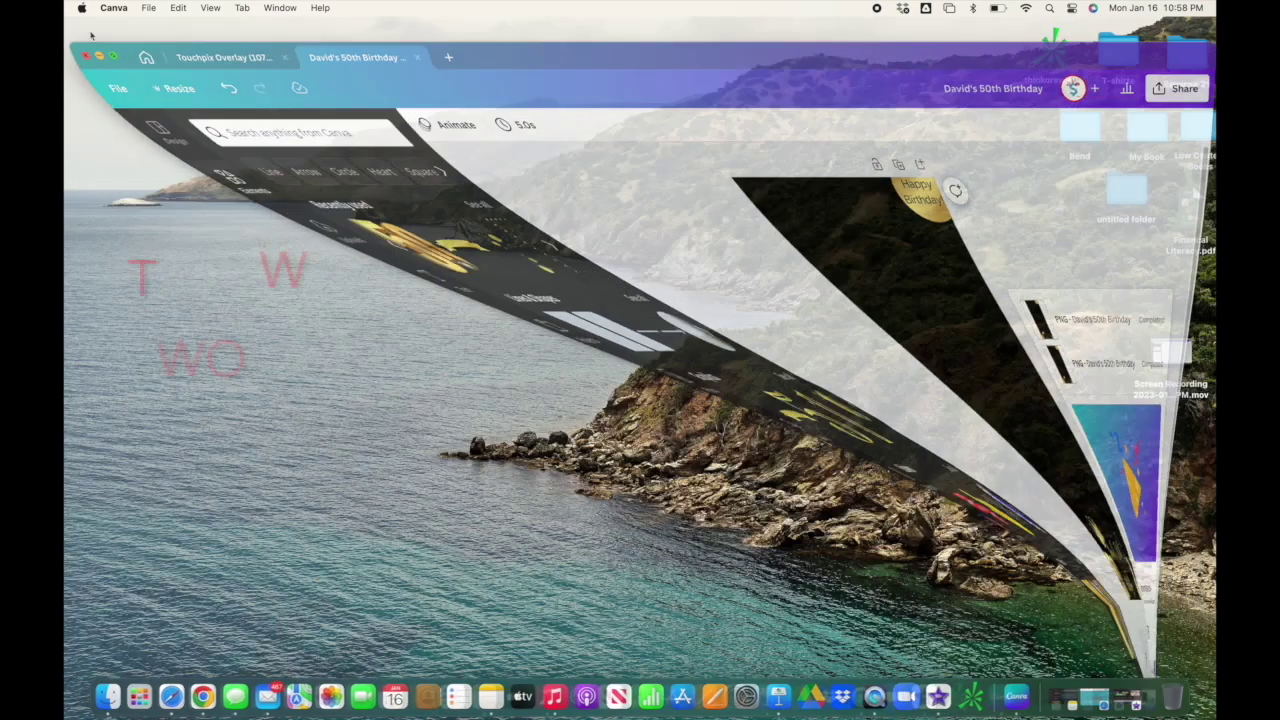
click(172, 694)
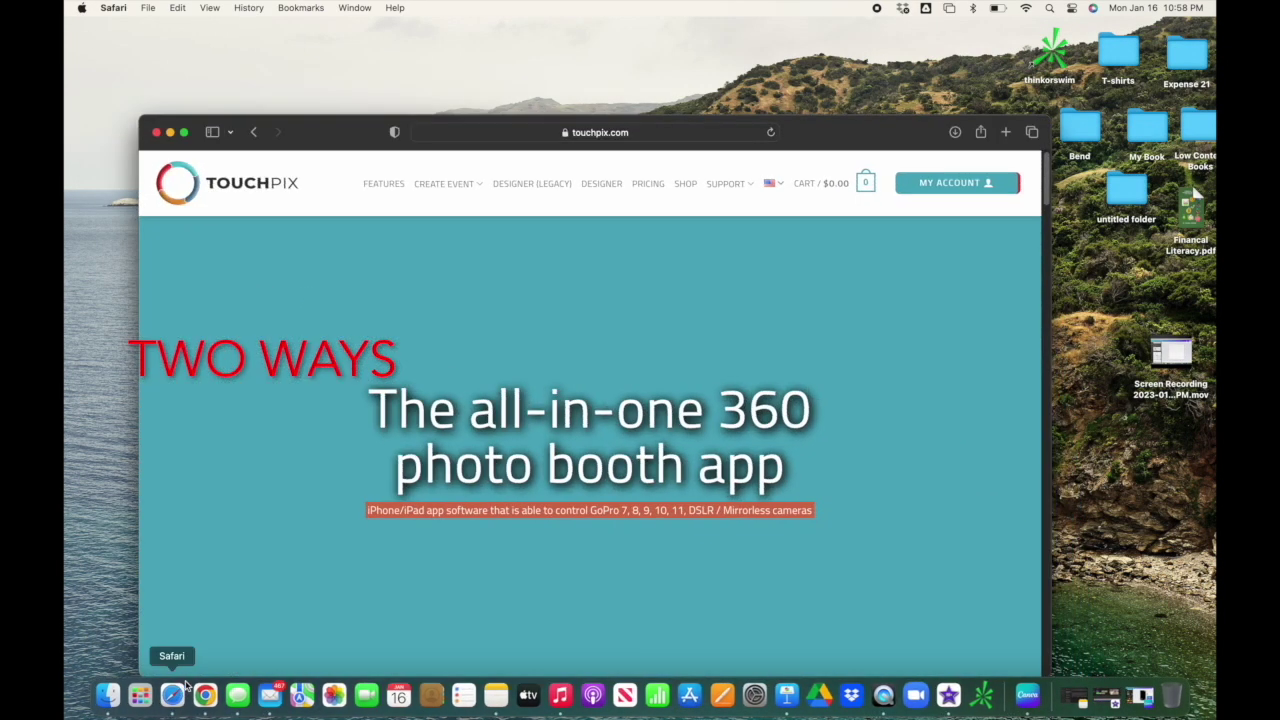
click(961, 184)
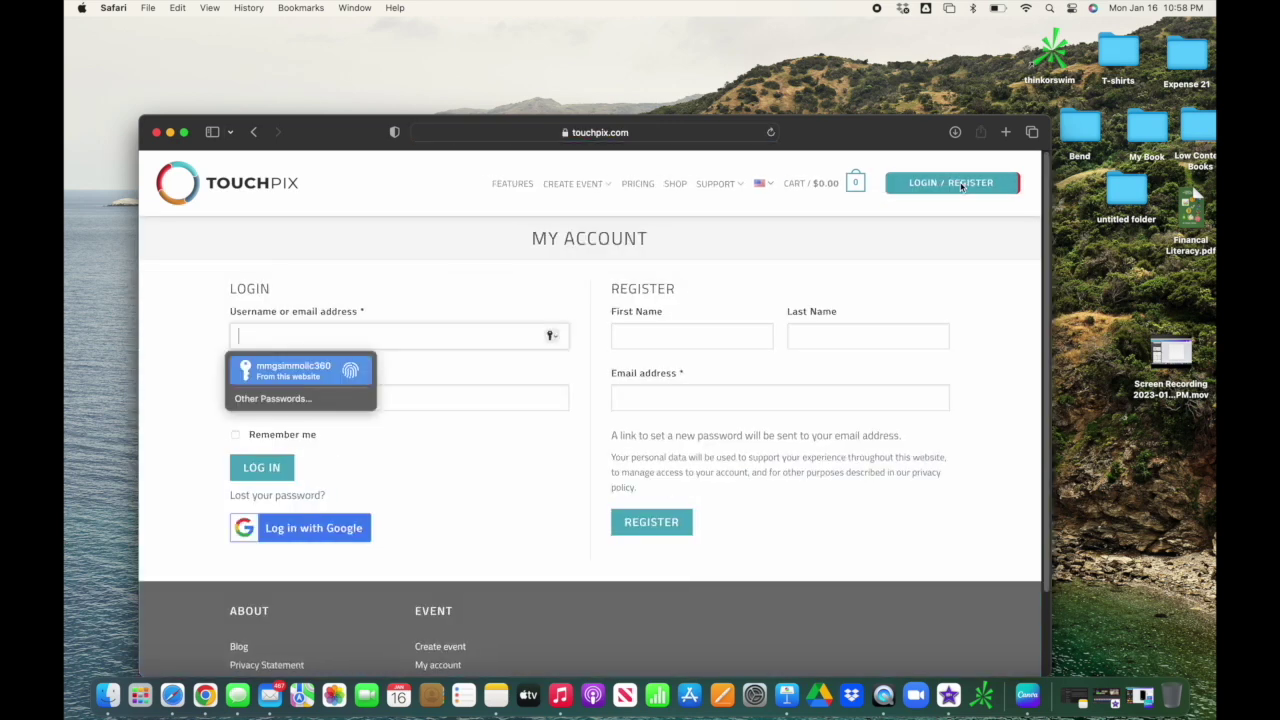
key(Return)
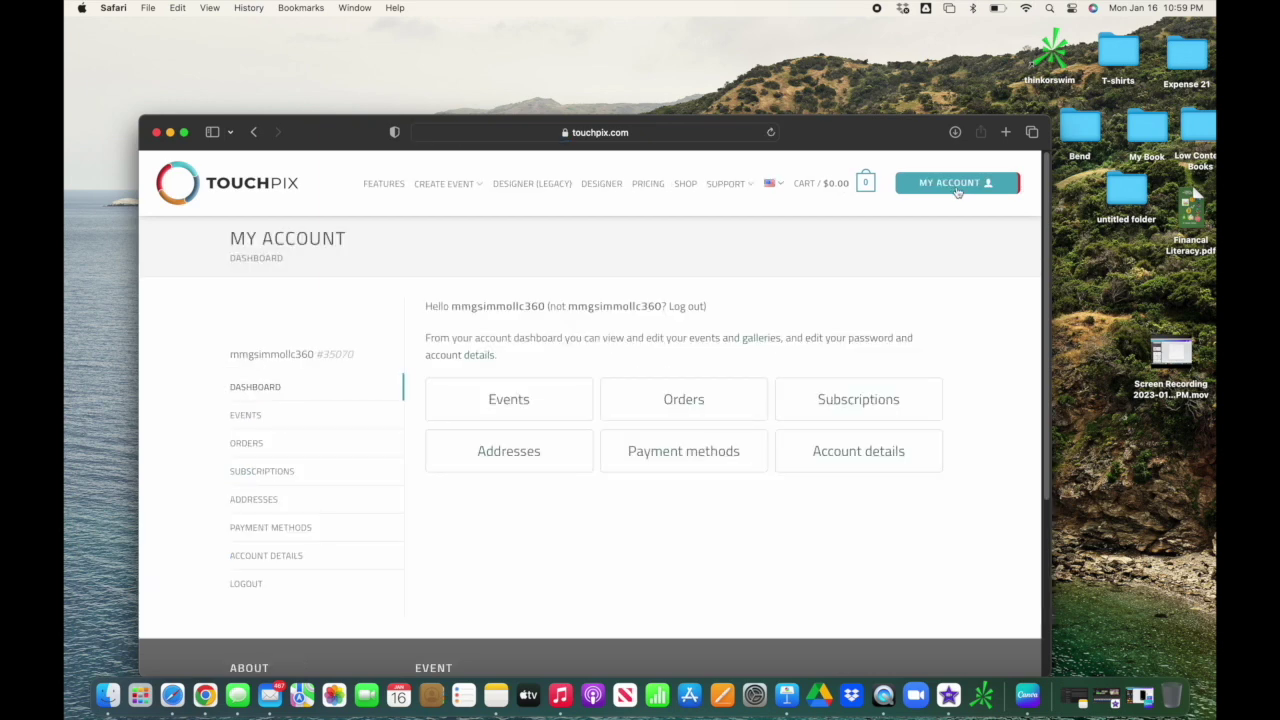
click(495, 404)
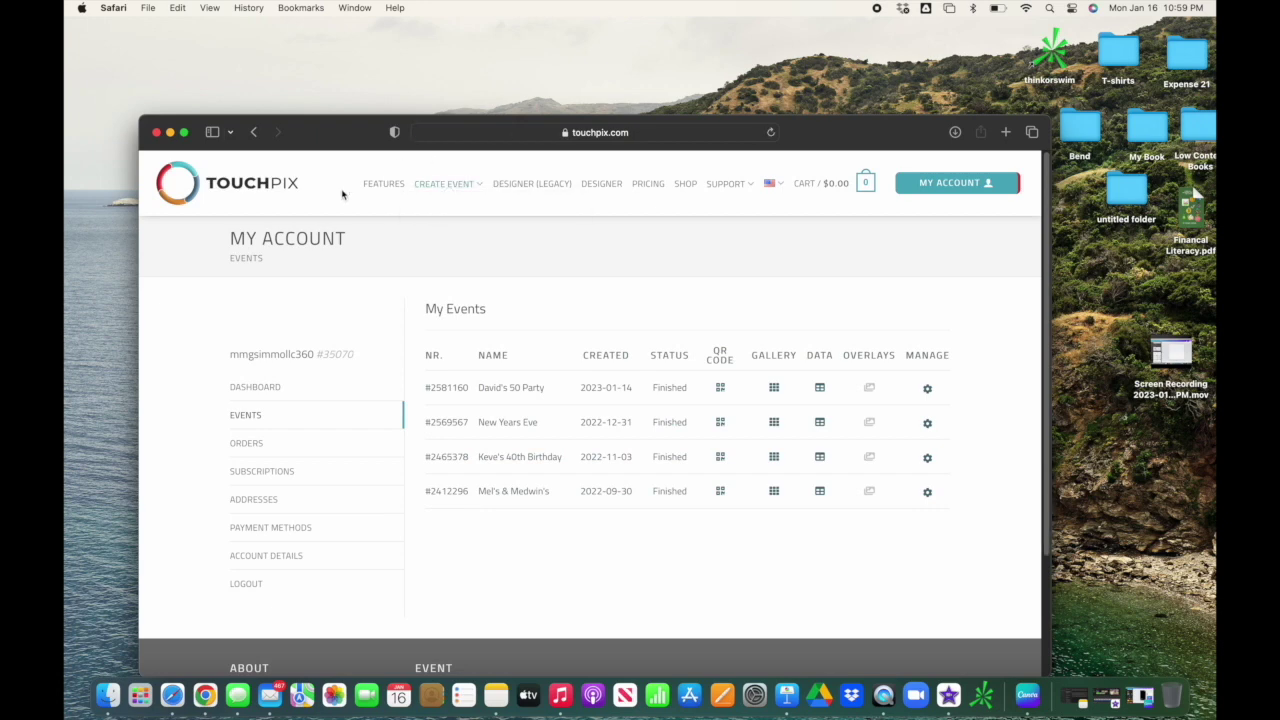
Start creating a new Touchpix event, name it "Demo" and set its country to United States
click(450, 216)
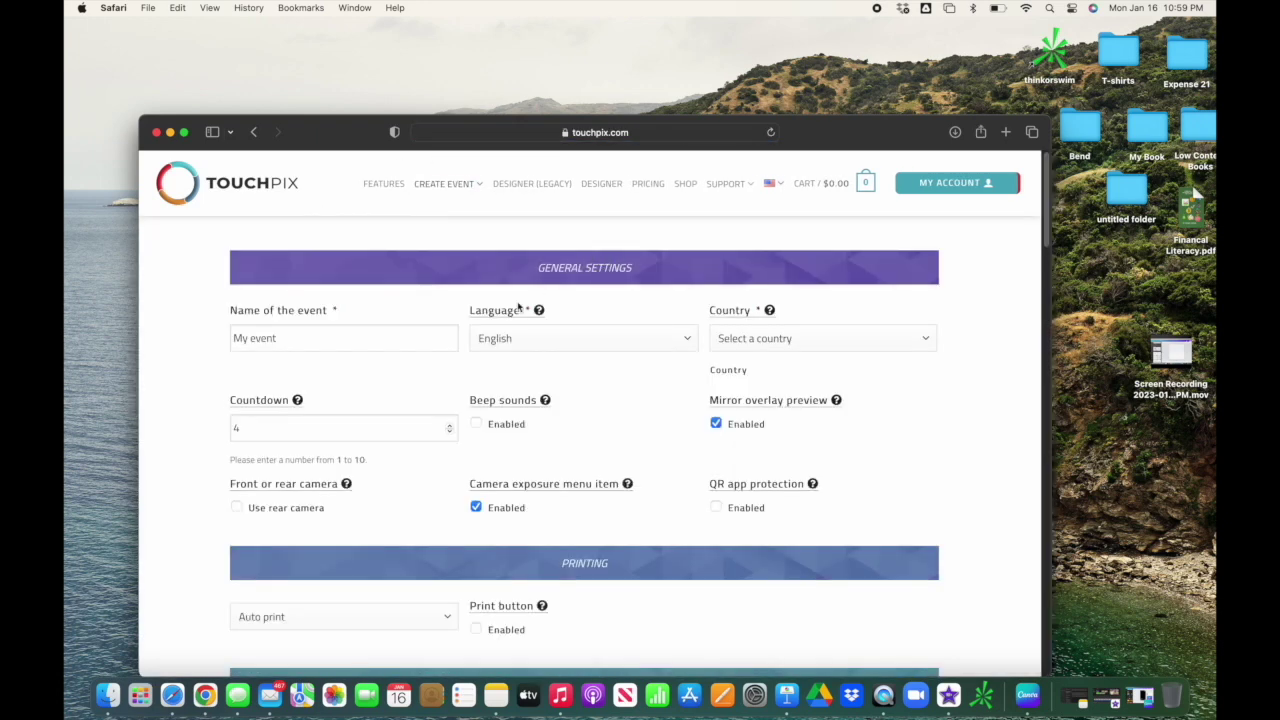
drag(363, 337, 158, 337)
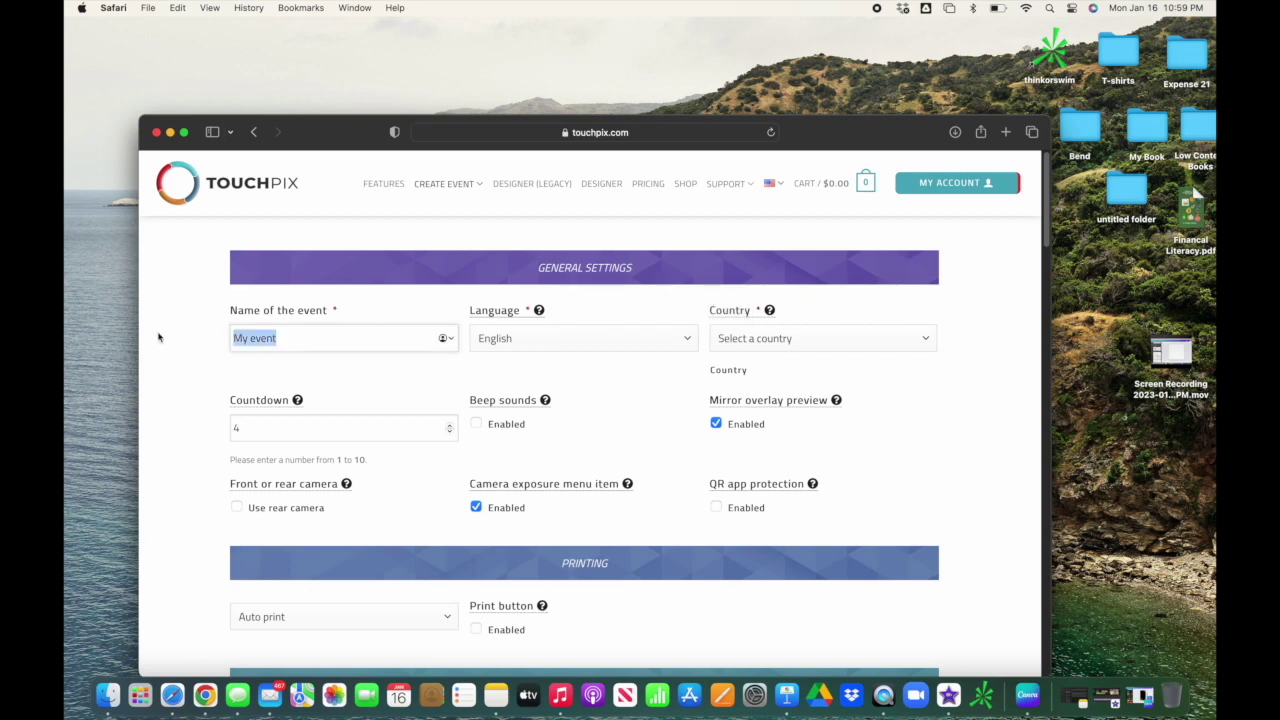
text(D)
click(881, 336)
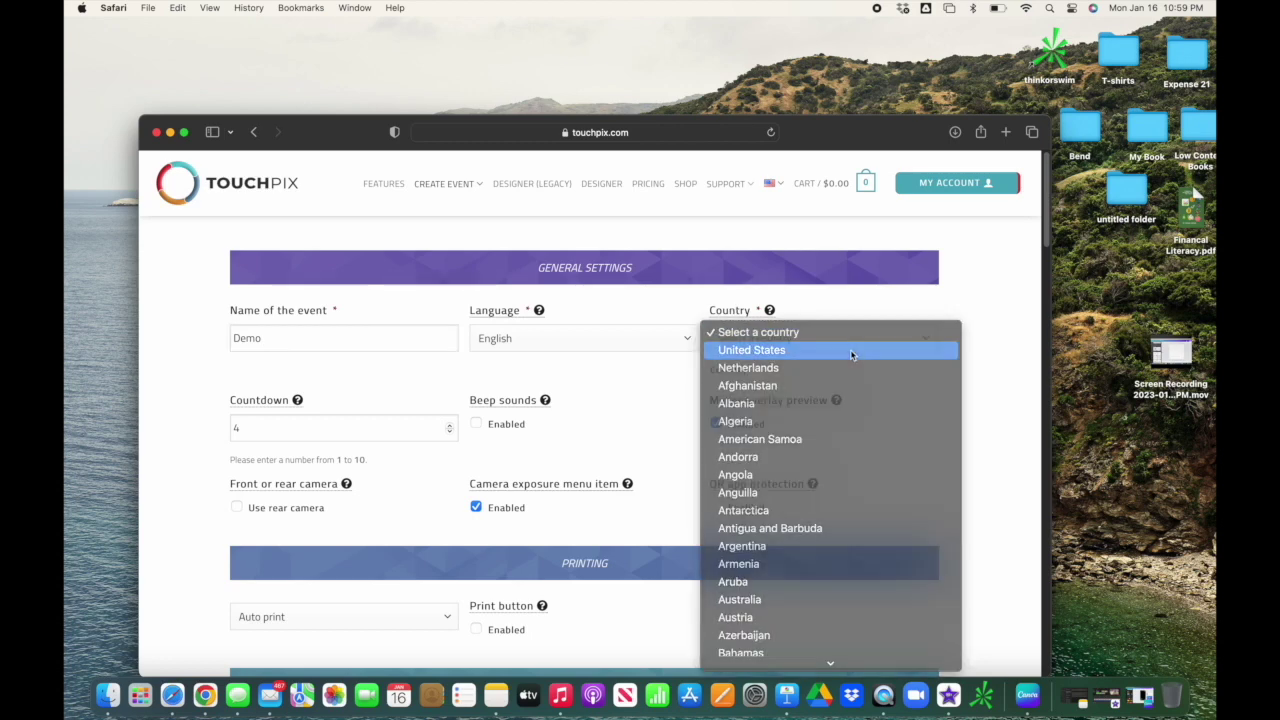
click(850, 349)
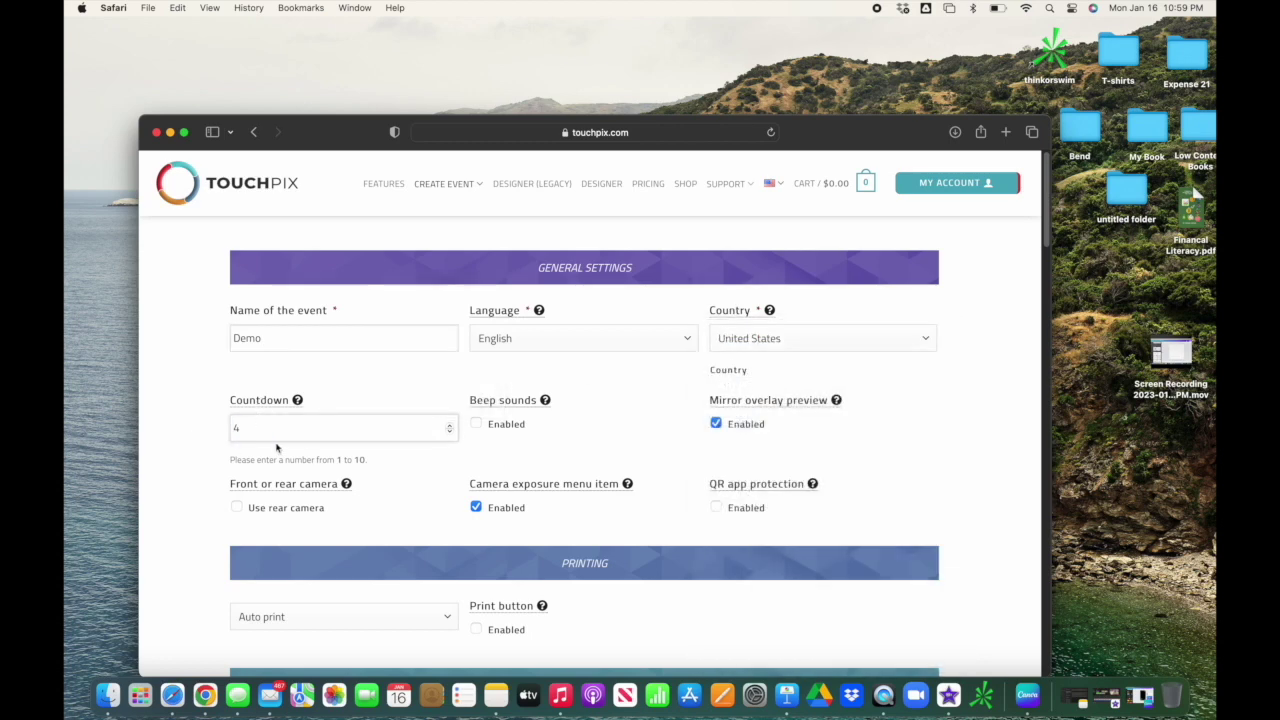
Set the event's countdown to 5, enable beep sounds and turn on the rear camera
drag(300, 433, 195, 428)
key(BackSpace)
text(5)
click(183, 132)
click(521, 310)
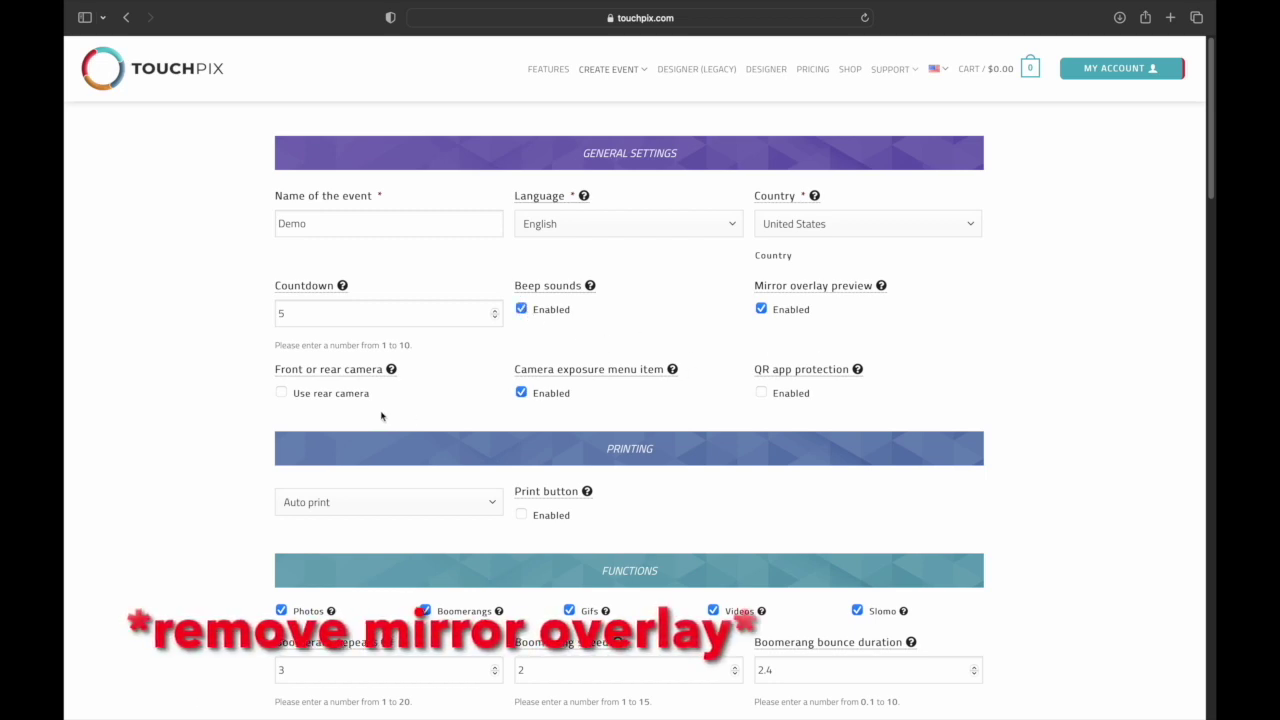
click(281, 393)
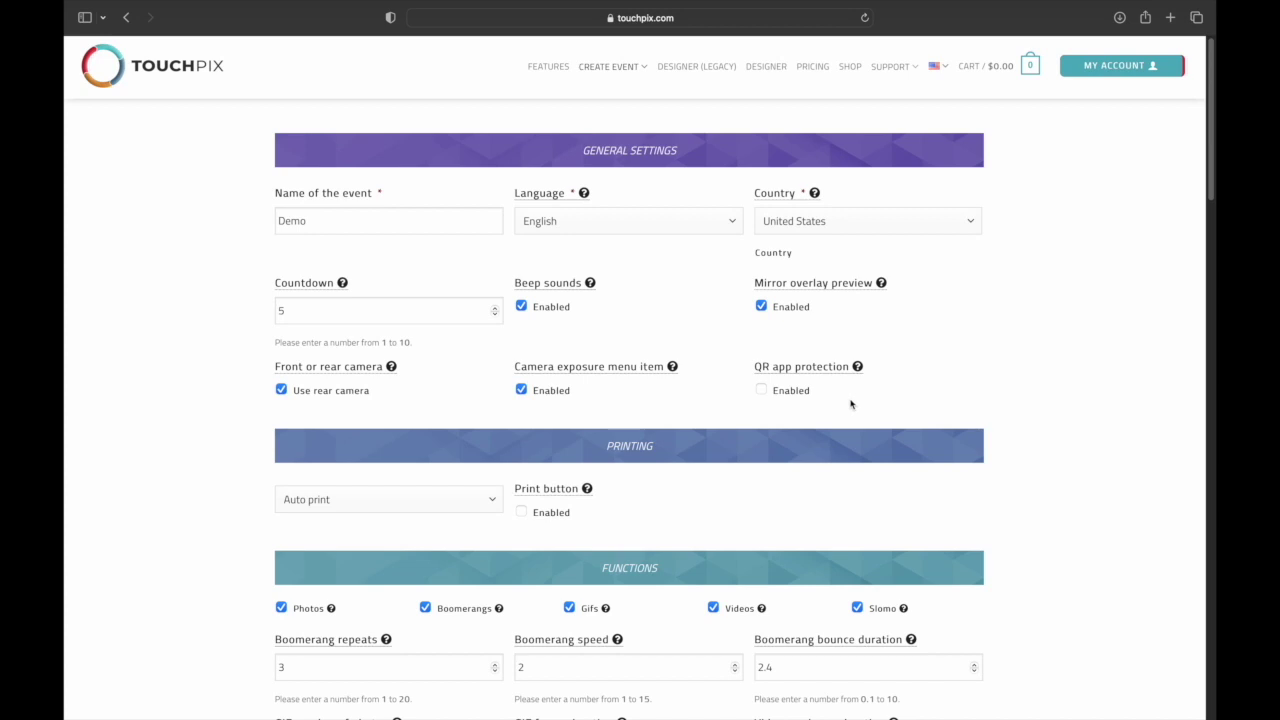
Set the event's printing option to No printing
scroll(850, 403, down, 3)
click(489, 358)
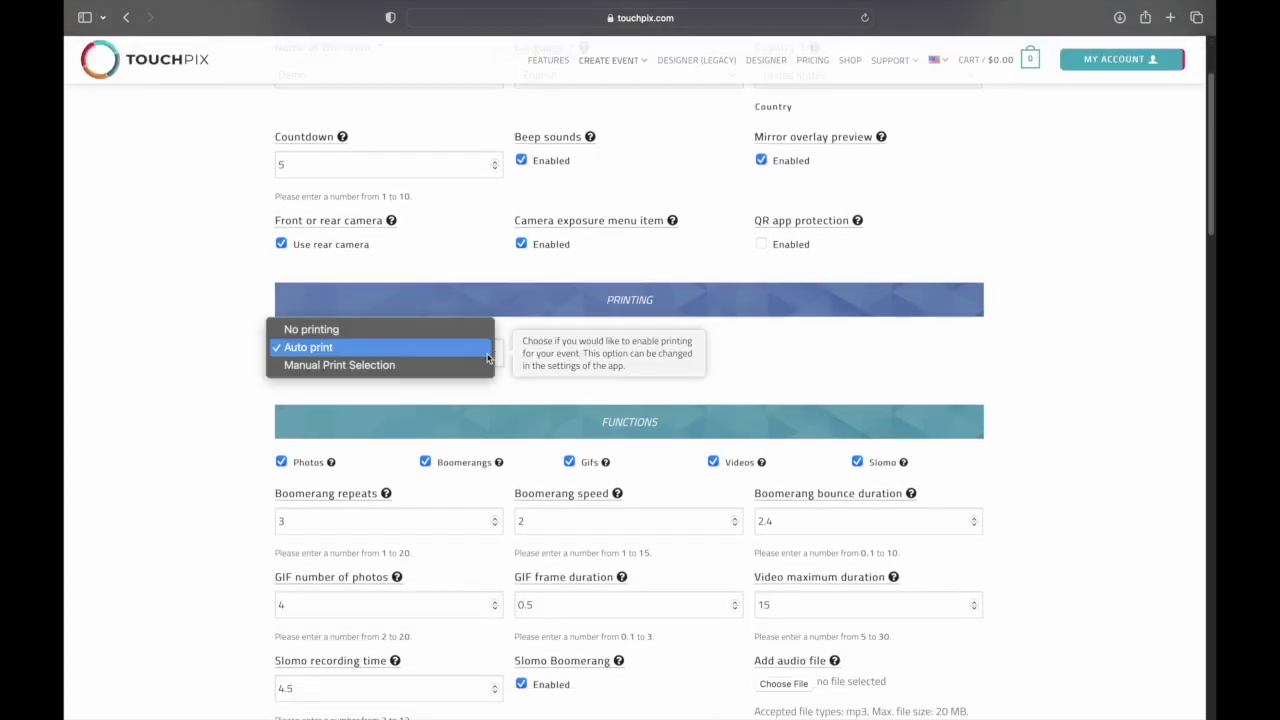
click(411, 331)
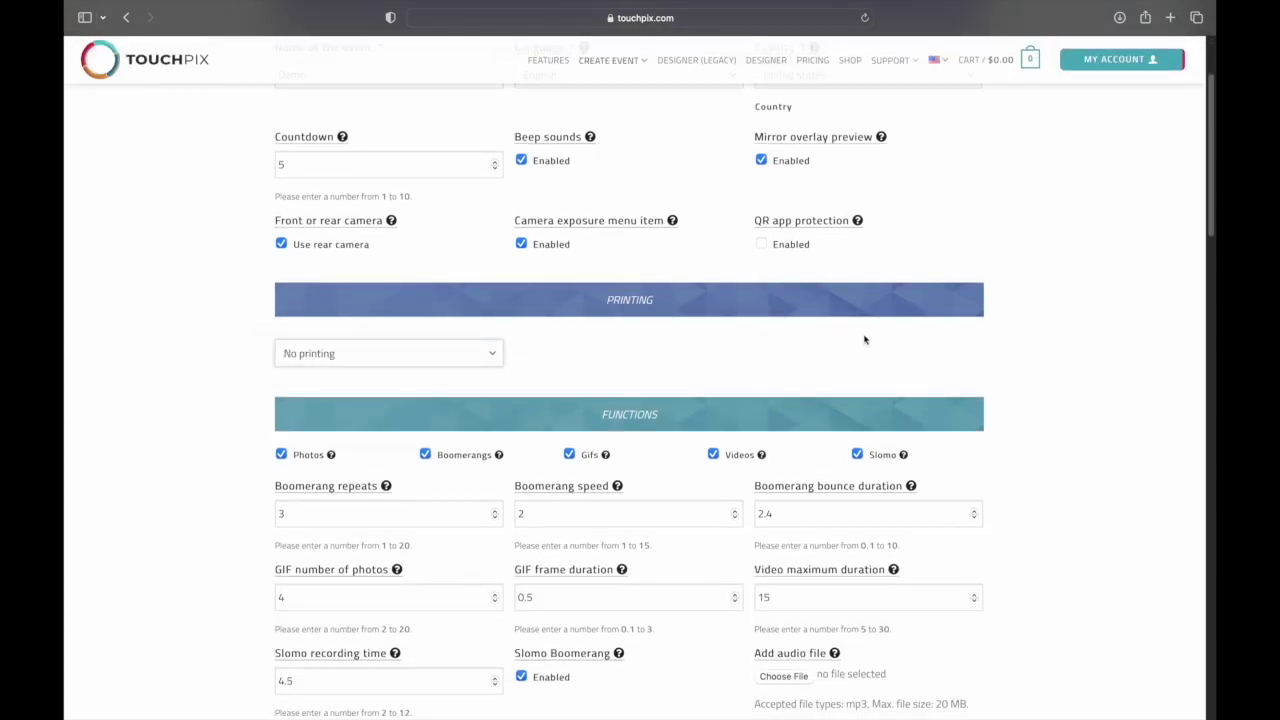
Disable the Photos, Boomerangs, Gifs and Videos functions, keeping only Slomo
click(281, 455)
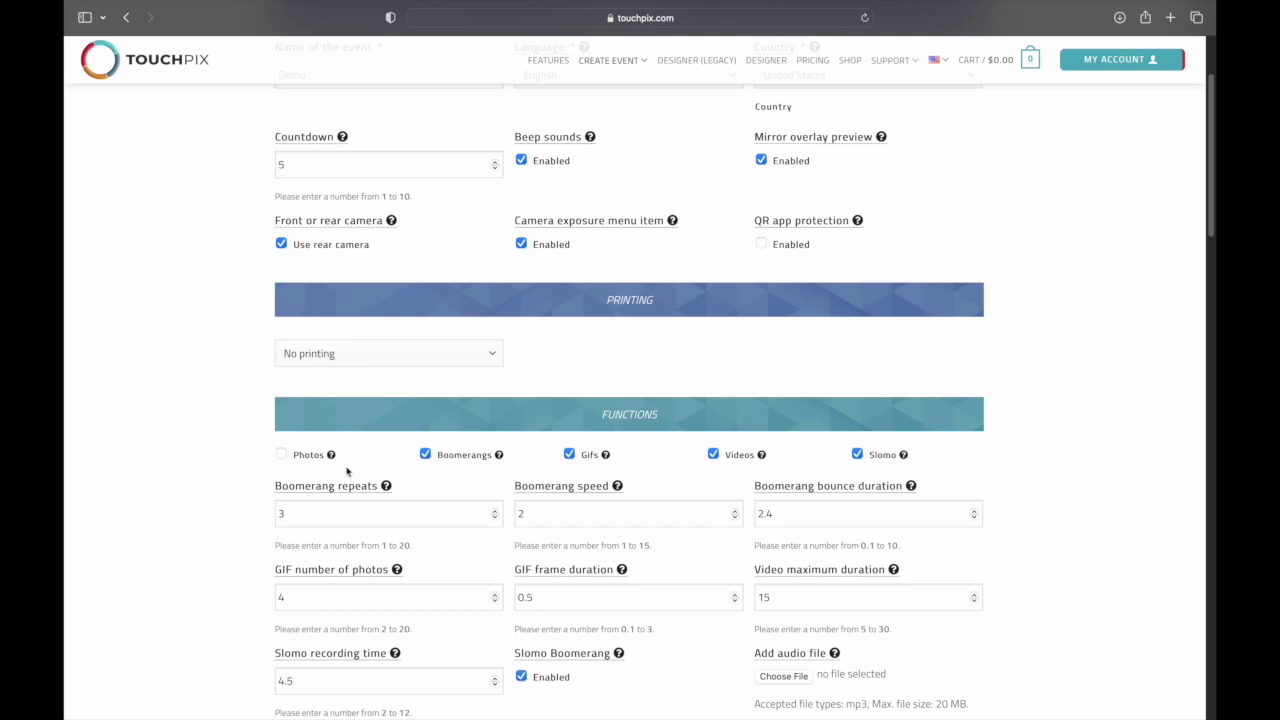
click(426, 455)
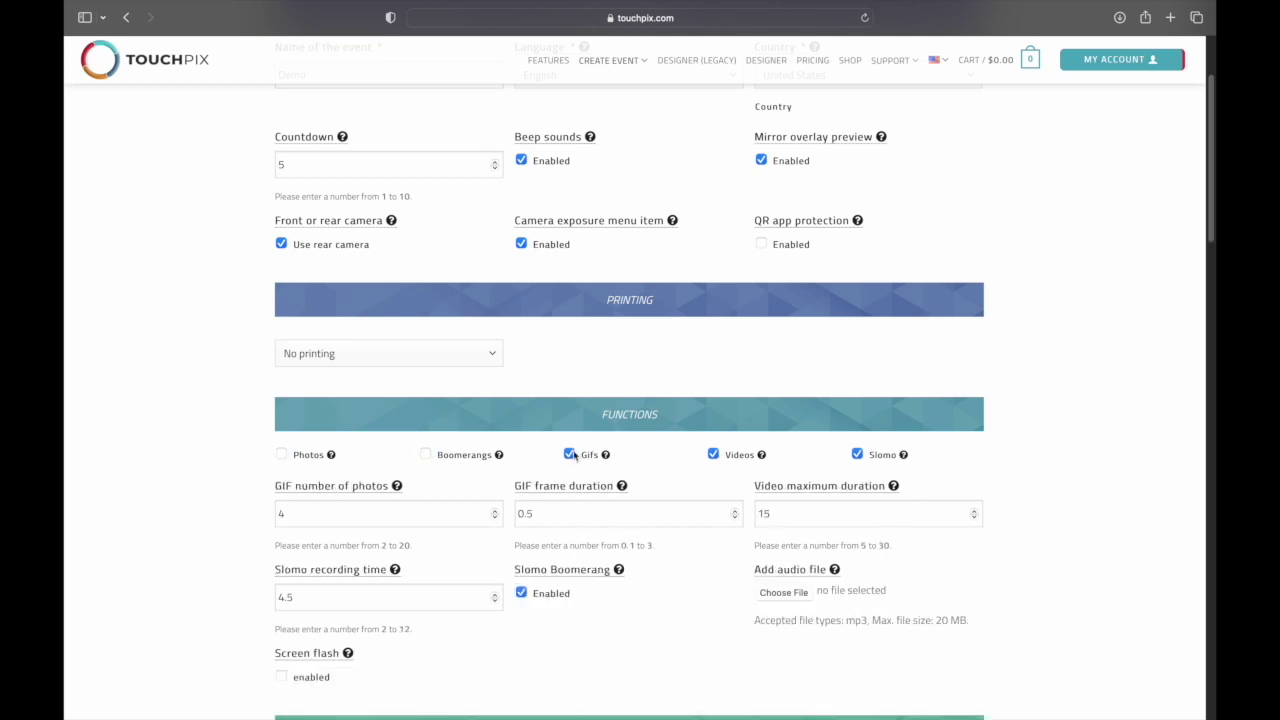
click(569, 455)
click(713, 455)
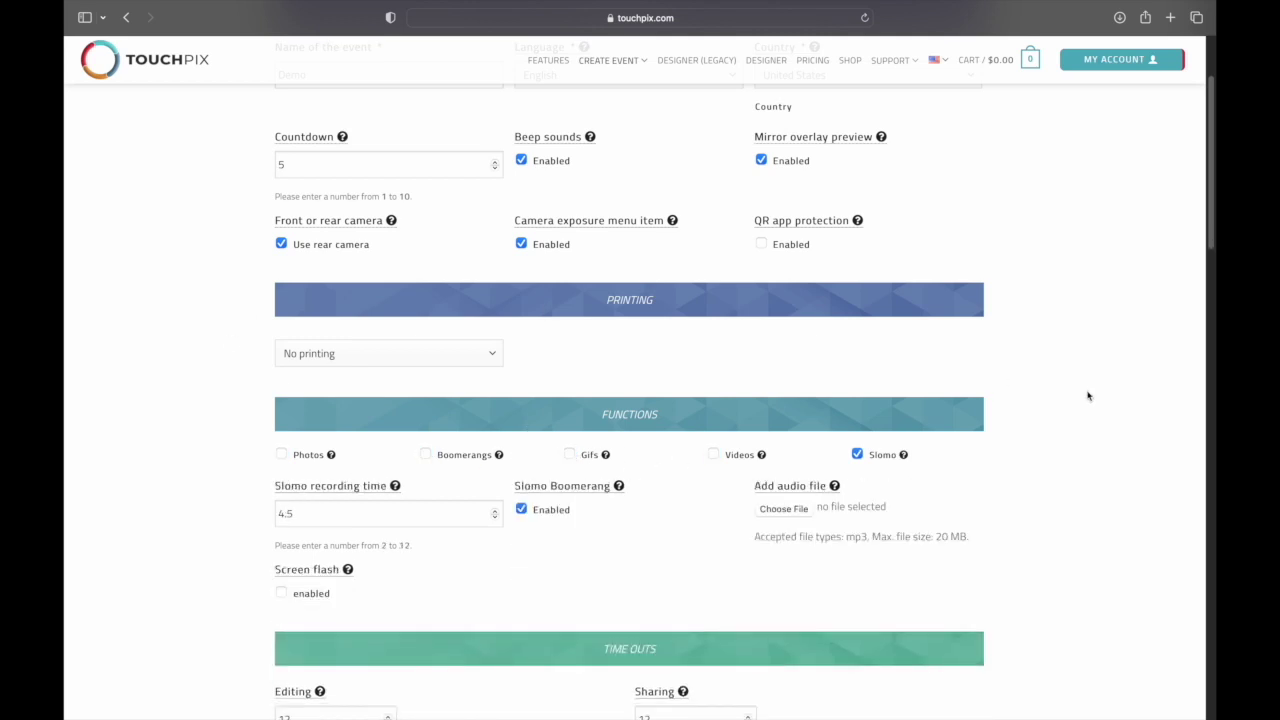
Set the Slomo recording time to 6
scroll(1042, 440, down, 5)
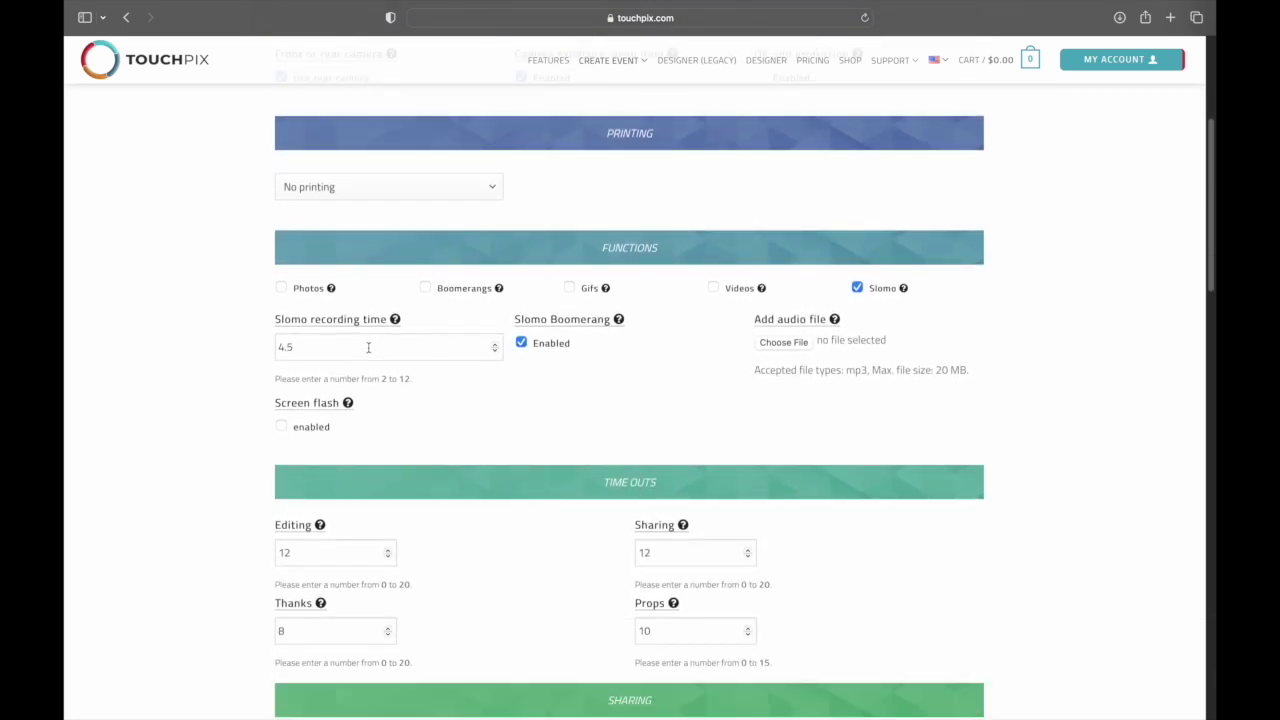
click(364, 343)
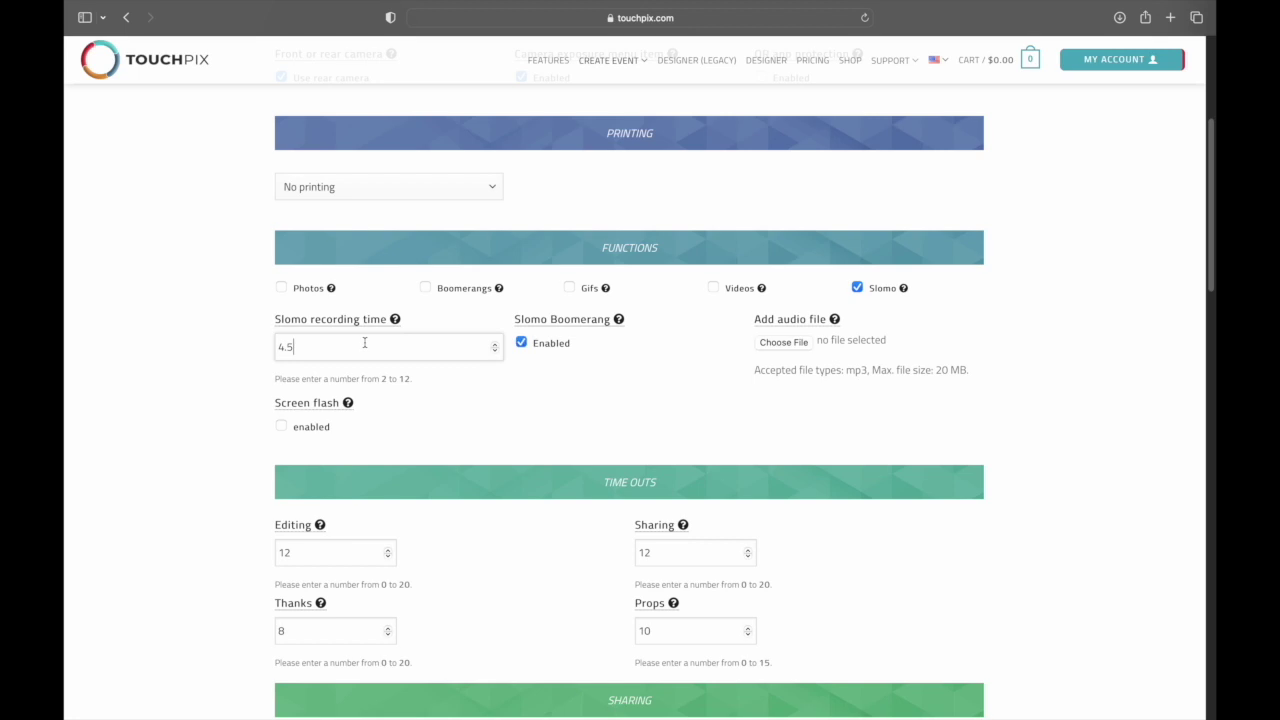
drag(364, 343, 263, 354)
text(6)
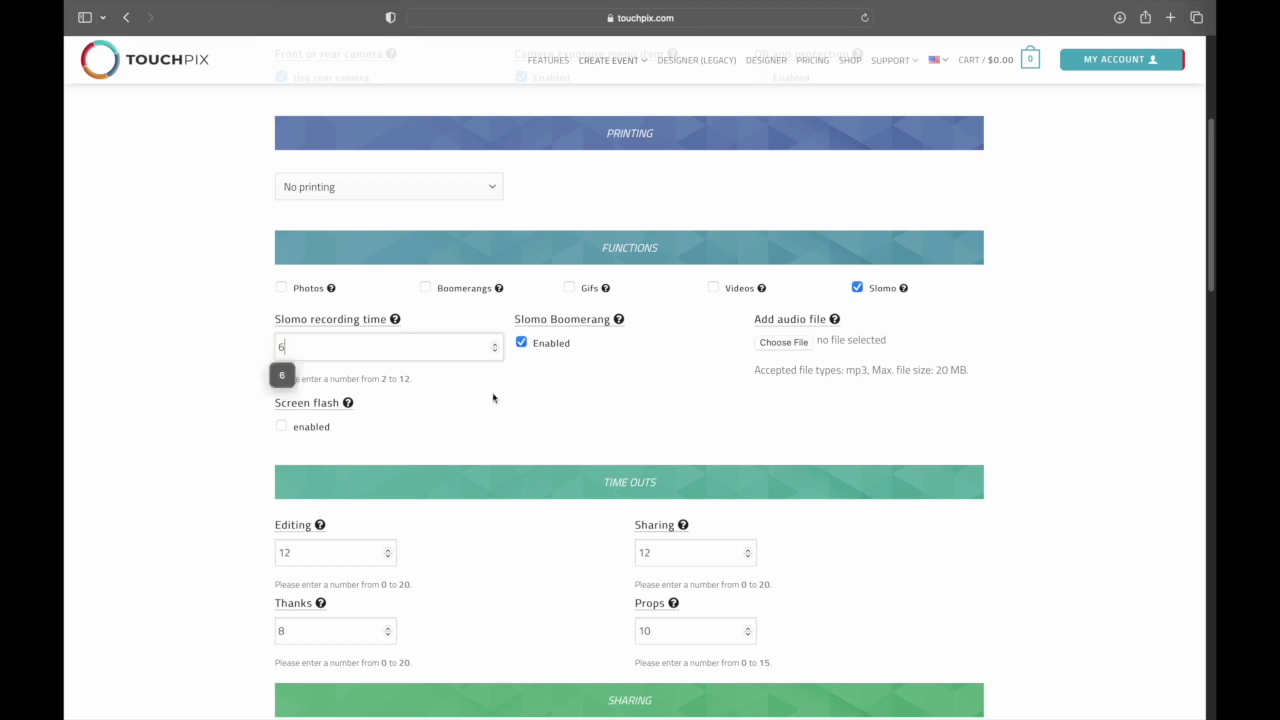
click(632, 422)
Set the Editing, Sharing and Thanks time outs to 3 and the Props time out to 0
scroll(534, 430, down, 2)
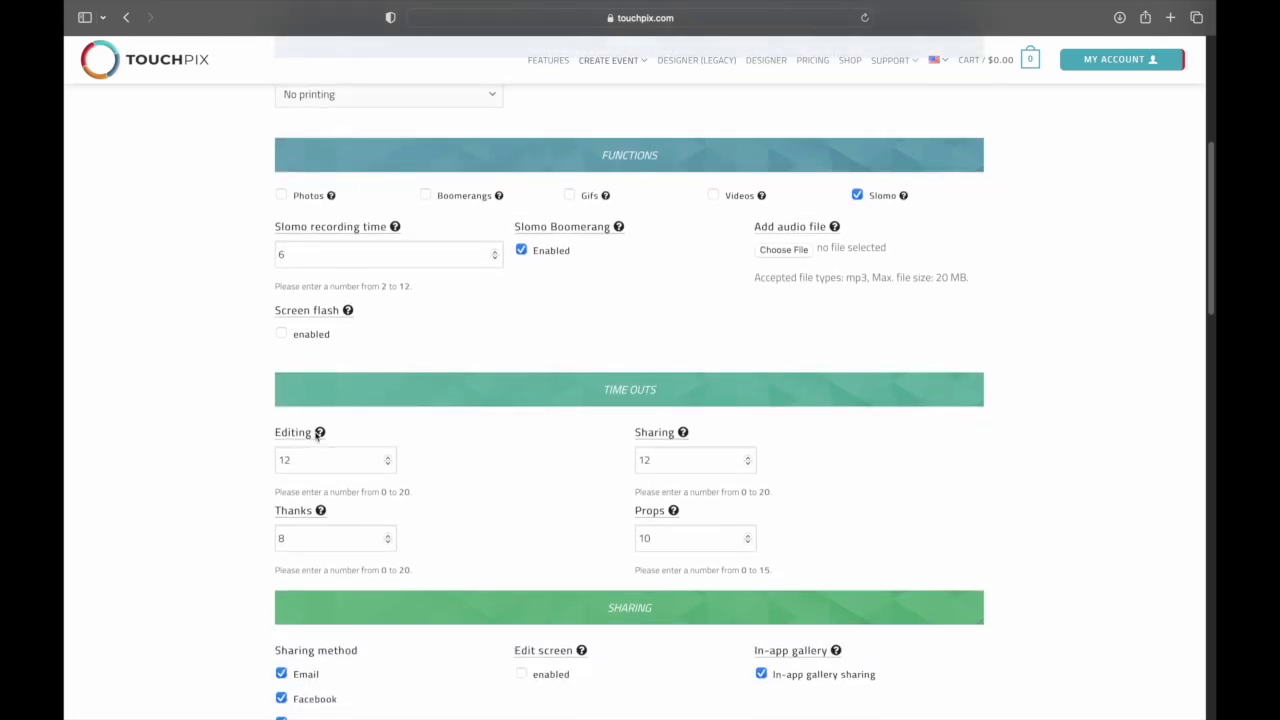
drag(314, 458, 224, 462)
text(3)
drag(668, 468, 598, 472)
text(3)
drag(384, 534, 226, 543)
text(3)
key(Tab)
text(0)
Change the sharing email subject to "MMG SIMMO 360 Photo Booth"
scroll(948, 463, down, 5)
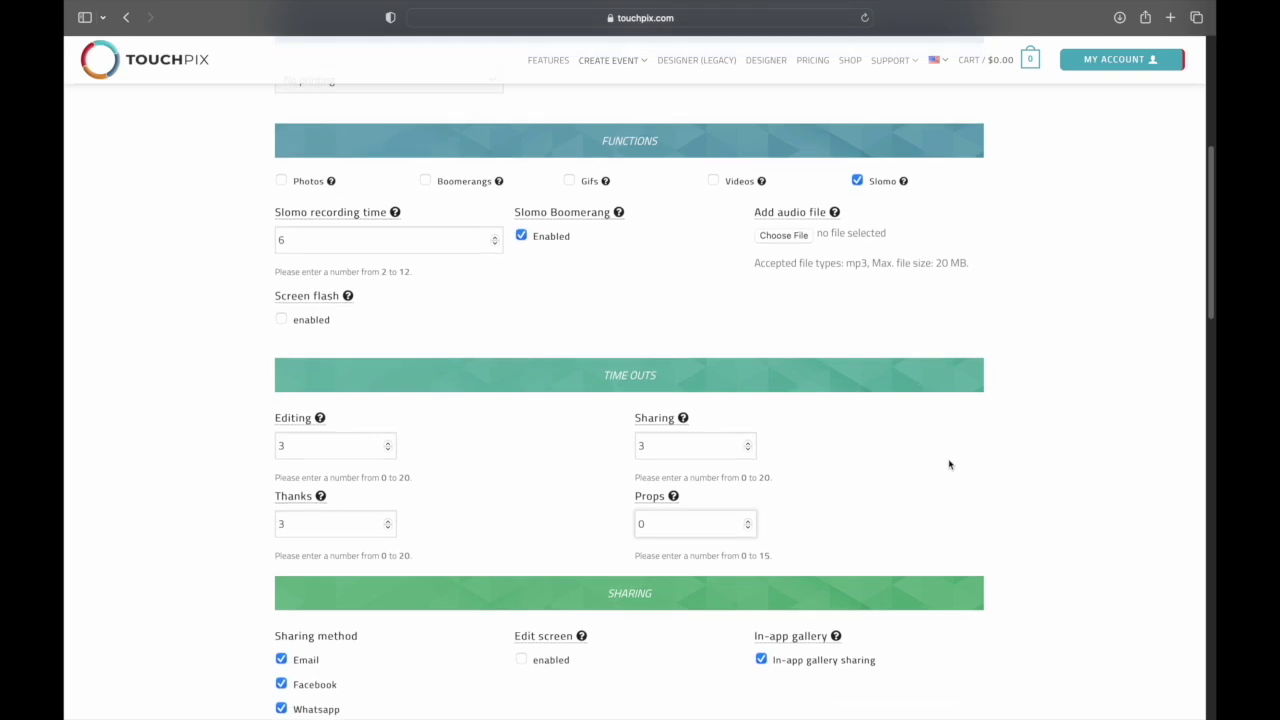
scroll(848, 462, down, 8)
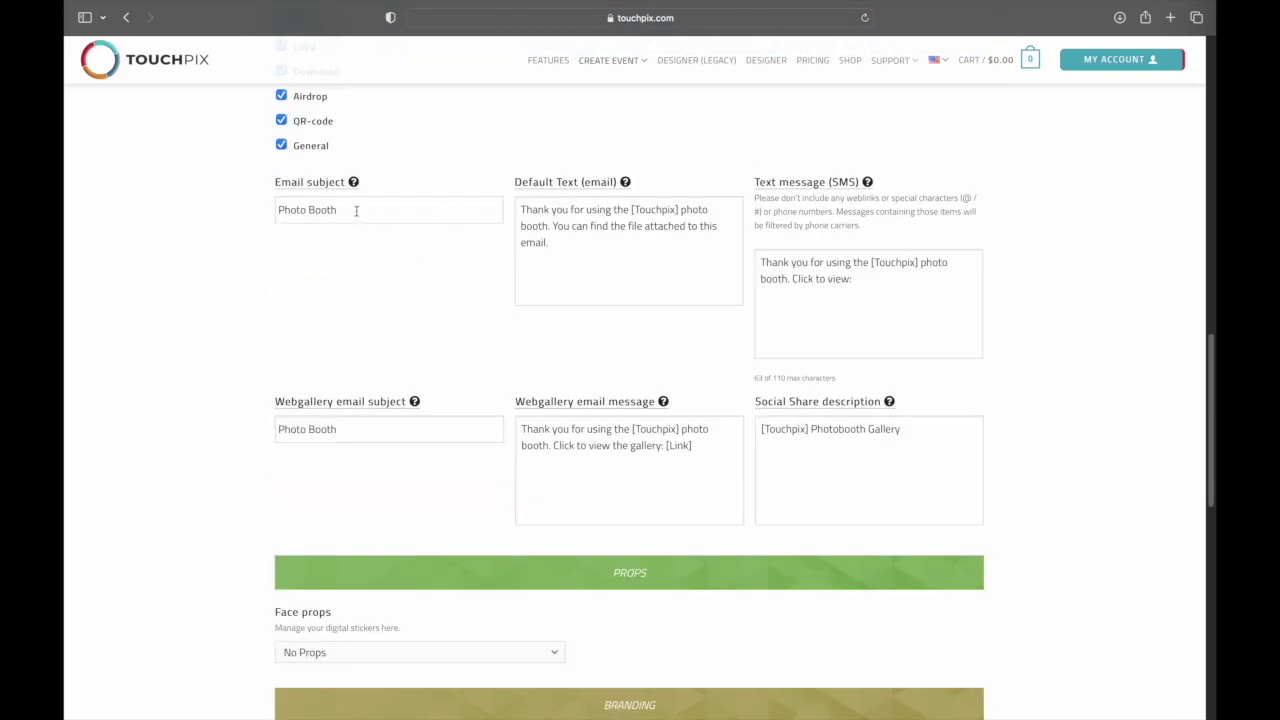
click(276, 210)
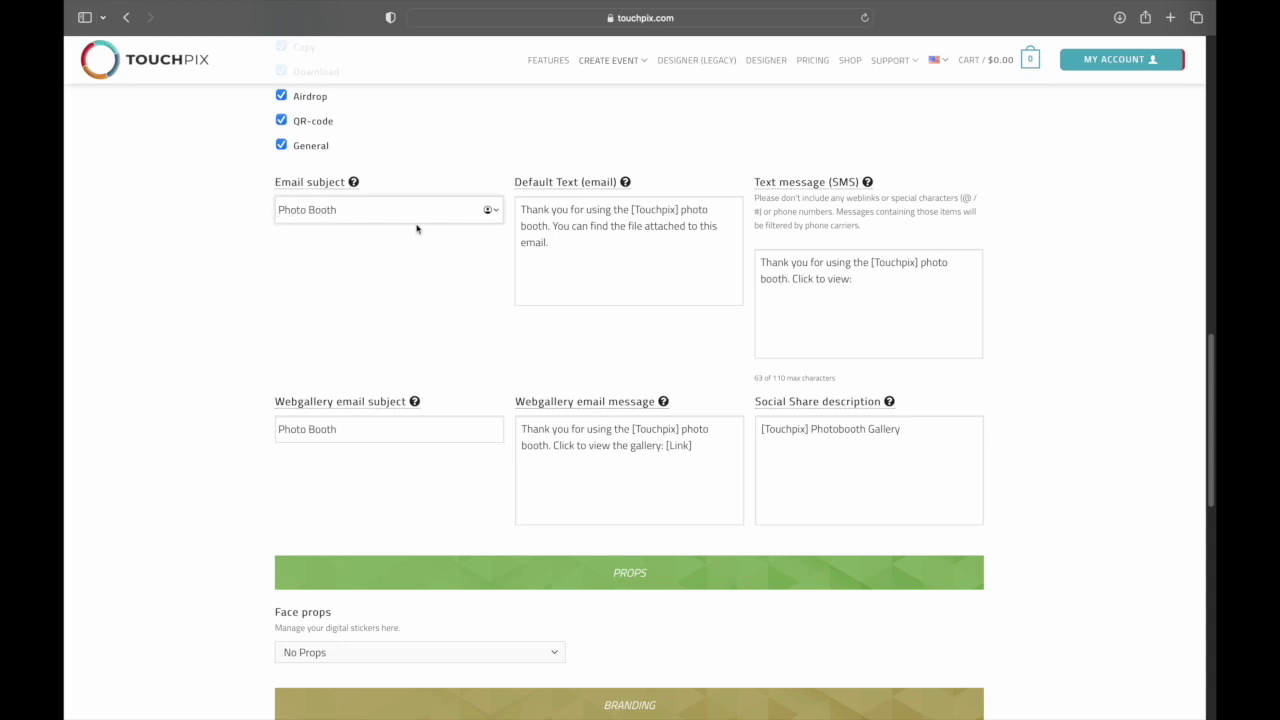
text(MMG SIMMO 360)
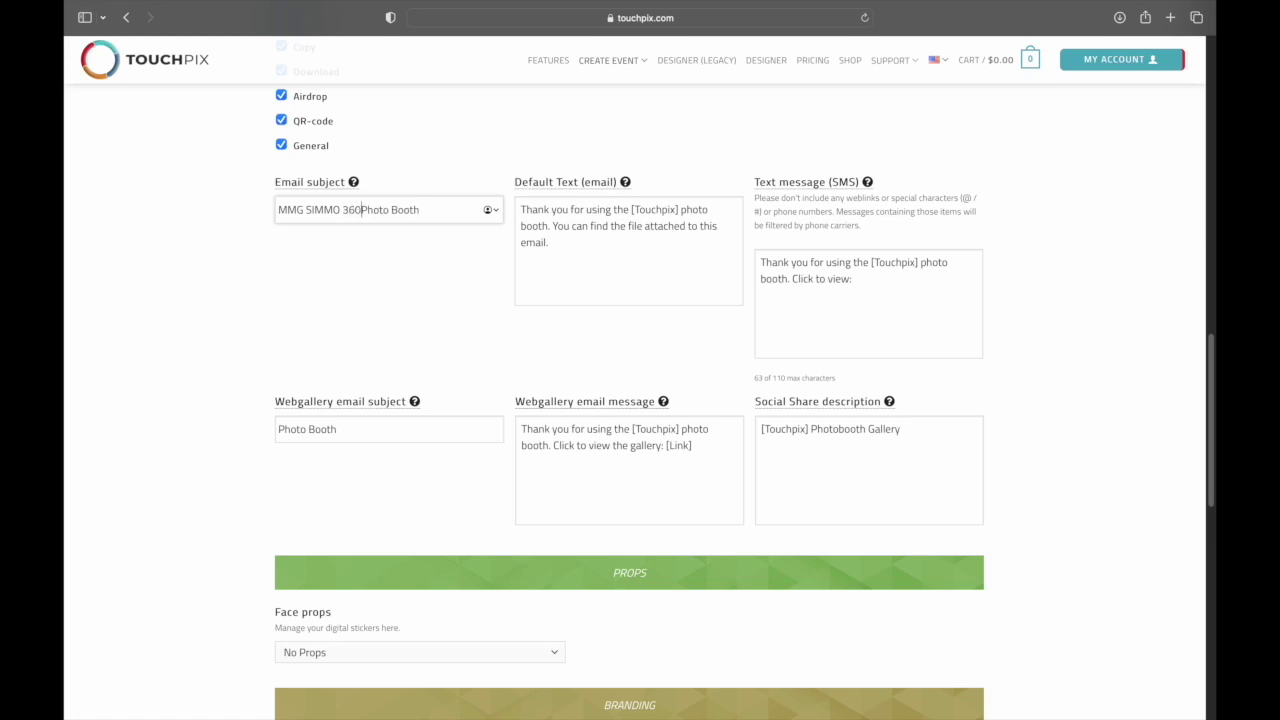
Replace the [Touchpix] placeholder in the default email text with "MMG SIMMO 360"
drag(632, 209, 681, 209)
text(MMG)
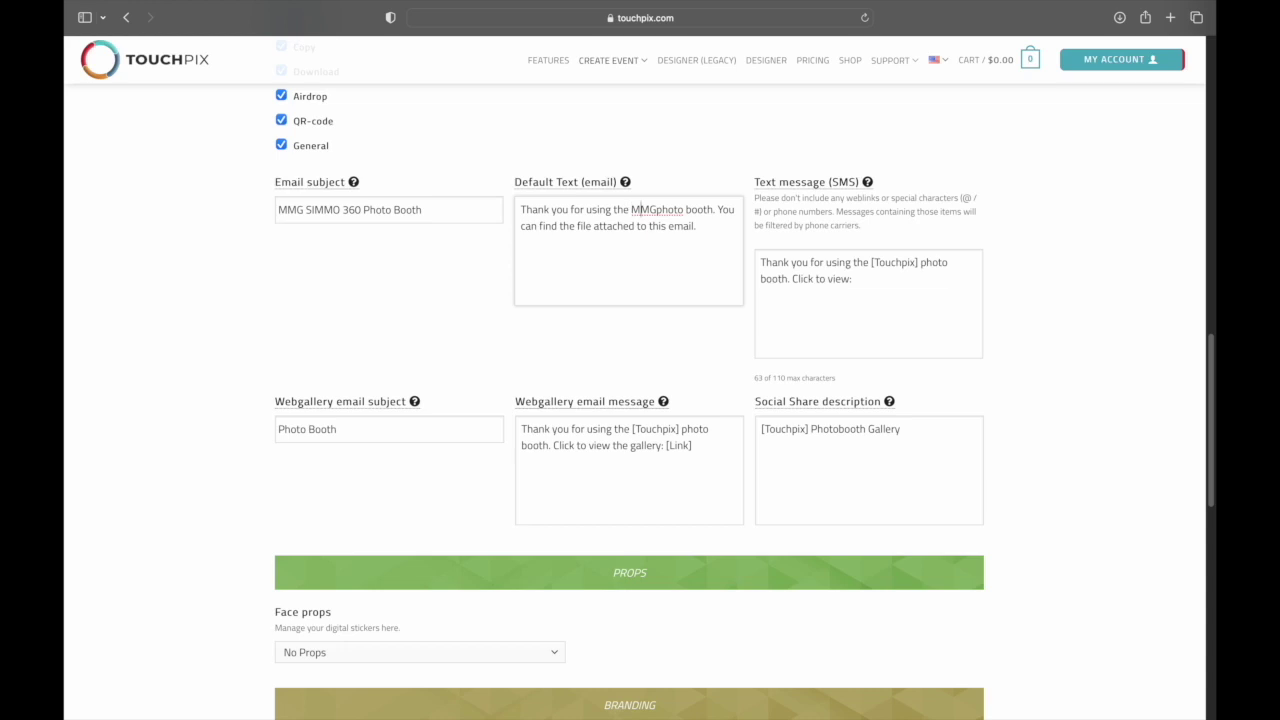
text(  SIMMO)
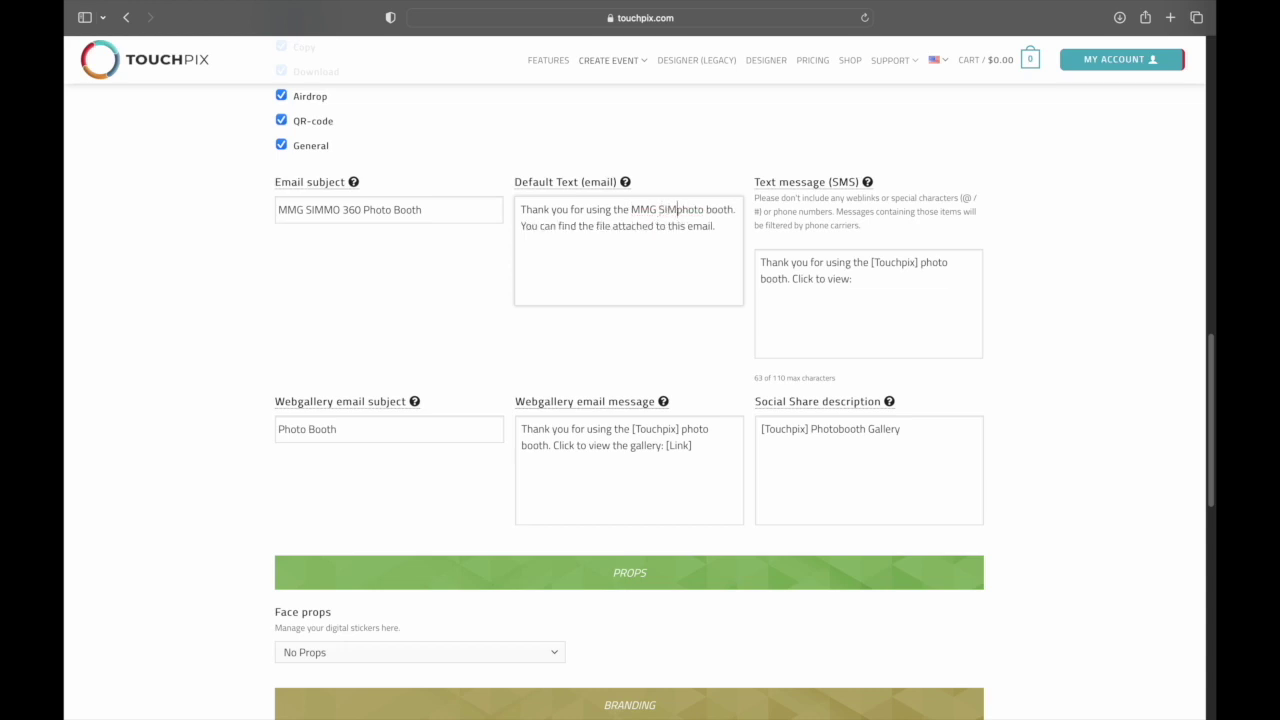
text( 360)
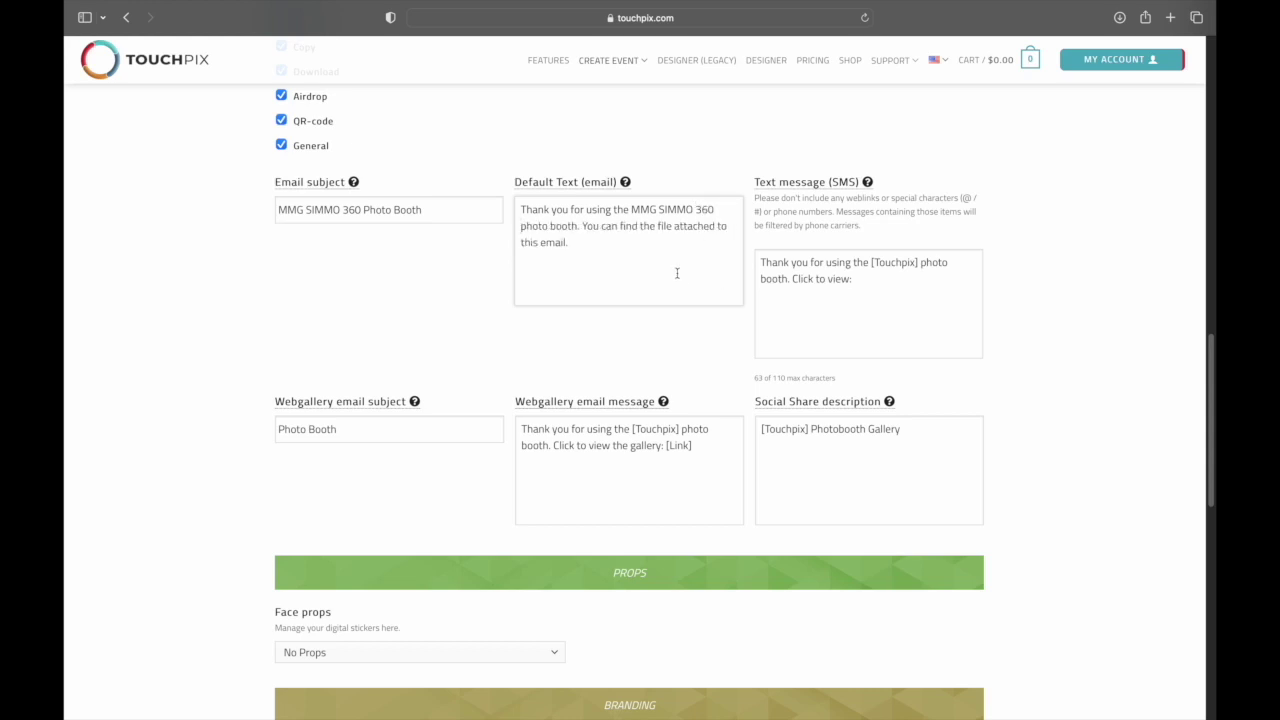
Replace the [Touchpix] placeholder in the SMS text message with "MMG SIMMO 360"
drag(874, 262, 913, 262)
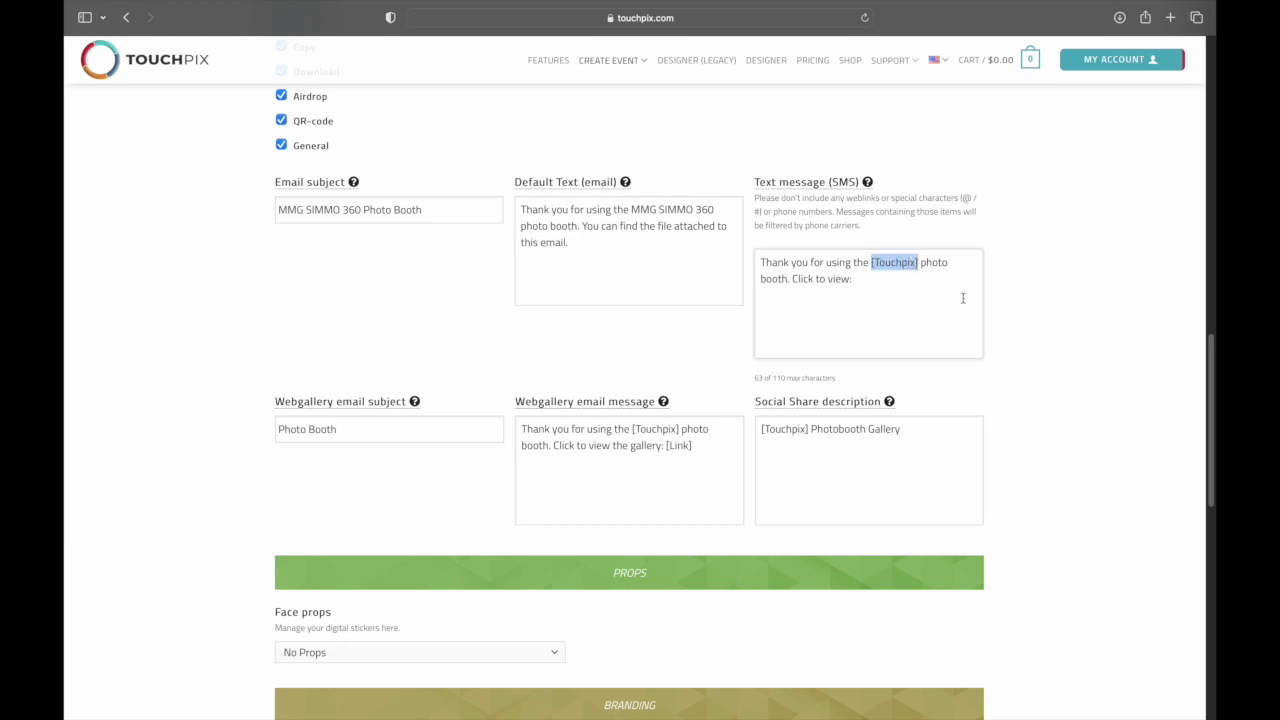
text(MMG SI)
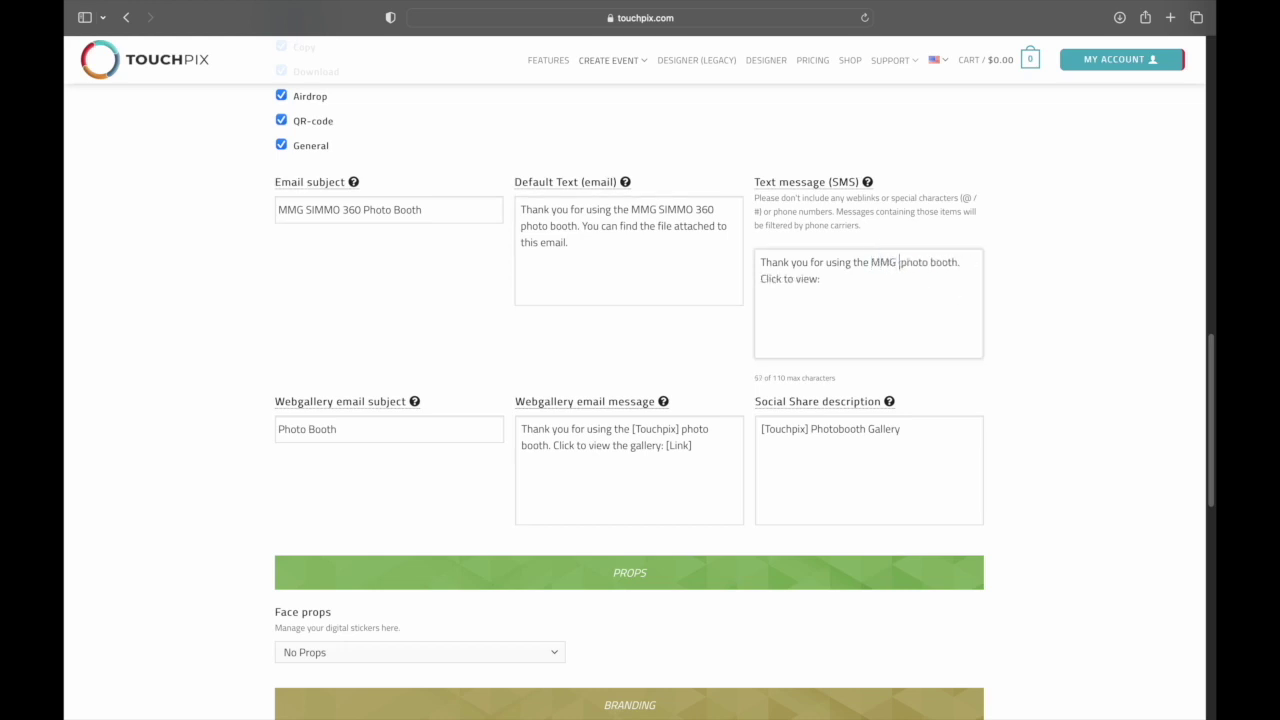
text(MMO 360)
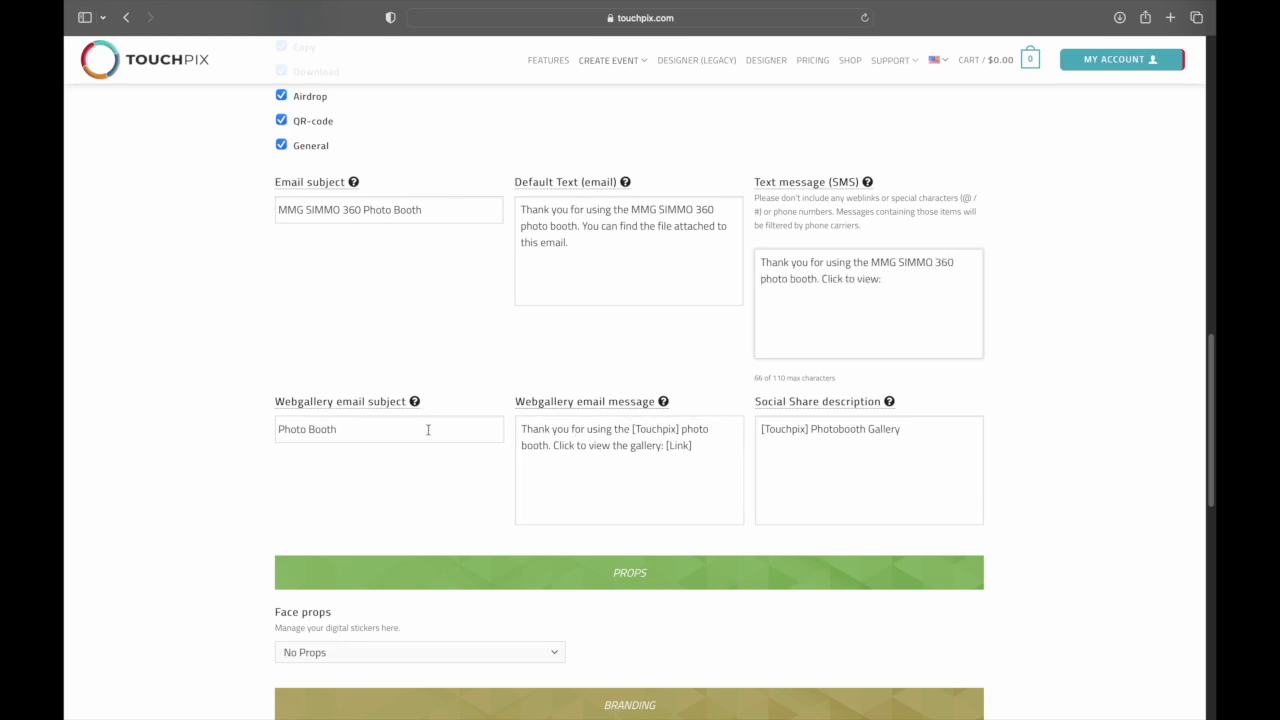
Change the webgallery email subject to "MMG SIMMO 360 Photo Booth"
click(280, 429)
text(MMG S)
text(I)
text(MMO )
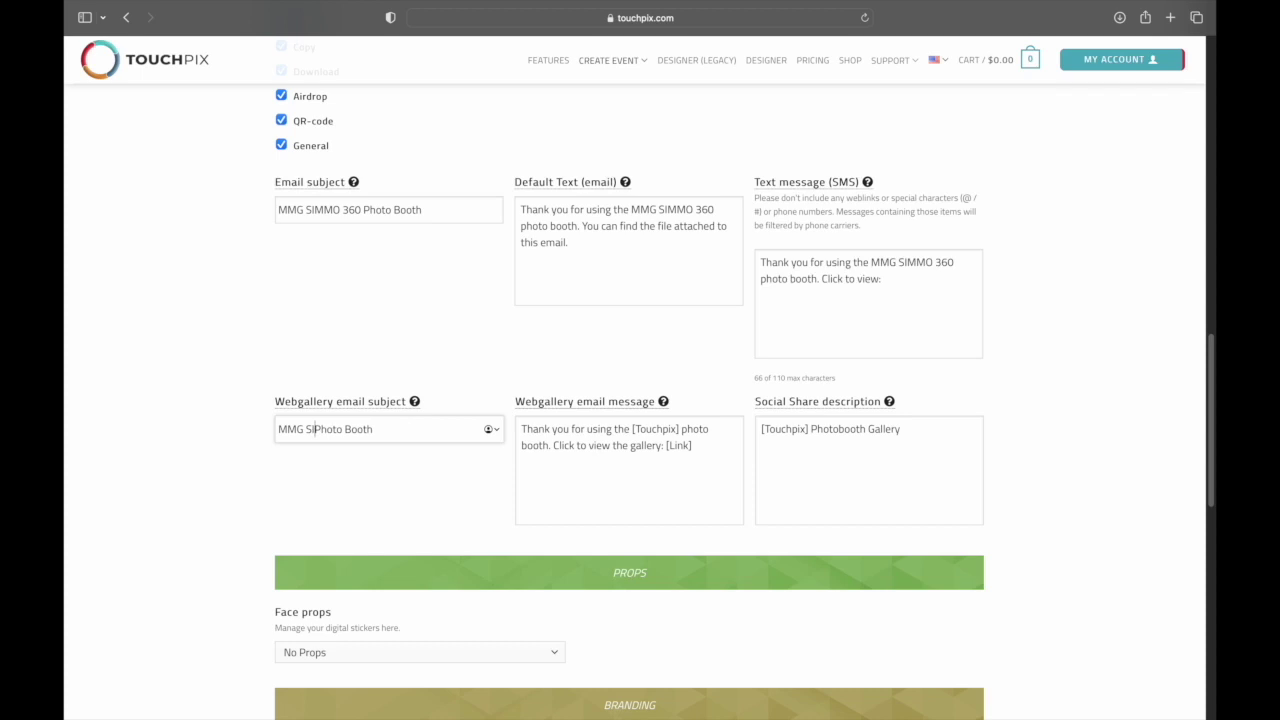
text(360)
Copy "MMG SIMMO 360" from the webgallery subject over the [Touchpix] placeholder in the webgallery email message and the social share description
drag(365, 428, 188, 416)
key(super+c)
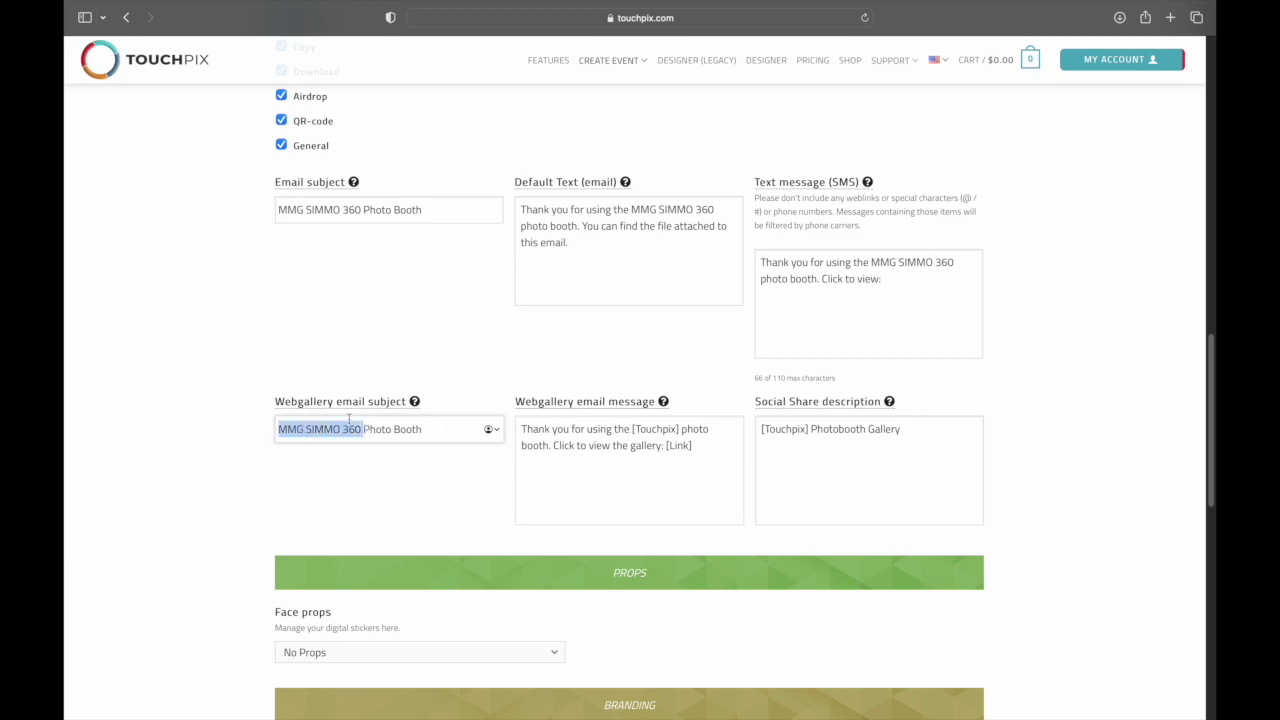
drag(680, 429, 636, 429)
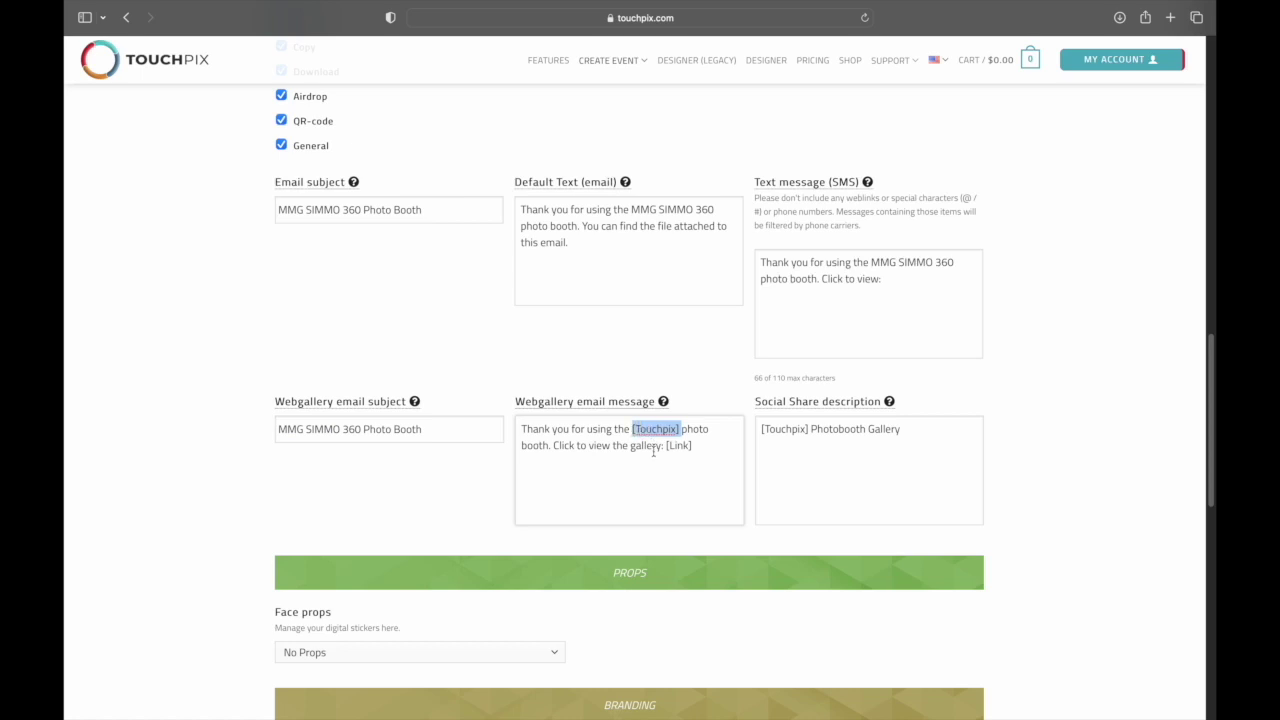
key(super+v)
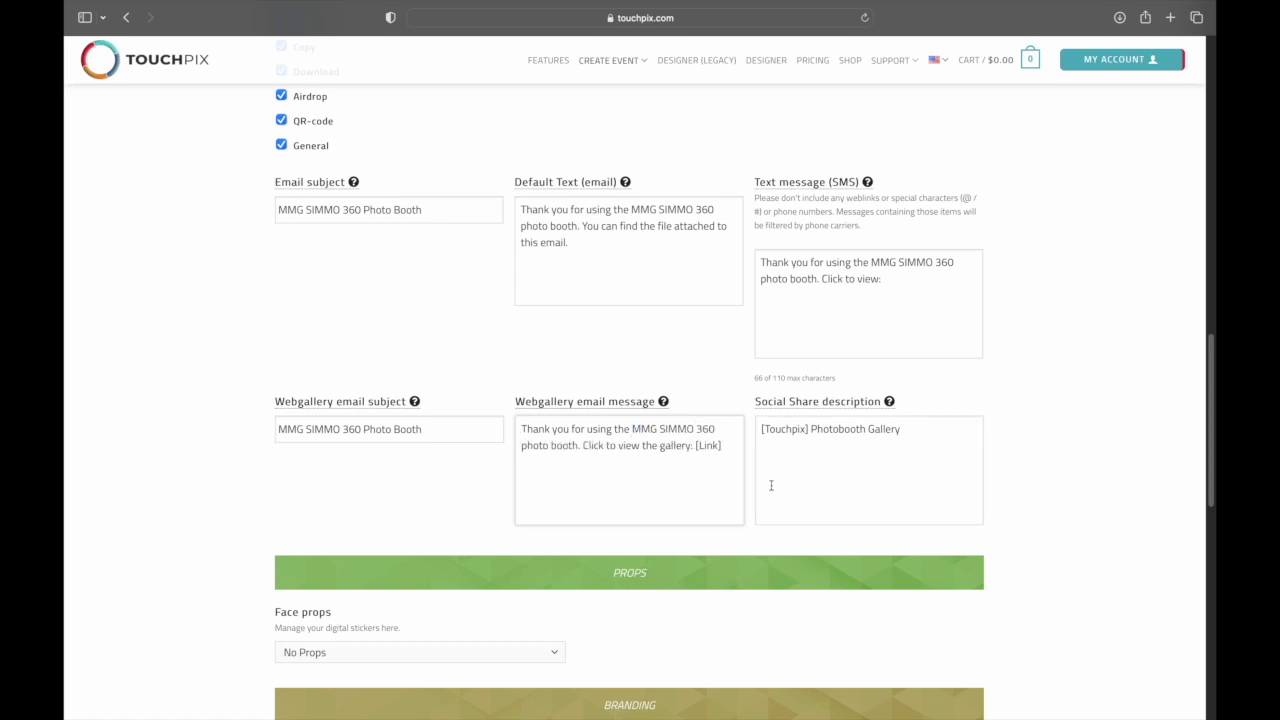
drag(809, 436, 759, 430)
key(super+v)
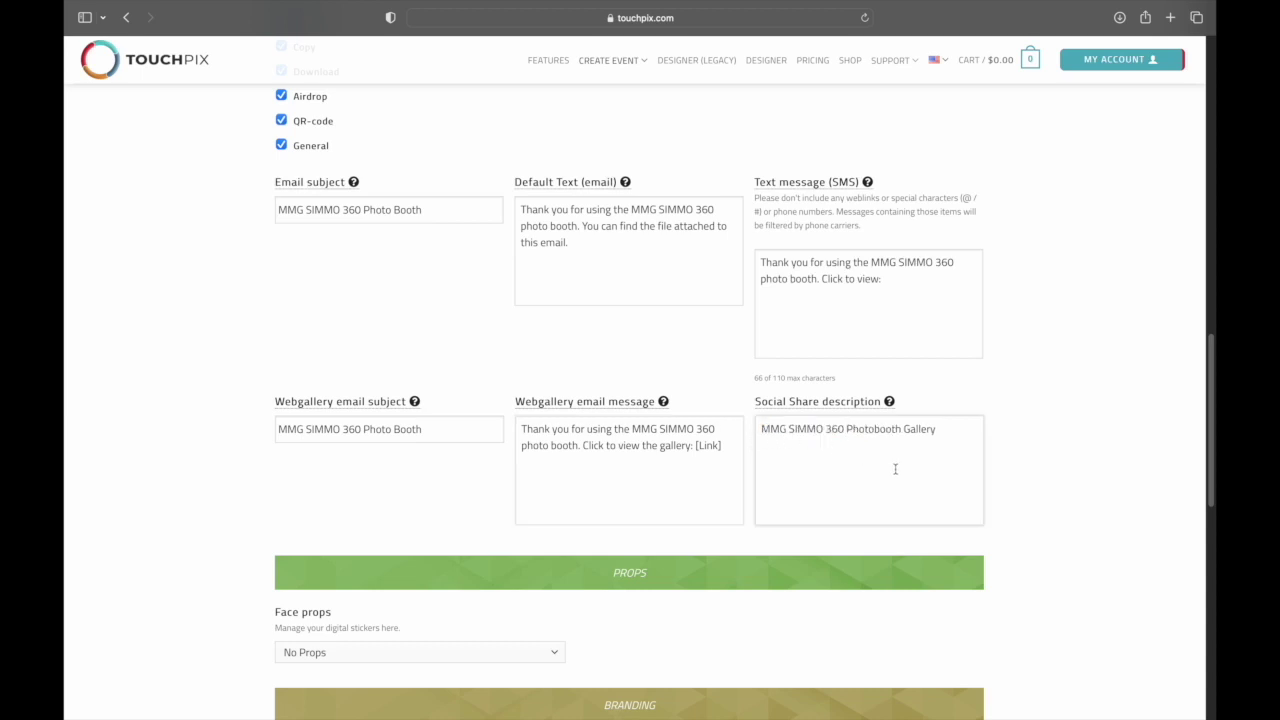
Set the App Name in the Branding section to the copied "MMG SIMMO 360"
scroll(558, 497, down, 4)
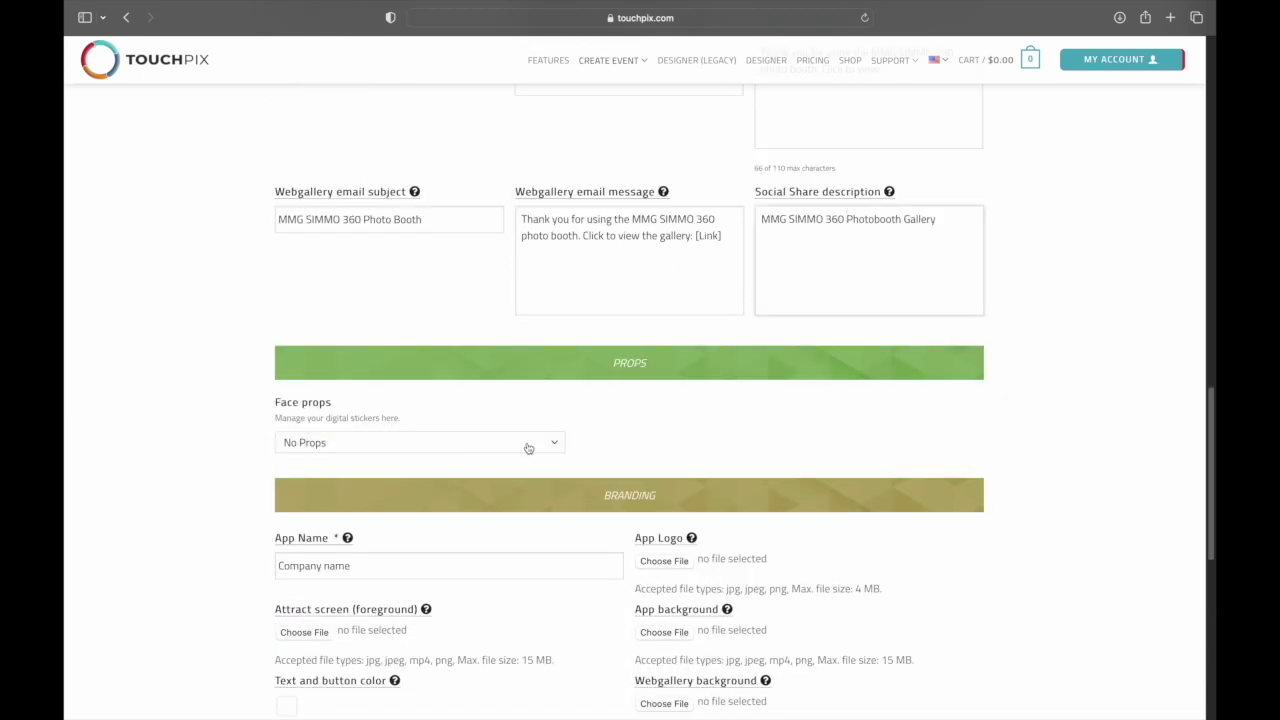
scroll(523, 443, down, 4)
drag(352, 380, 133, 396)
key(super+v)
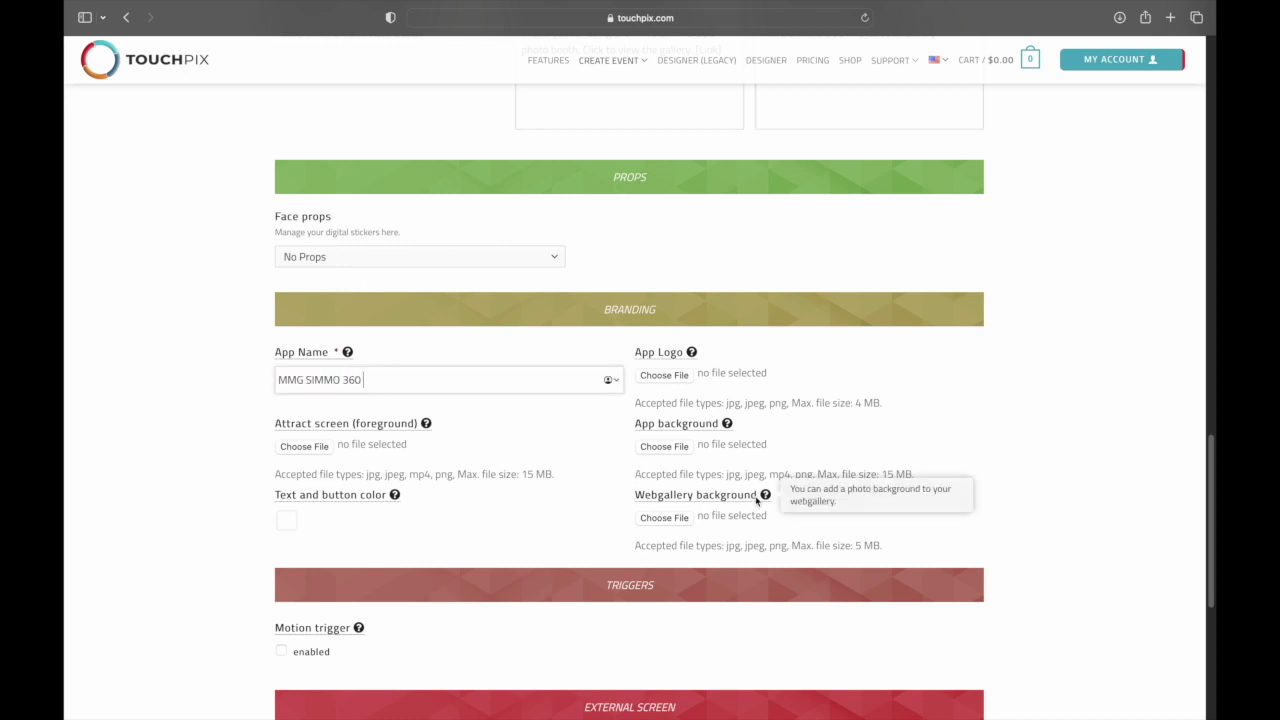
Upload "MmG SIMMO LLC-.png" from the recent files as the App Logo
click(664, 375)
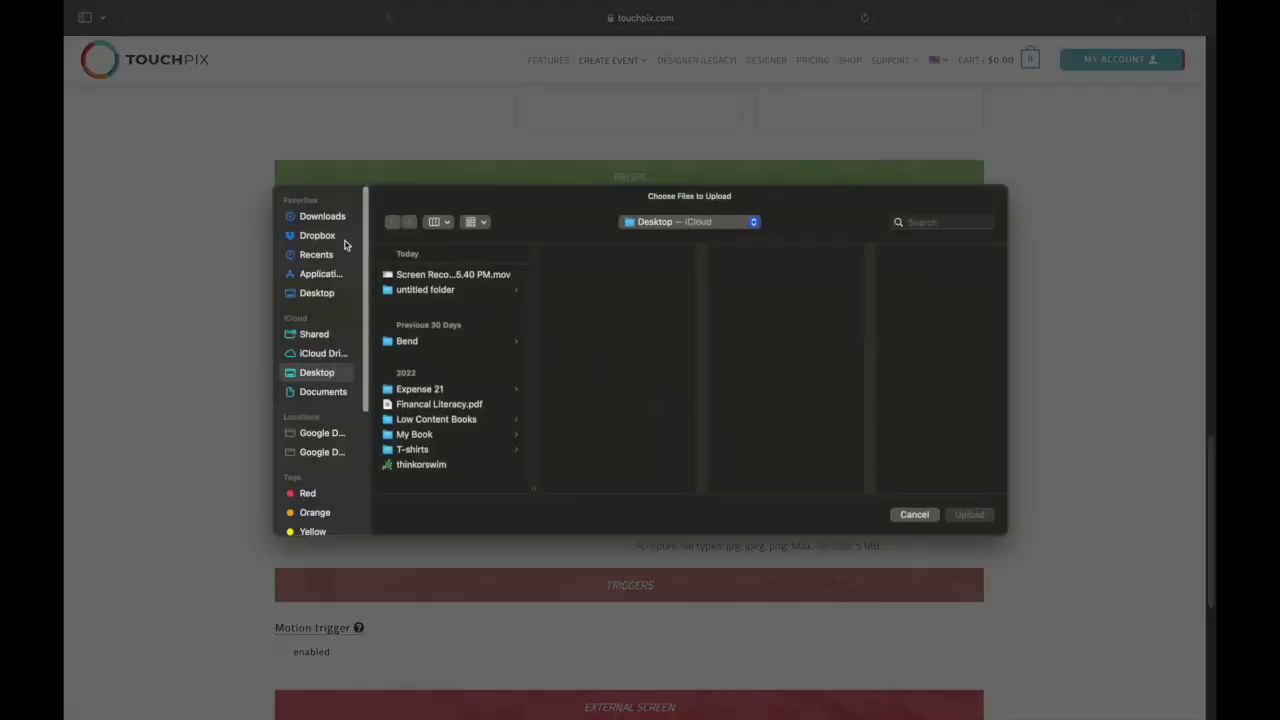
click(318, 256)
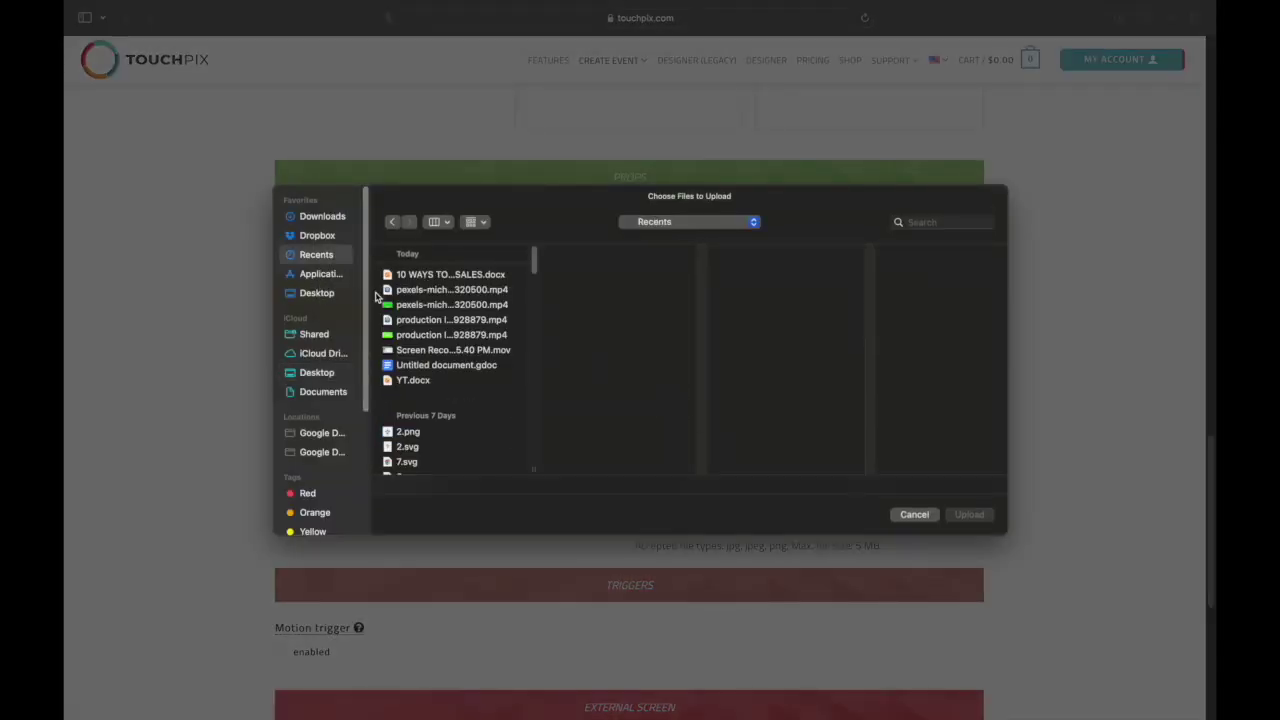
scroll(437, 432, down, 5)
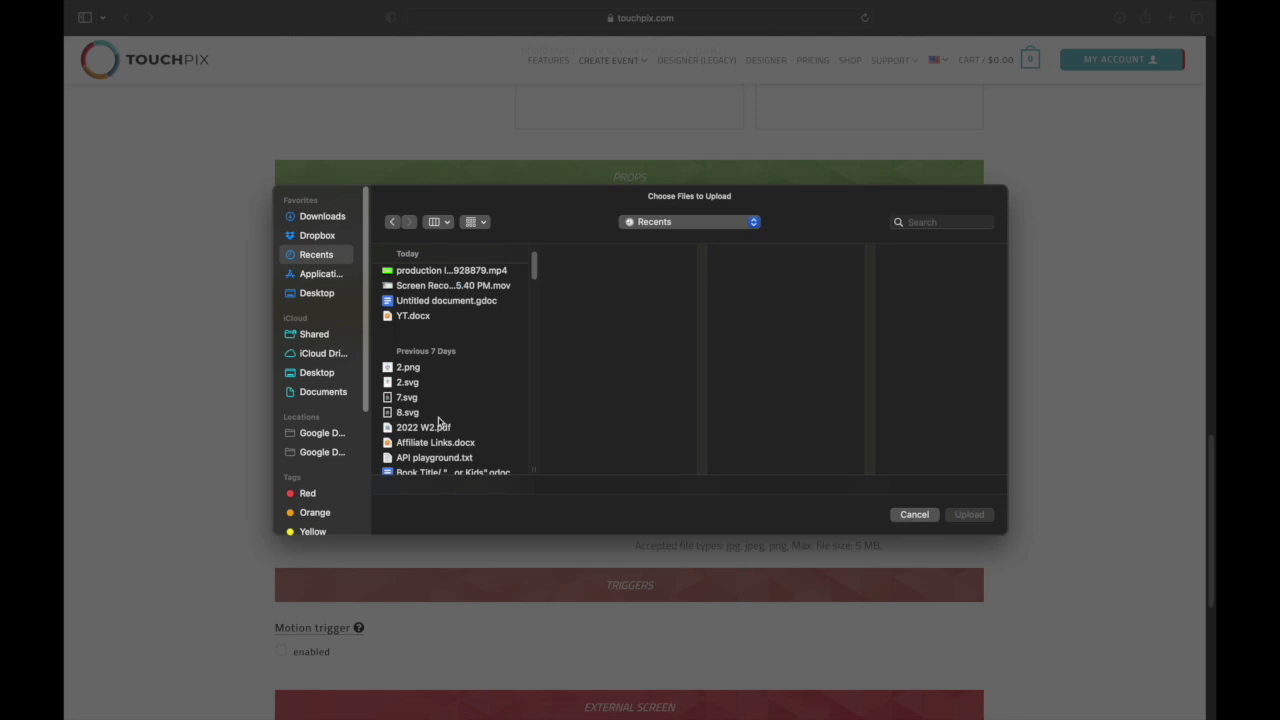
scroll(474, 424, down, 3)
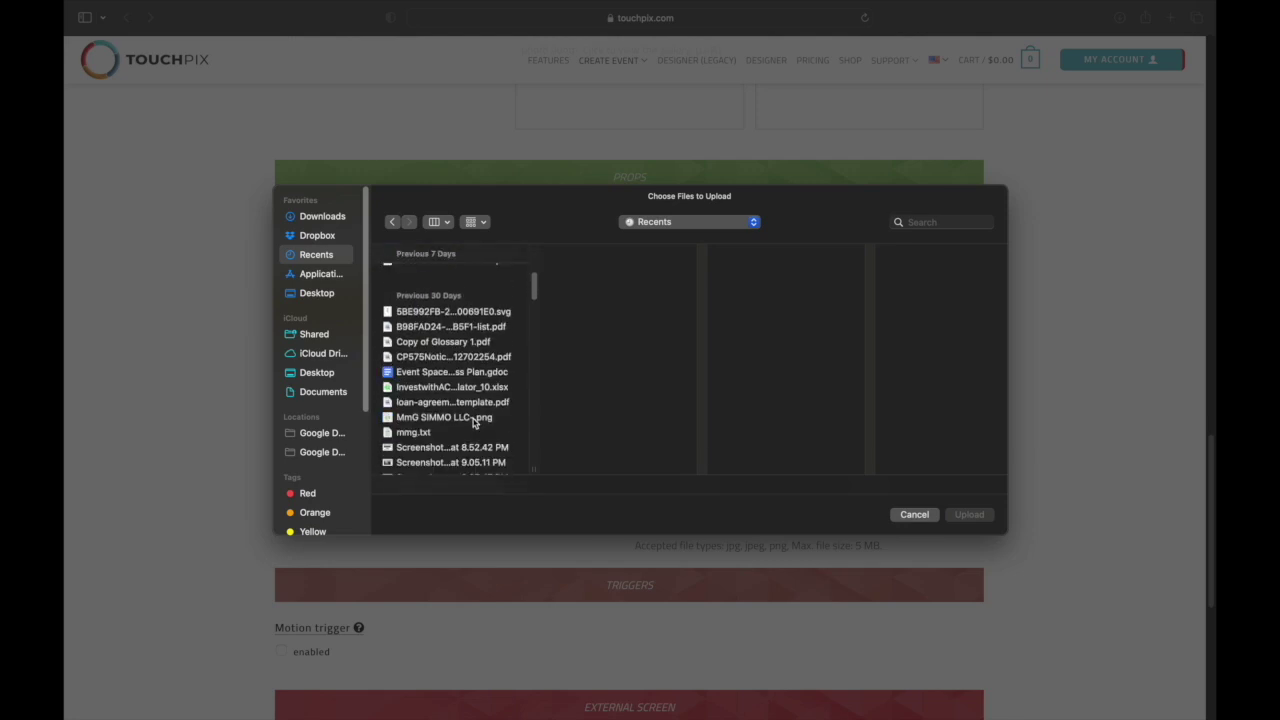
click(462, 408)
click(962, 512)
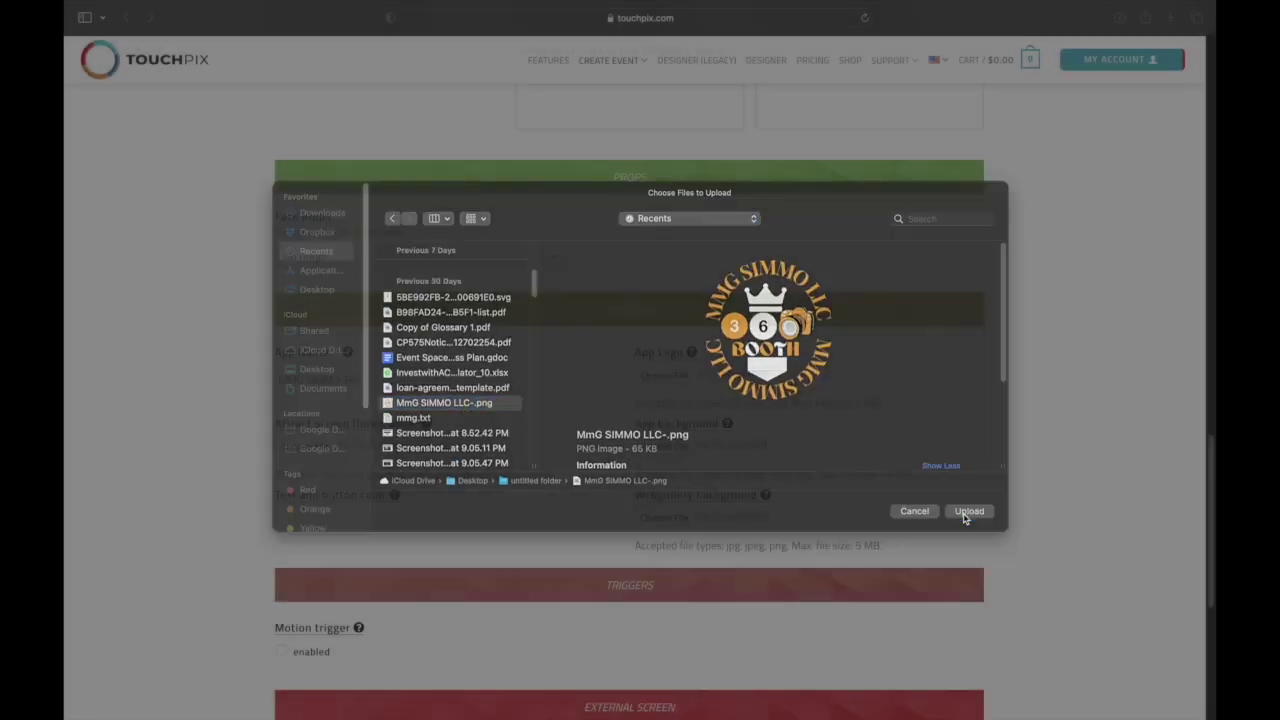
Upload "MmG SIMMO LLC-.png" from the recent files as the App background
click(671, 451)
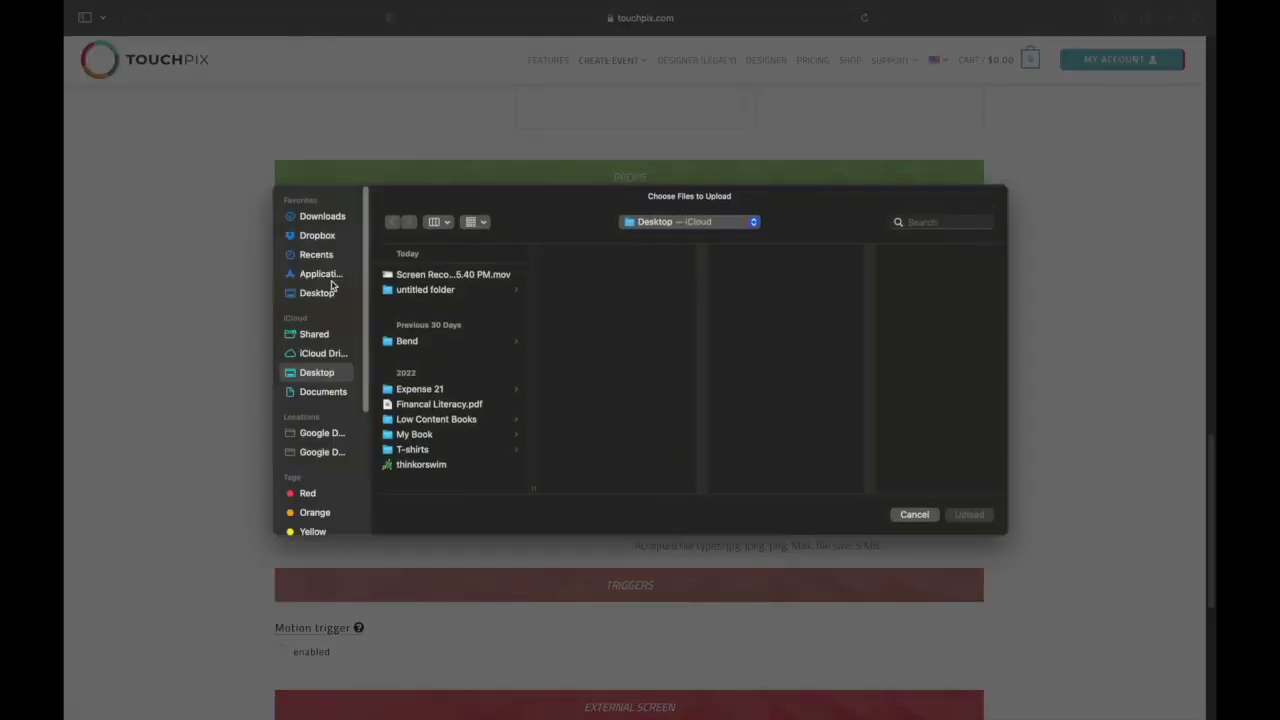
click(319, 257)
scroll(494, 397, down, 10)
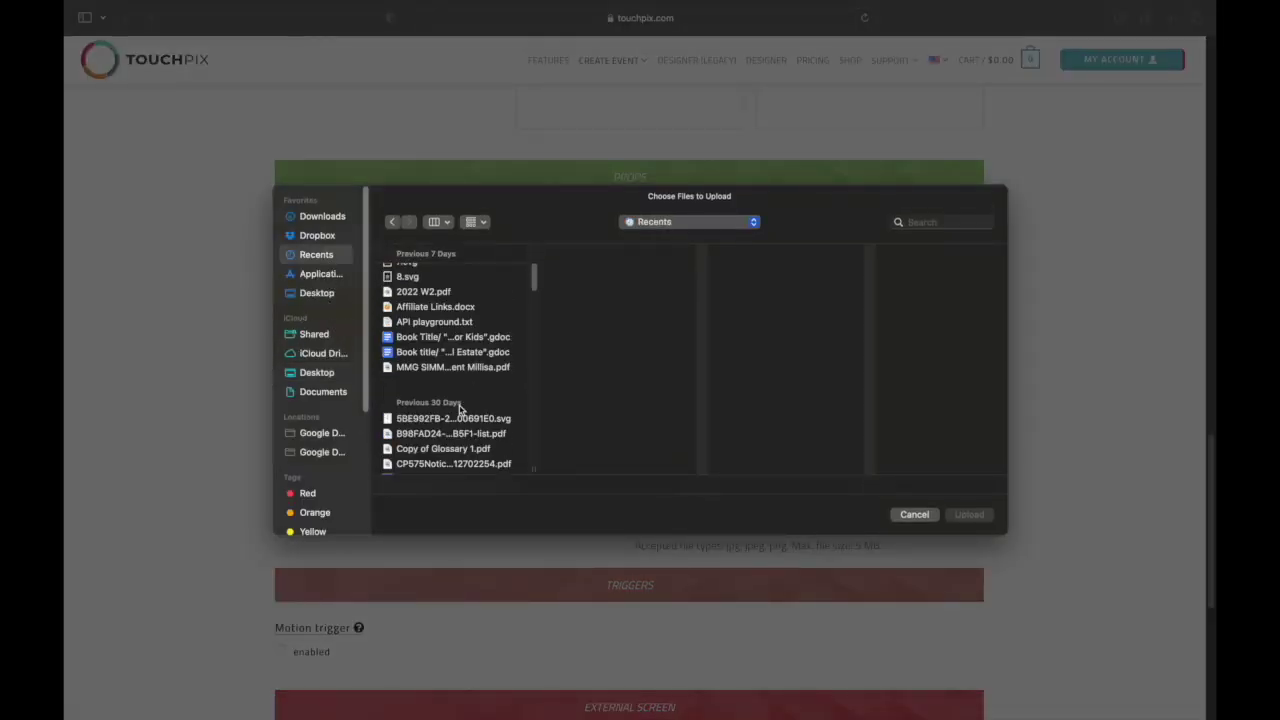
click(476, 437)
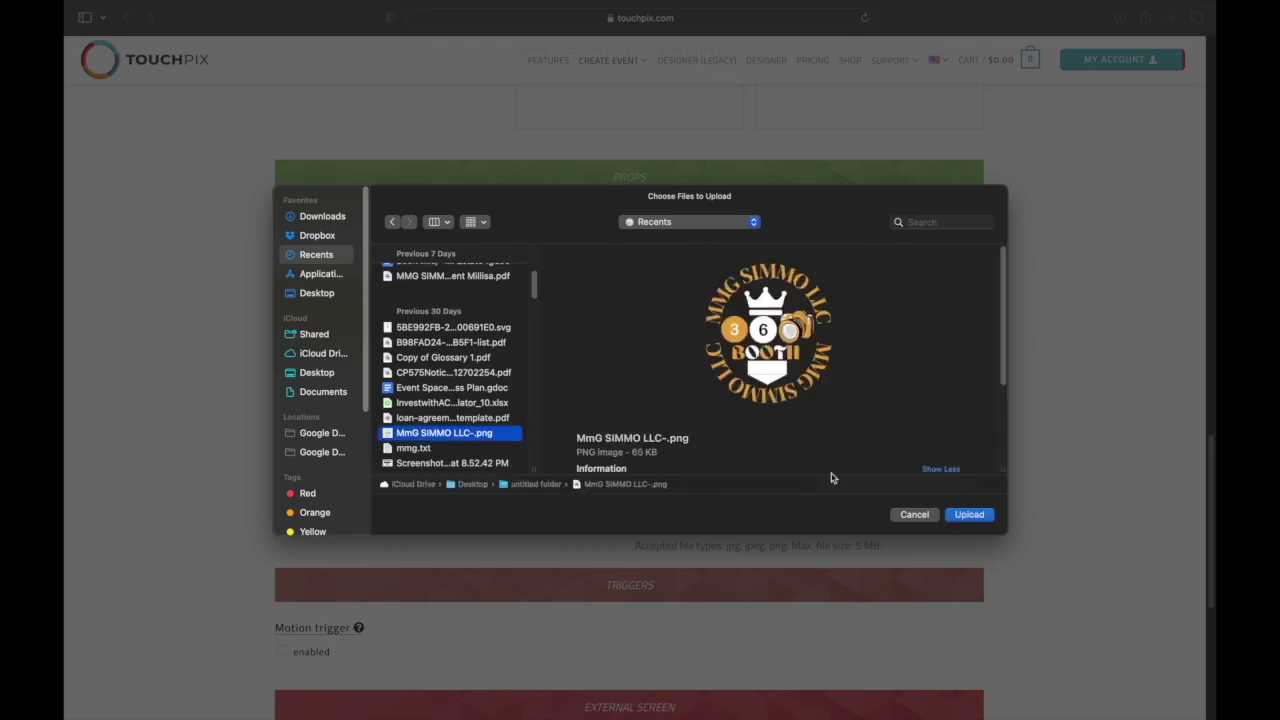
click(984, 514)
Upload "MmG SIMMO LLC-.png" from the recent files as the Webgallery background
scroll(731, 506, down, 1)
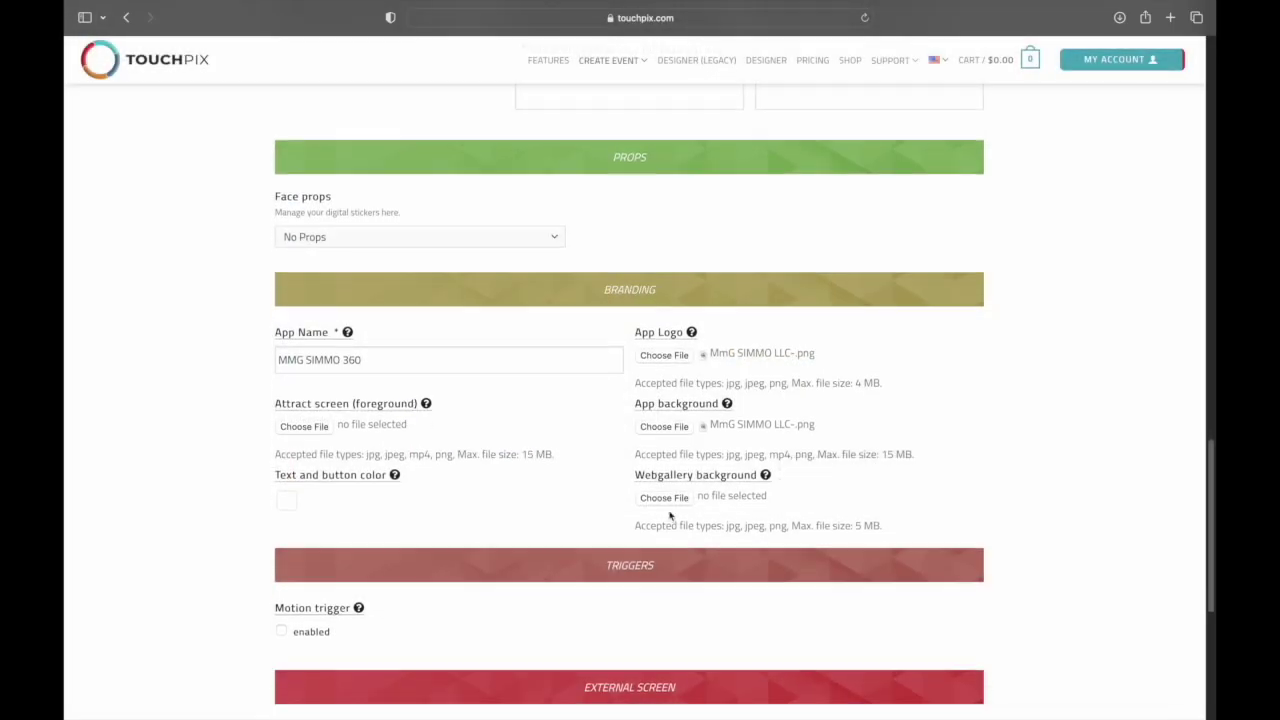
click(664, 498)
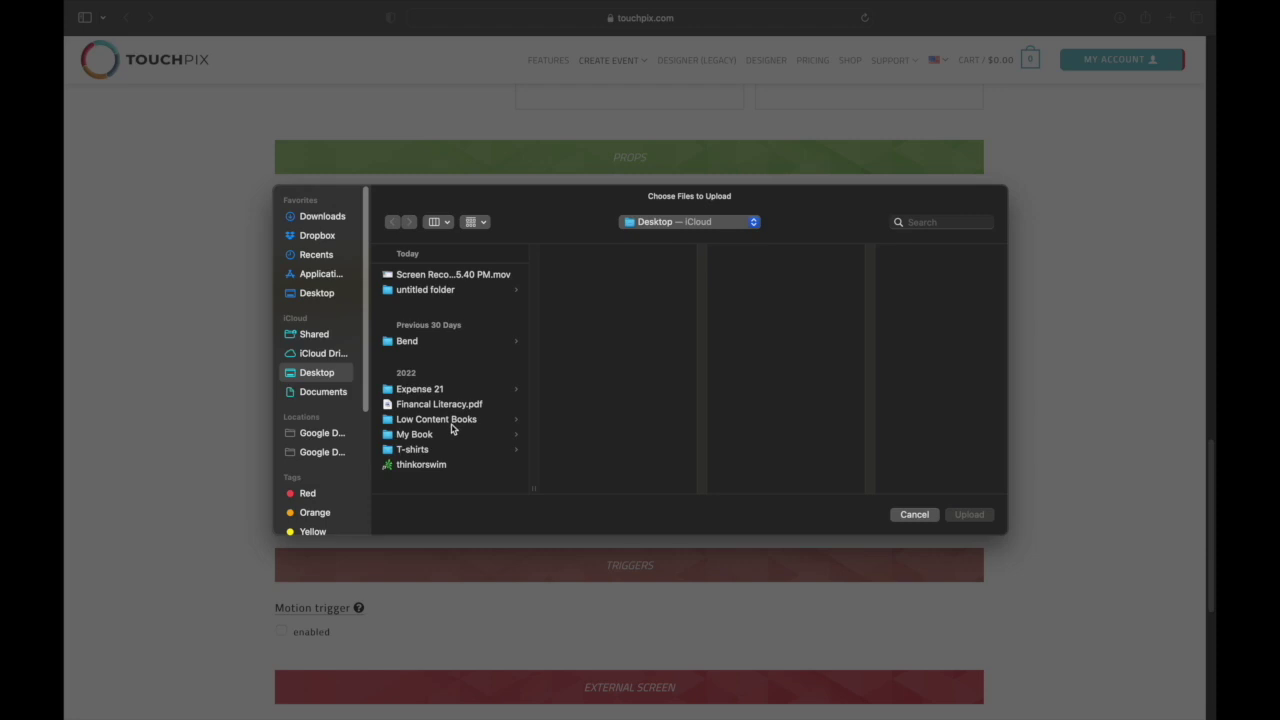
scroll(316, 334, down, 1)
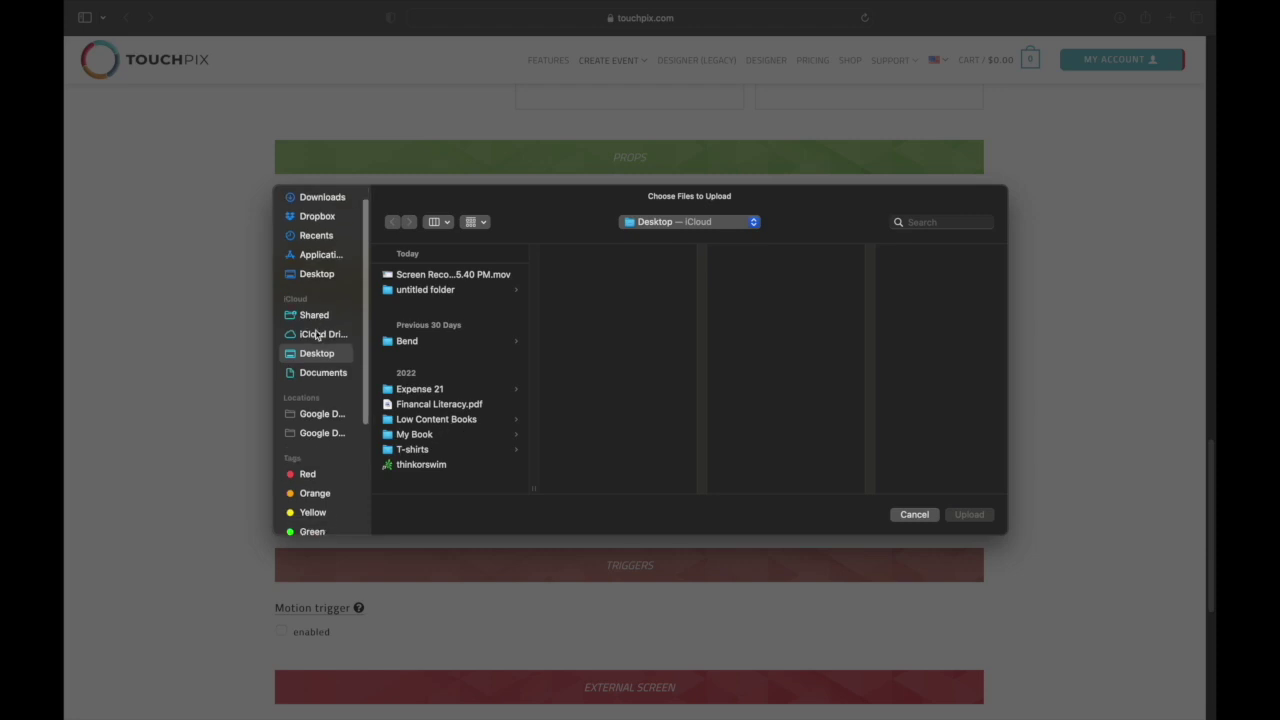
click(326, 236)
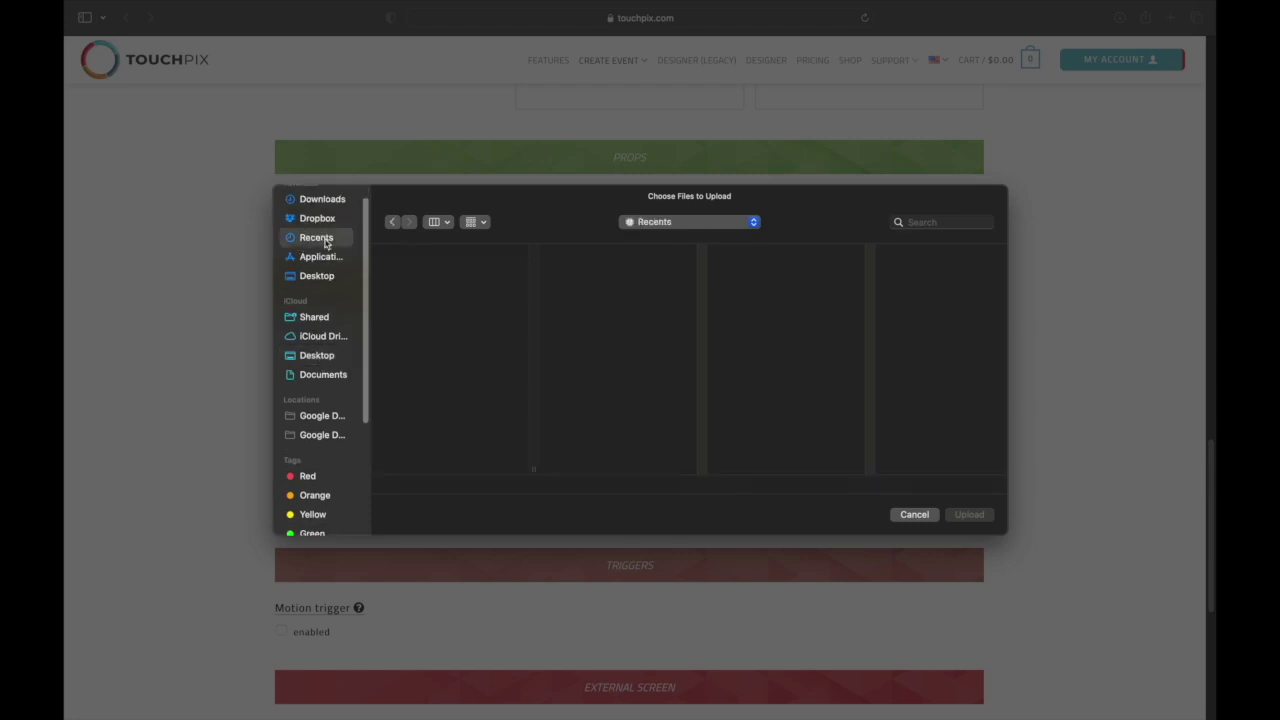
scroll(466, 373, down, 5)
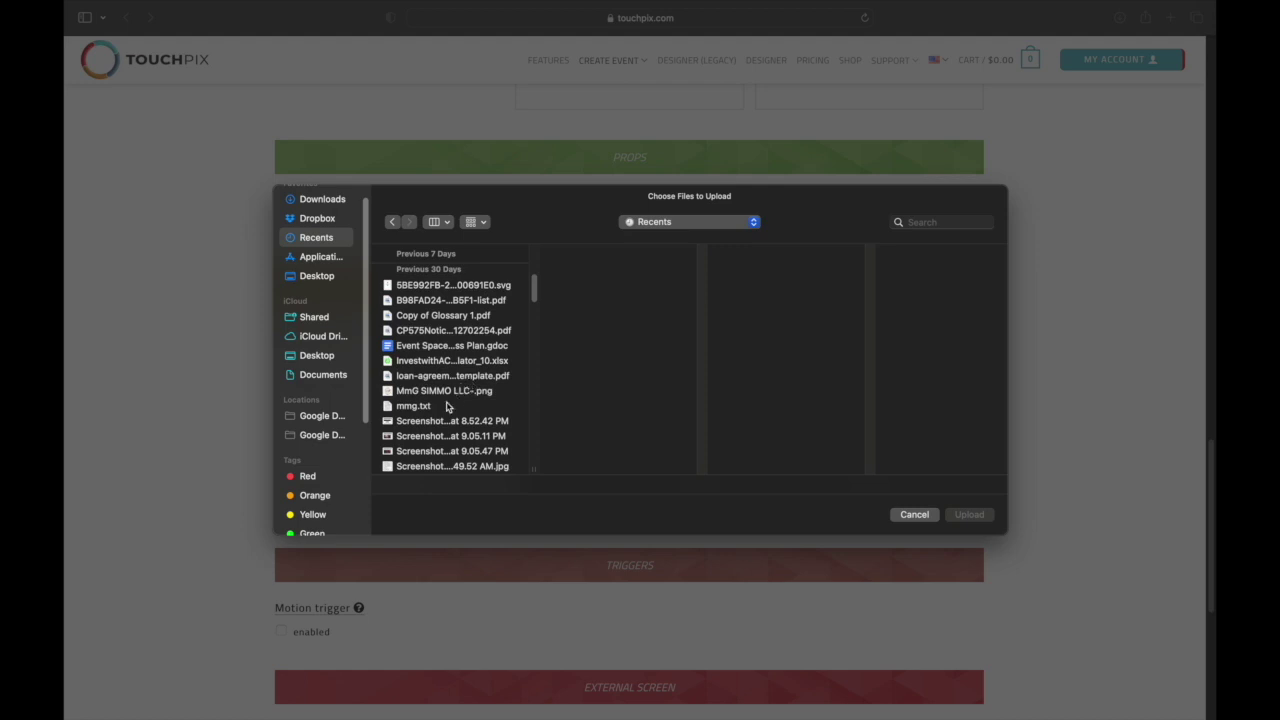
click(456, 393)
click(970, 514)
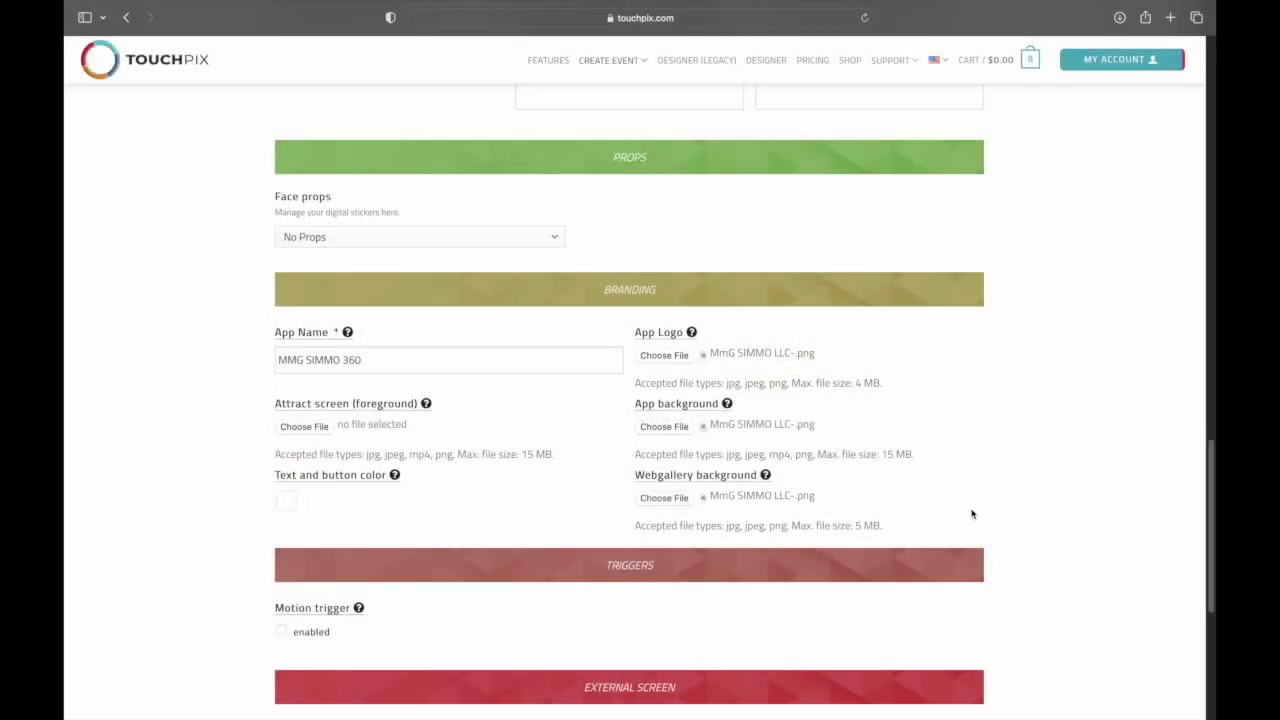
Enable the motion trigger and agree to the privacy policy and the general terms and conditions
scroll(858, 453, down, 4)
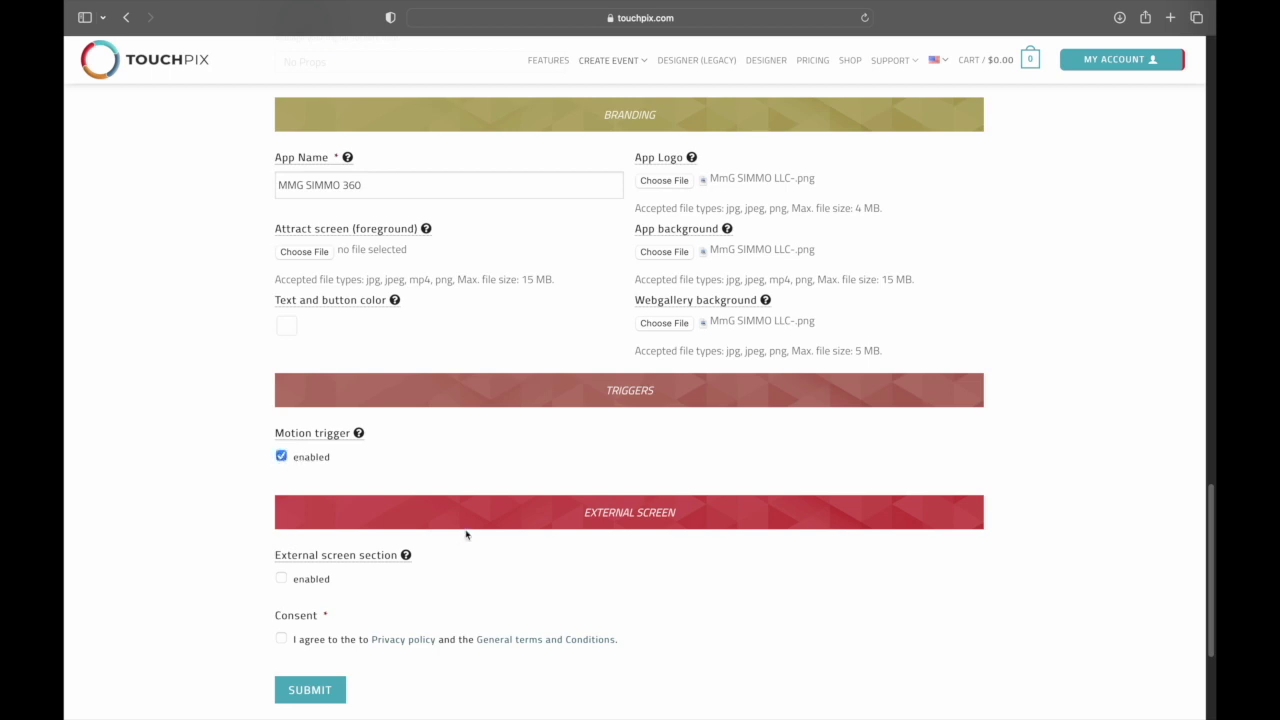
scroll(458, 538, down, 2)
click(281, 579)
Review the completed event settings from start to end and submit the event
scroll(443, 445, up, 6)
scroll(449, 441, up, 15)
scroll(453, 437, up, 8)
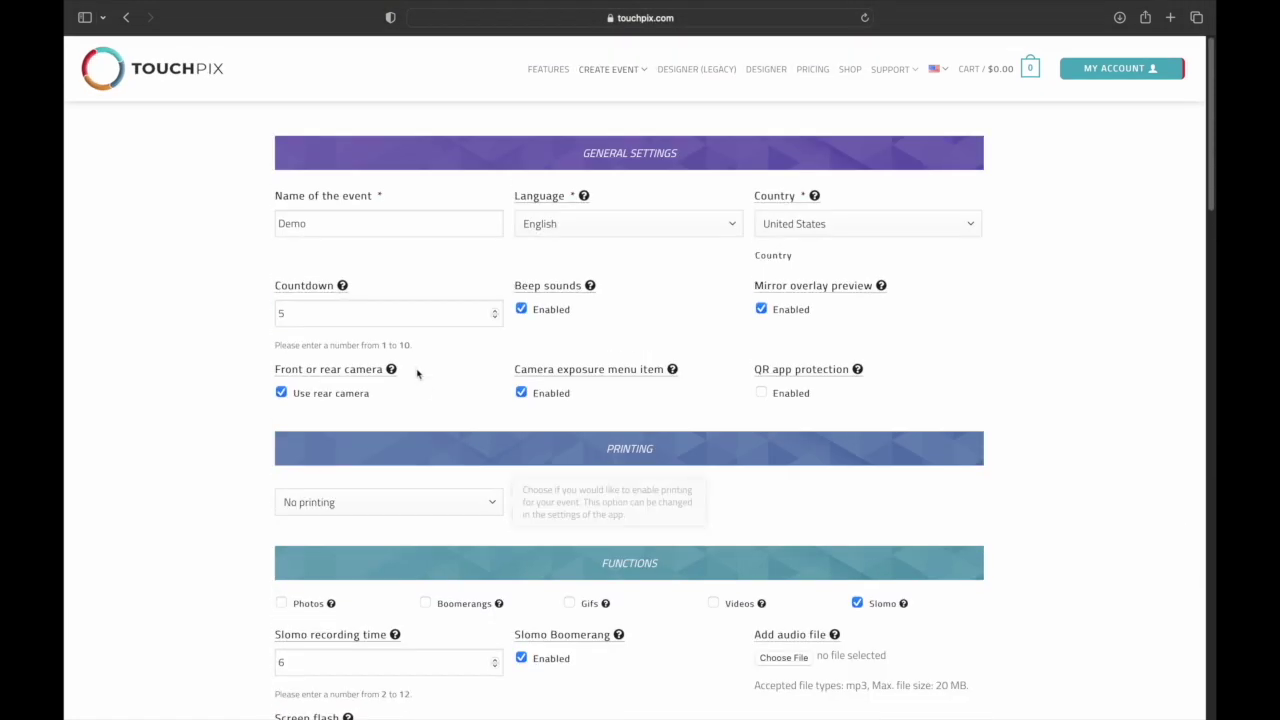
scroll(763, 349, down, 20)
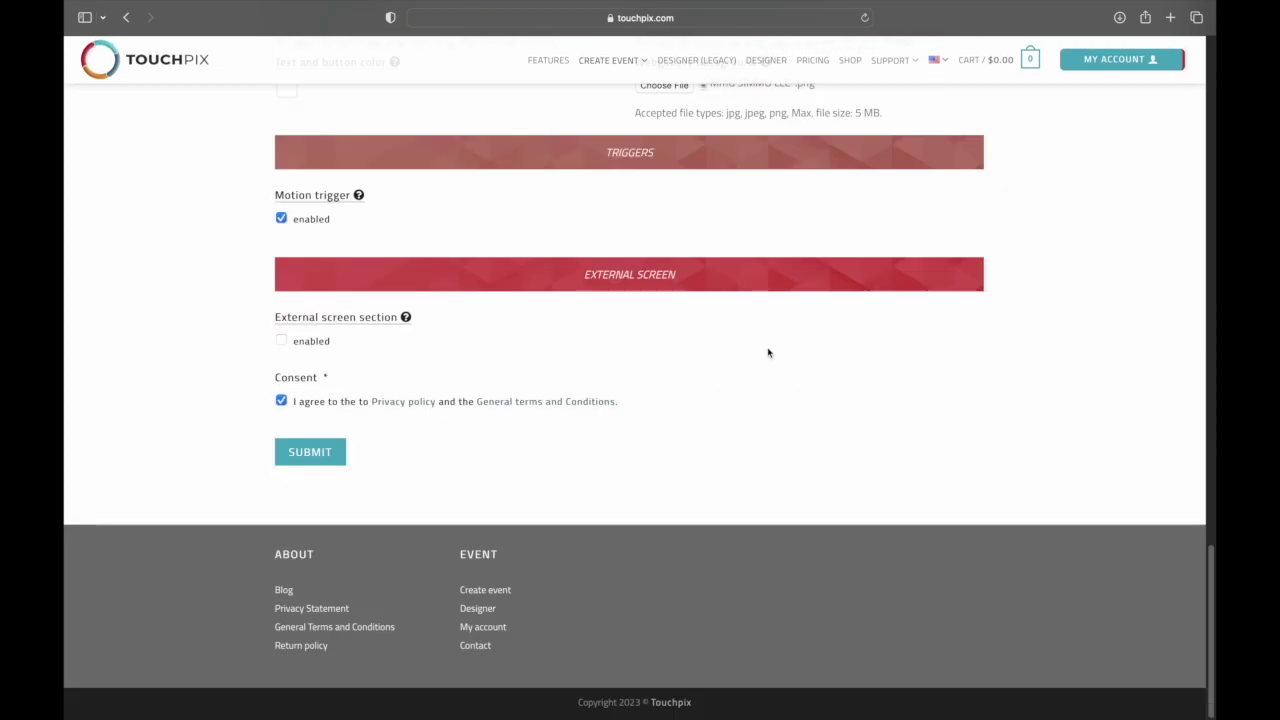
click(306, 453)
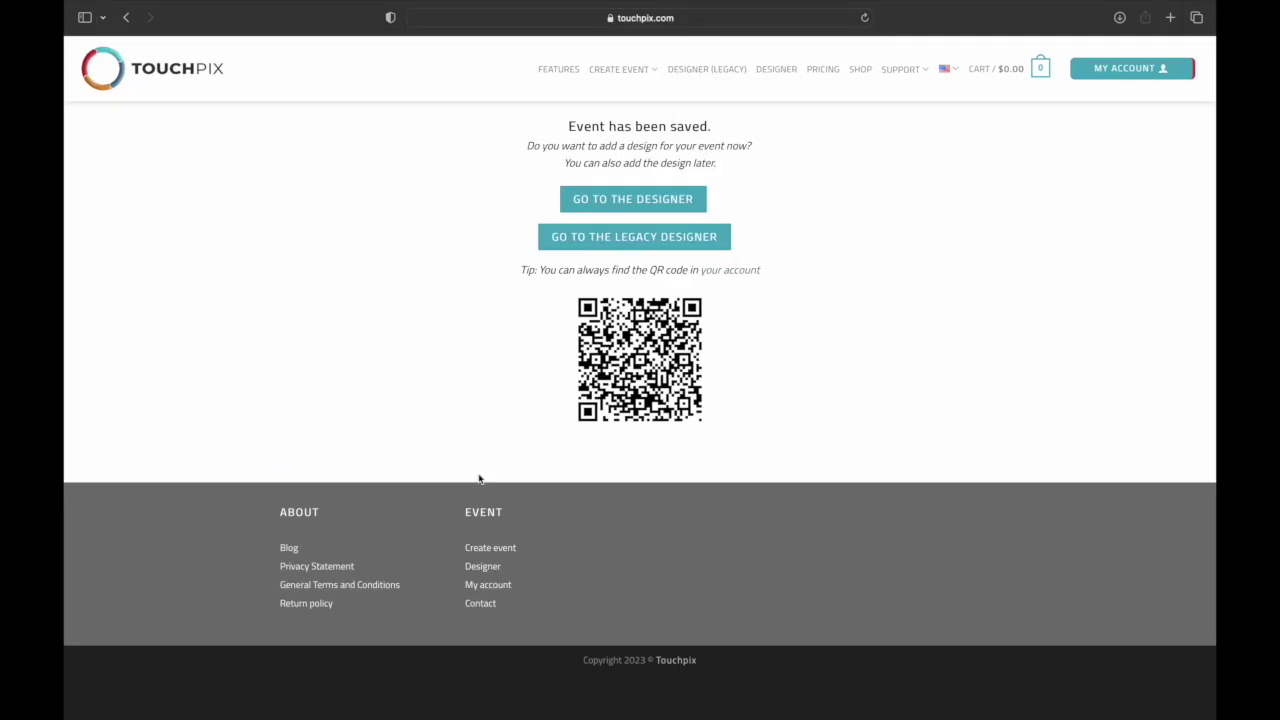
Log in to the designer for the saved Demo event and apply Template 1 portrait long, 1072 x 1920px
click(629, 207)
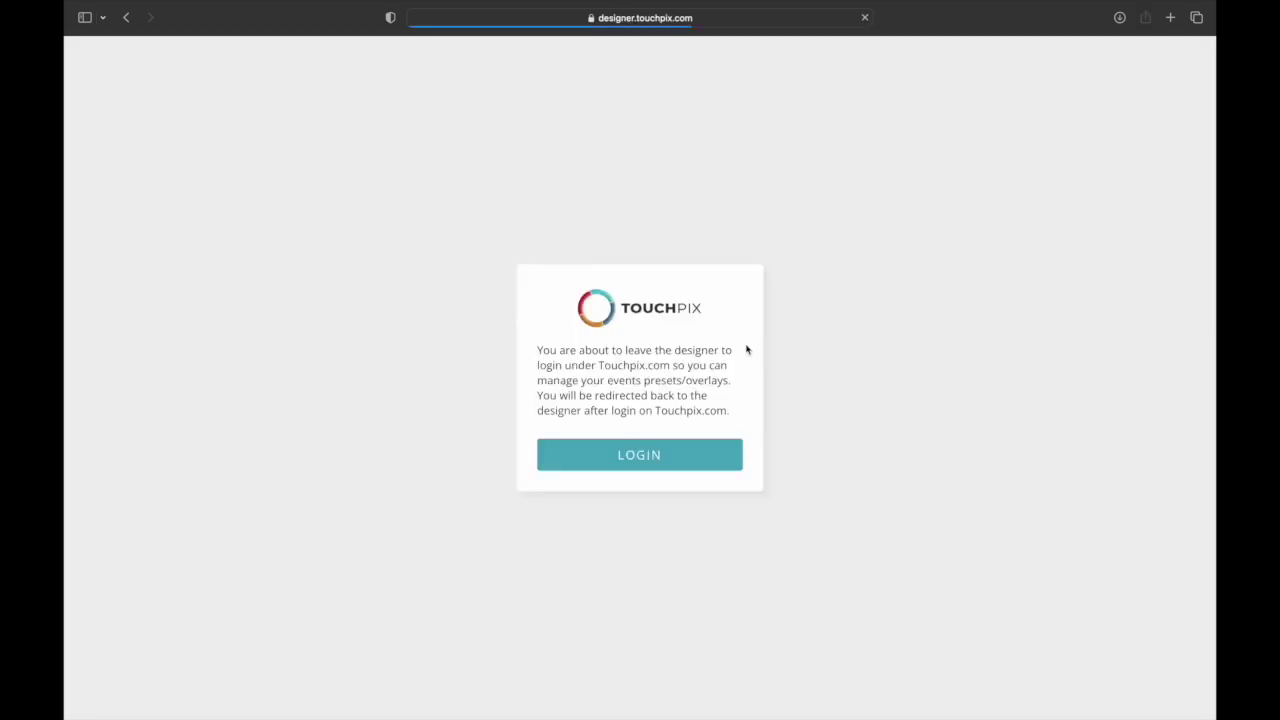
click(664, 457)
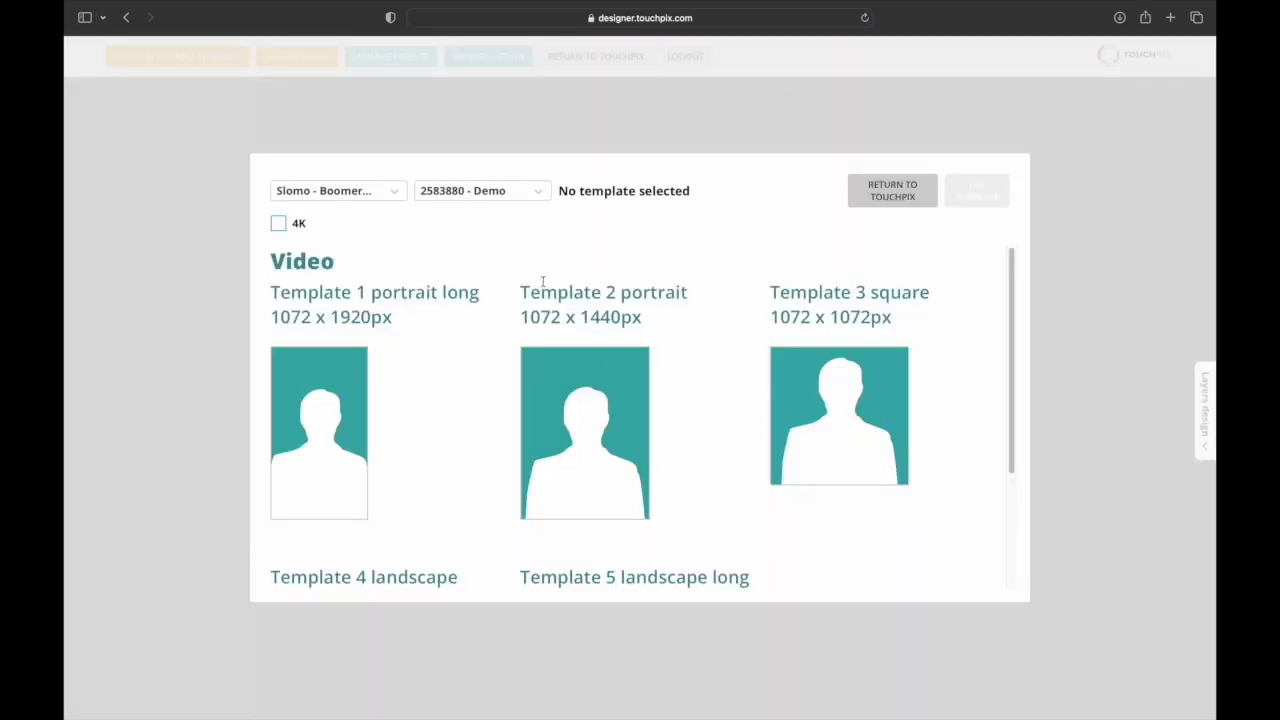
scroll(838, 355, down, 3)
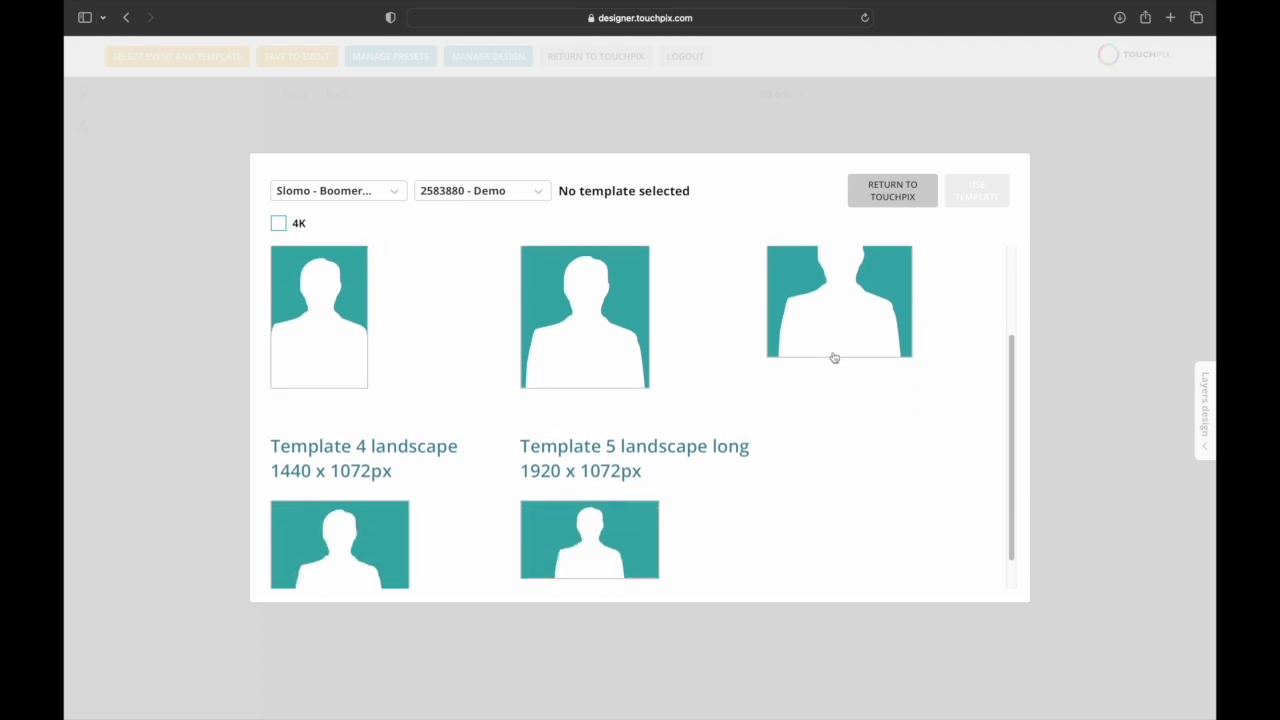
scroll(832, 359, down, 1)
scroll(829, 359, up, 4)
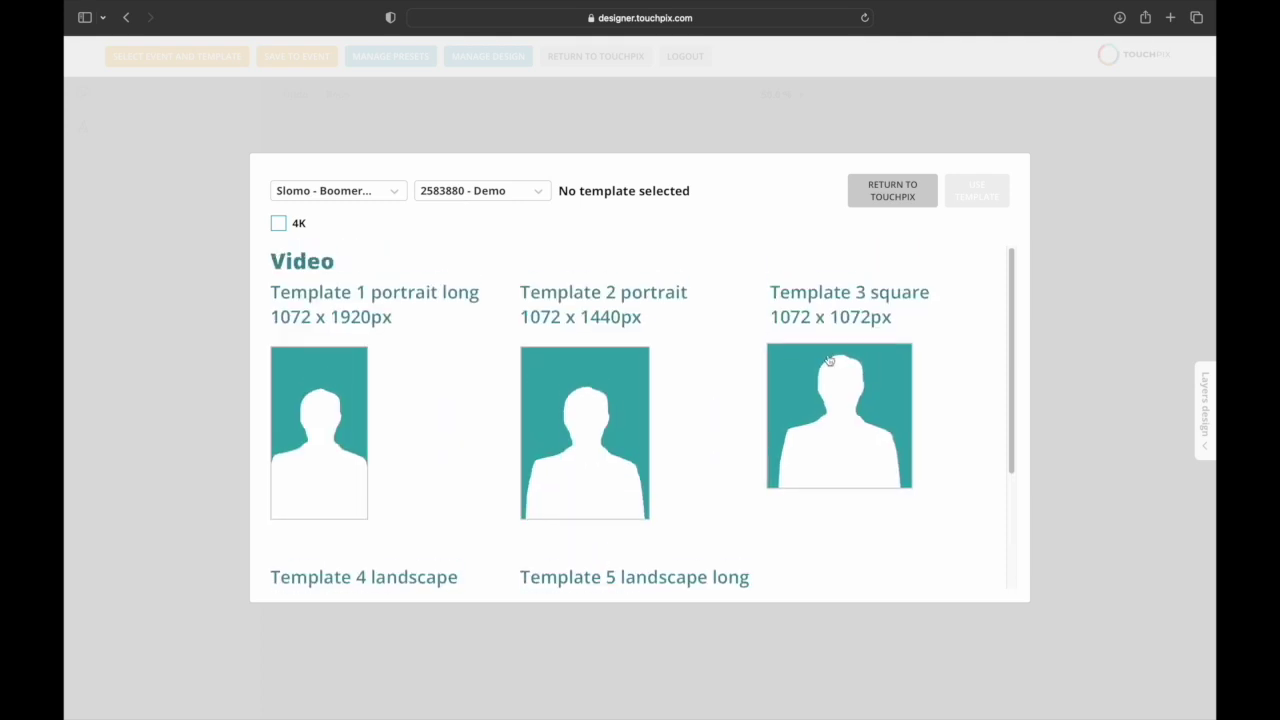
click(325, 395)
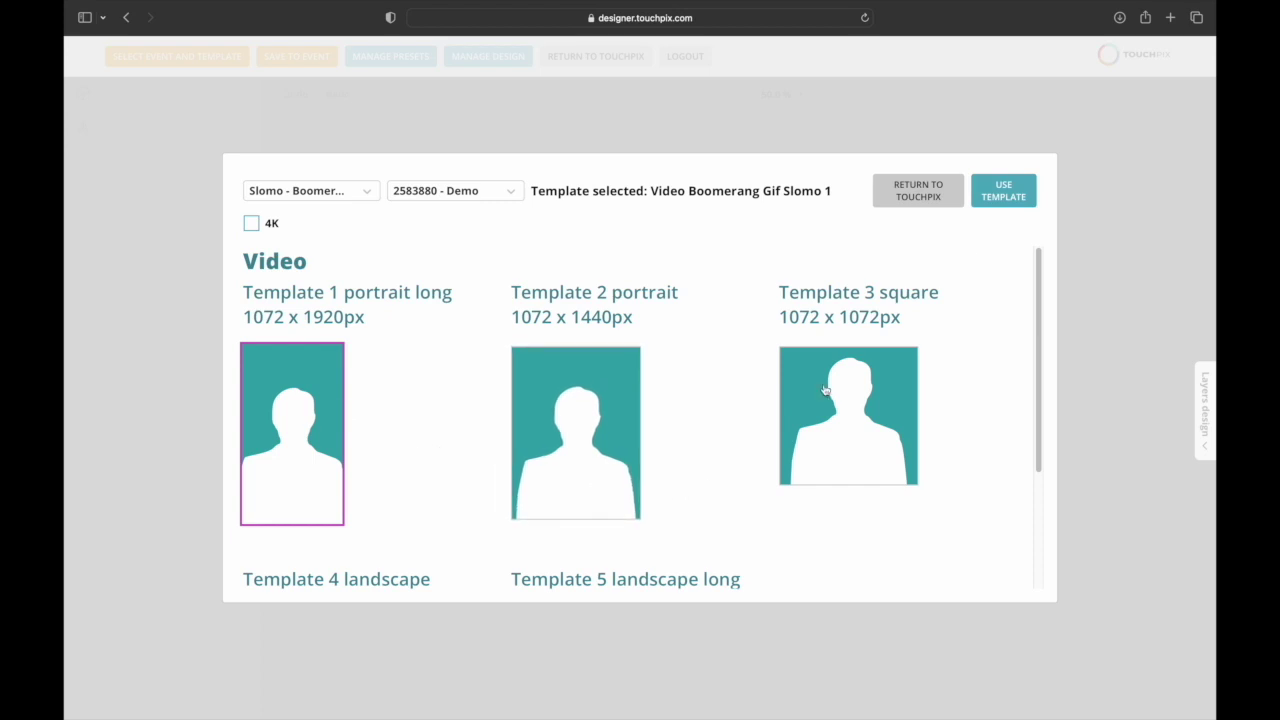
click(1003, 192)
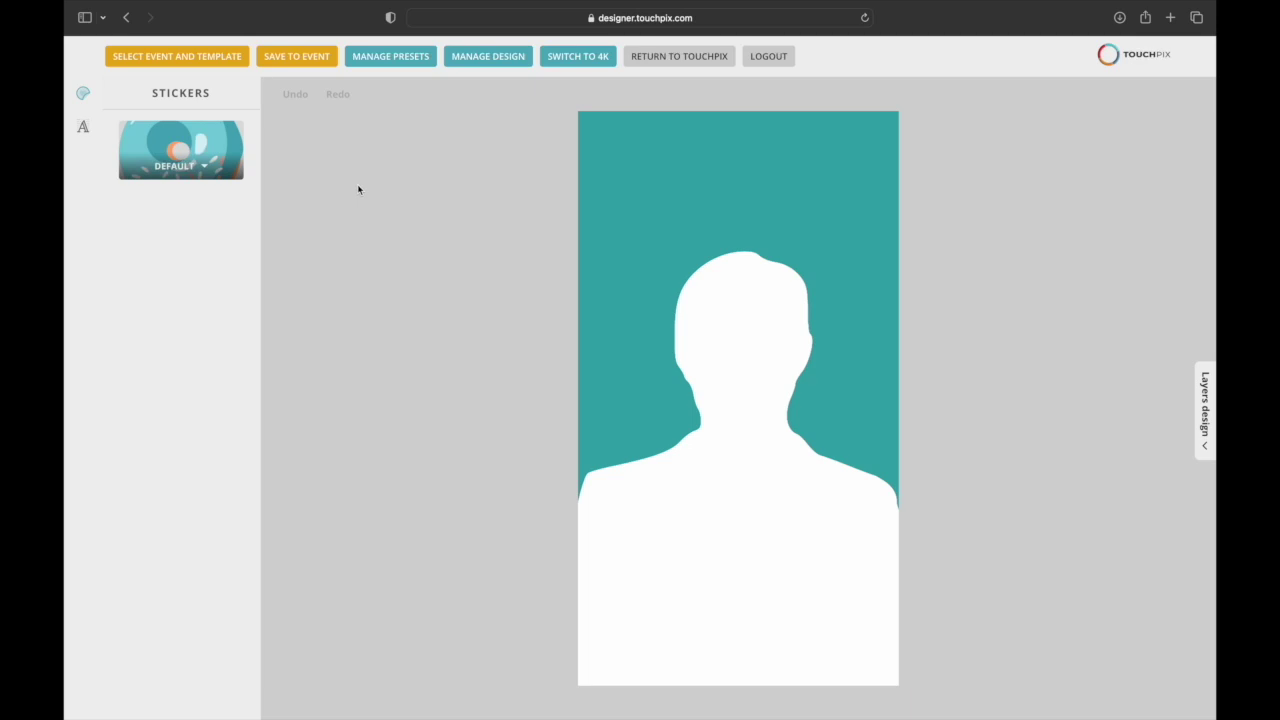
Upload the 50th Birthday demo PNG from the Downloads folder as a new overlay
click(487, 56)
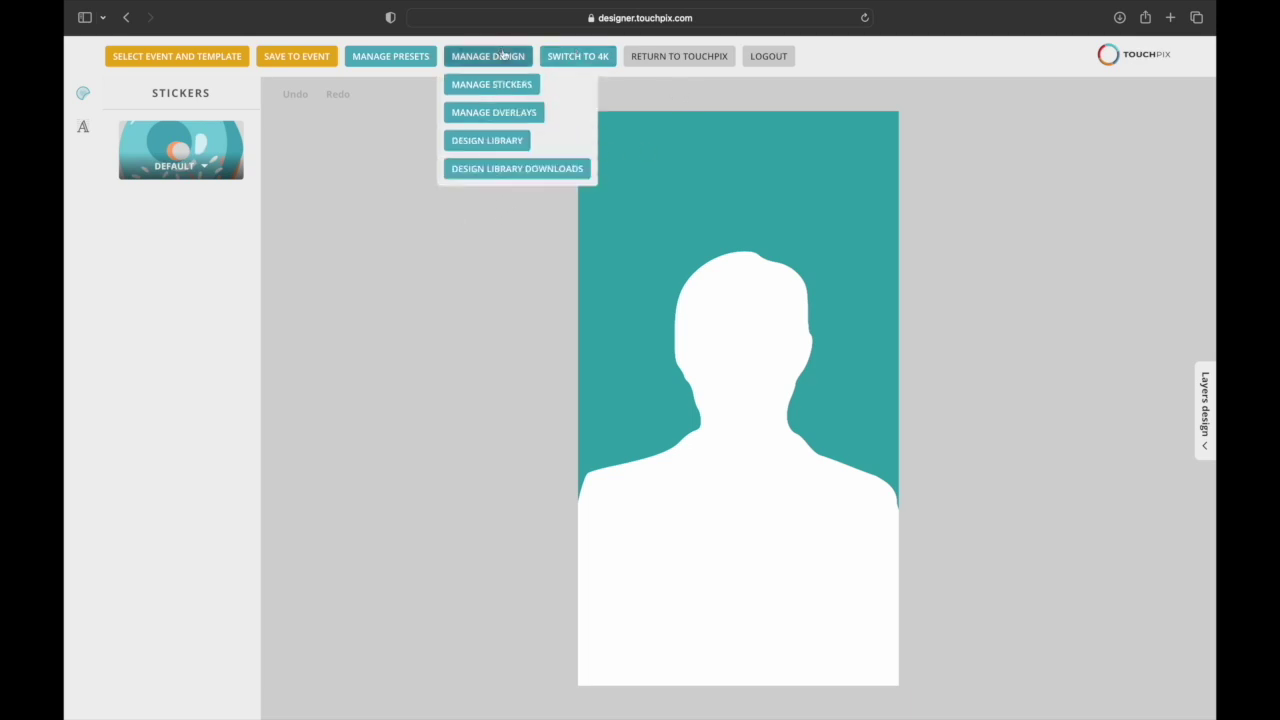
click(490, 113)
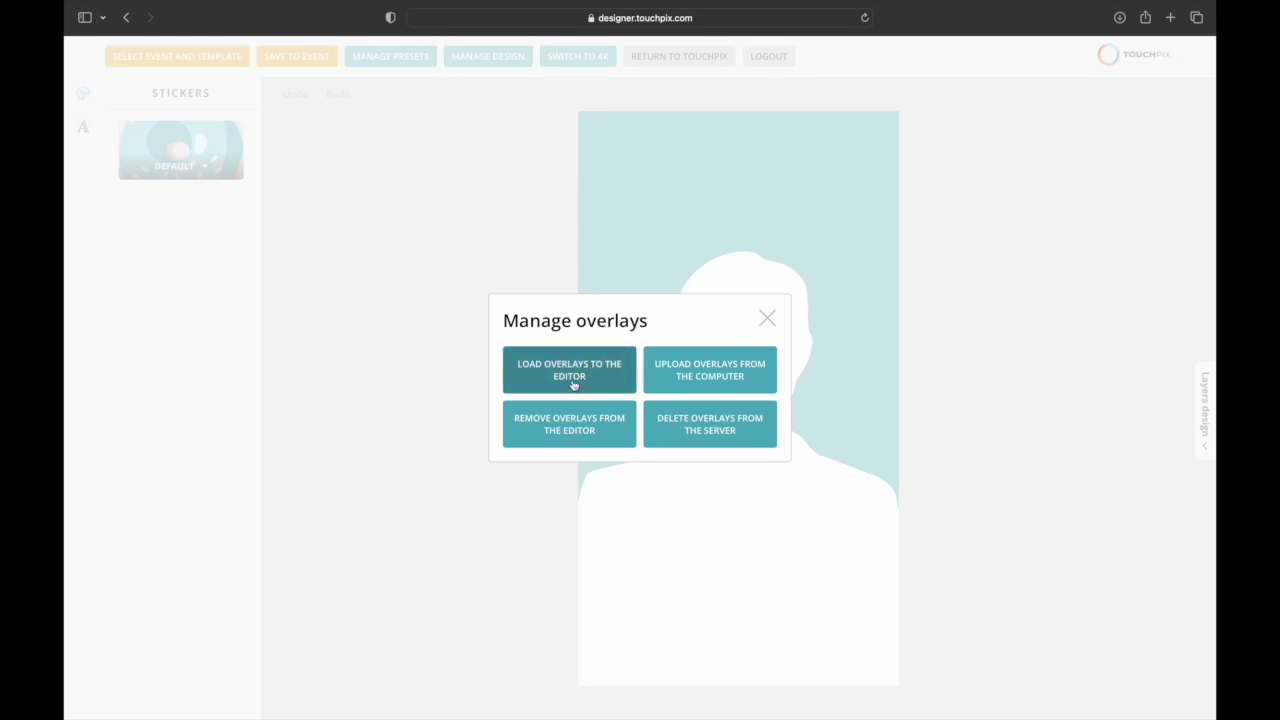
click(704, 382)
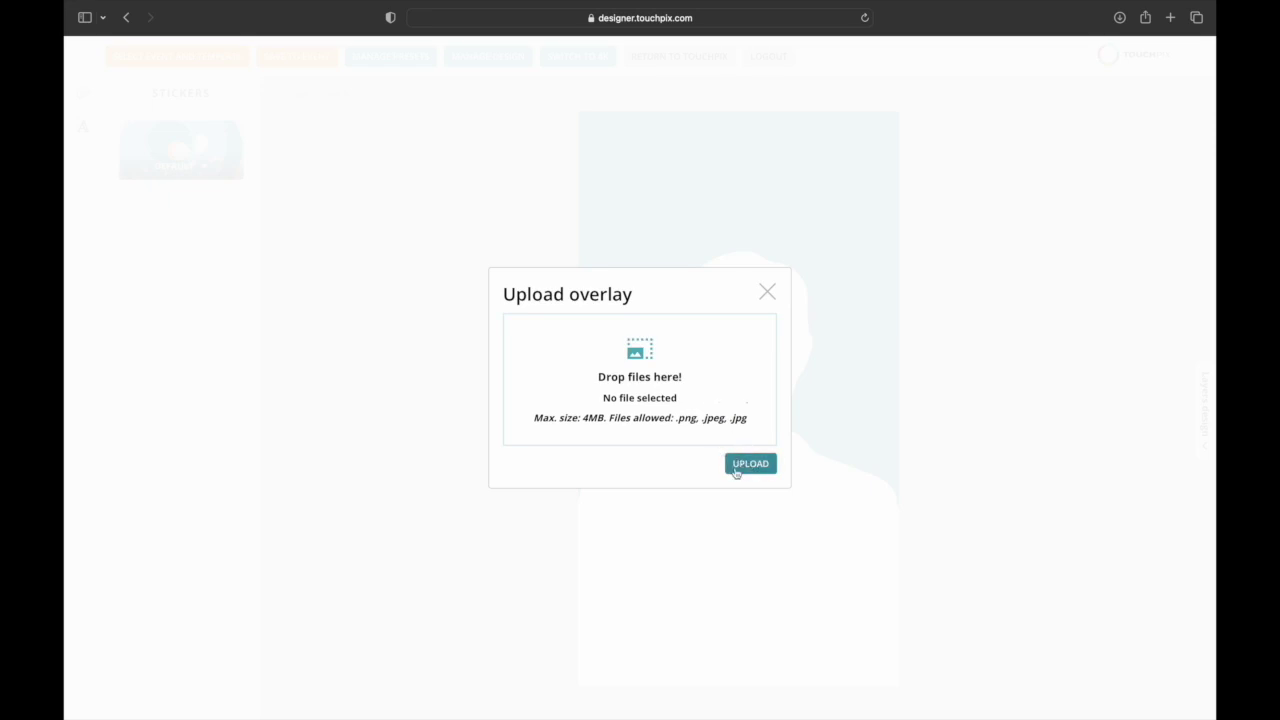
click(636, 352)
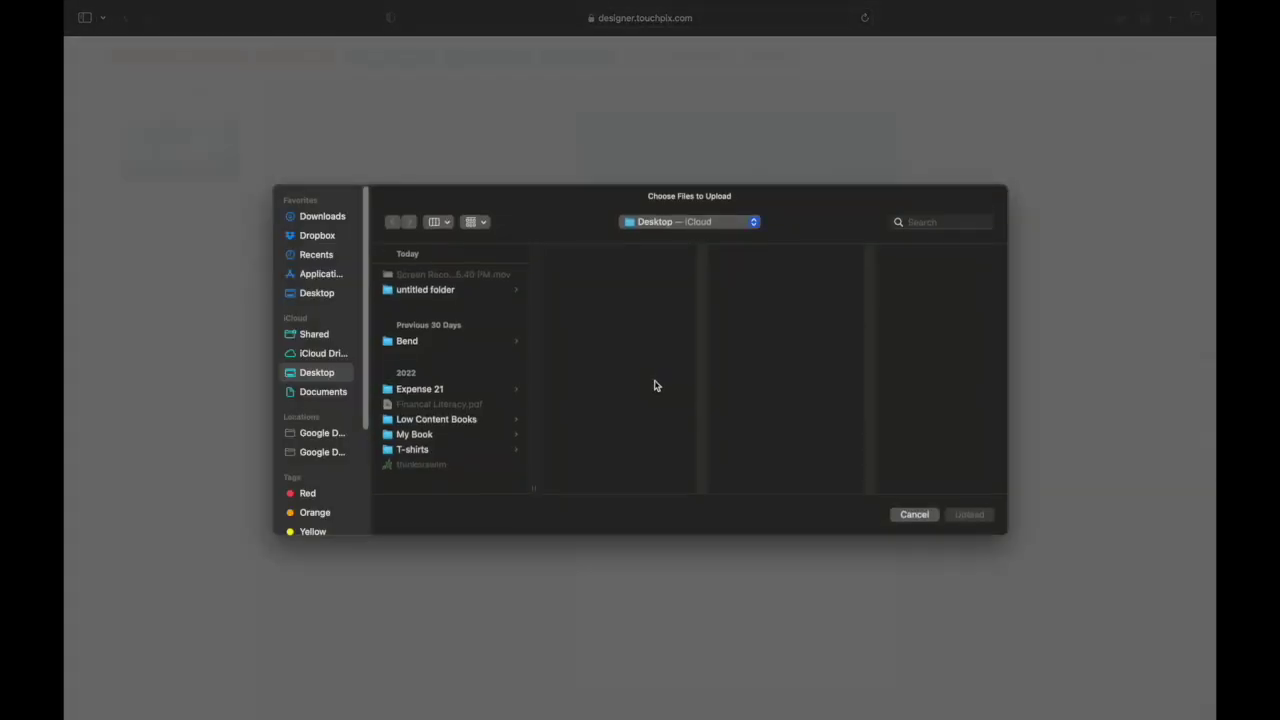
click(320, 222)
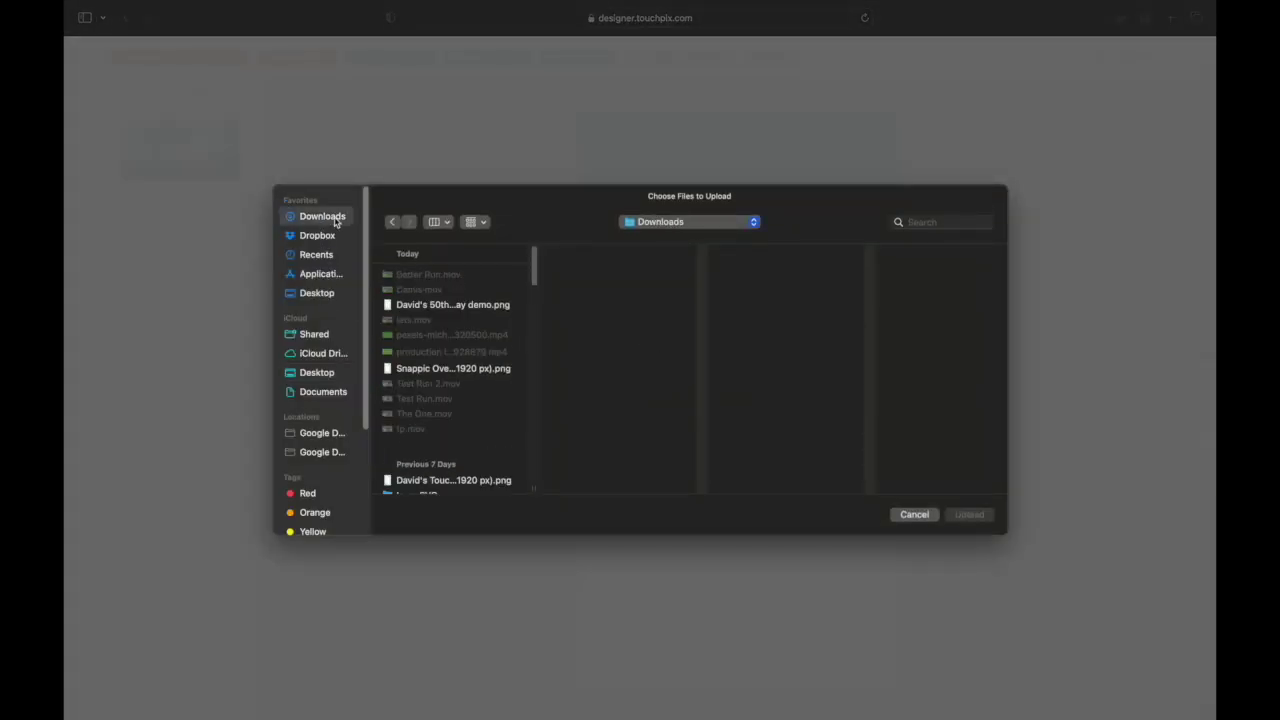
click(474, 308)
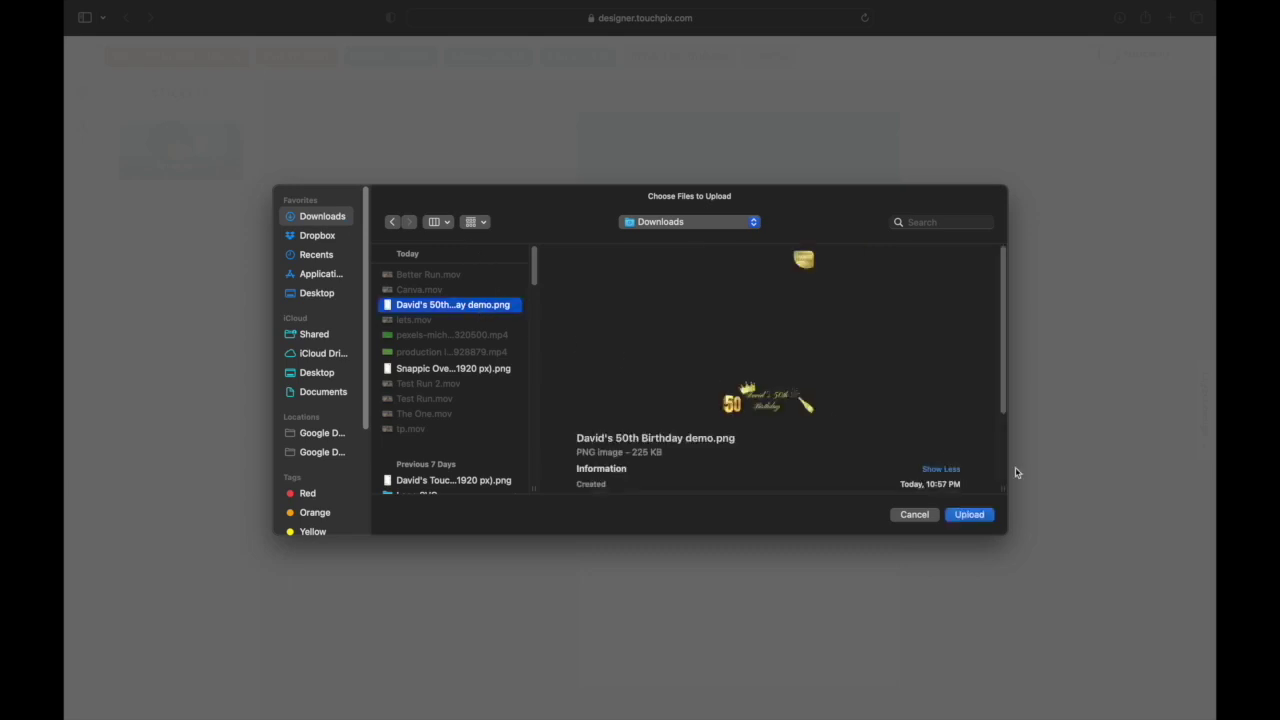
click(967, 515)
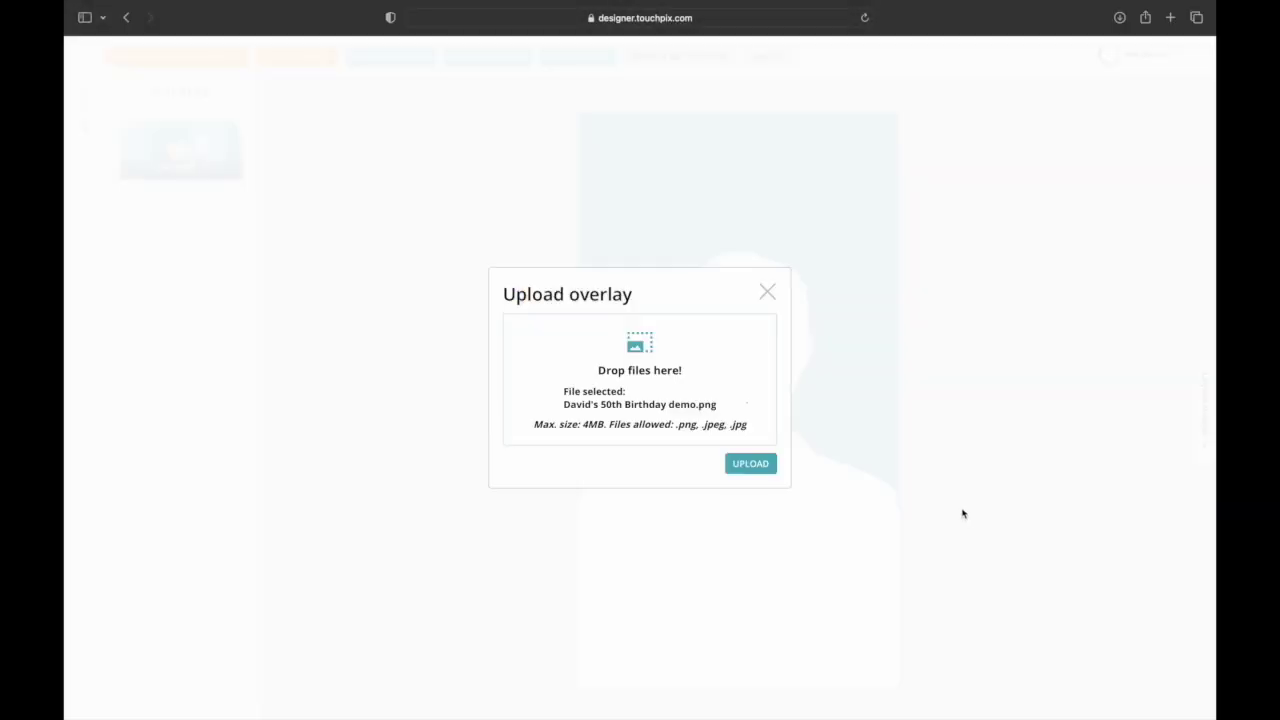
click(757, 465)
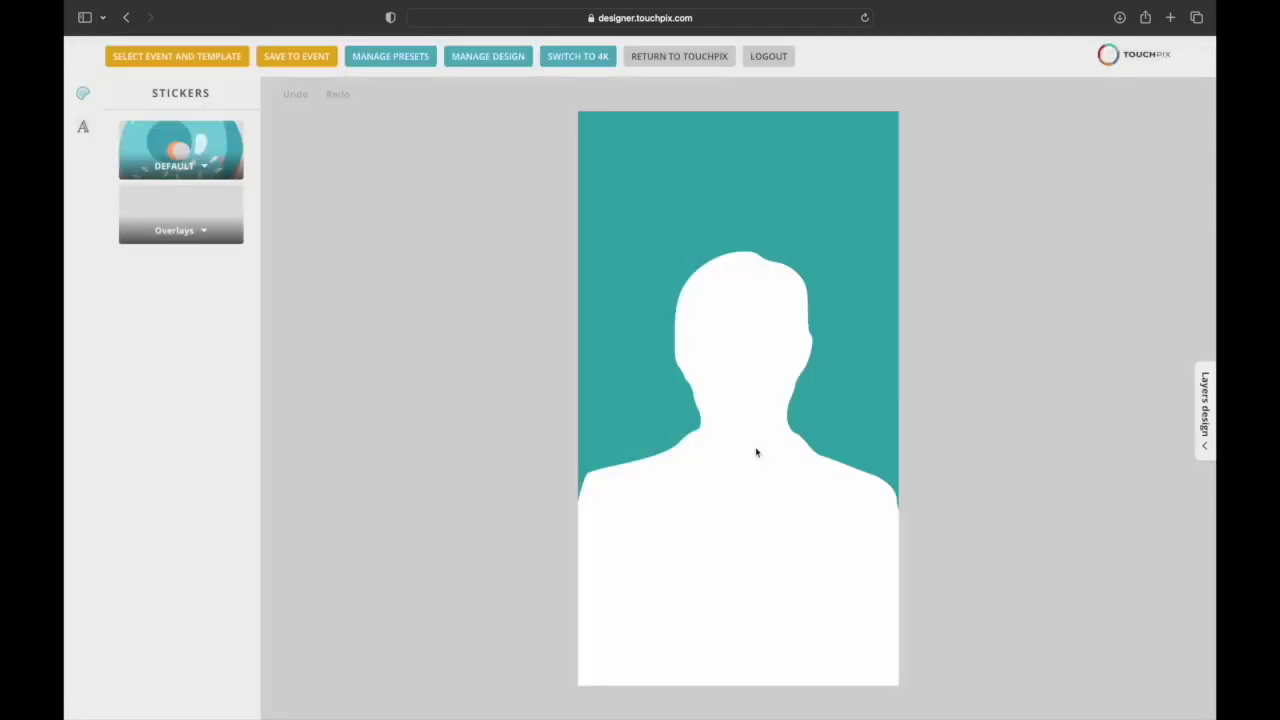
Place the uploaded gold 50th birthday overlay, enlarge it to fill the whole template, and save the design to the event
click(168, 218)
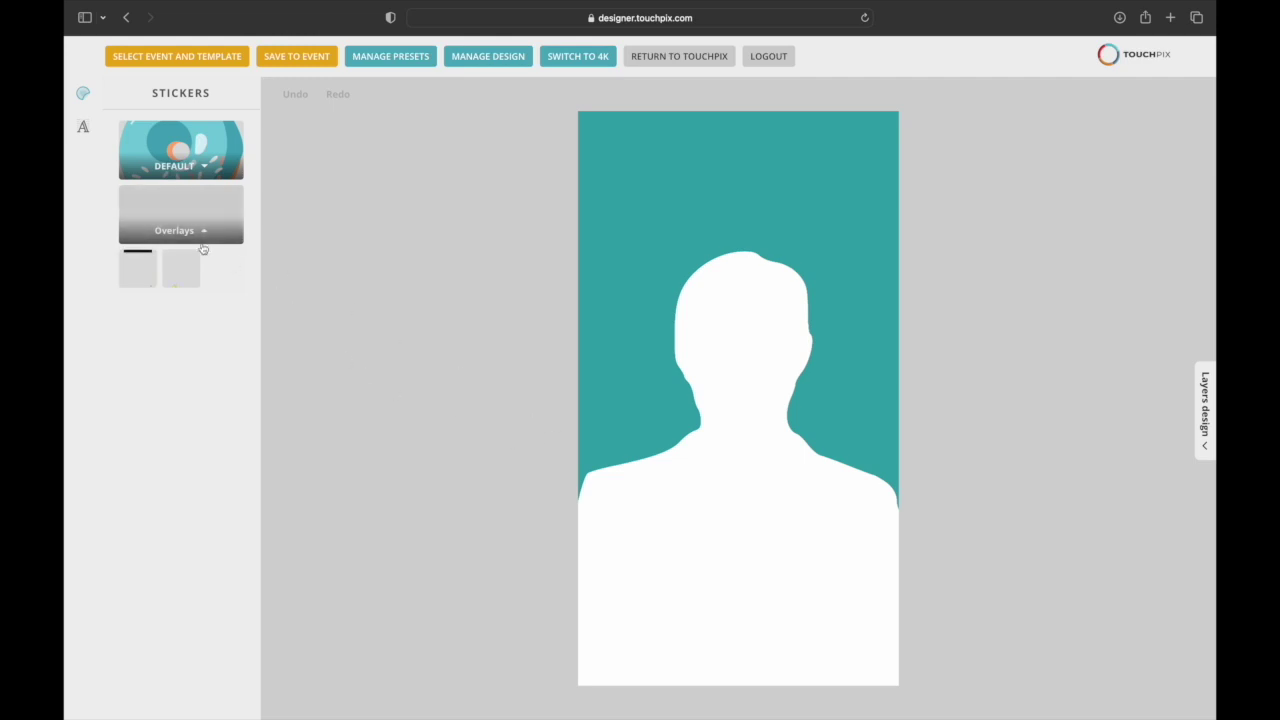
click(150, 275)
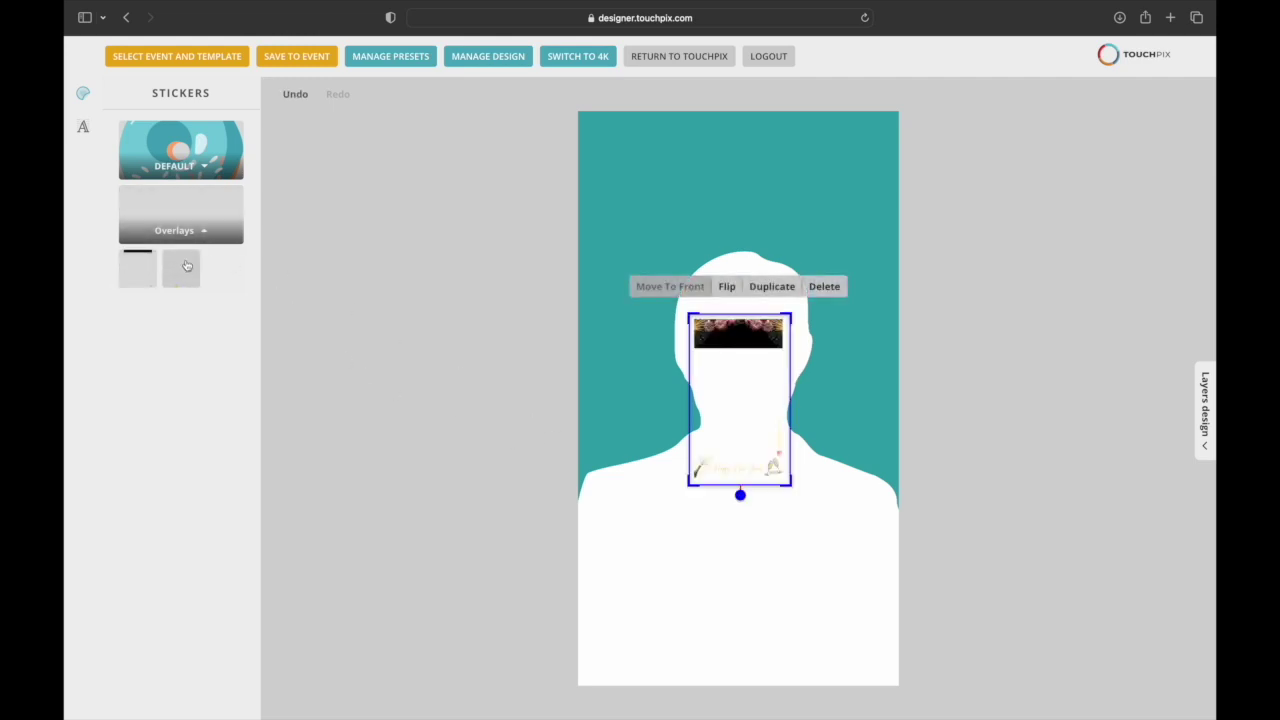
click(818, 289)
click(165, 264)
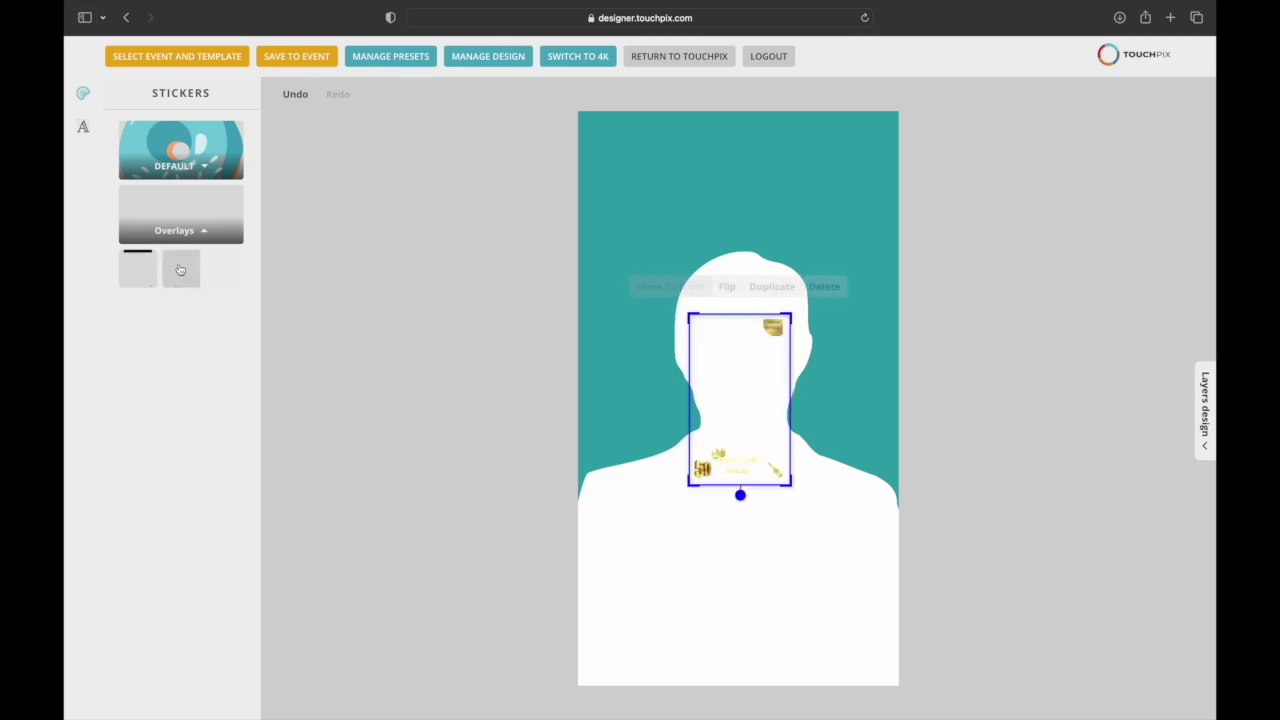
drag(788, 319, 866, 104)
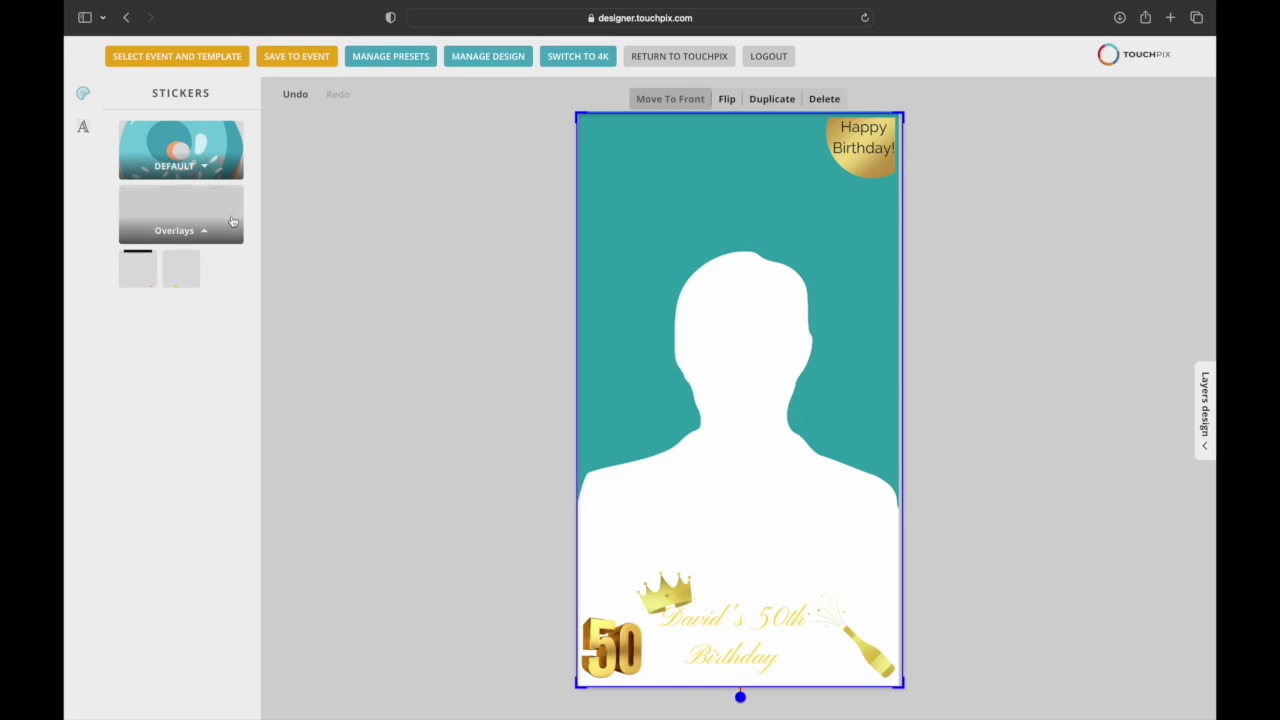
click(287, 60)
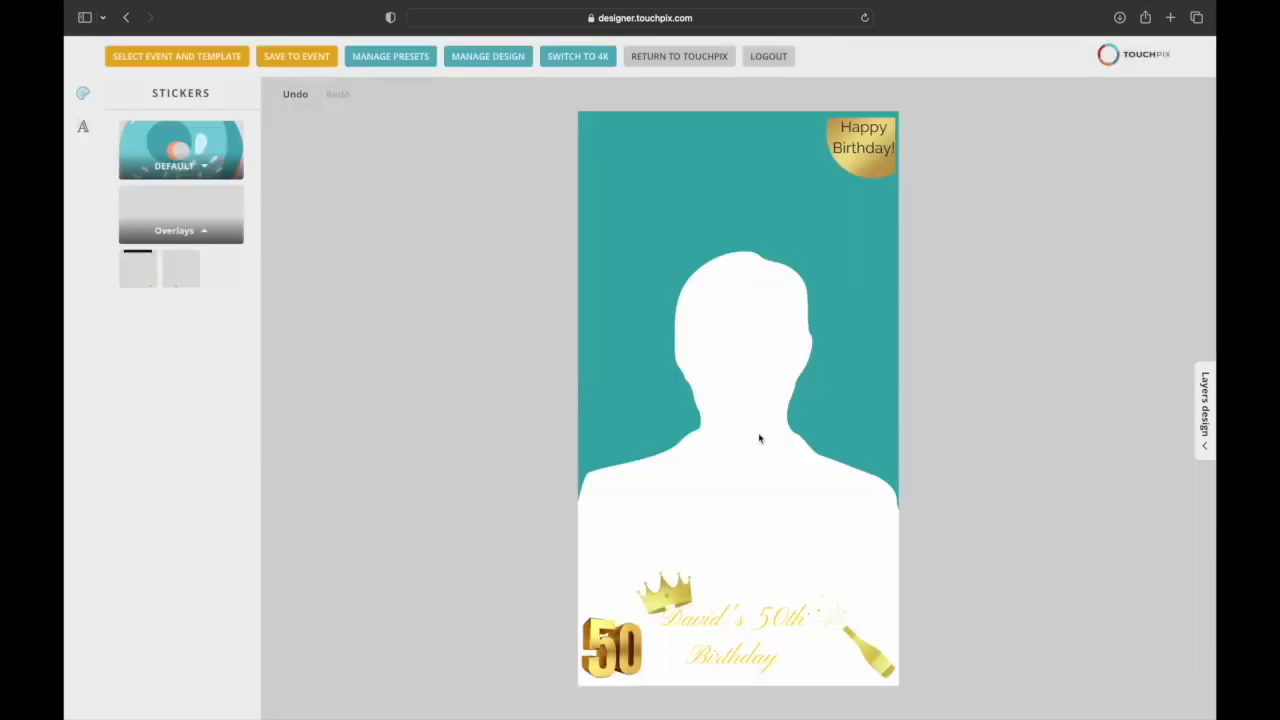
click(642, 160)
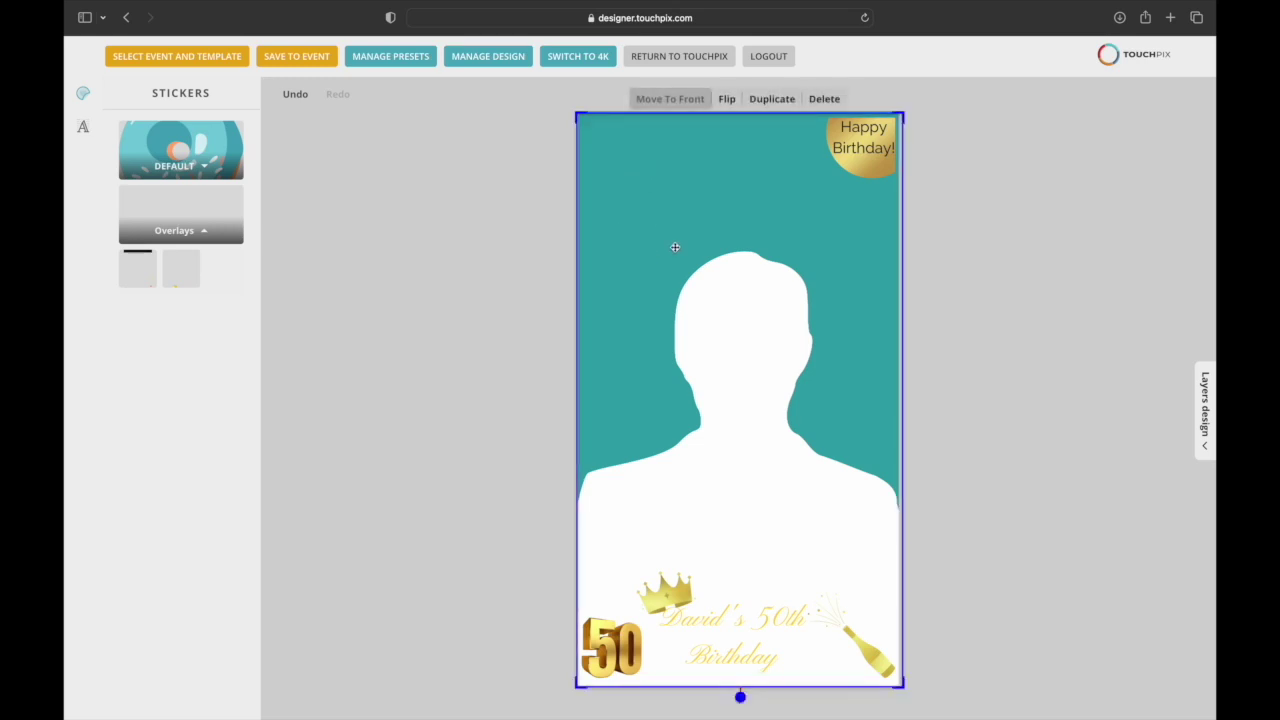
click(141, 270)
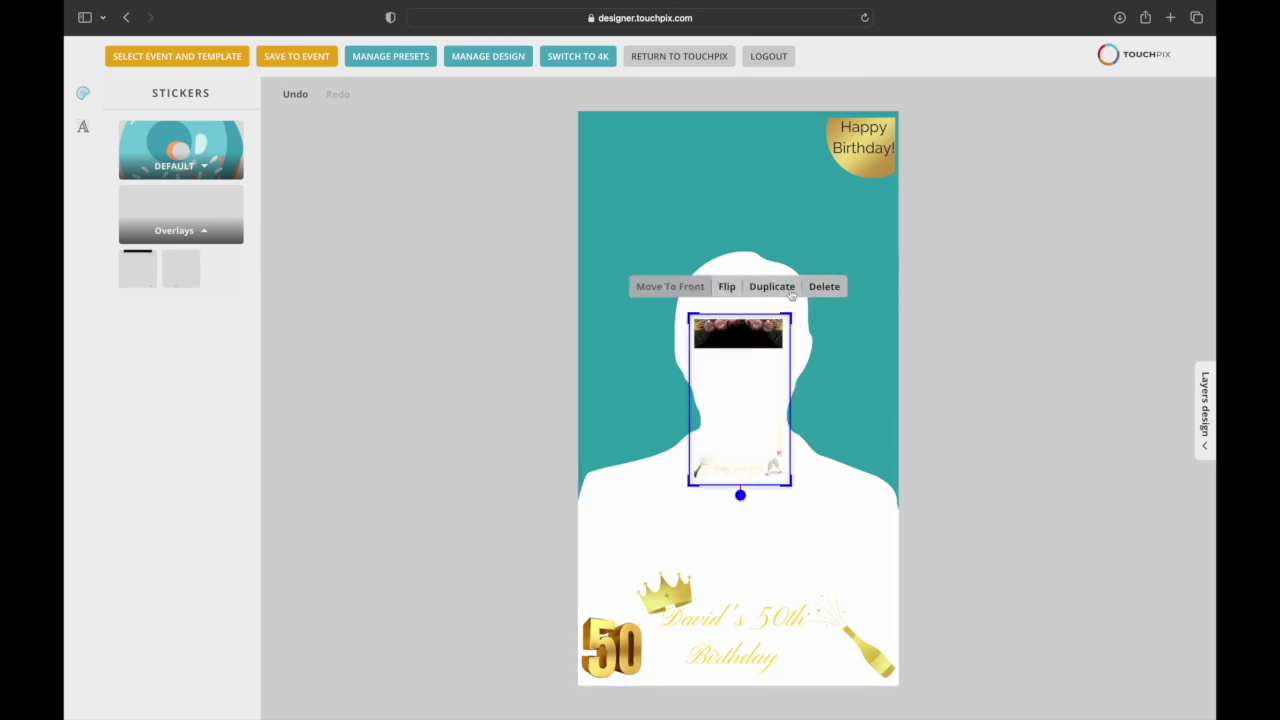
right_click(146, 272)
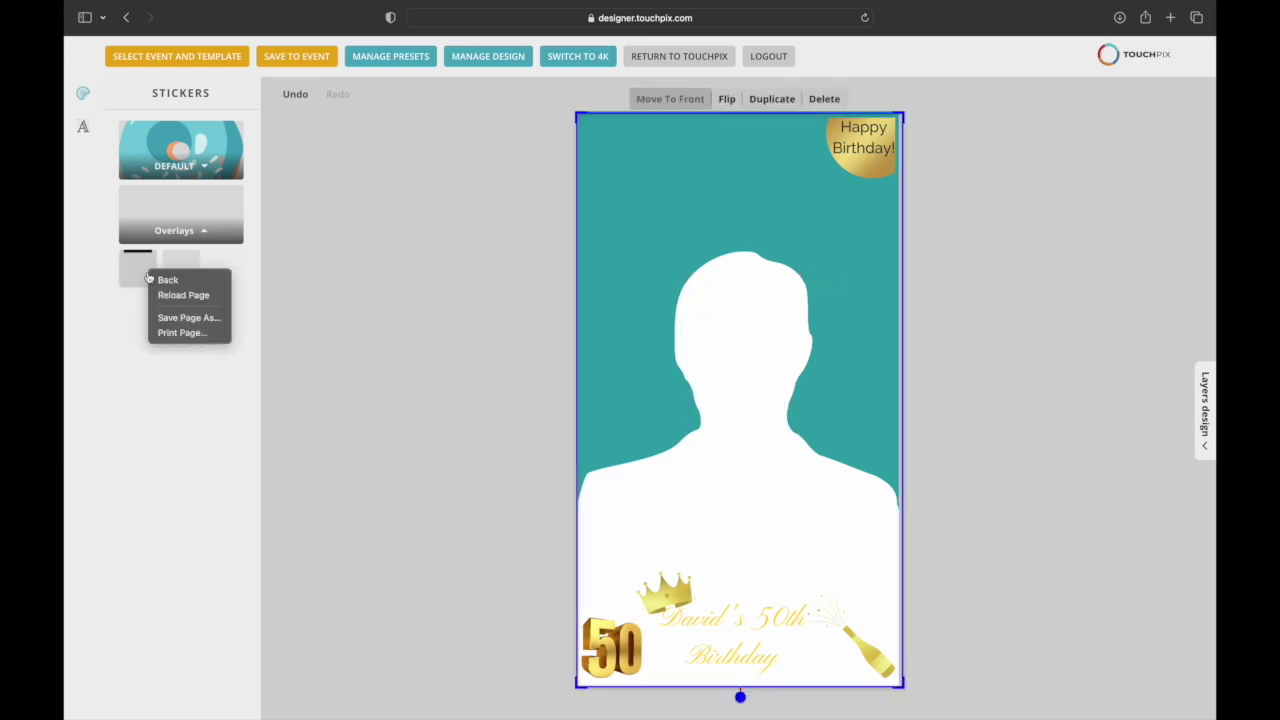
click(194, 401)
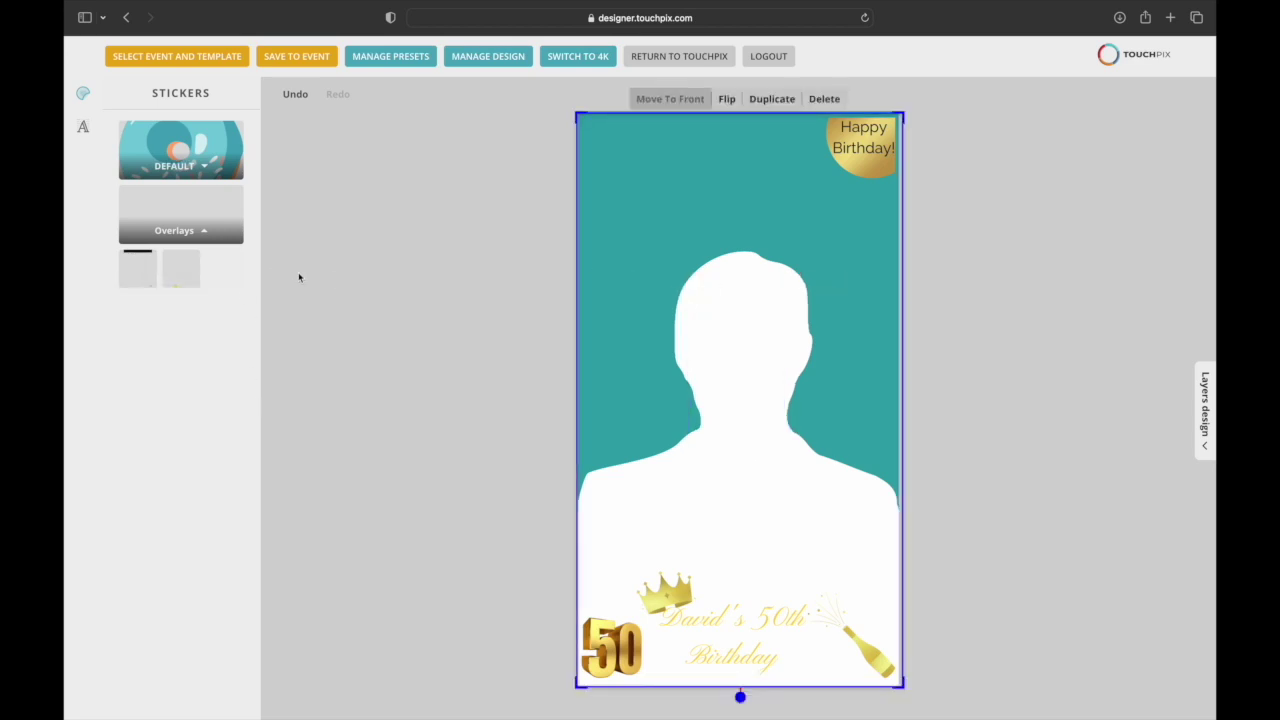
Leave the designer for the Touchpix account and review every overlay type saved to the Demo event
click(664, 58)
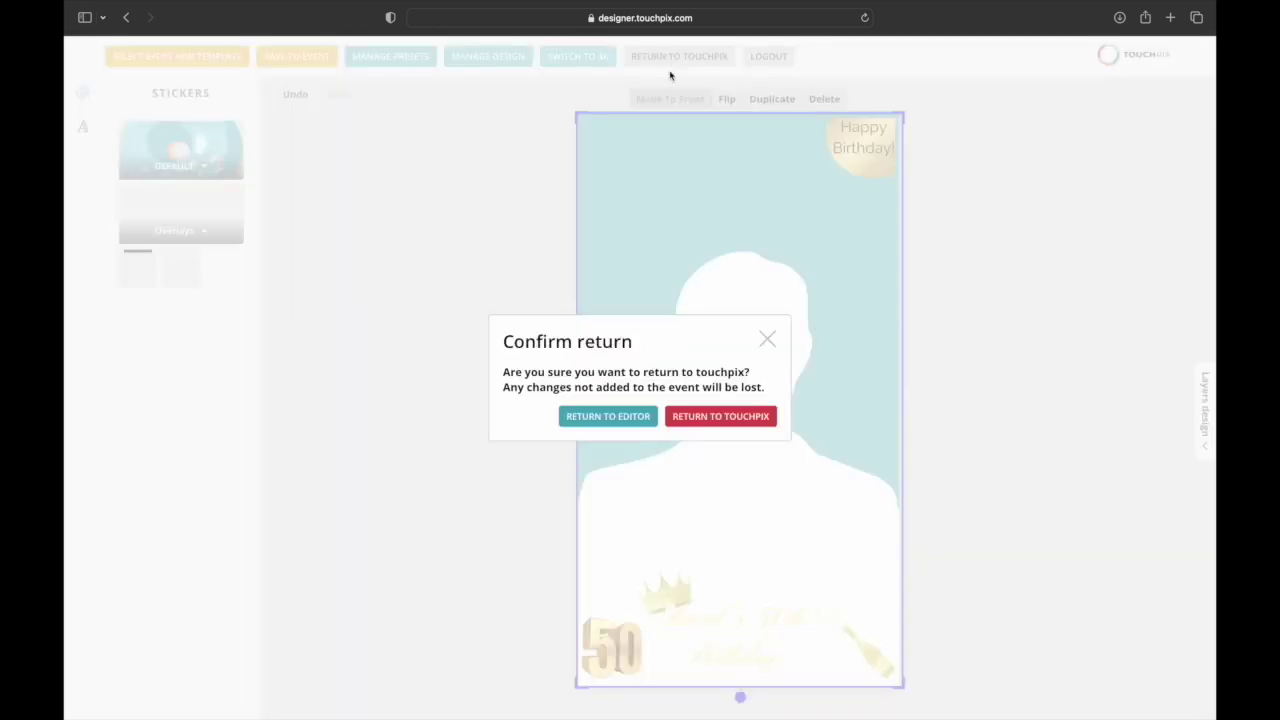
click(695, 421)
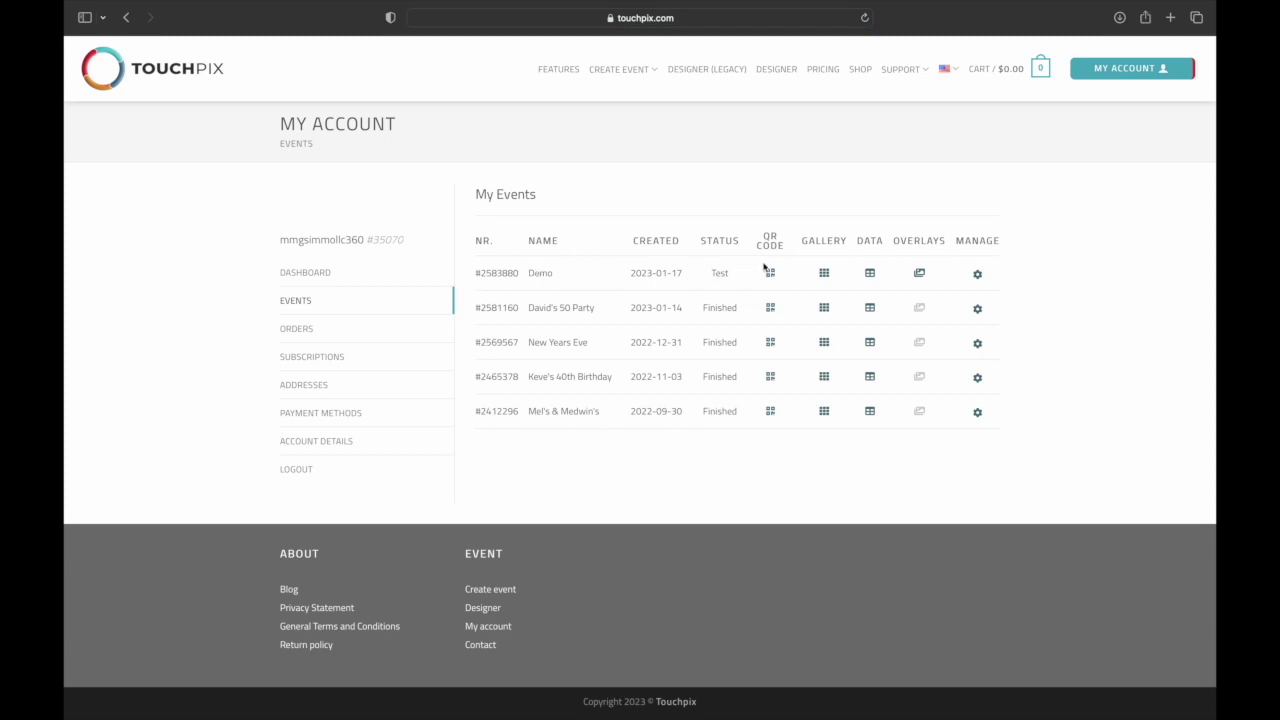
click(919, 274)
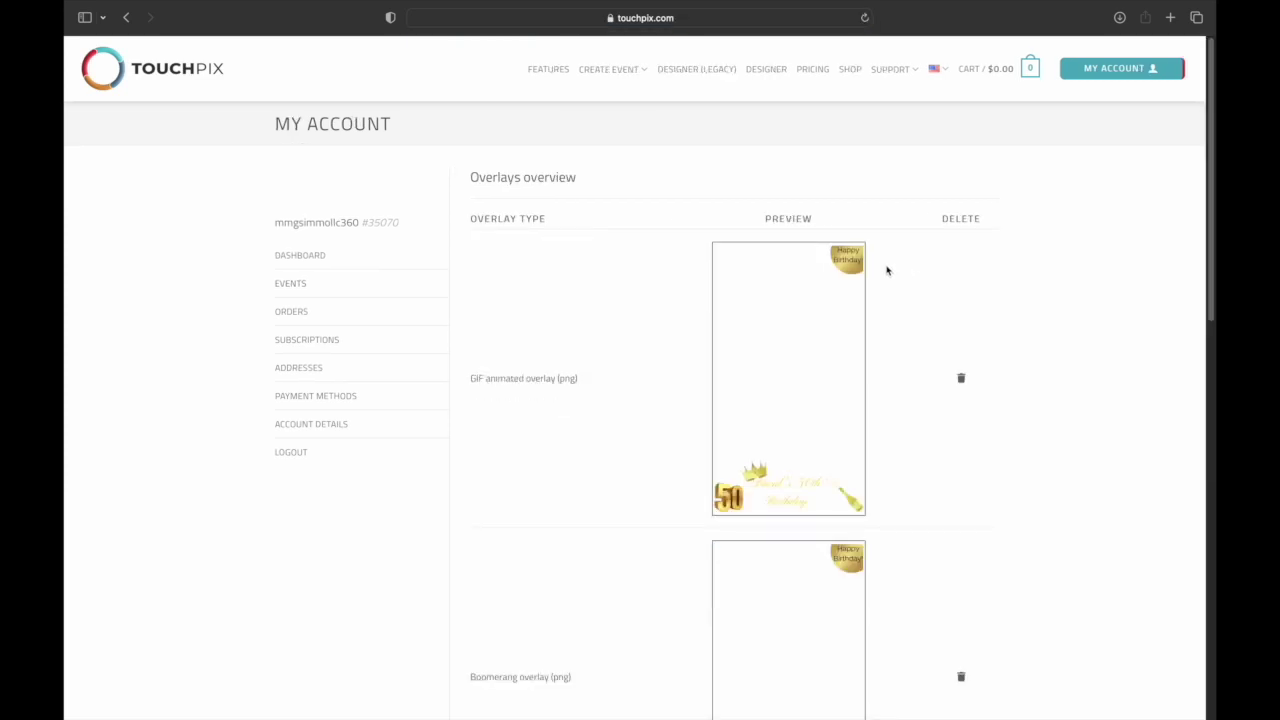
scroll(819, 313, down, 5)
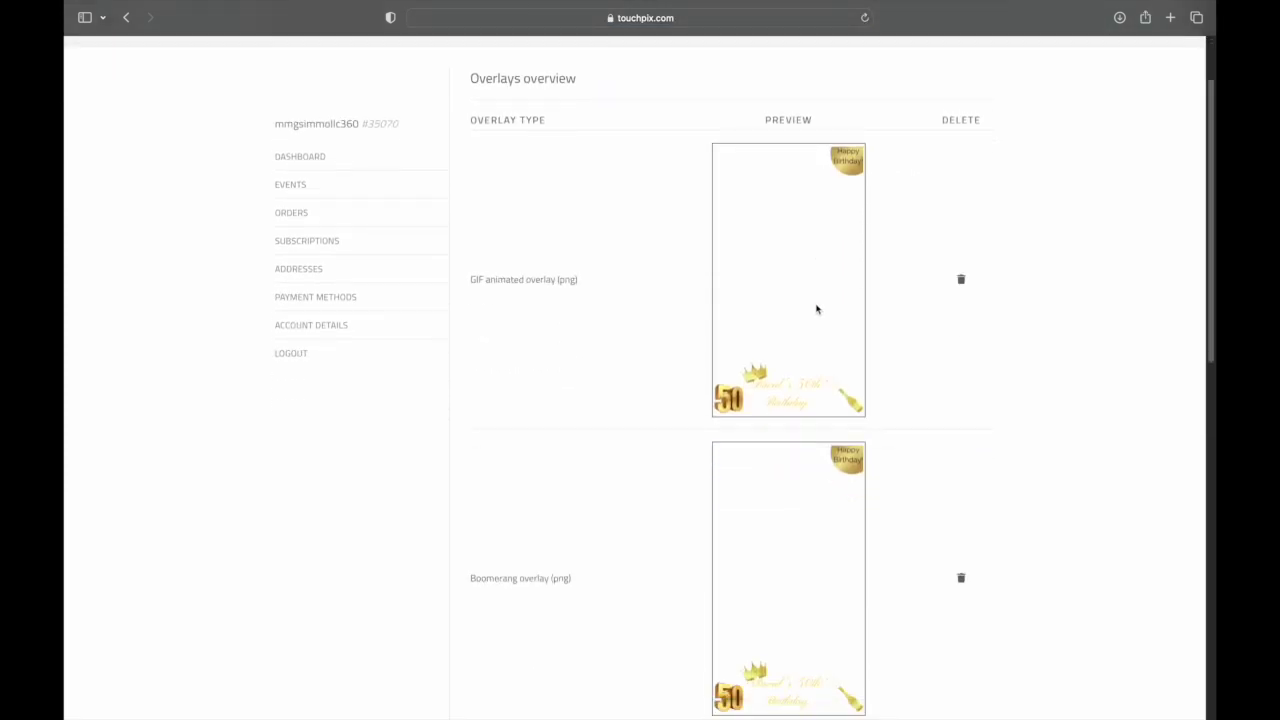
scroll(830, 370, down, 8)
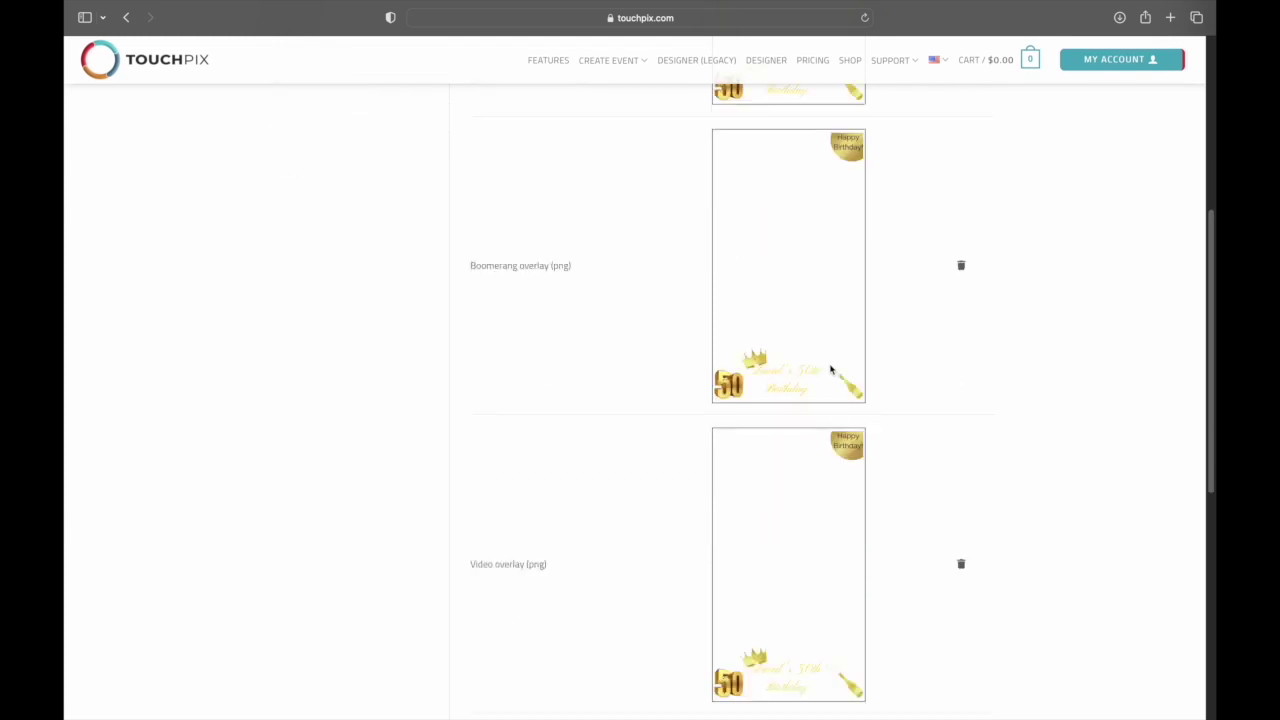
scroll(830, 372, down, 7)
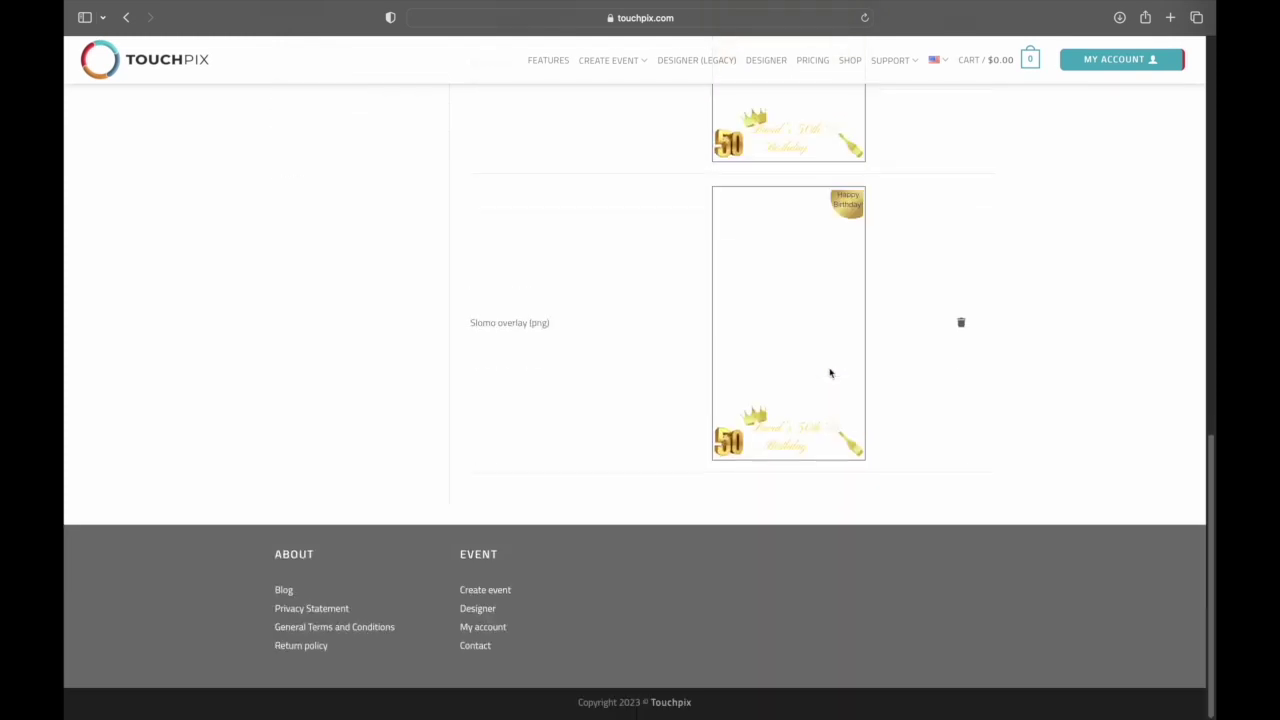
scroll(788, 365, up, 20)
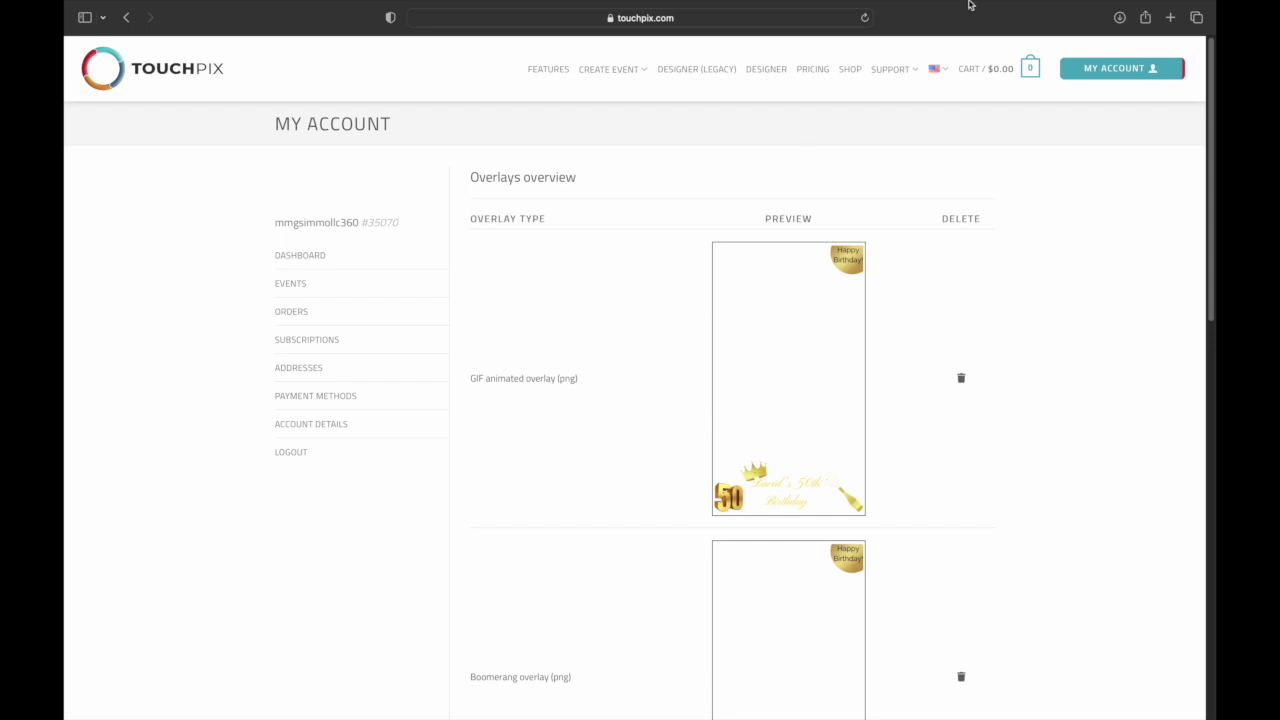
Open youtube.com in a new tab, search for drake and popcaan, and open the Popcaan - We Caa Done Ft Drake official video
click(1171, 18)
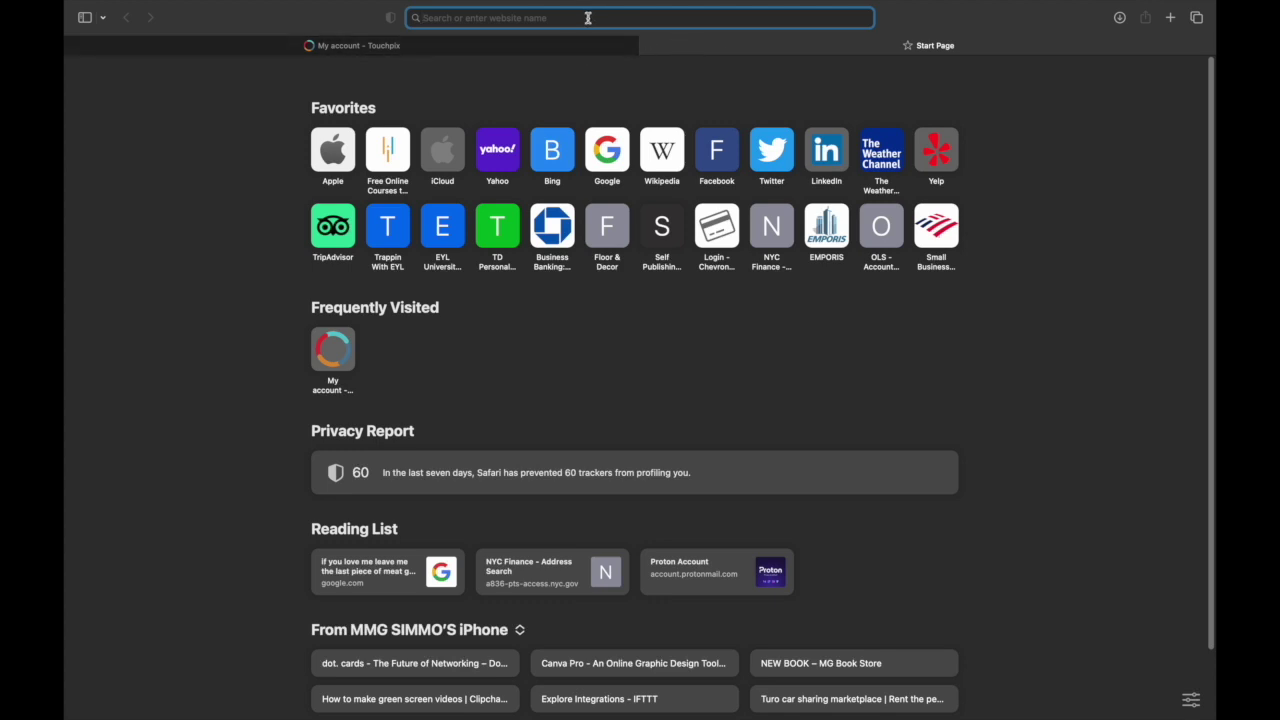
text(youtube.com)
key(Return)
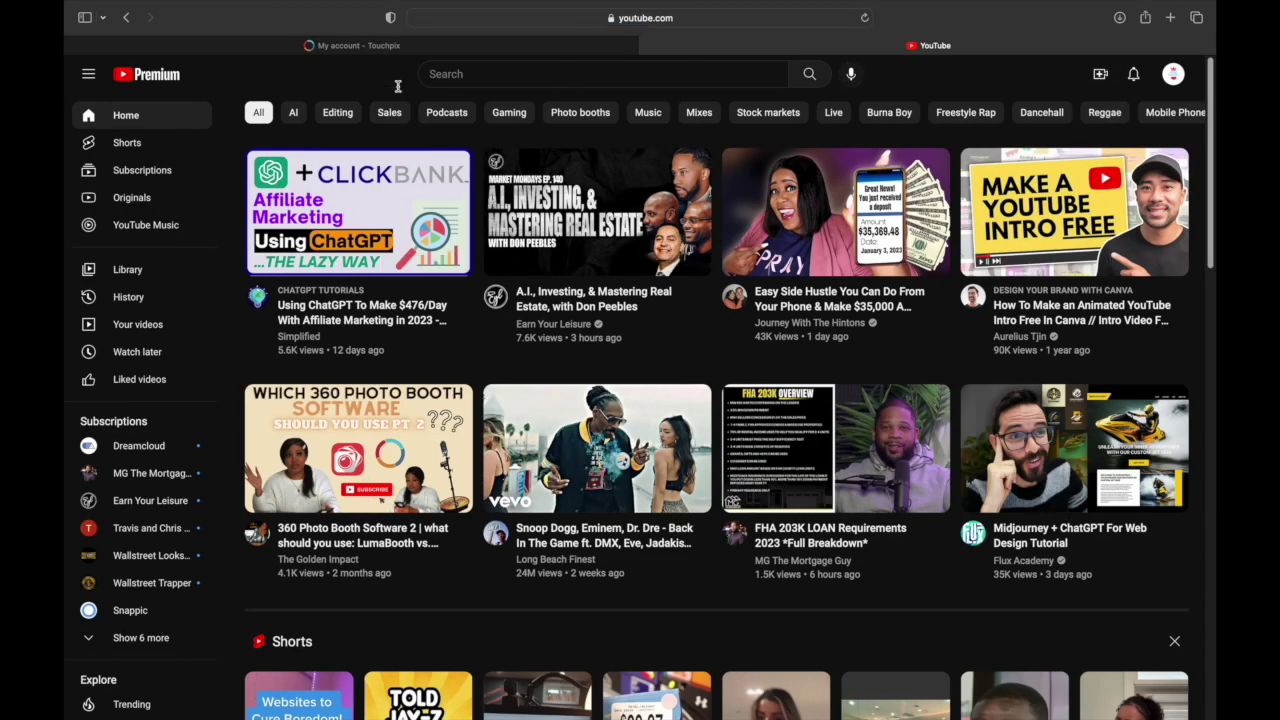
click(533, 72)
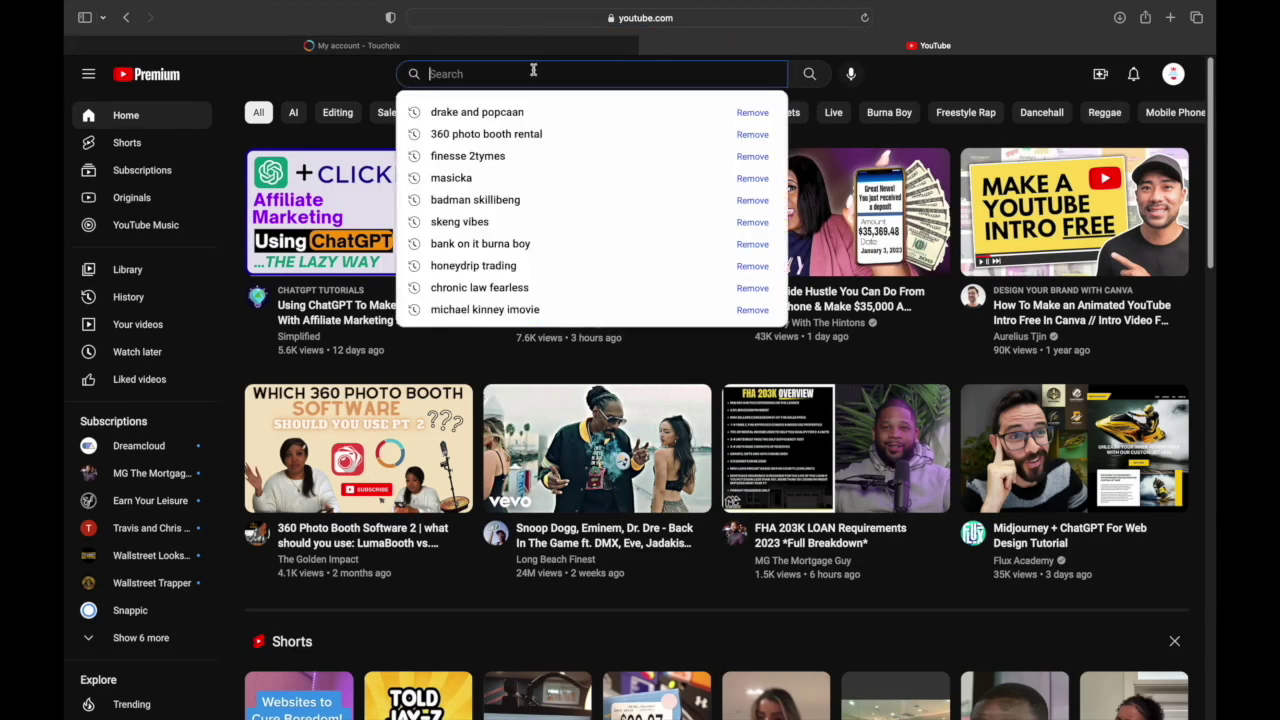
click(499, 113)
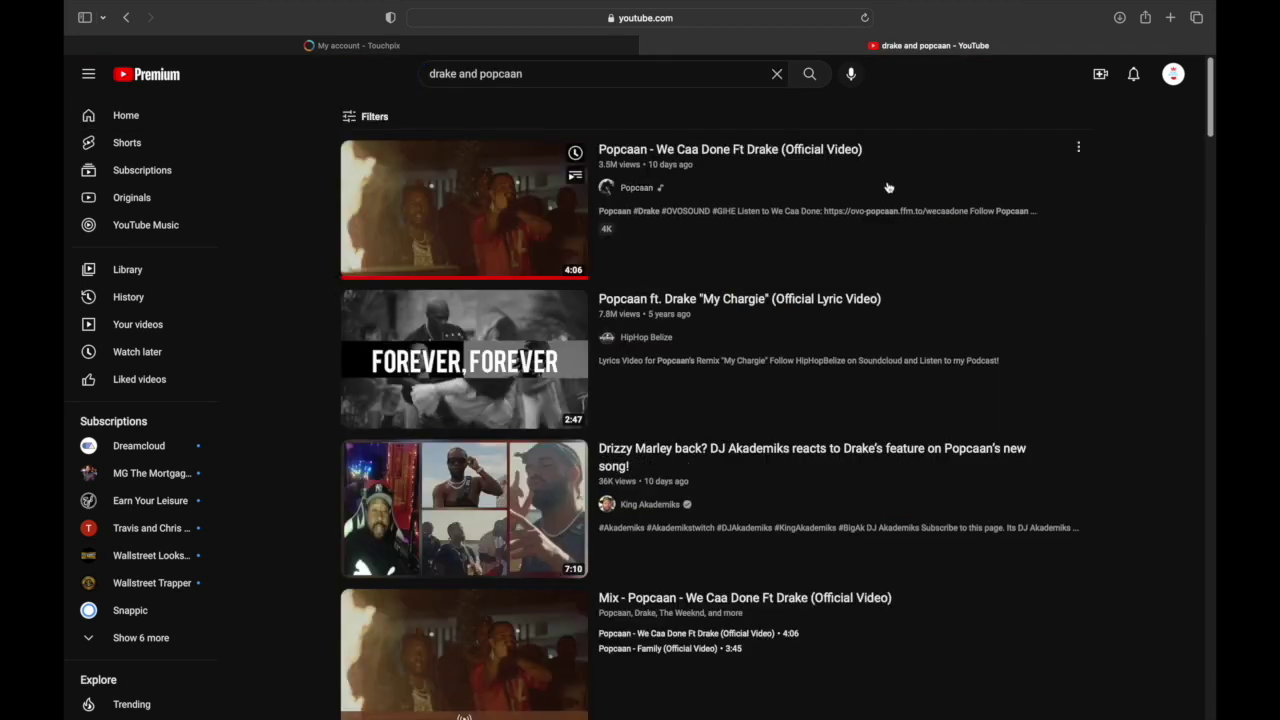
click(520, 221)
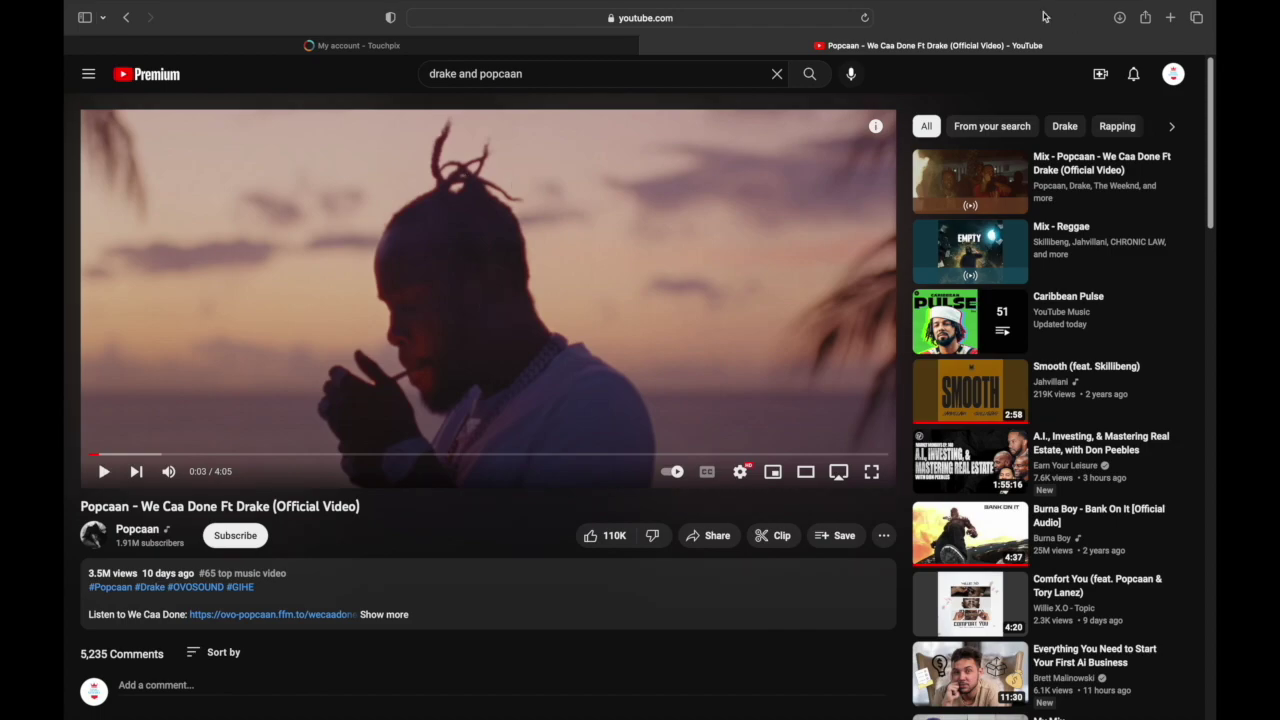
Search the web for free youtube mp3 in a new tab and open the YtMp3 converter site
click(1170, 17)
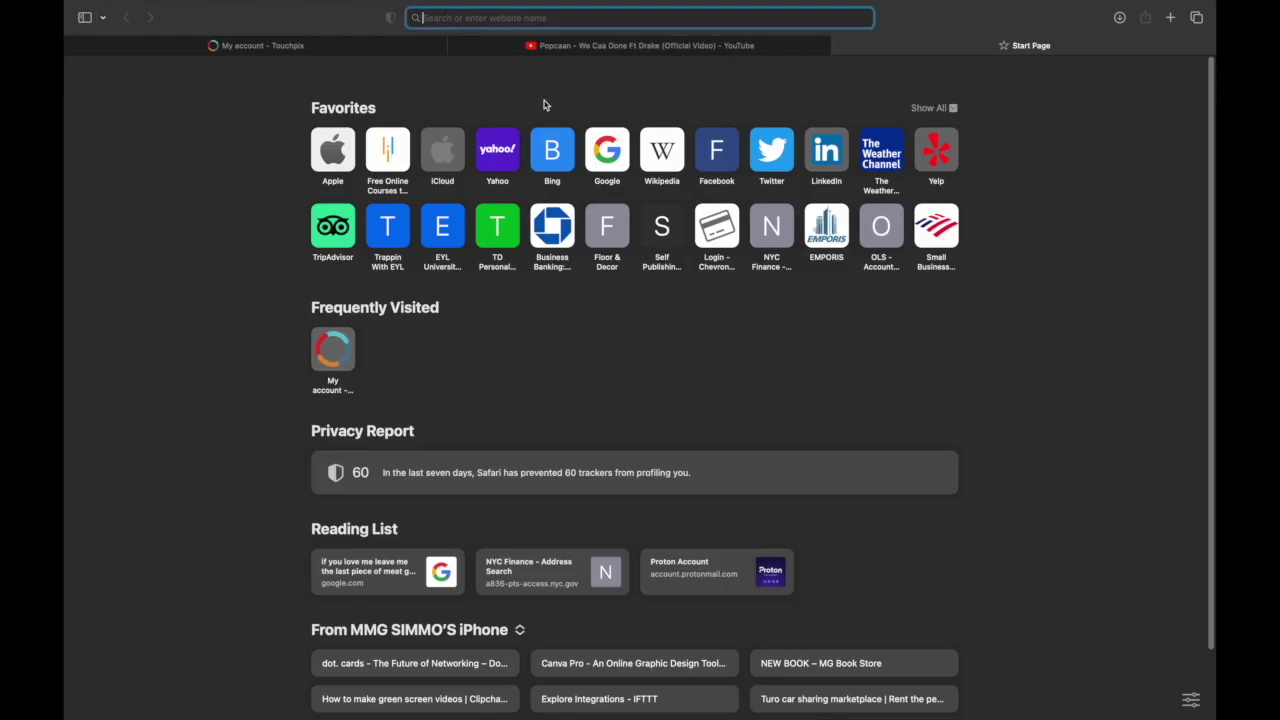
text(fr)
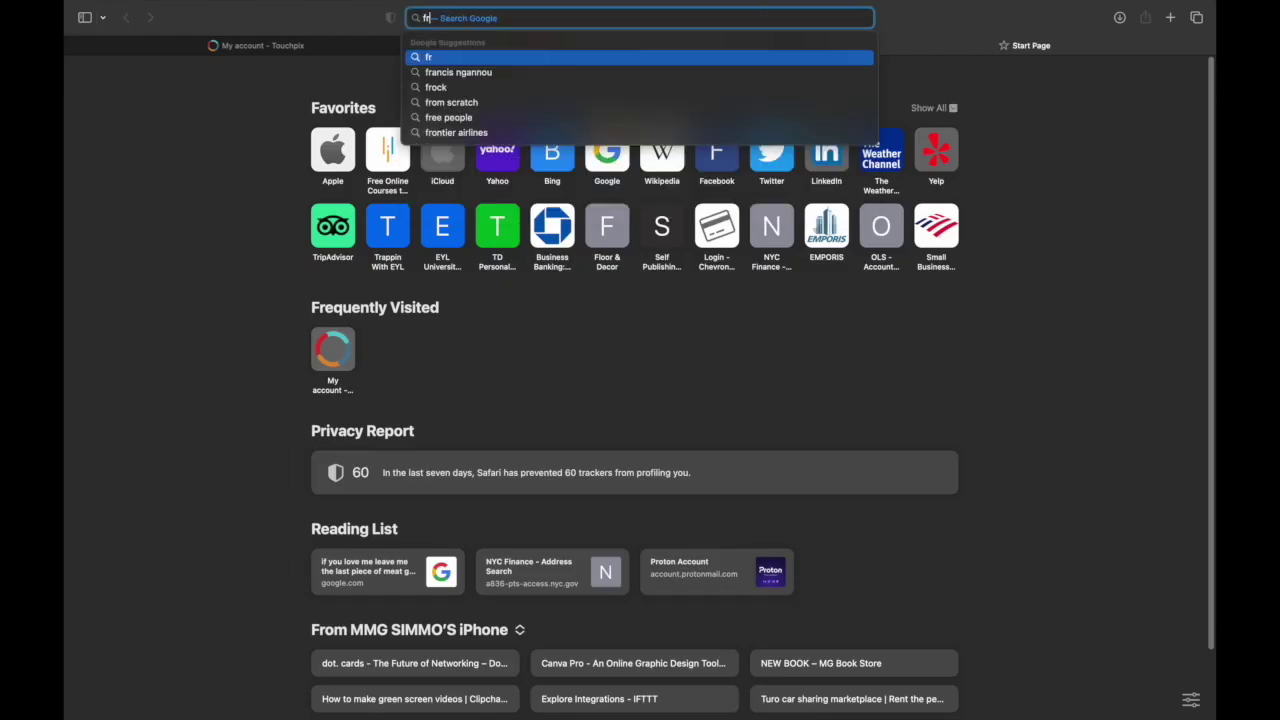
text(ee you)
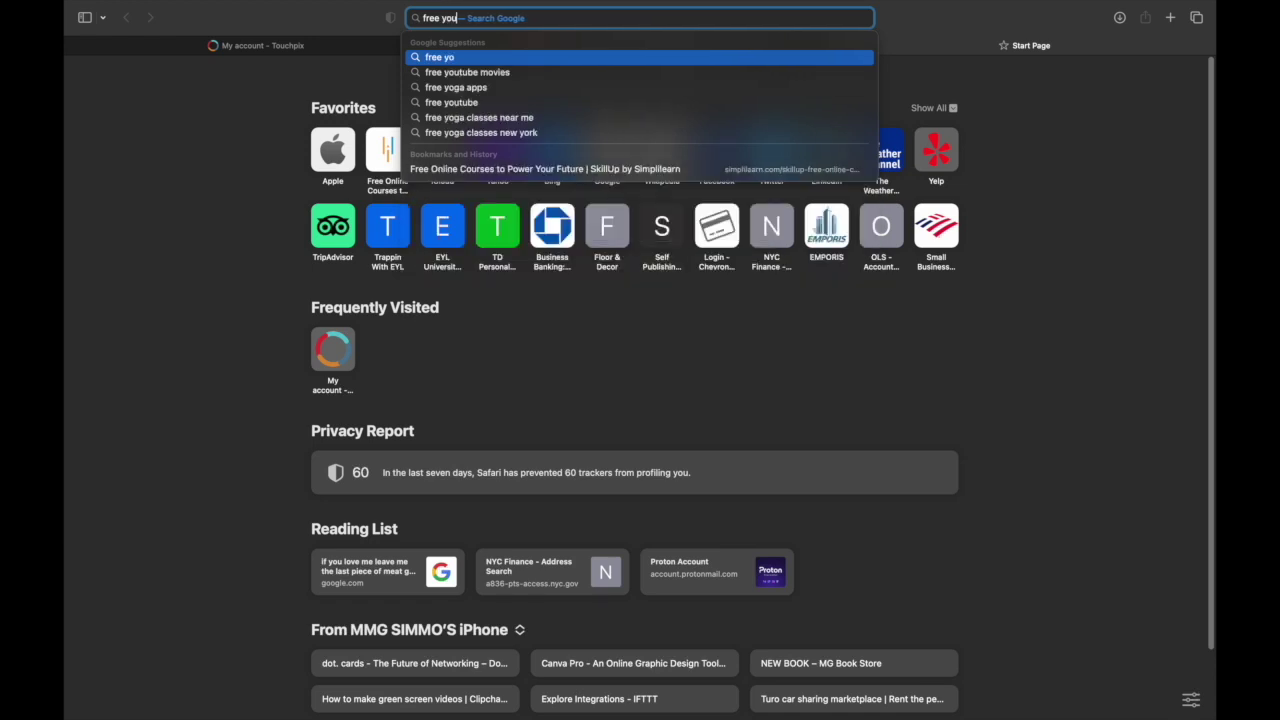
text(t)
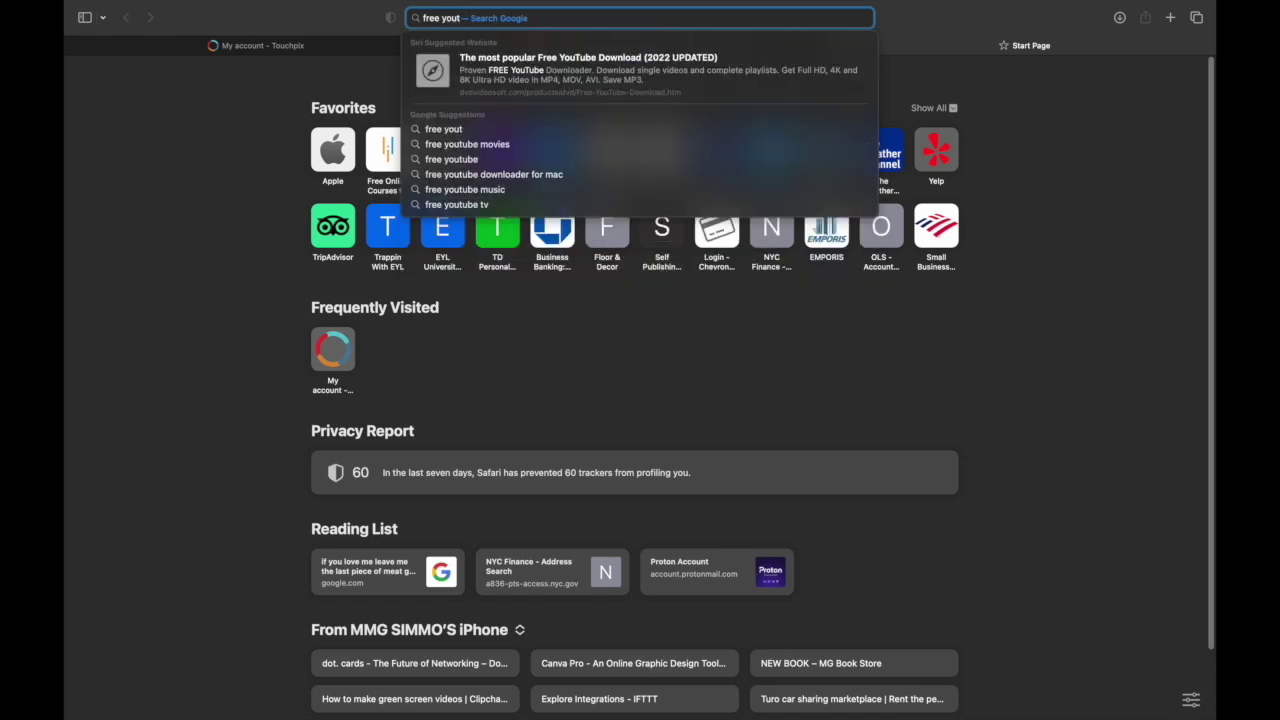
text(ube )
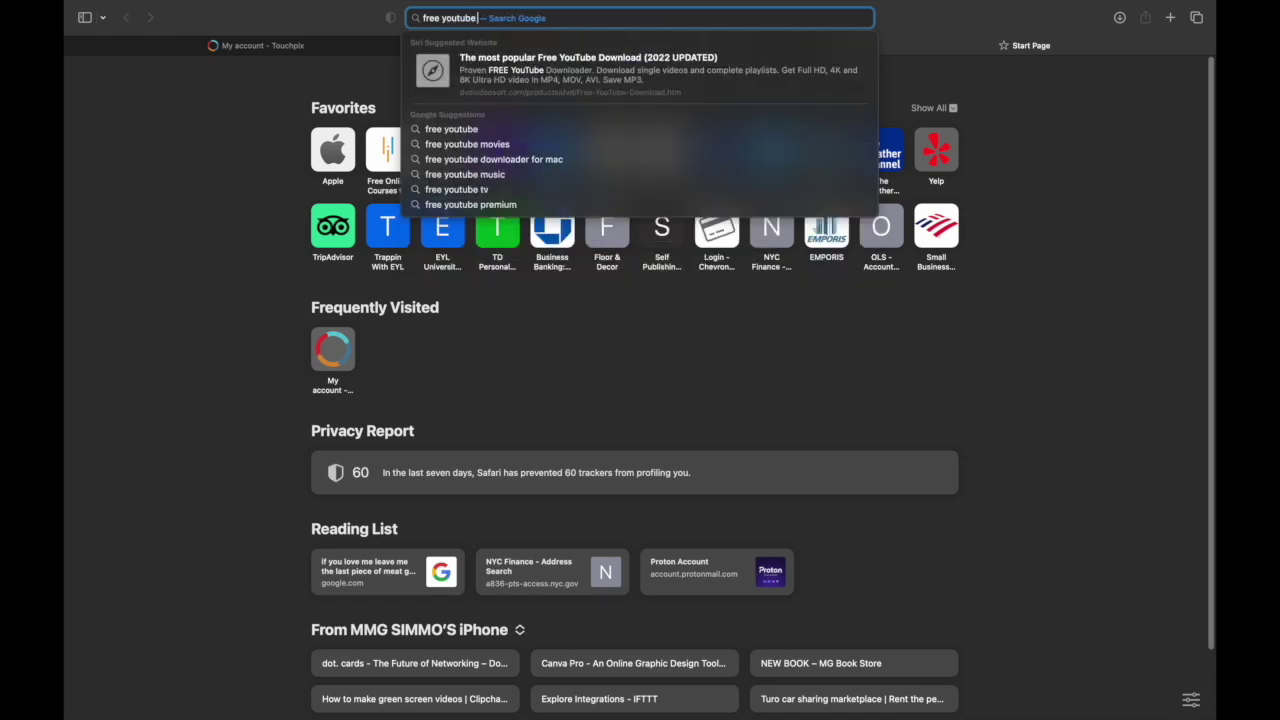
text(mp3)
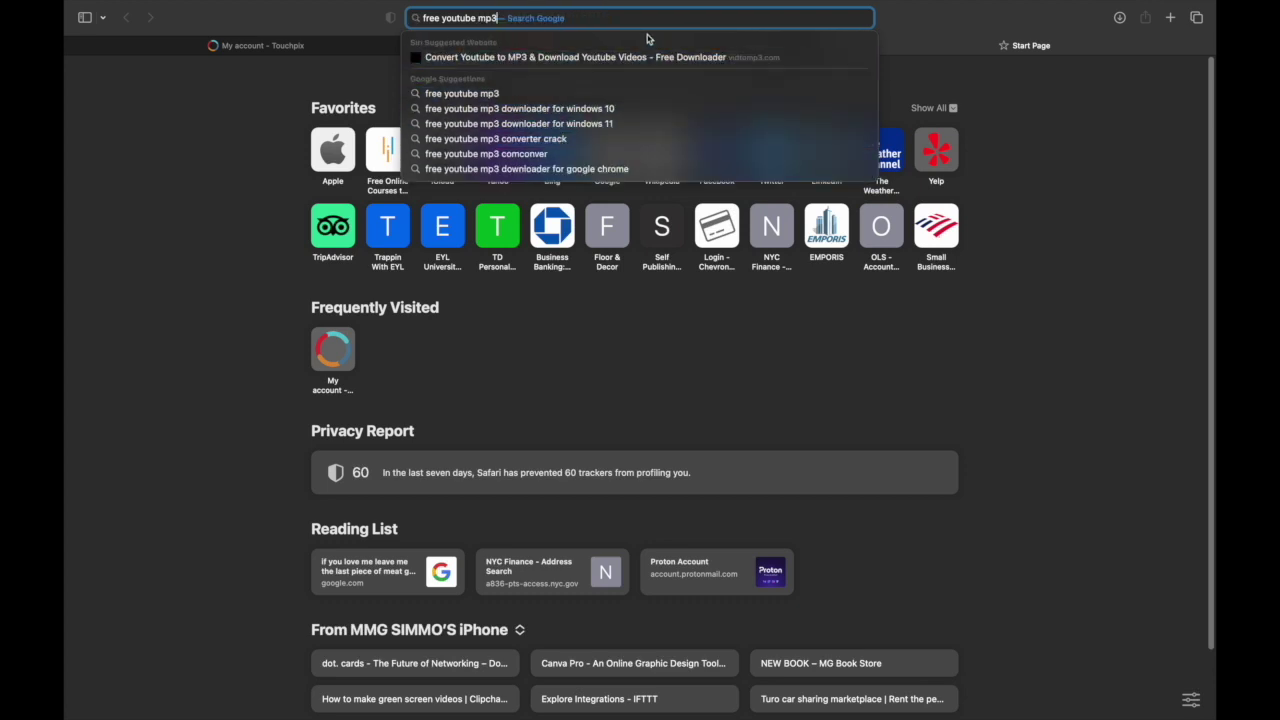
click(543, 93)
click(530, 17)
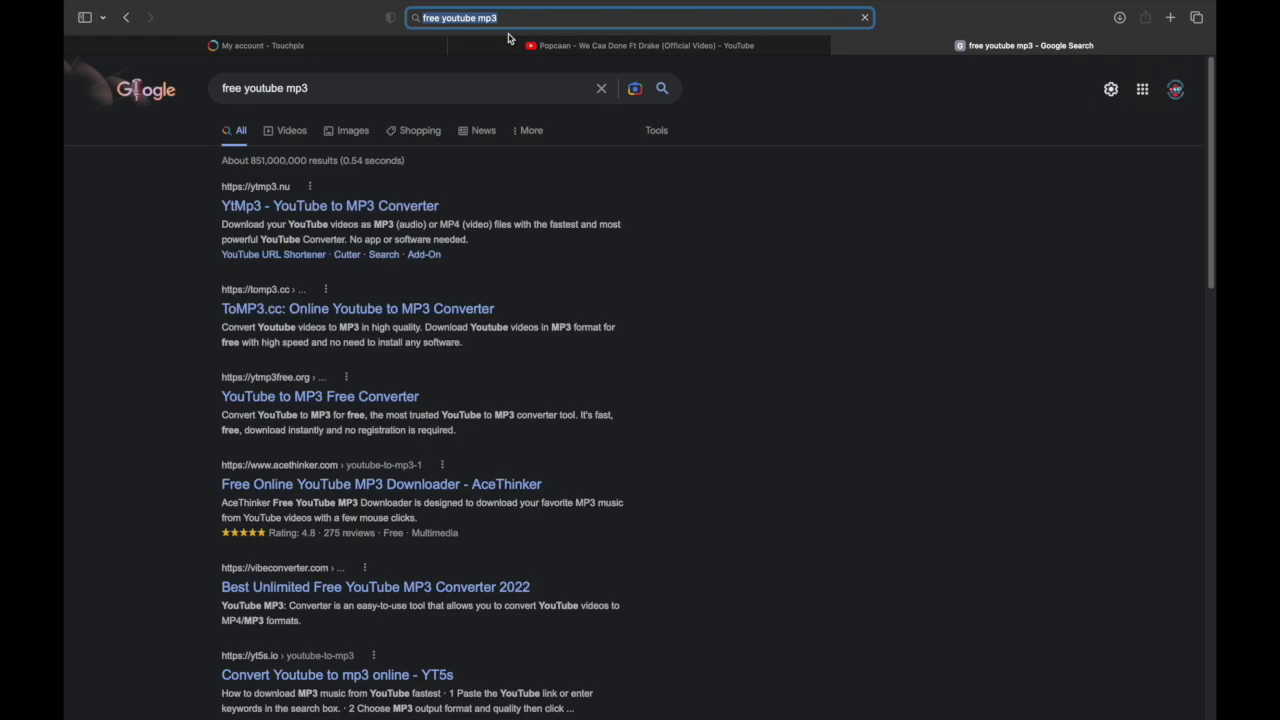
click(343, 206)
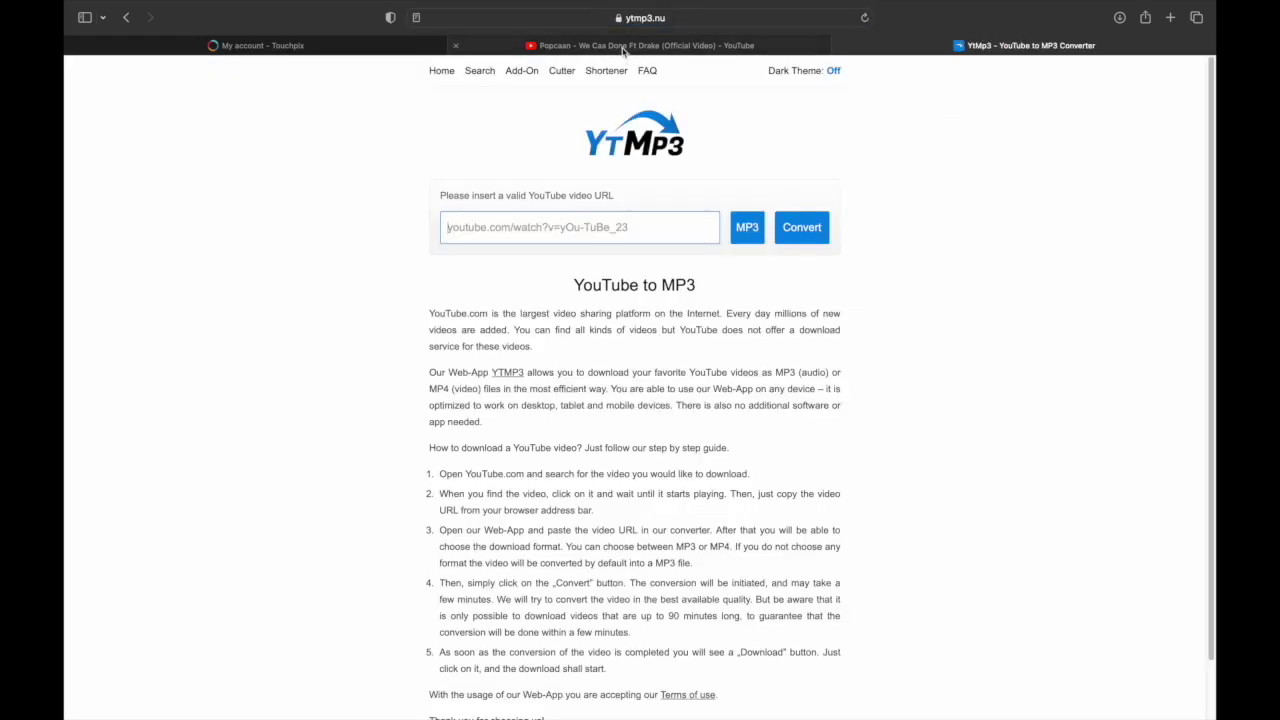
Copy the Popcaan video's URL from YouTube into the YtMp3 converter and convert it to MP3
click(623, 48)
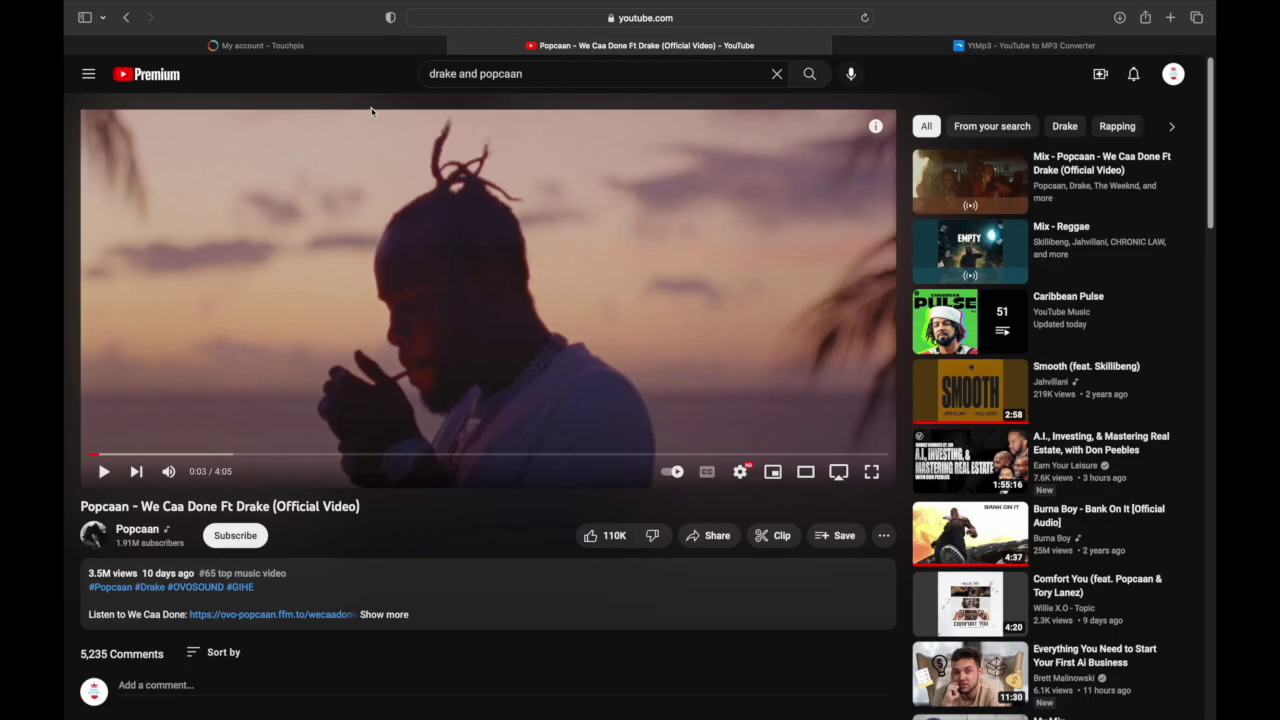
click(586, 17)
key(super+c)
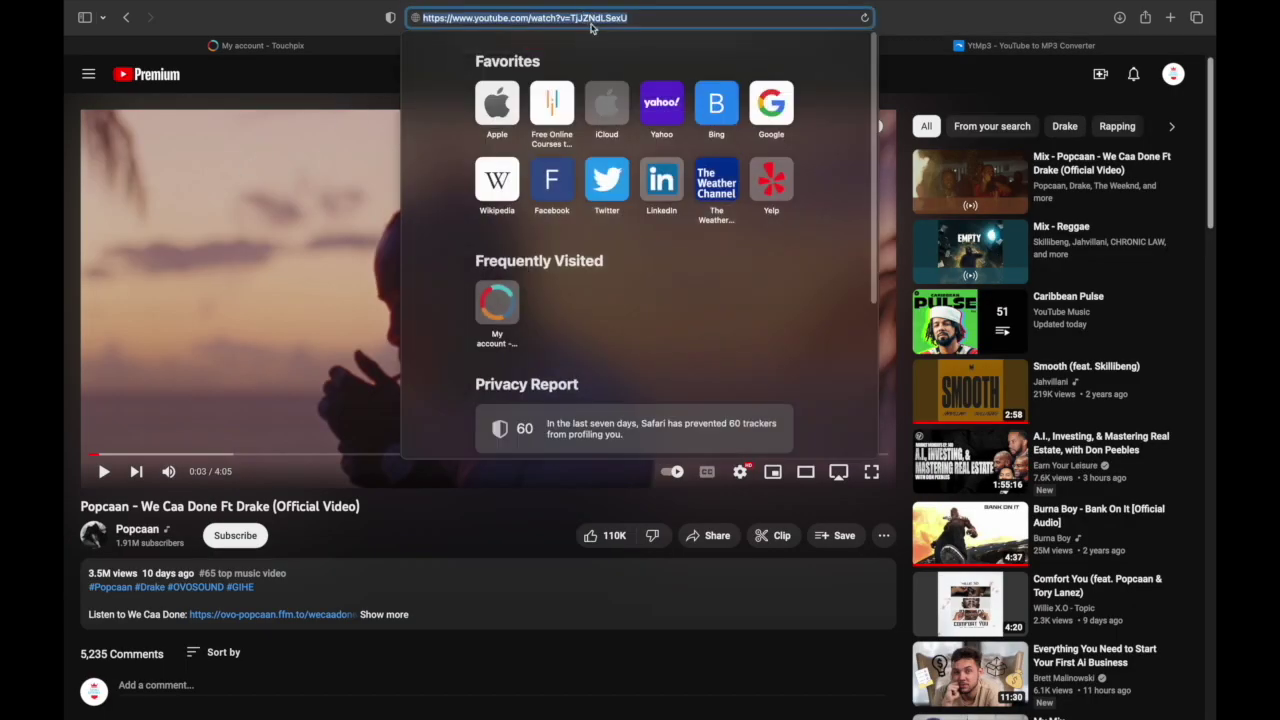
click(965, 45)
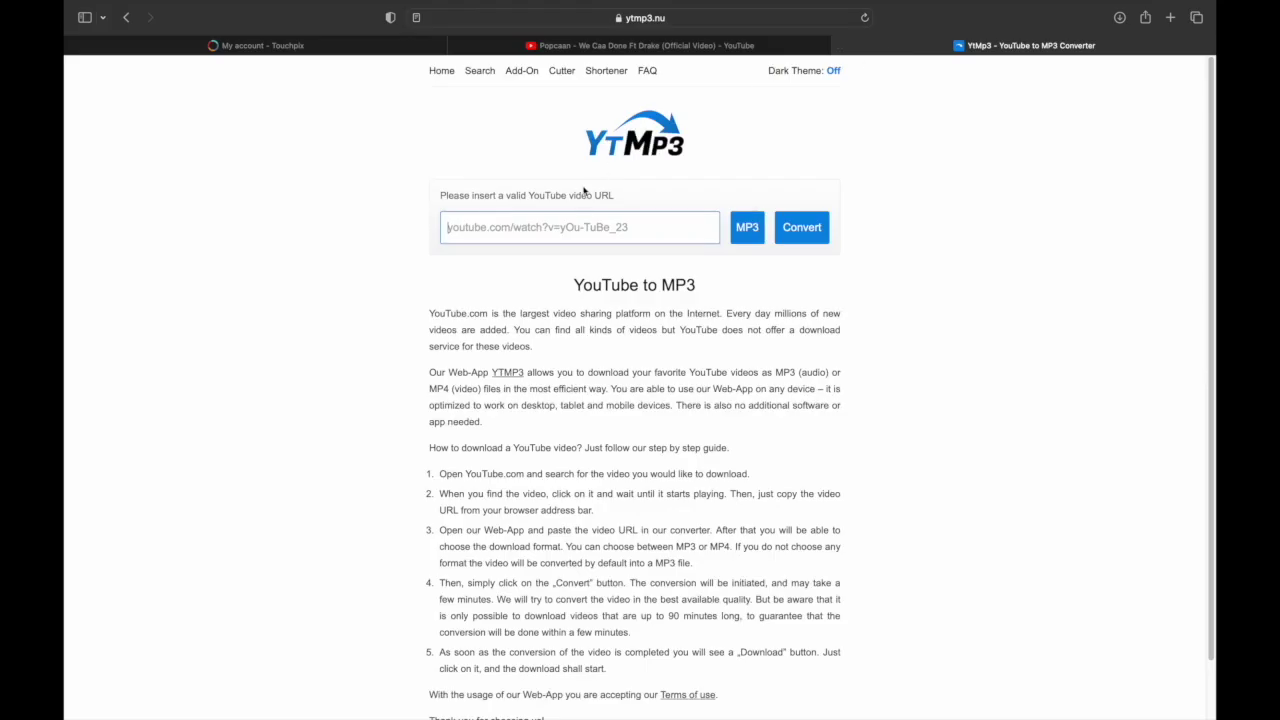
key(super+v)
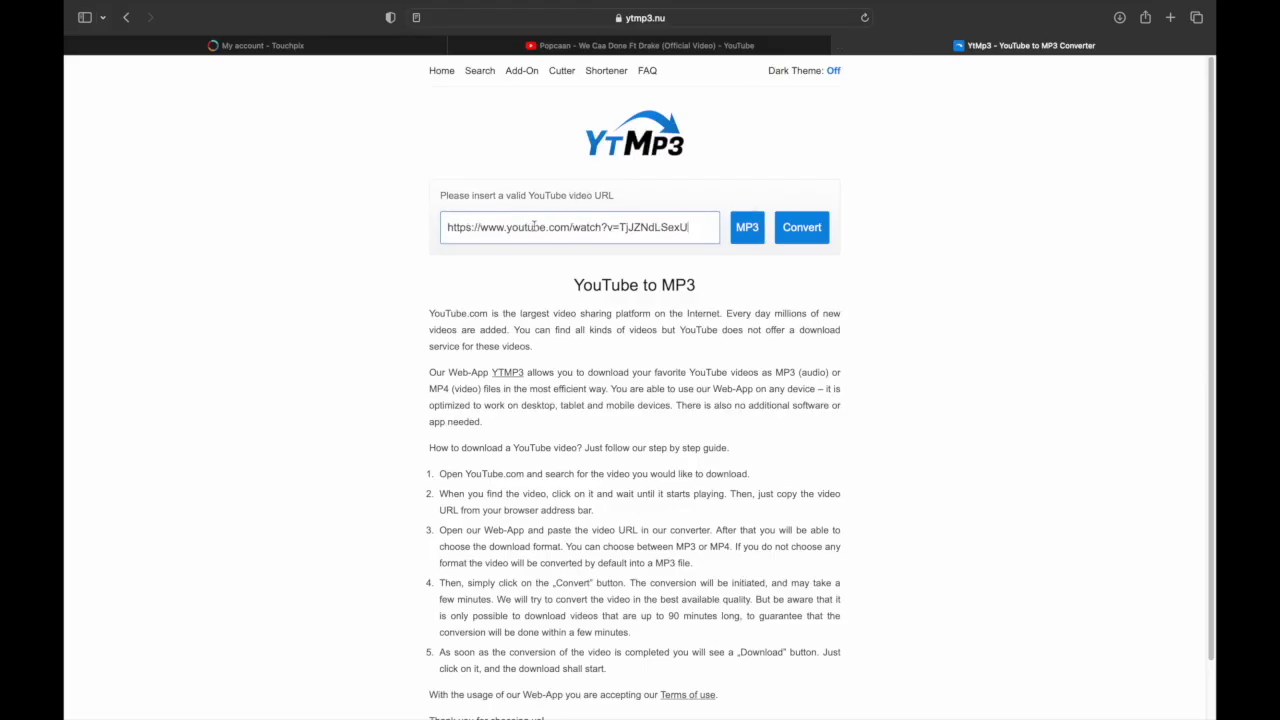
click(802, 229)
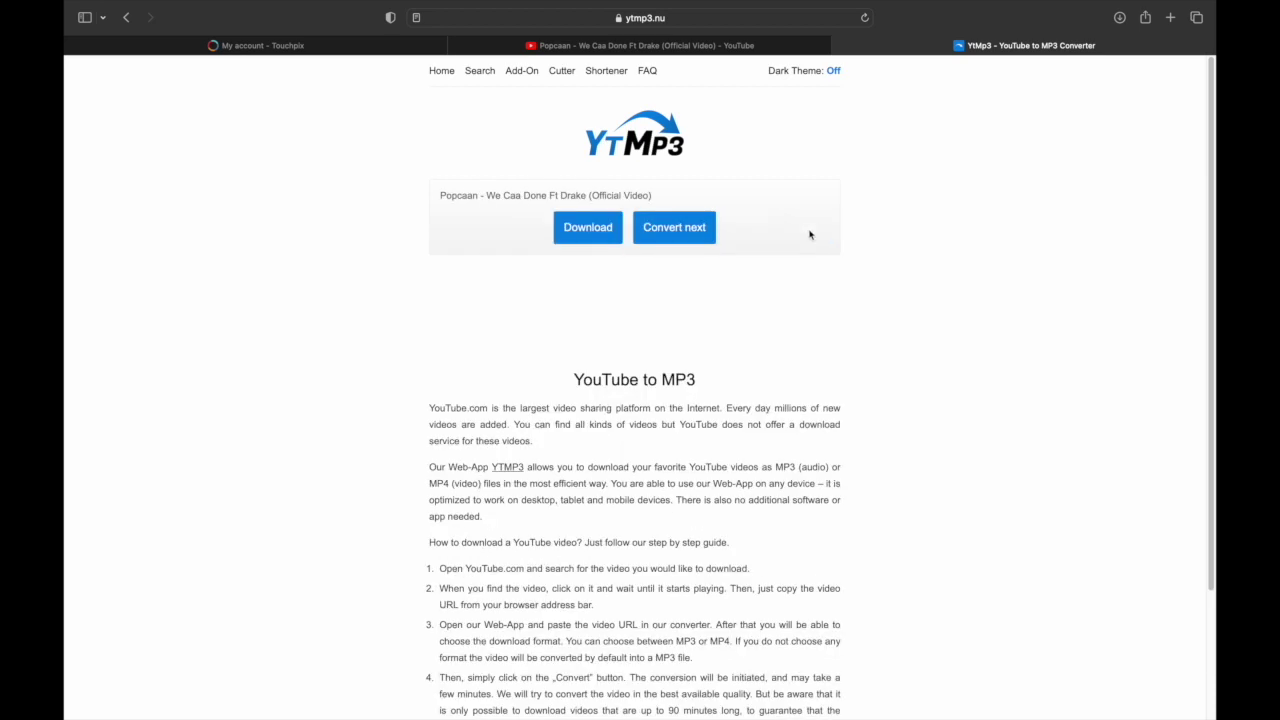
Download the converted MP3, allowing notifications and downloads from ytmp3.nu
click(591, 237)
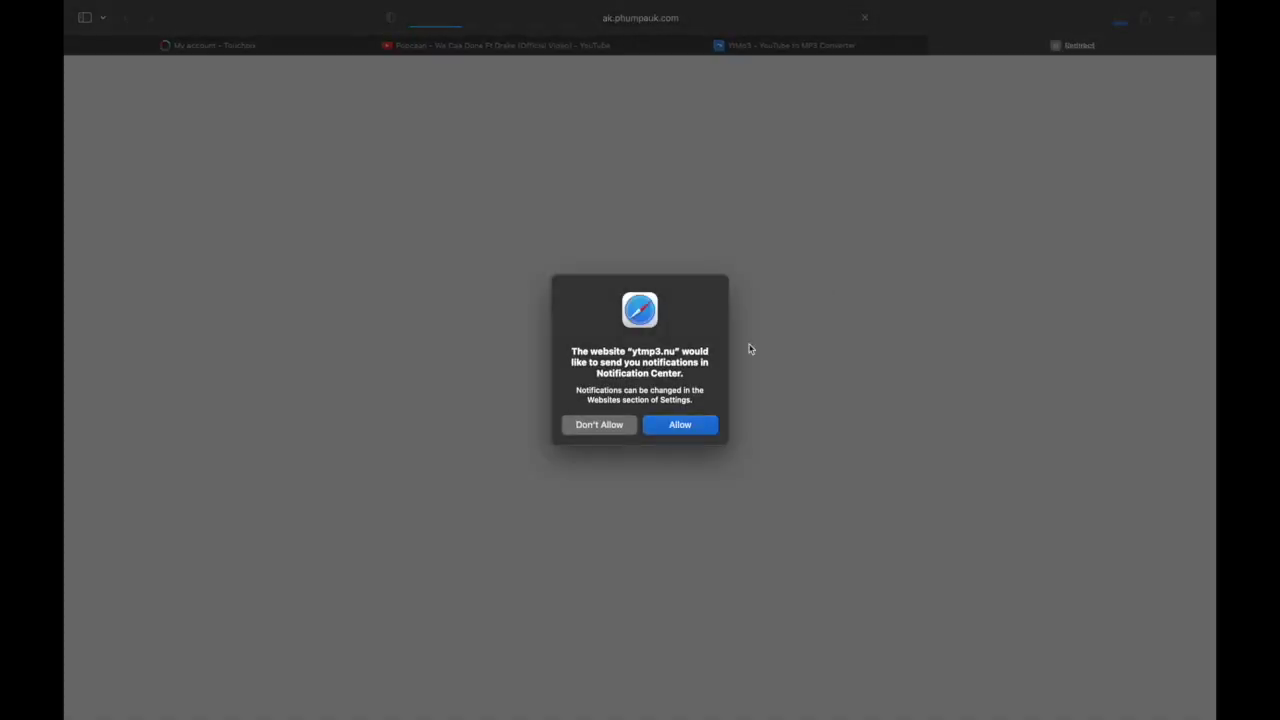
click(671, 427)
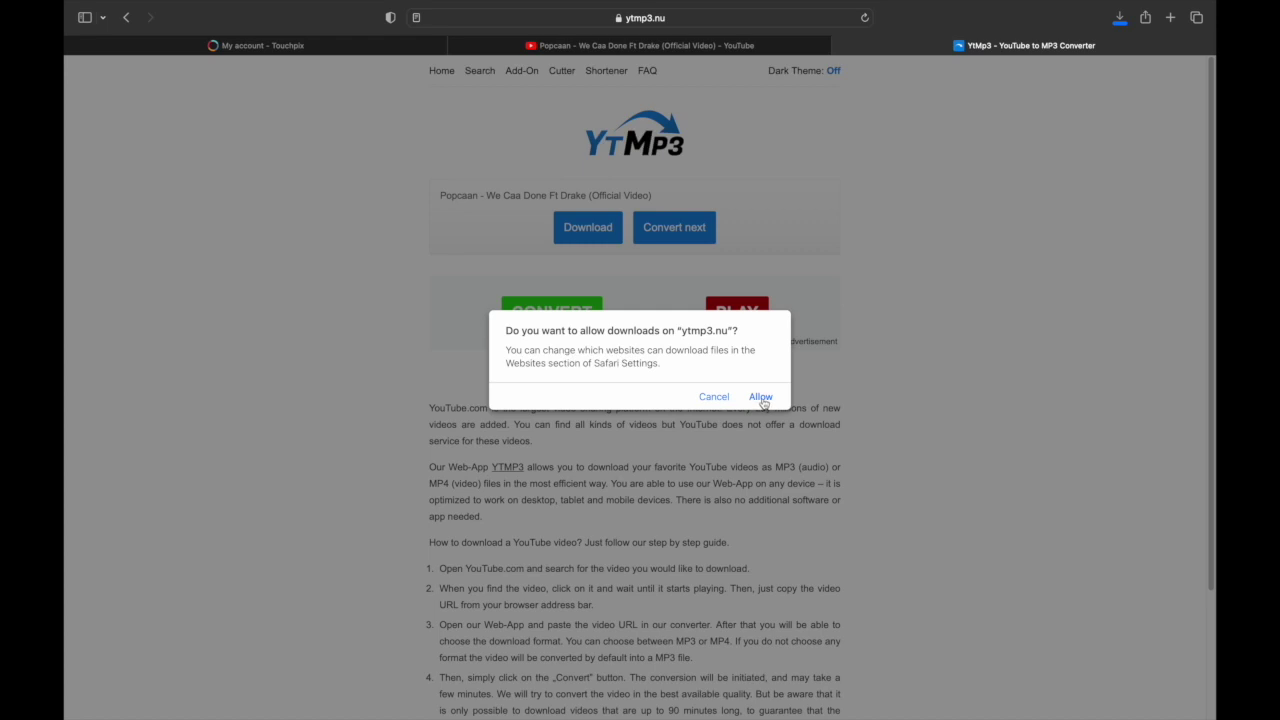
click(761, 397)
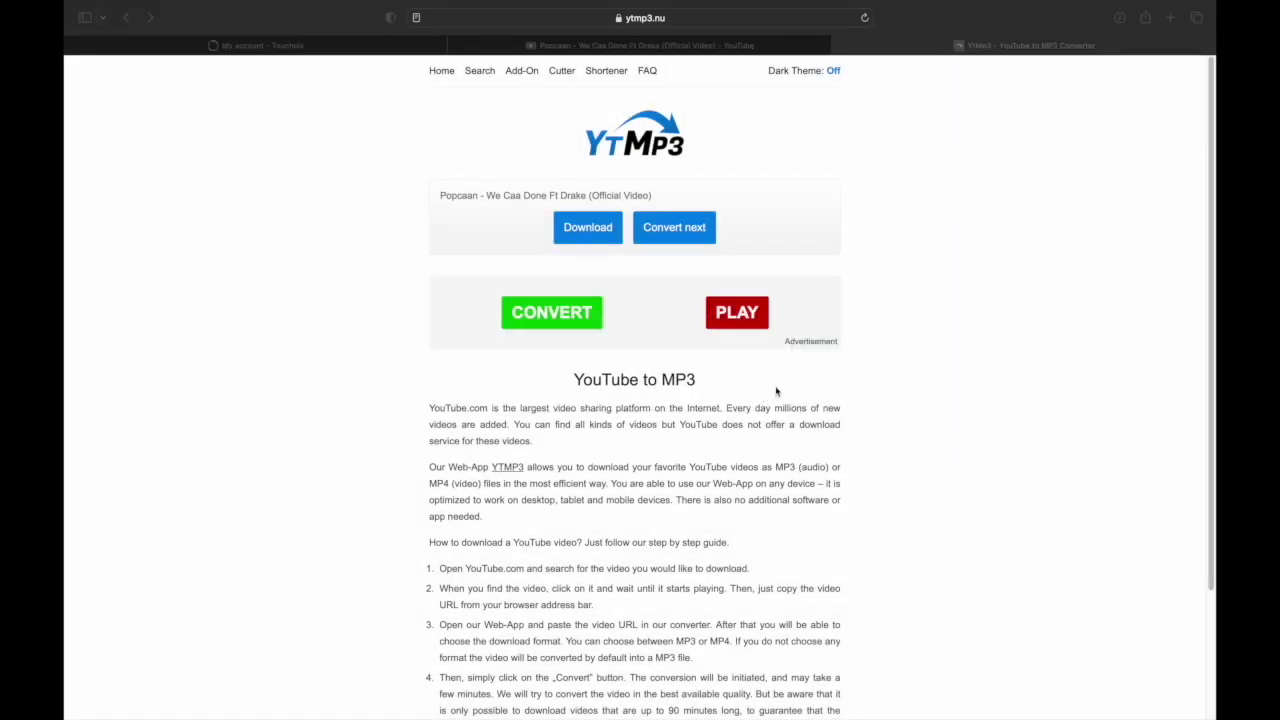
Return to the YtMp3 page and take the browser window out of full screen
click(944, 54)
click(694, 46)
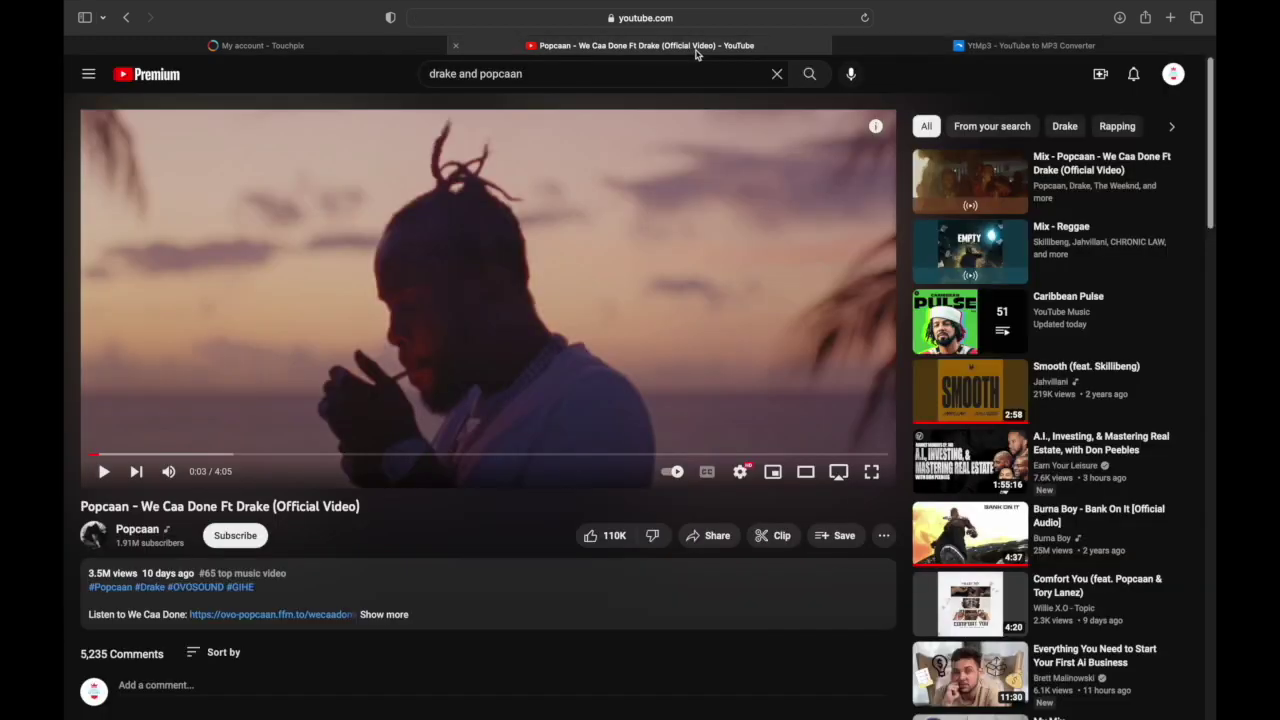
click(914, 48)
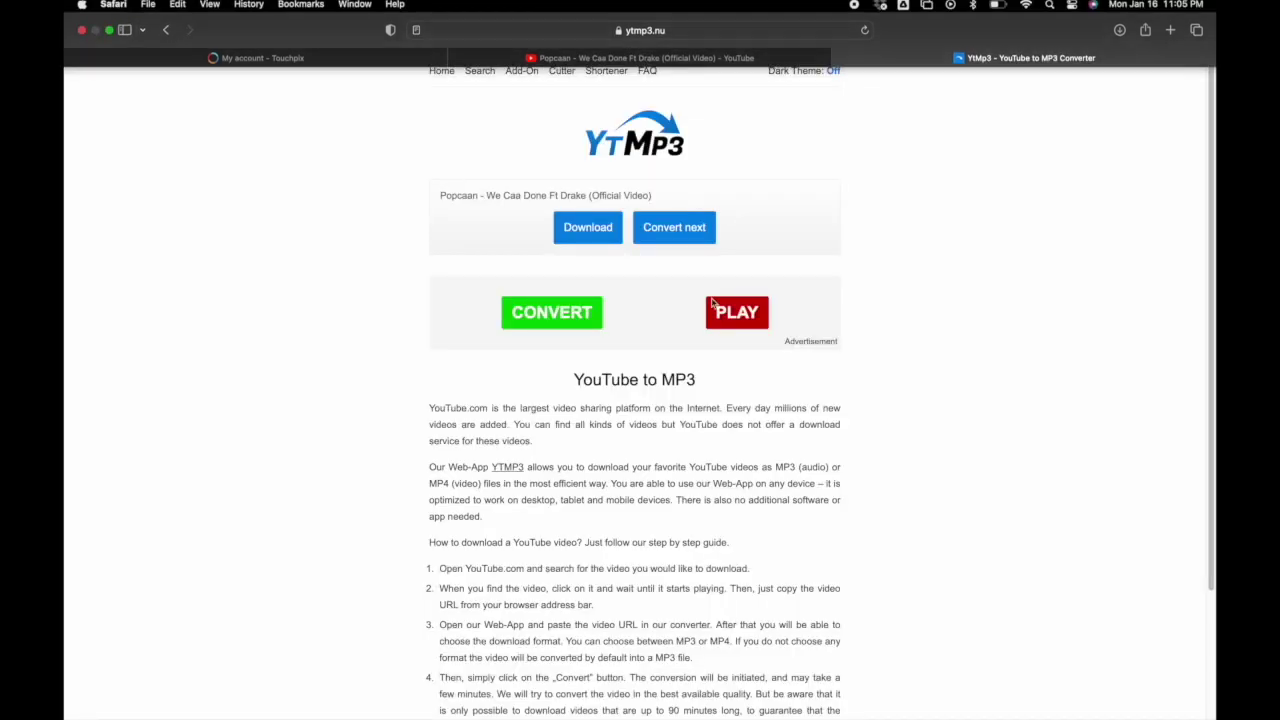
click(108, 32)
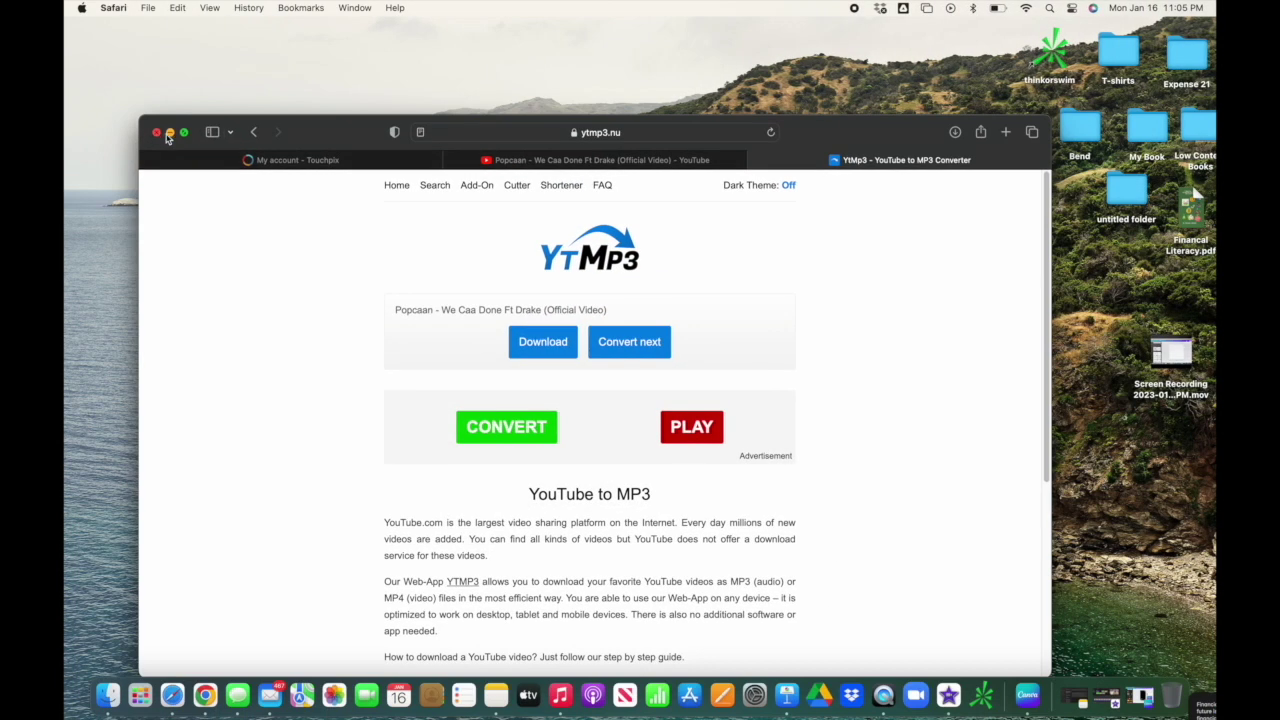
Minimize the browser and locate the converted Popcaan MP3 in Finder's Downloads folder
click(170, 133)
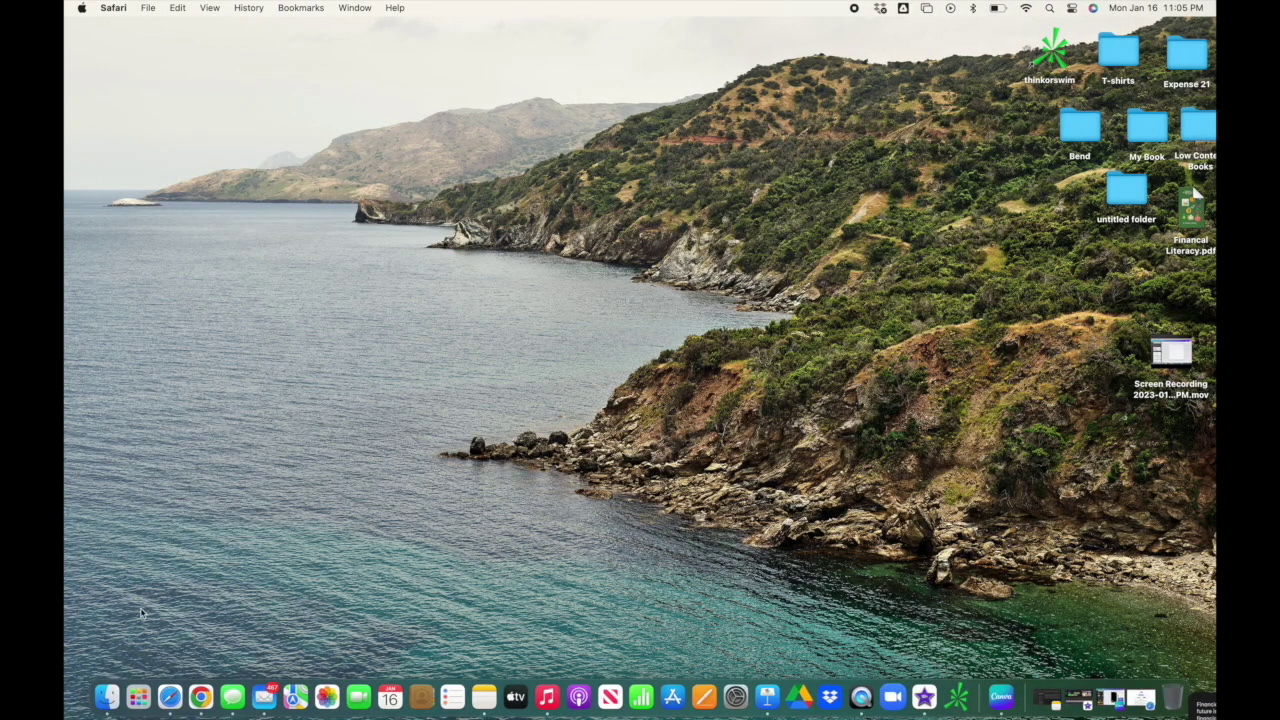
click(106, 697)
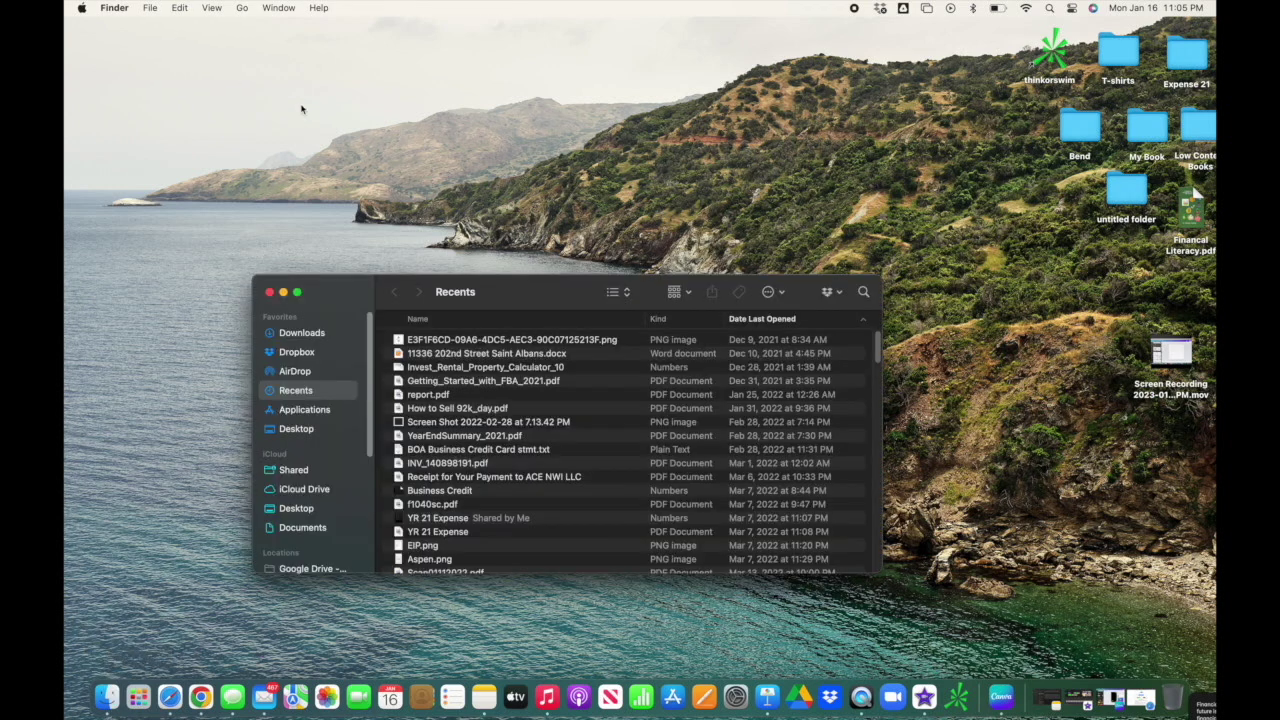
click(314, 337)
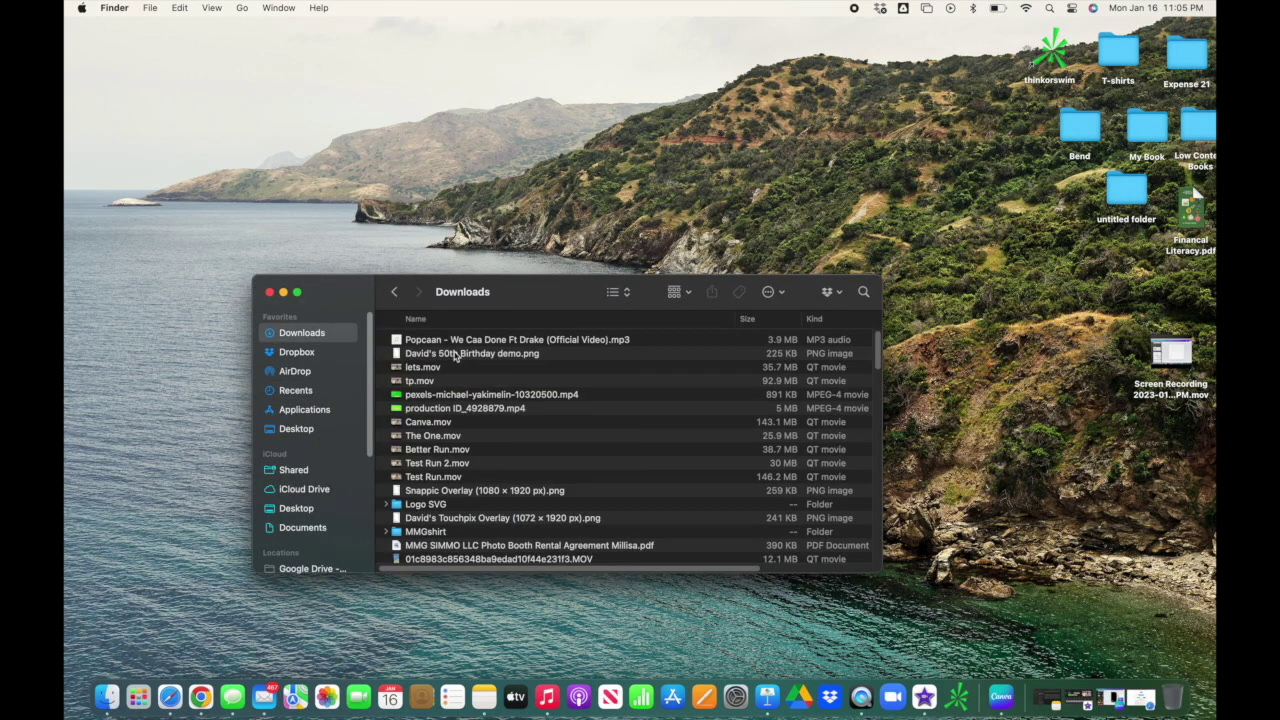
click(473, 341)
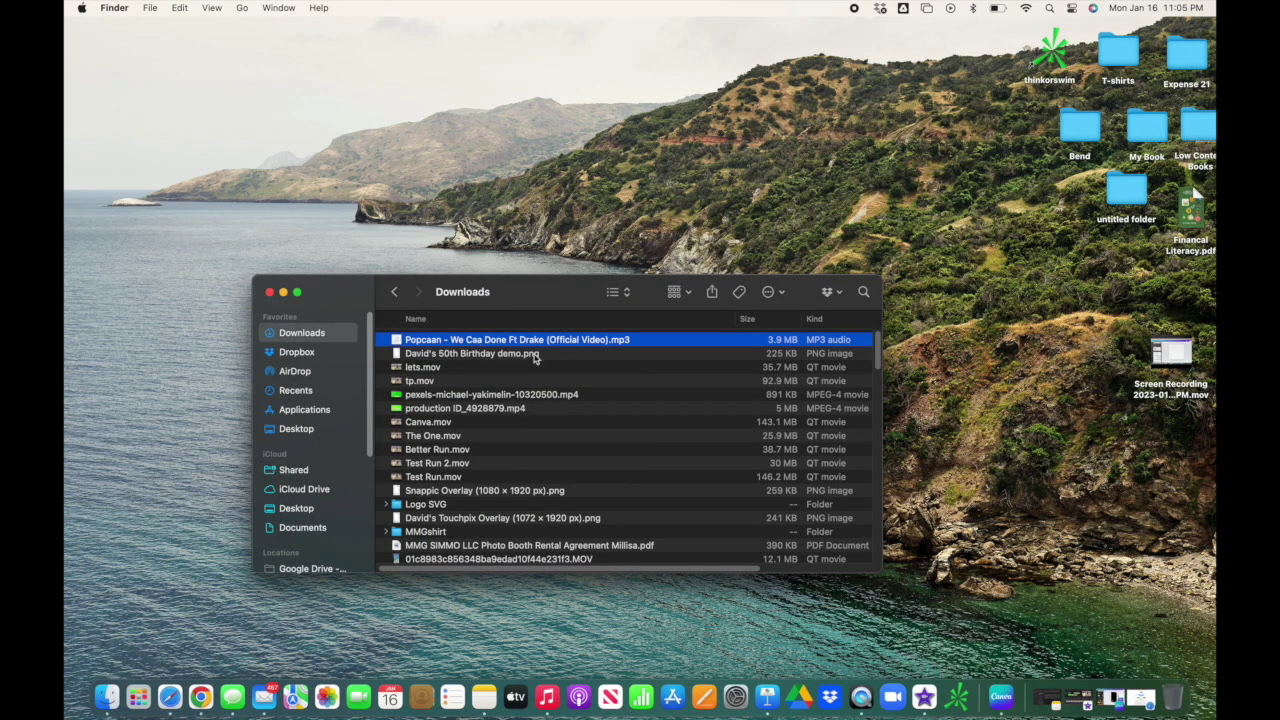
click(951, 10)
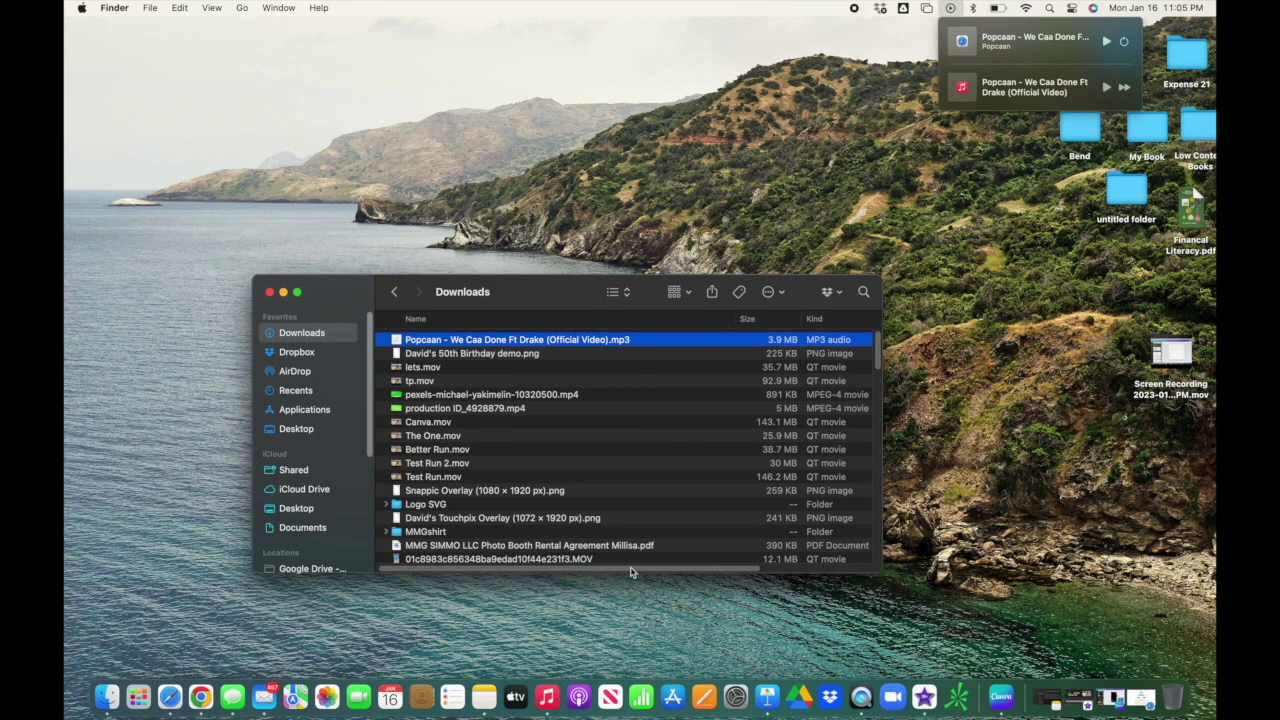
Open the downloaded MP3 in the Music app beside the Downloads window and pause its playback
click(550, 699)
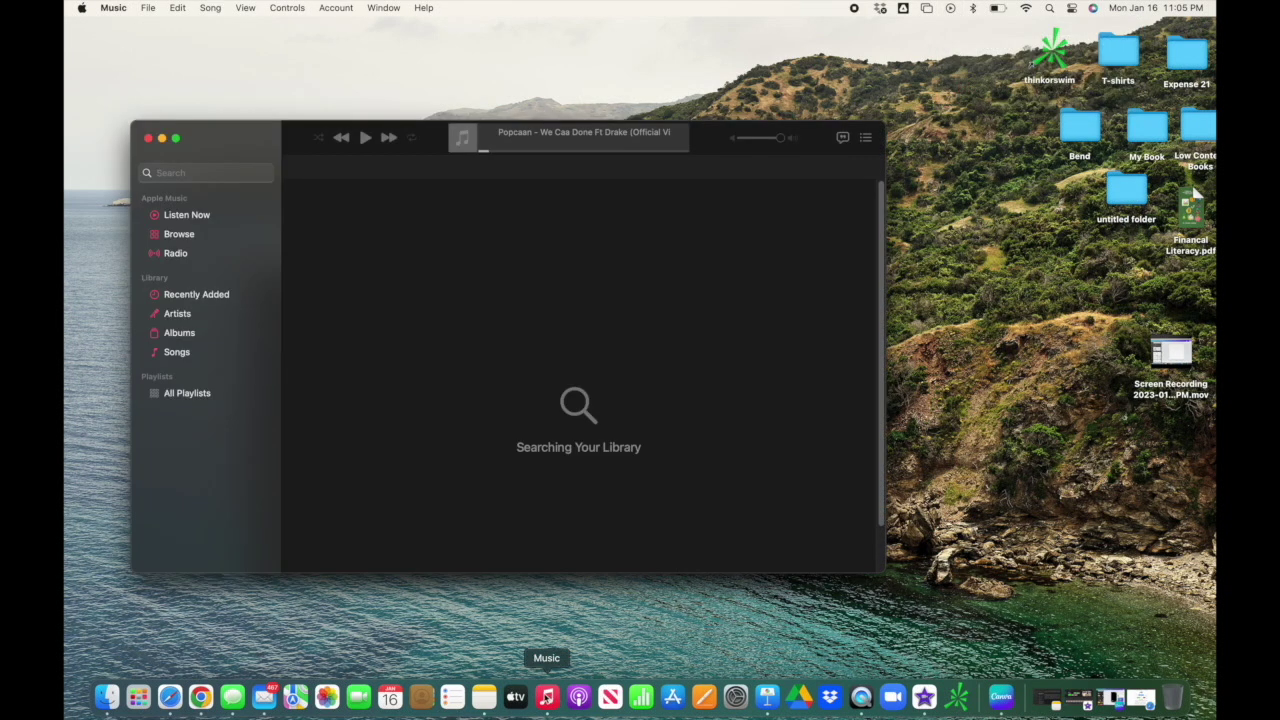
drag(267, 140, 726, 192)
drag(463, 346, 877, 323)
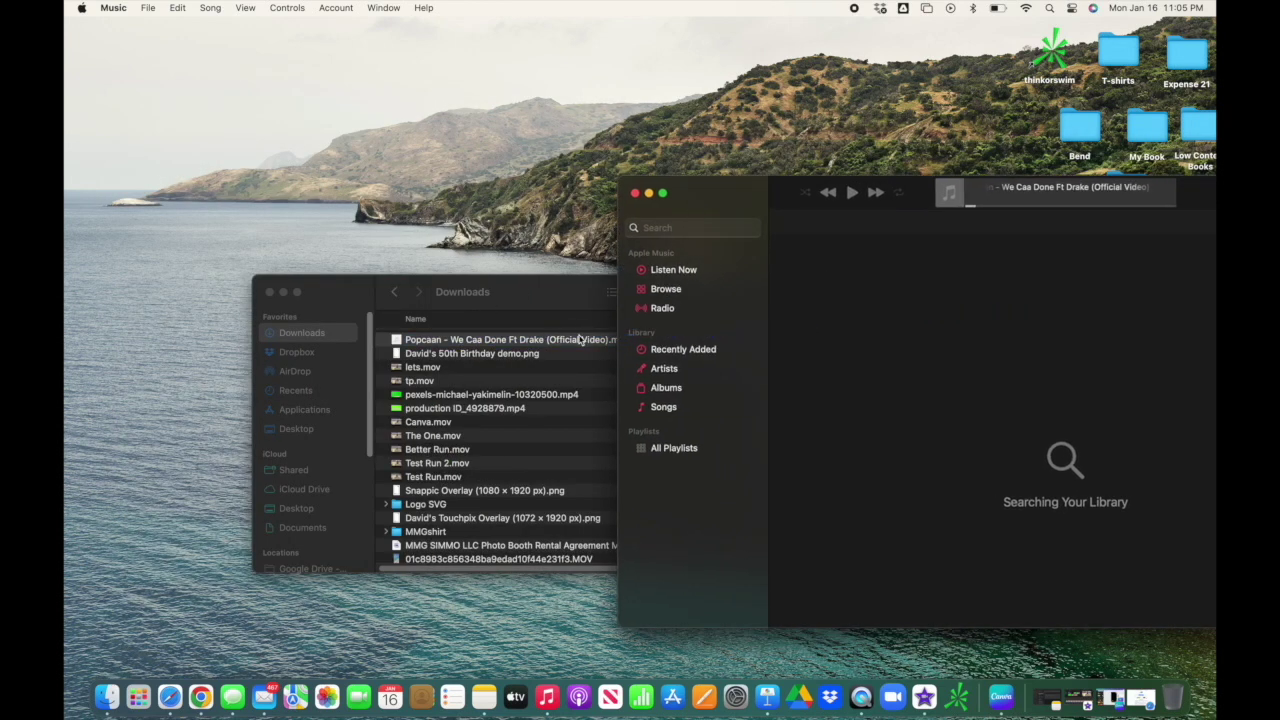
click(580, 340)
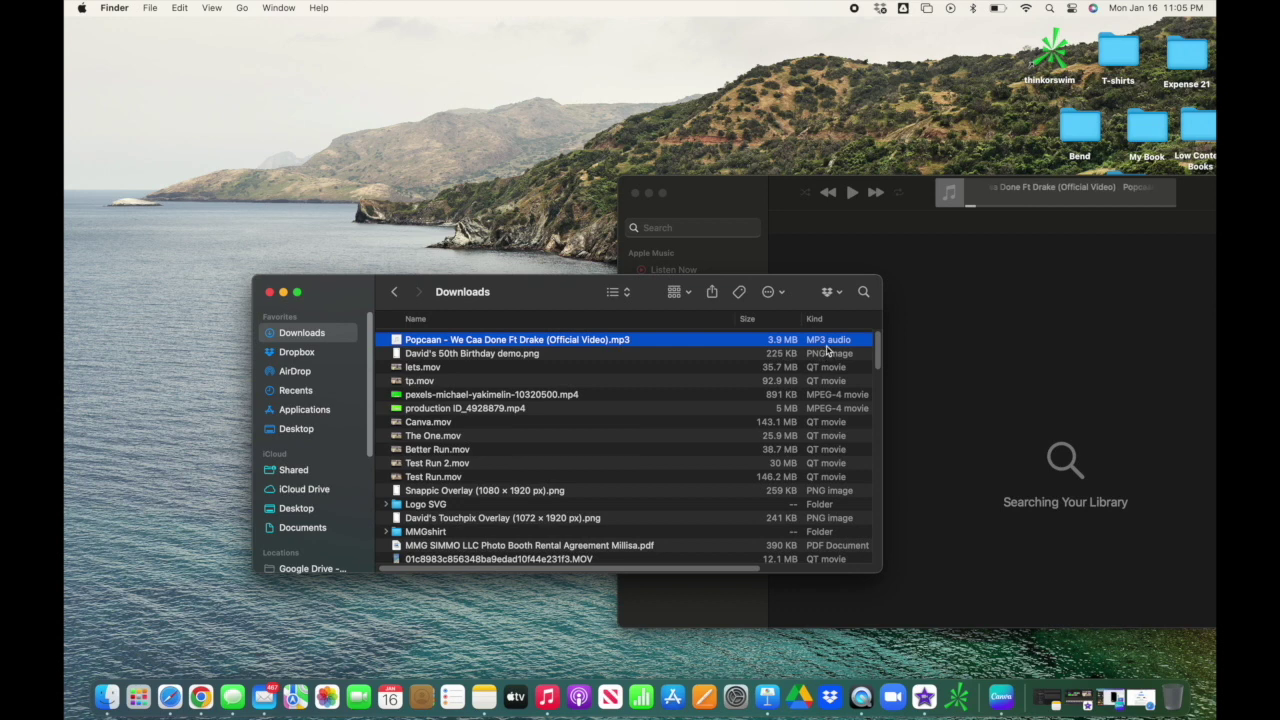
click(634, 285)
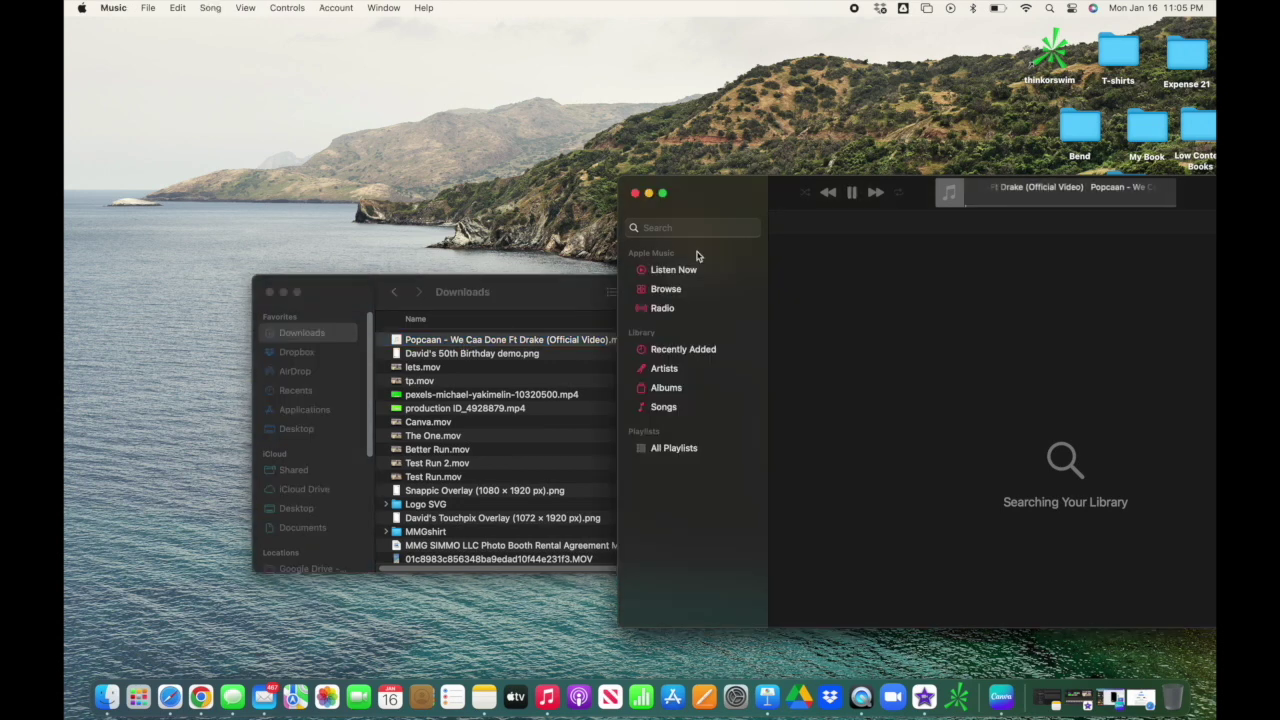
drag(754, 200, 546, 177)
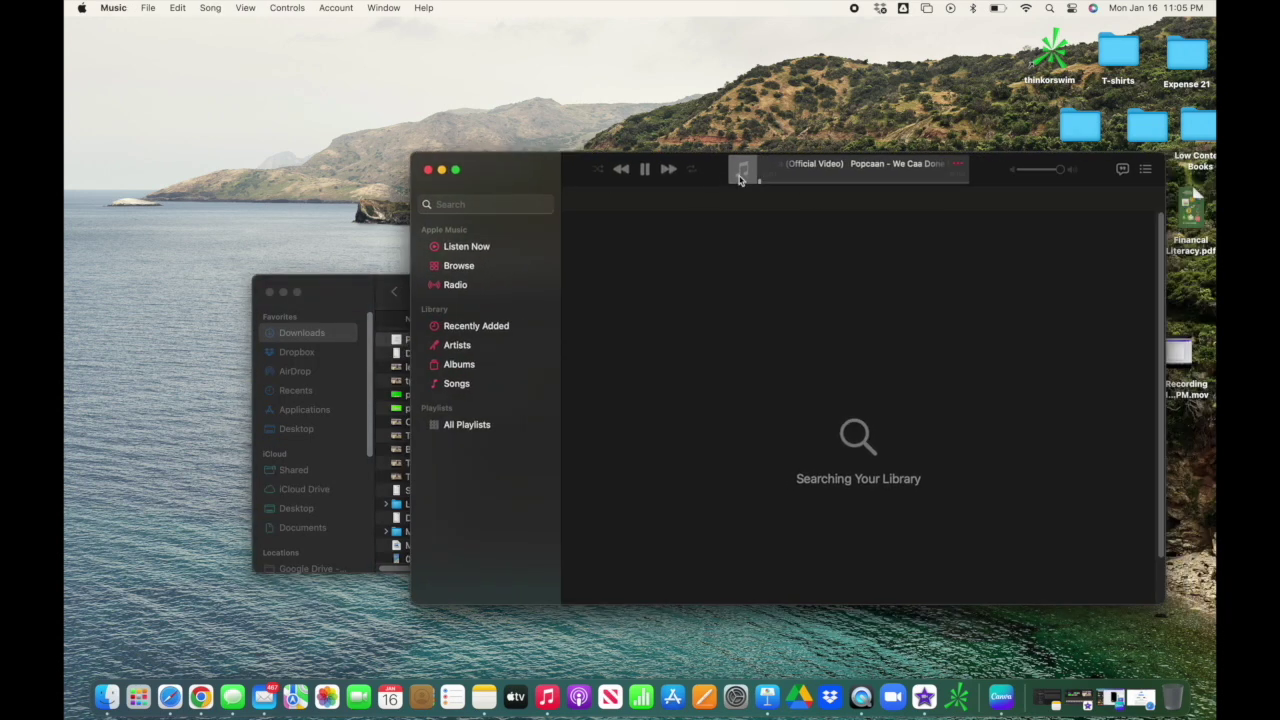
click(645, 169)
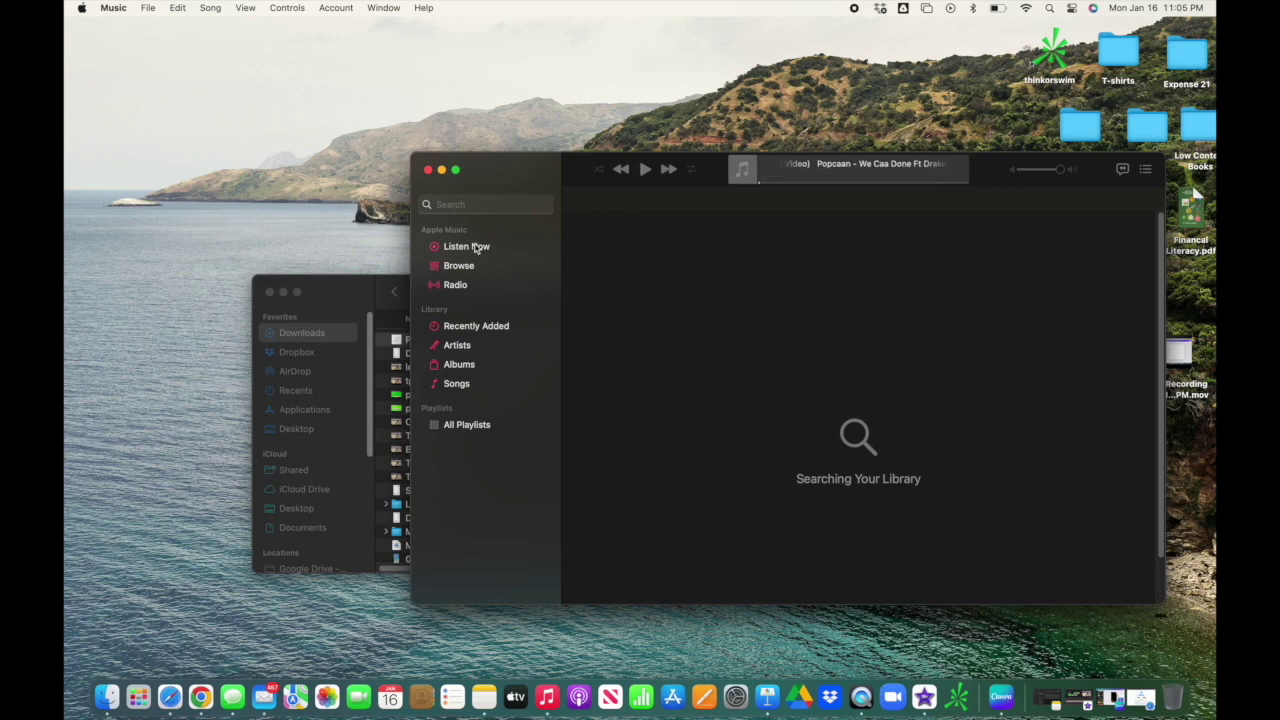
Show the Songs library in Music and select the imported Popcaan song
click(456, 384)
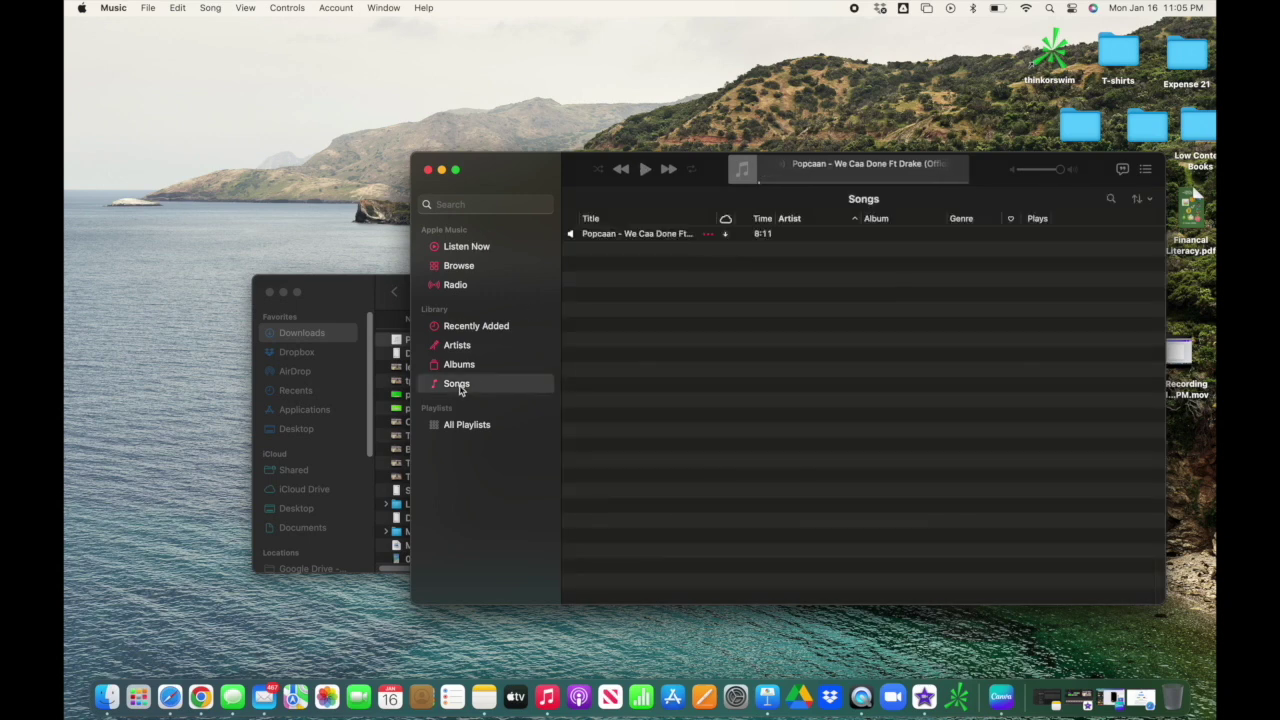
click(653, 235)
drag(535, 170, 431, 148)
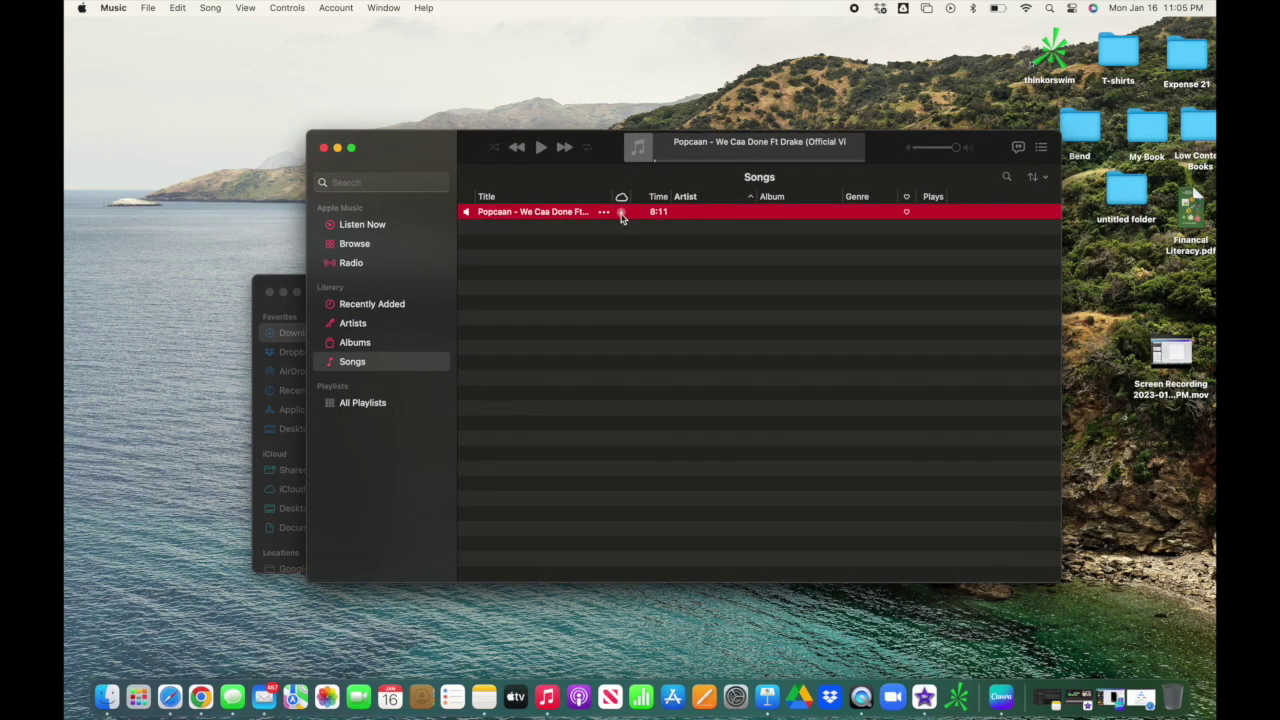
Set the song's start time to 0:20 and stop time to 0:51 in its playback options
right_click(679, 215)
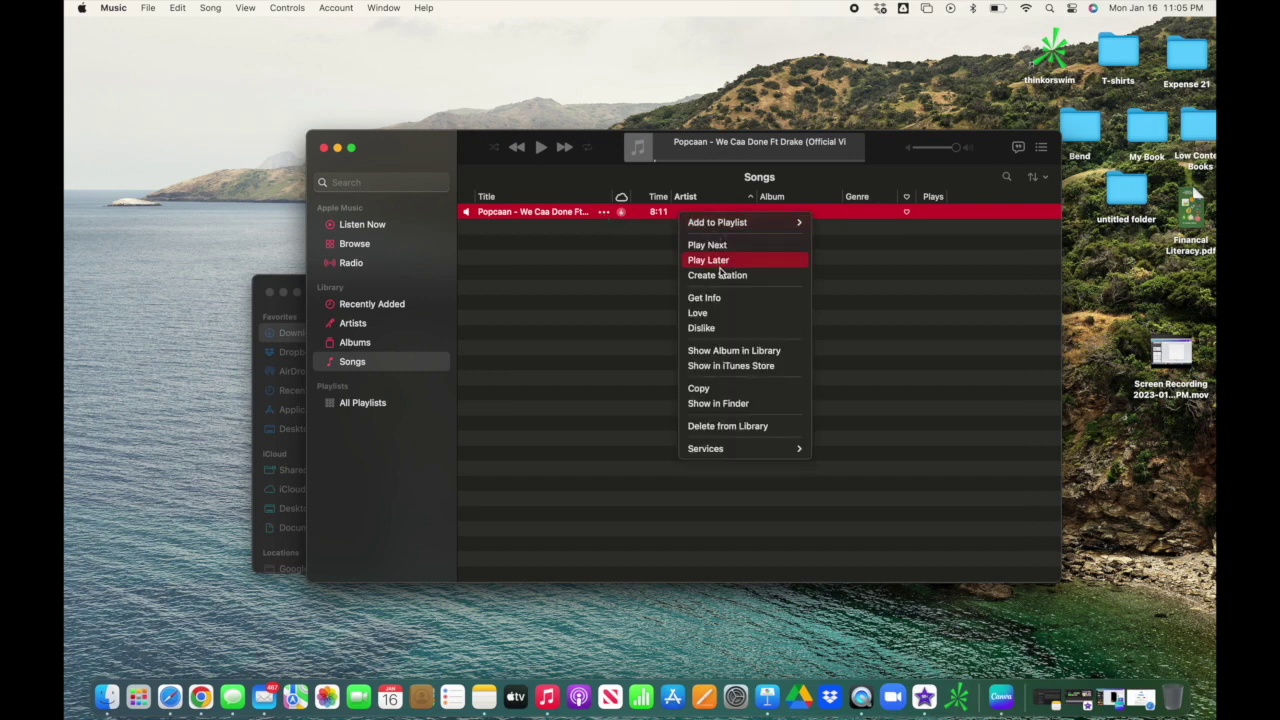
click(716, 299)
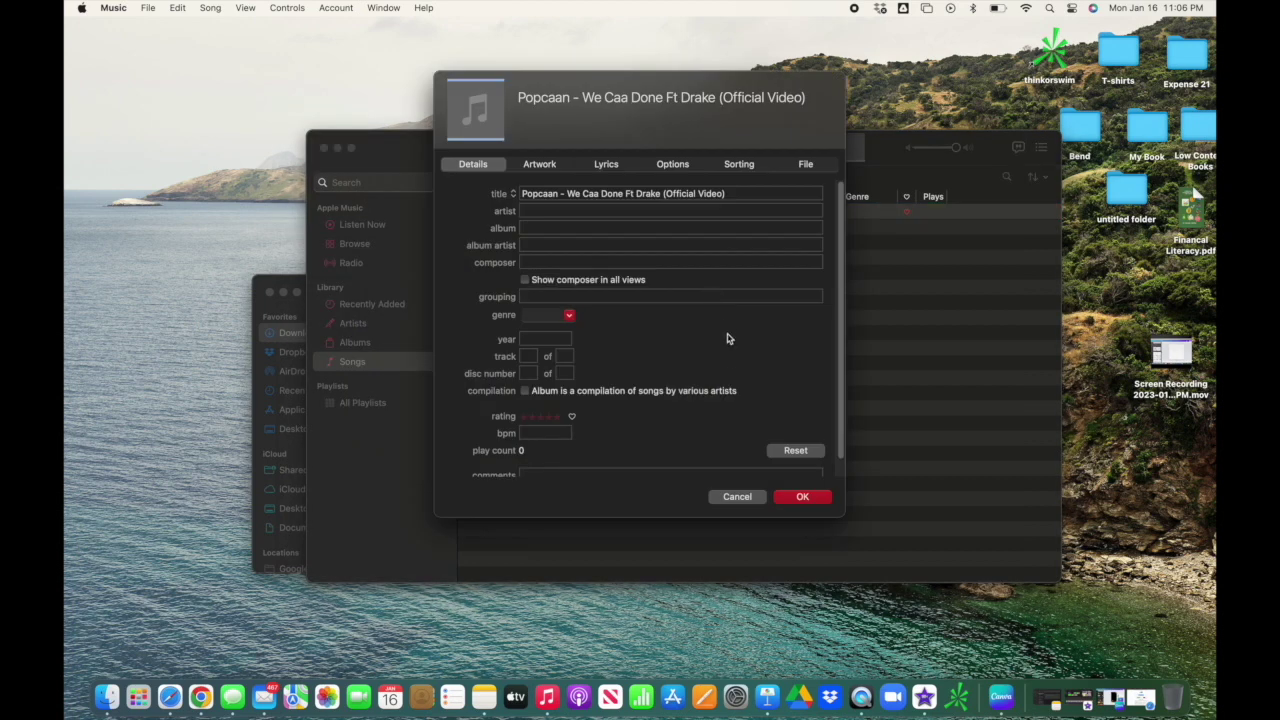
click(672, 164)
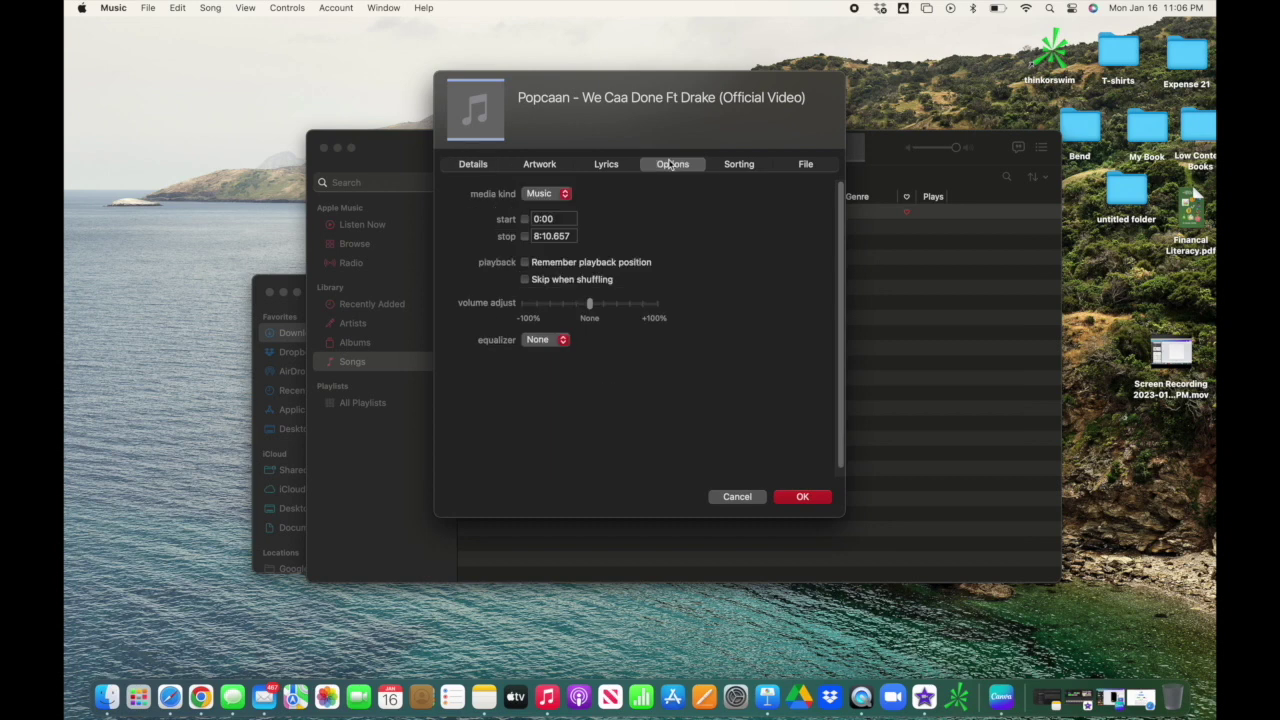
click(560, 219)
drag(560, 219, 537, 220)
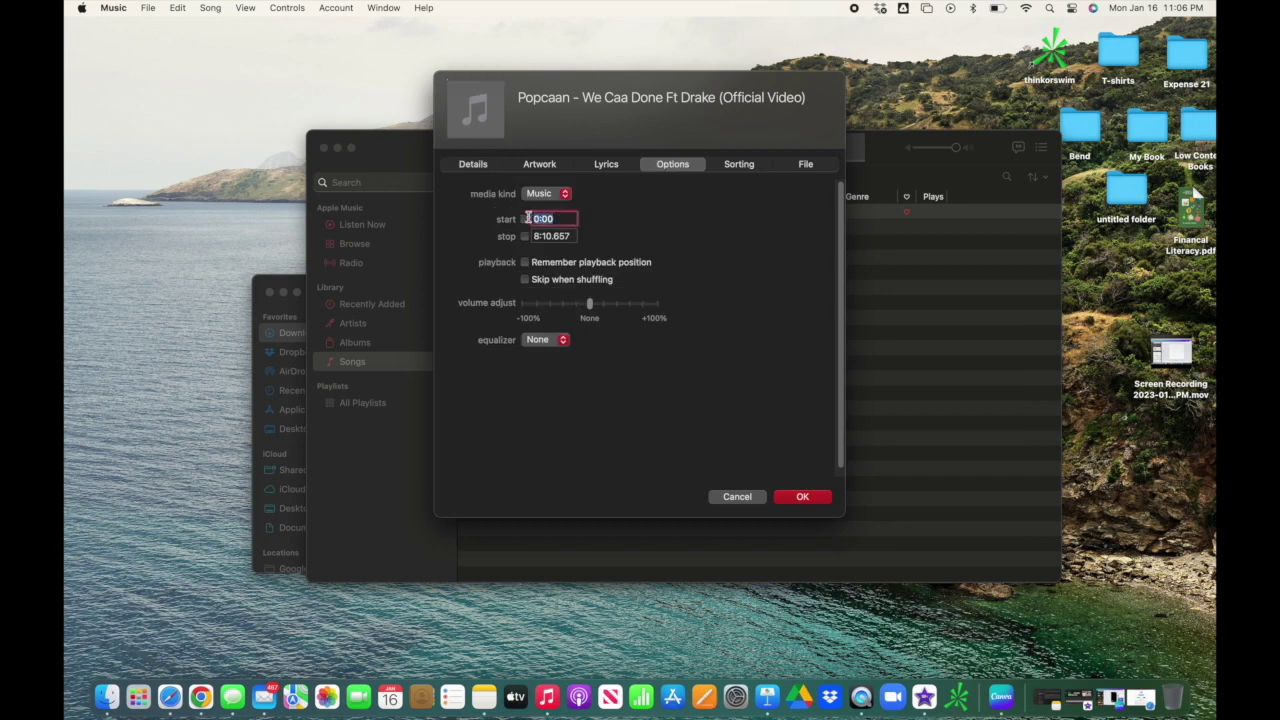
key(Right)
drag(572, 236, 559, 236)
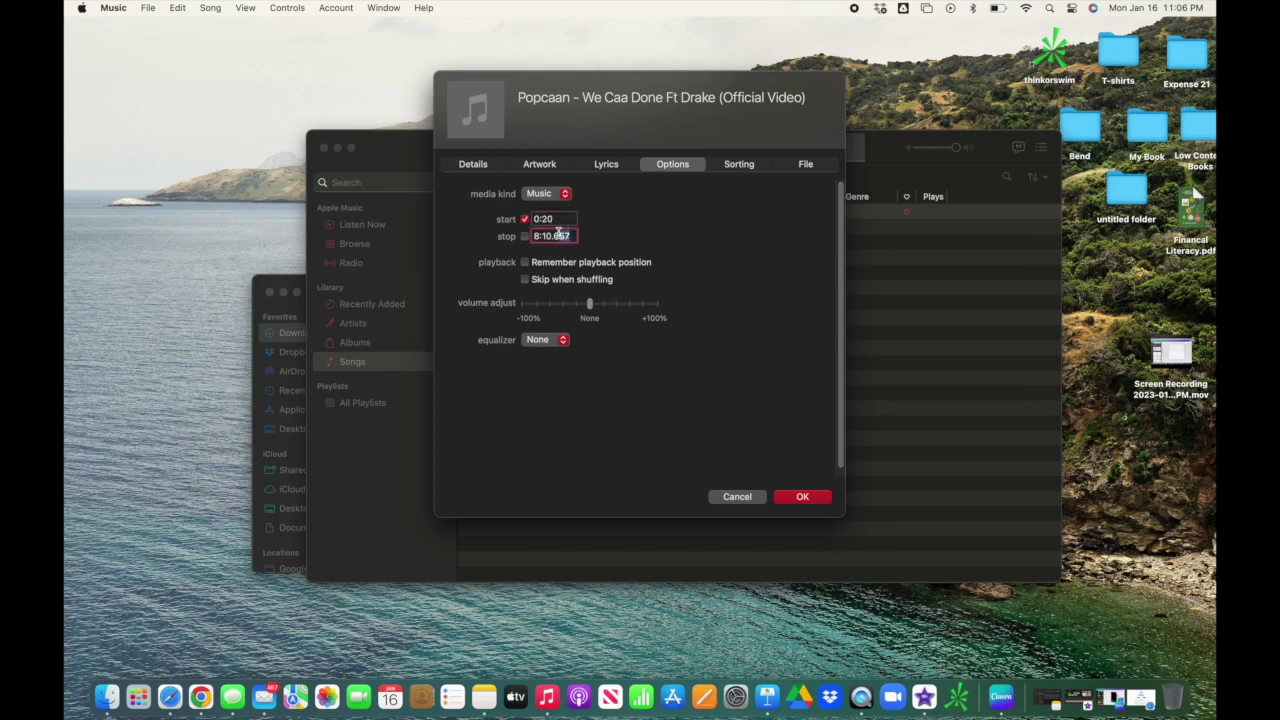
key(BackSpace)
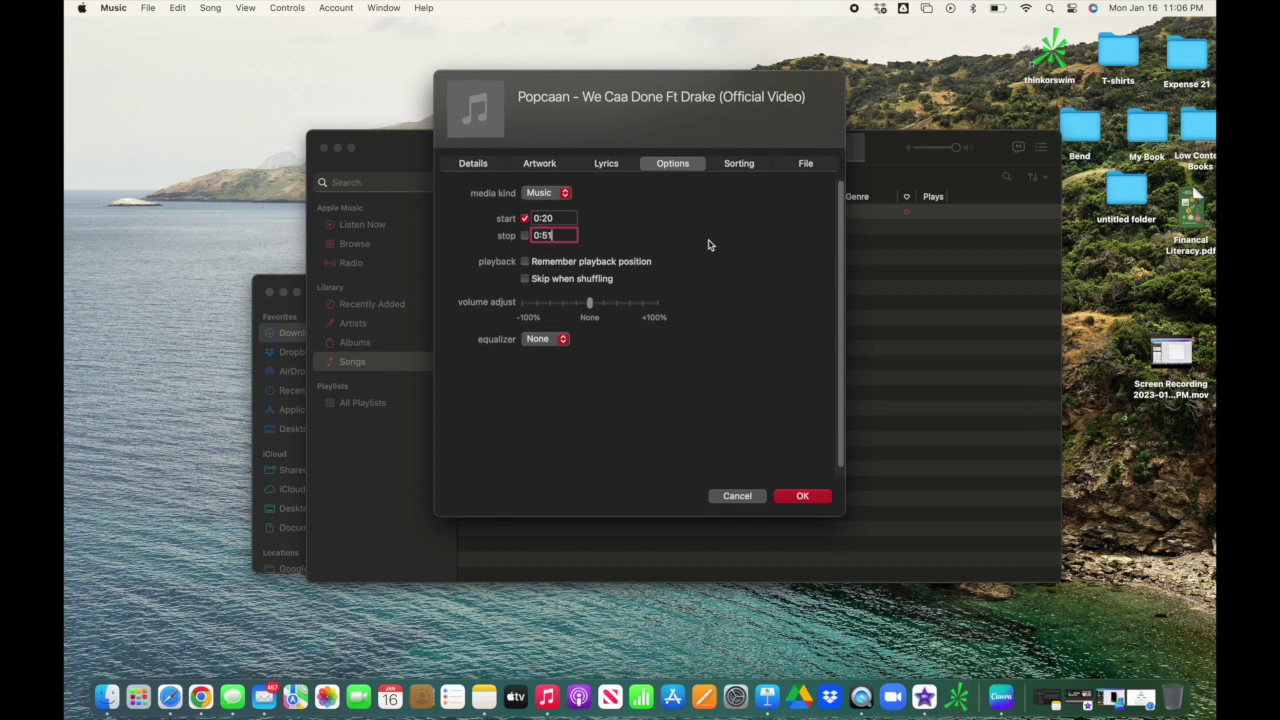
click(803, 495)
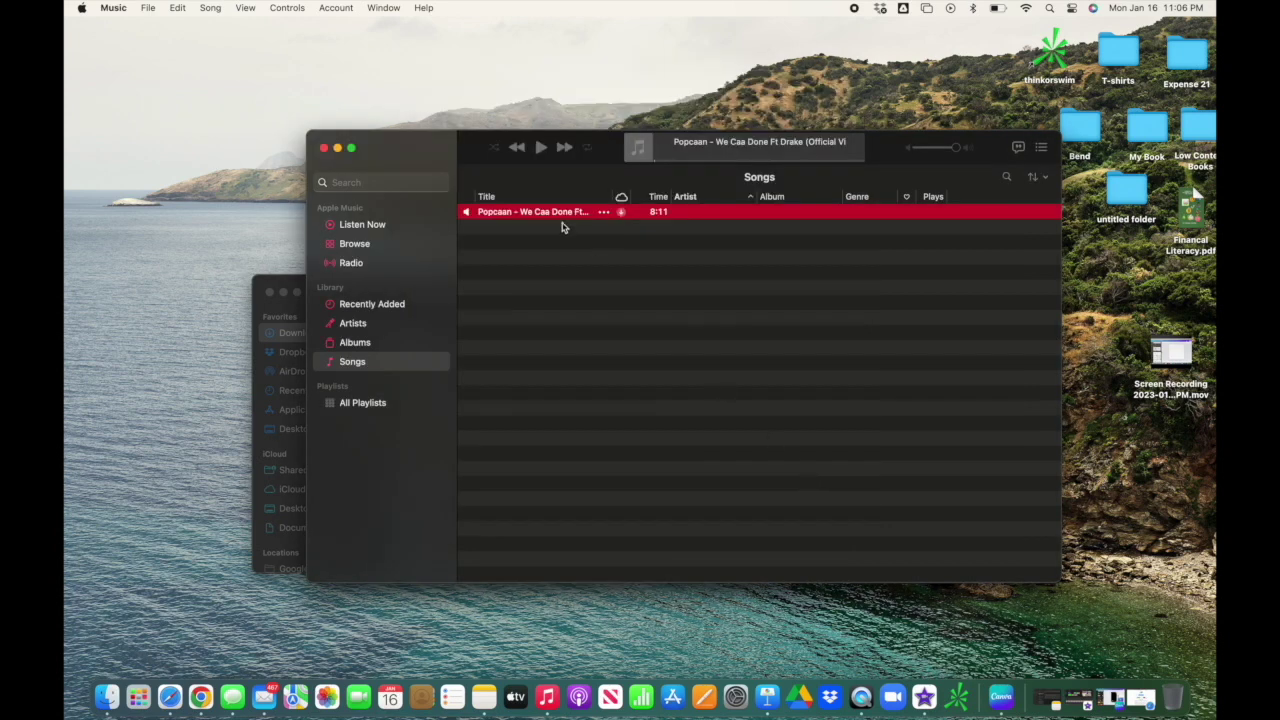
Preview the trimmed song, pause it, and create an AAC version of it
double_click(555, 218)
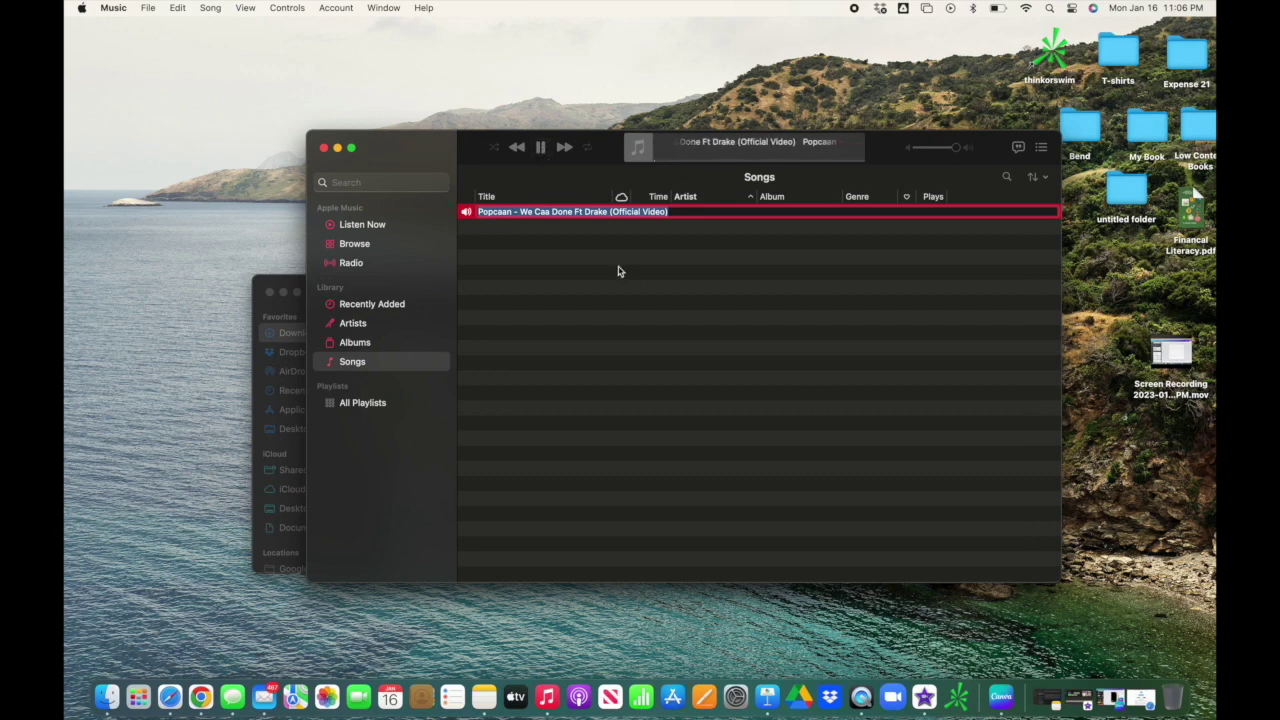
click(540, 148)
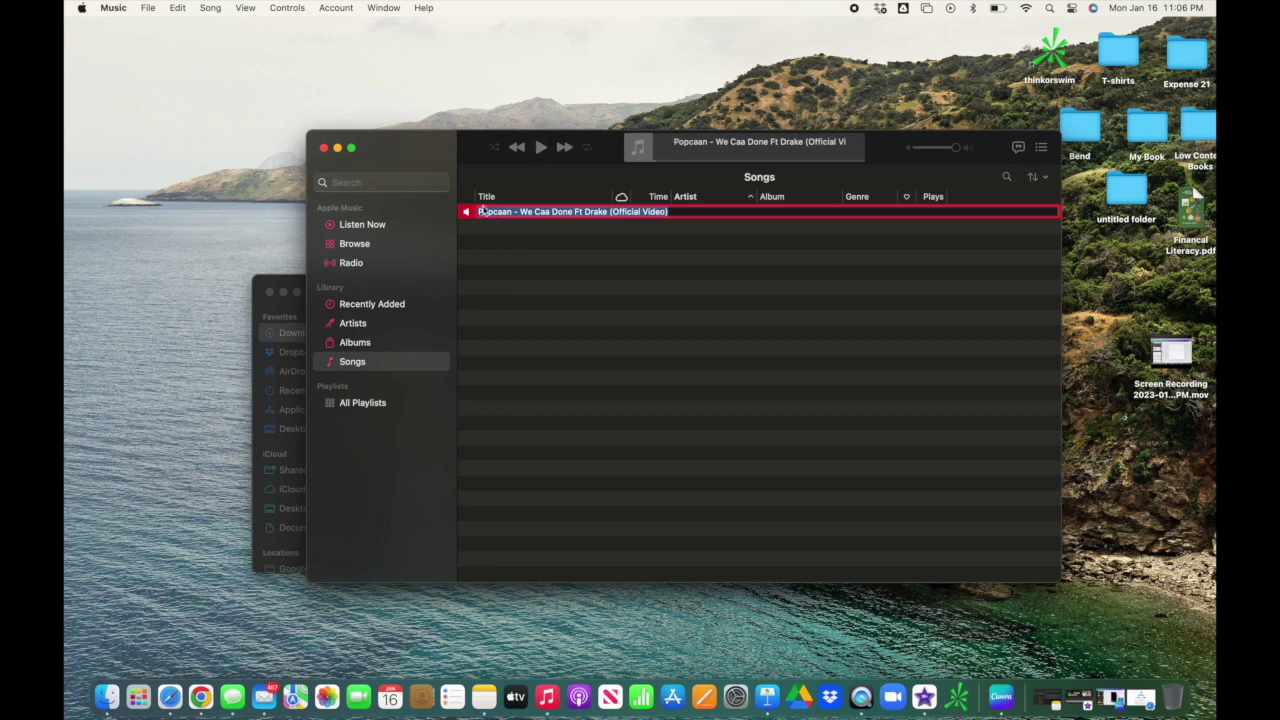
click(148, 8)
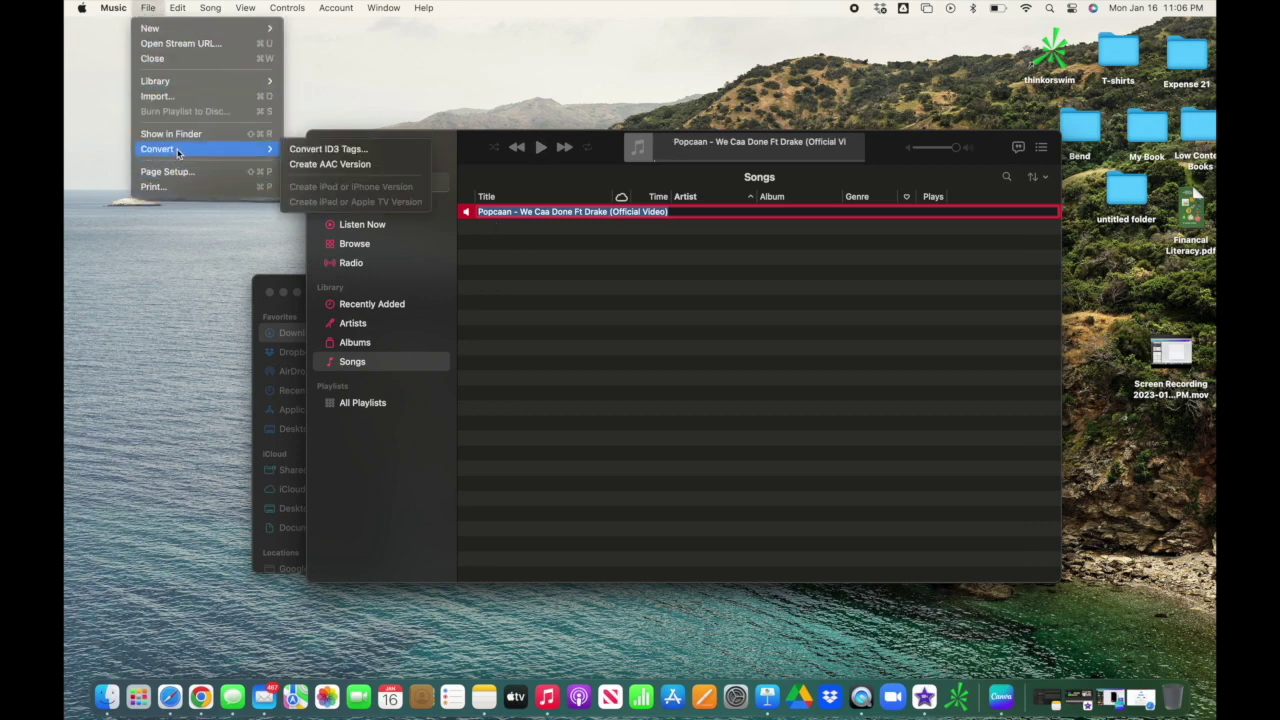
click(337, 163)
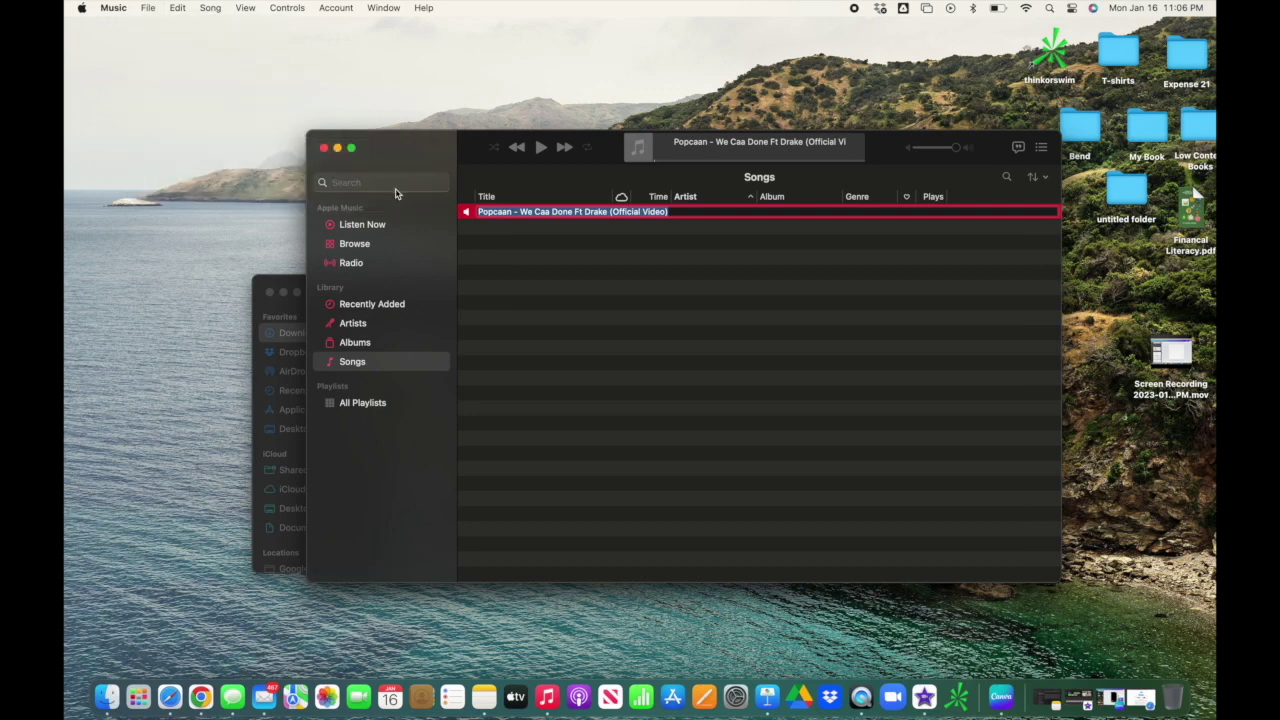
Copy the new shortened version of the song from Music to the desktop and minimize Music
drag(431, 149, 565, 364)
drag(490, 279, 538, 60)
click(744, 444)
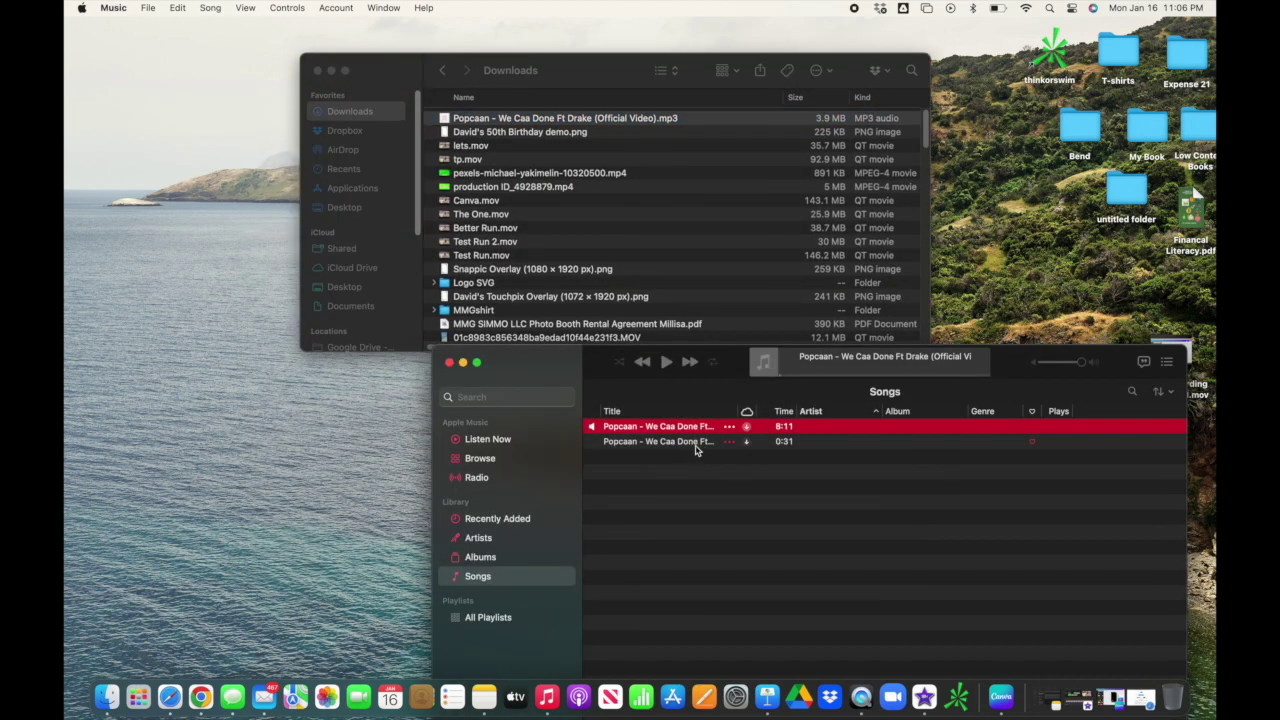
drag(649, 449, 290, 432)
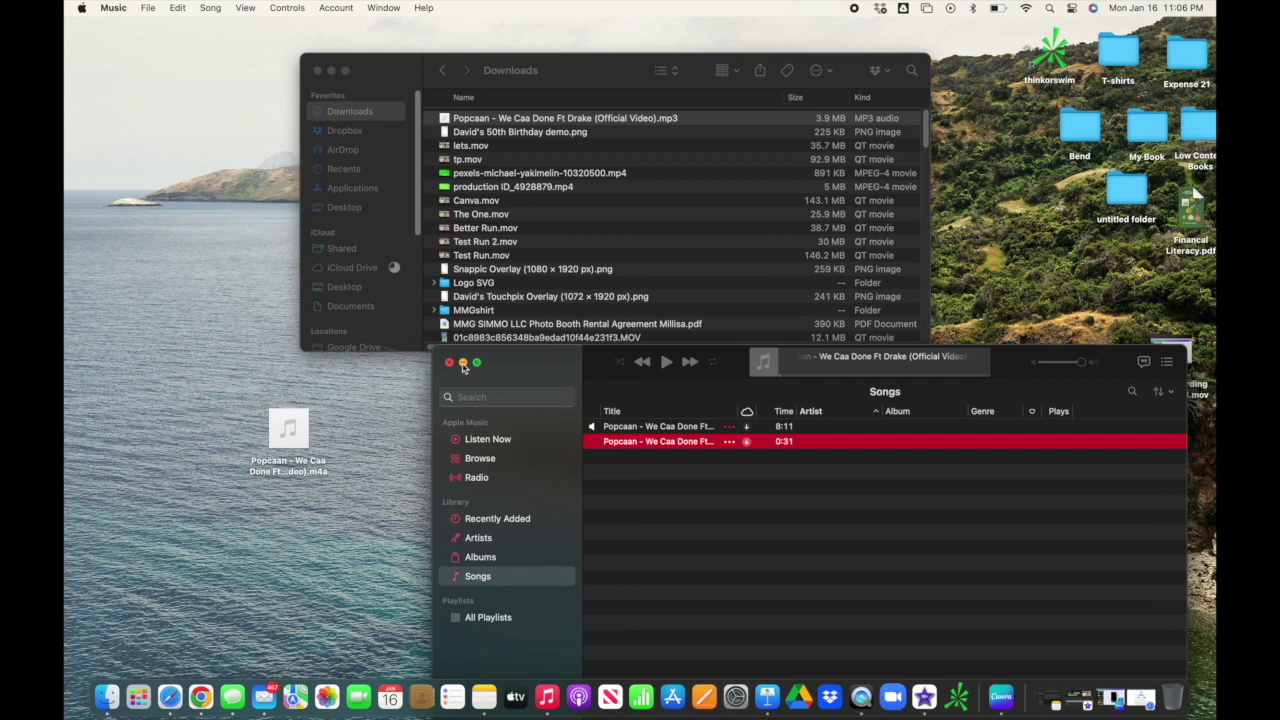
key(super+m)
Rename the song file on the desktop, changing its extension from m4a to mp3, and confirm the new extension
click(317, 477)
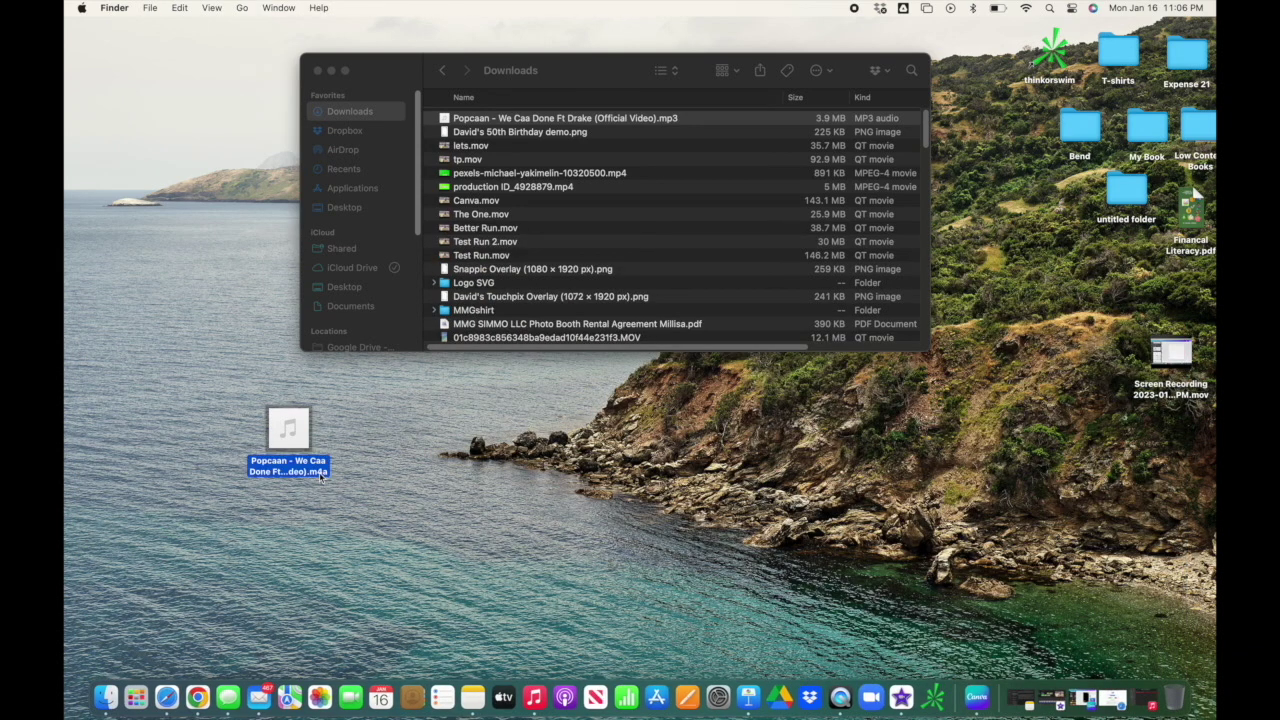
right_click(315, 476)
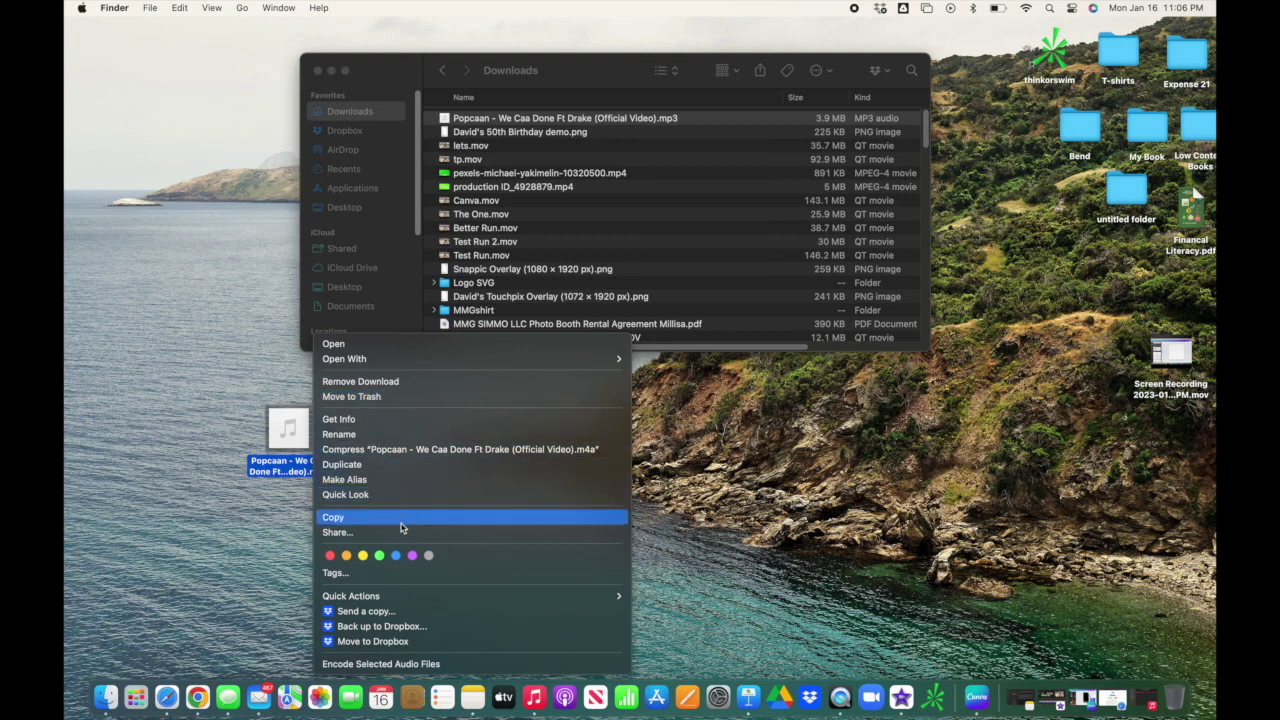
click(365, 435)
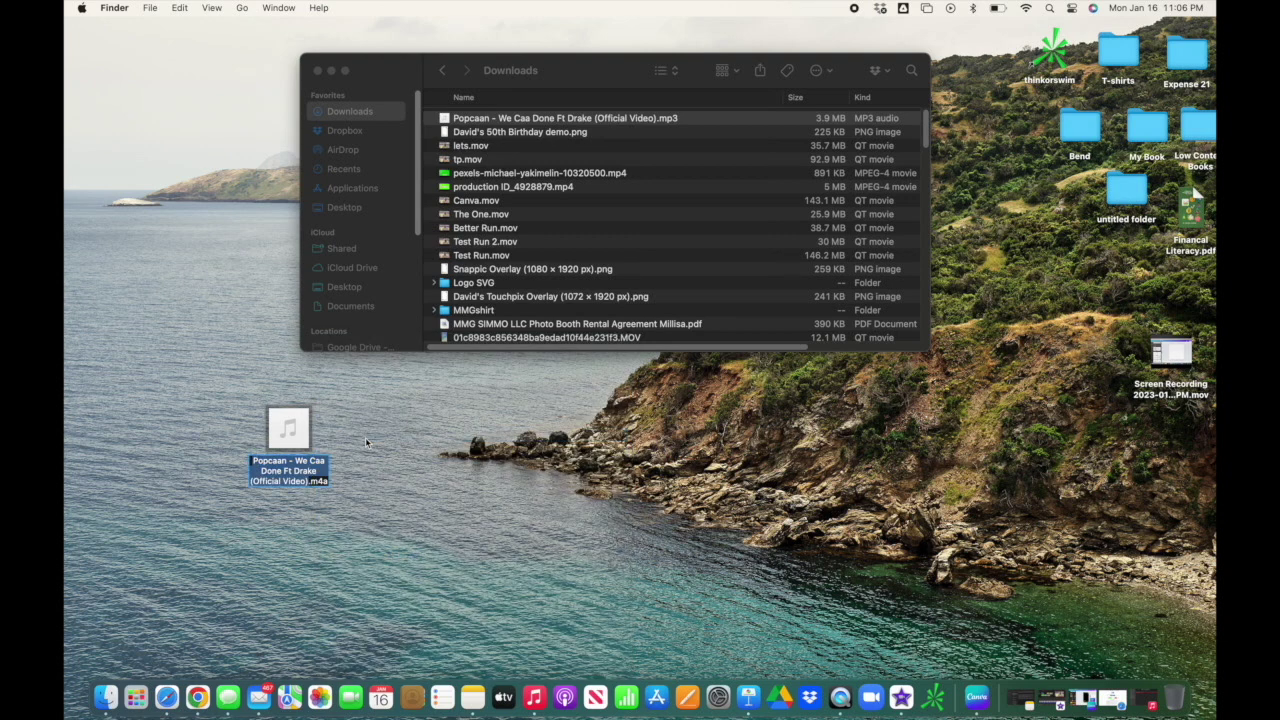
click(321, 481)
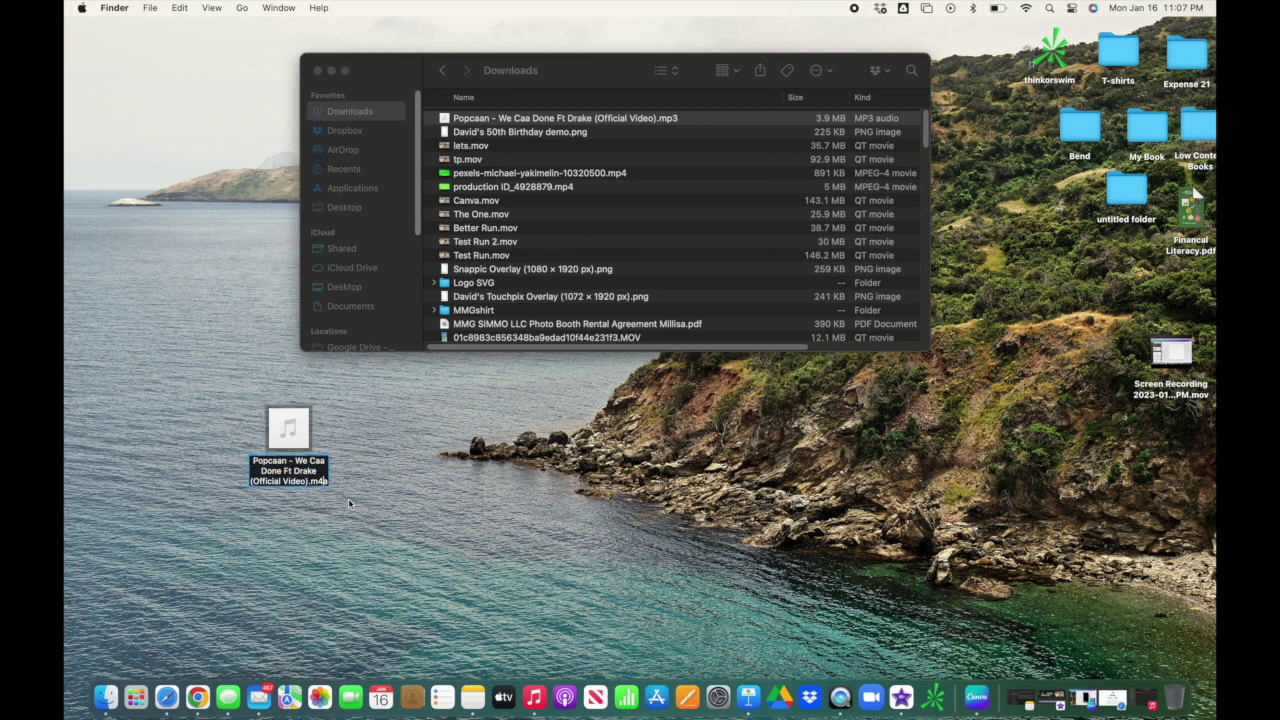
key(BackSpace)
key(BackSpace)
text(p3)
key(Return)
click(680, 291)
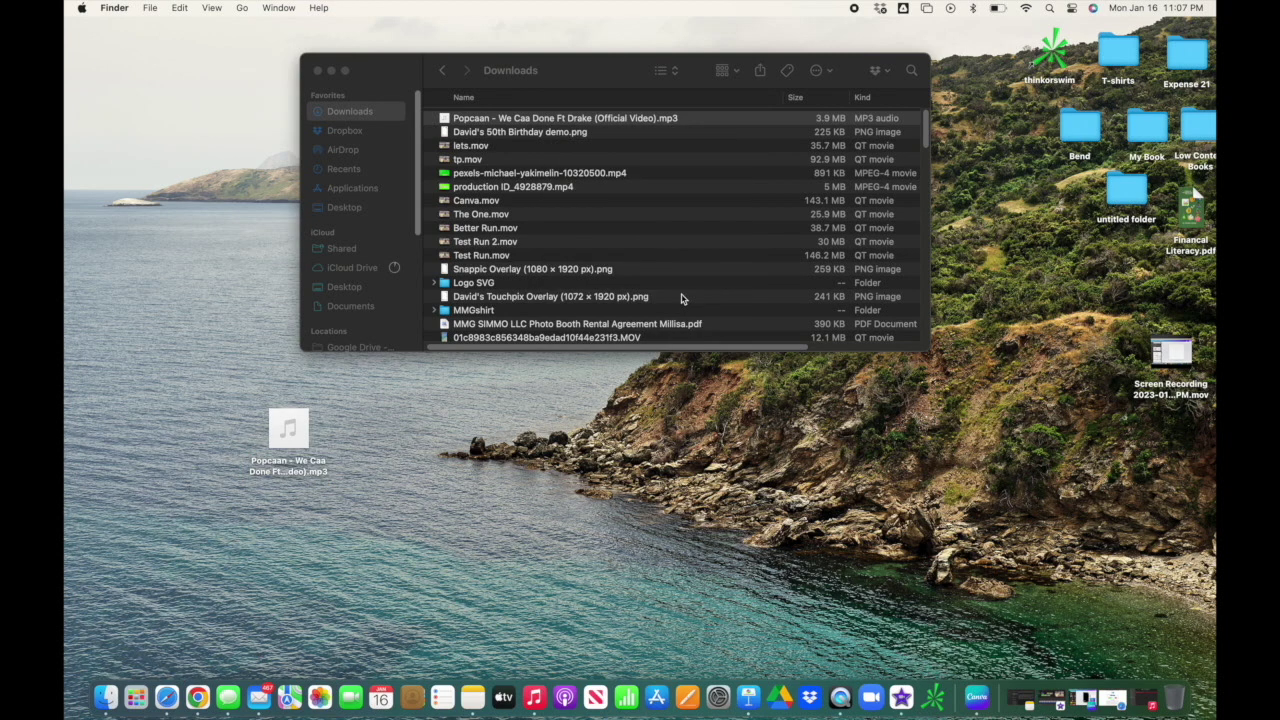
Close the Downloads window, switch back to Safari, and close the YtMp3 and YouTube tabs to return to the Touchpix account page
click(318, 71)
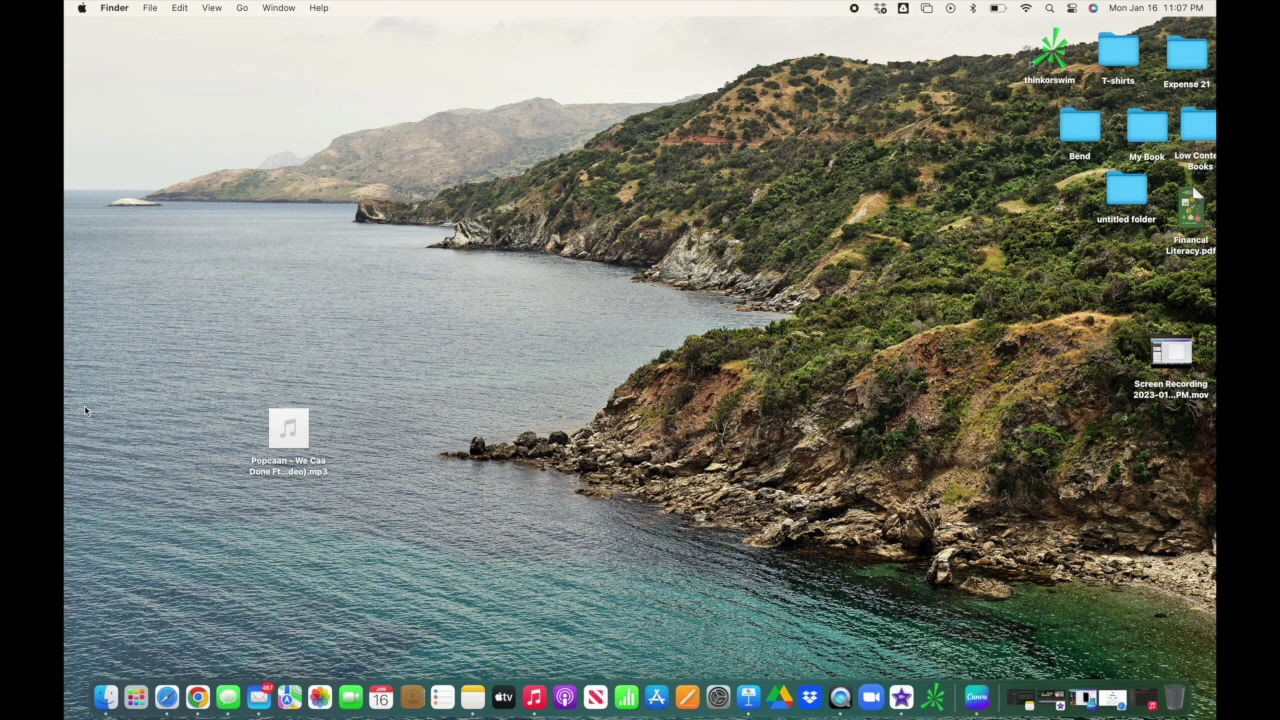
click(166, 697)
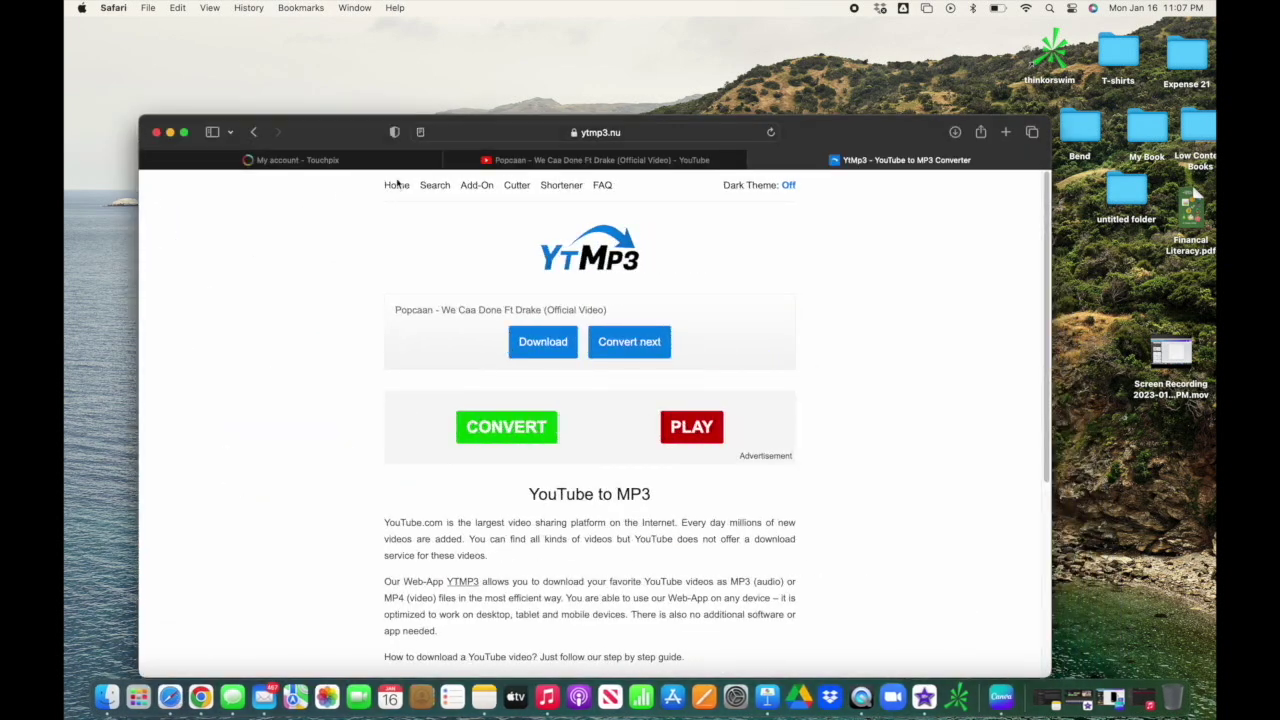
click(755, 160)
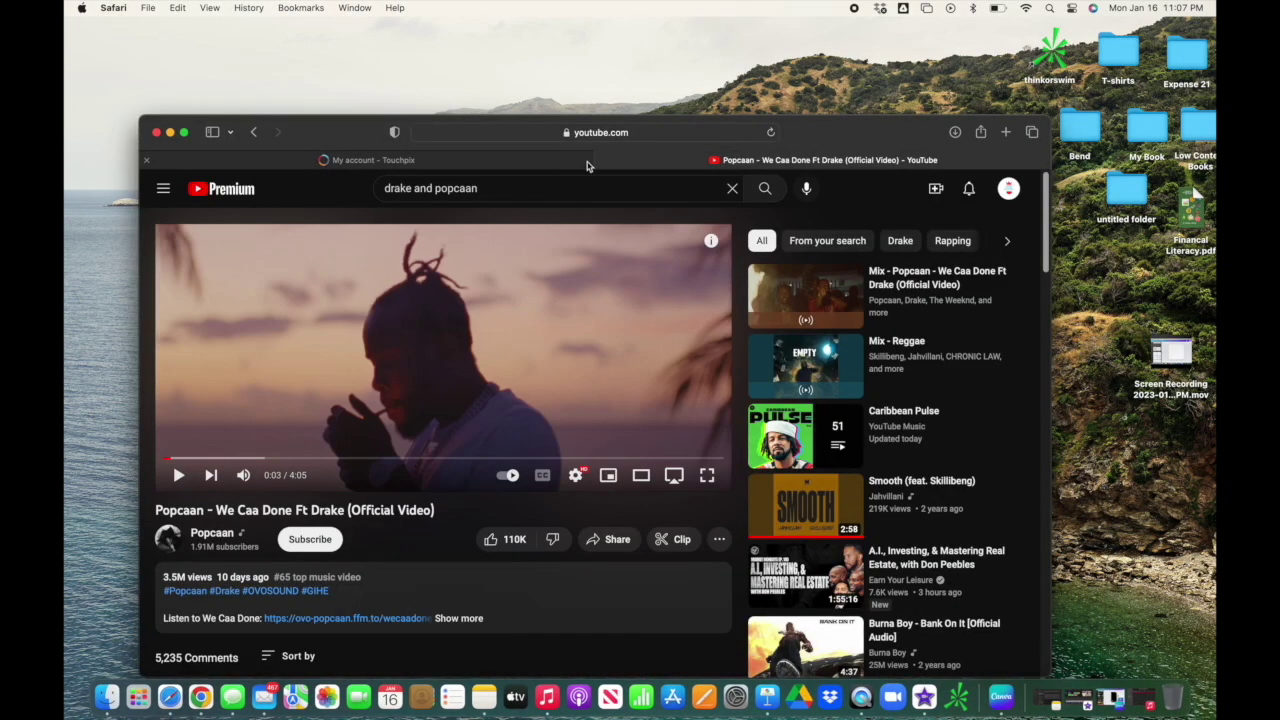
click(603, 160)
scroll(485, 325, down, 2)
scroll(489, 294, up, 2)
mouse_move(438, 186)
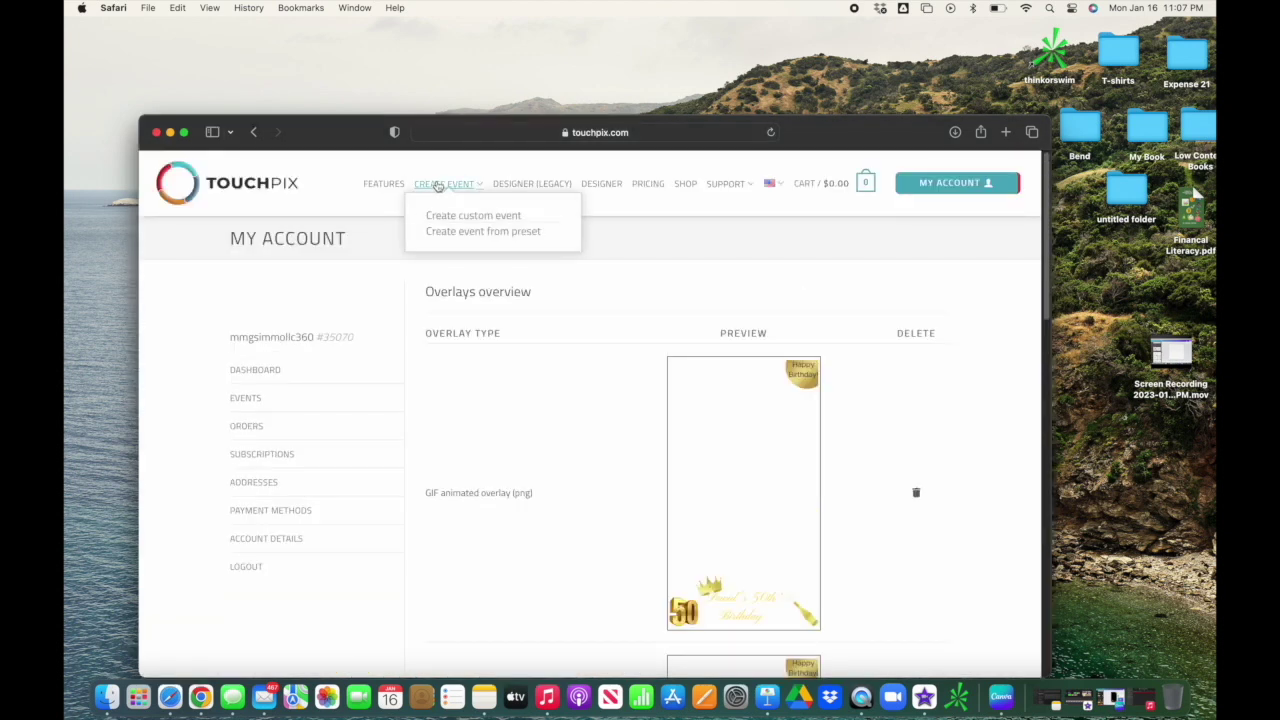
Open the Demo event for editing from the account's event list
mouse_move(955, 183)
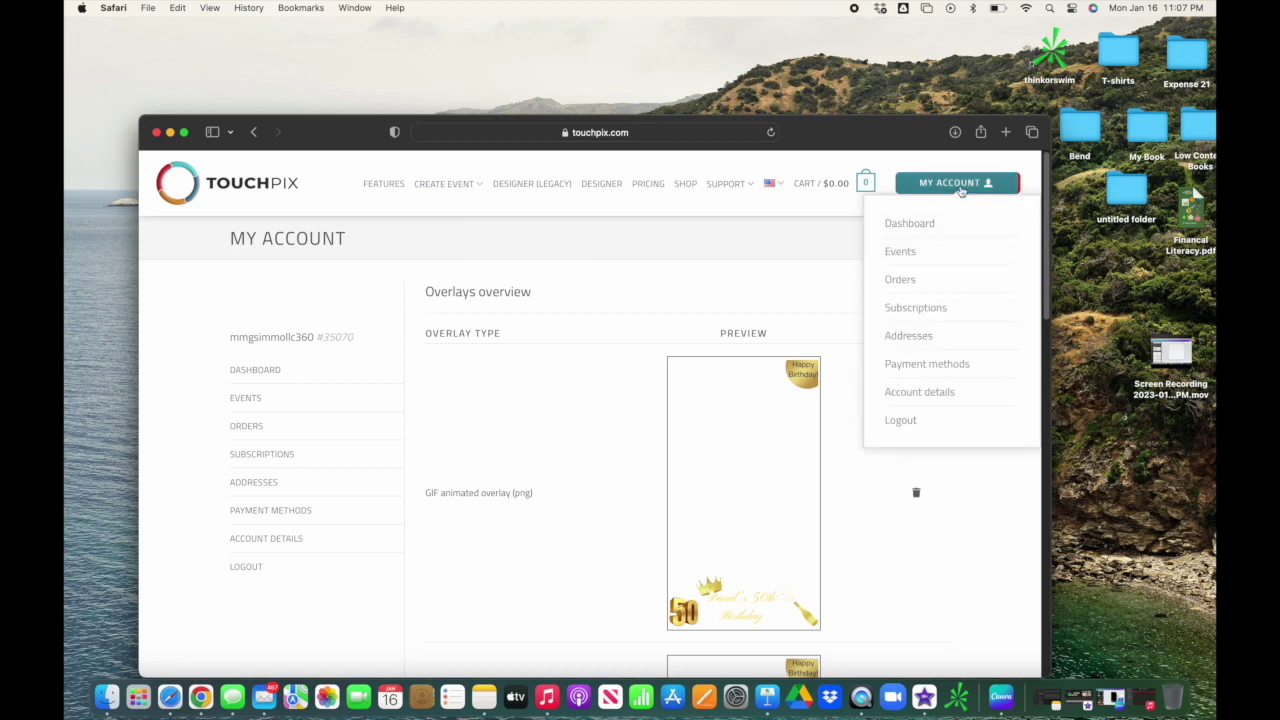
click(912, 253)
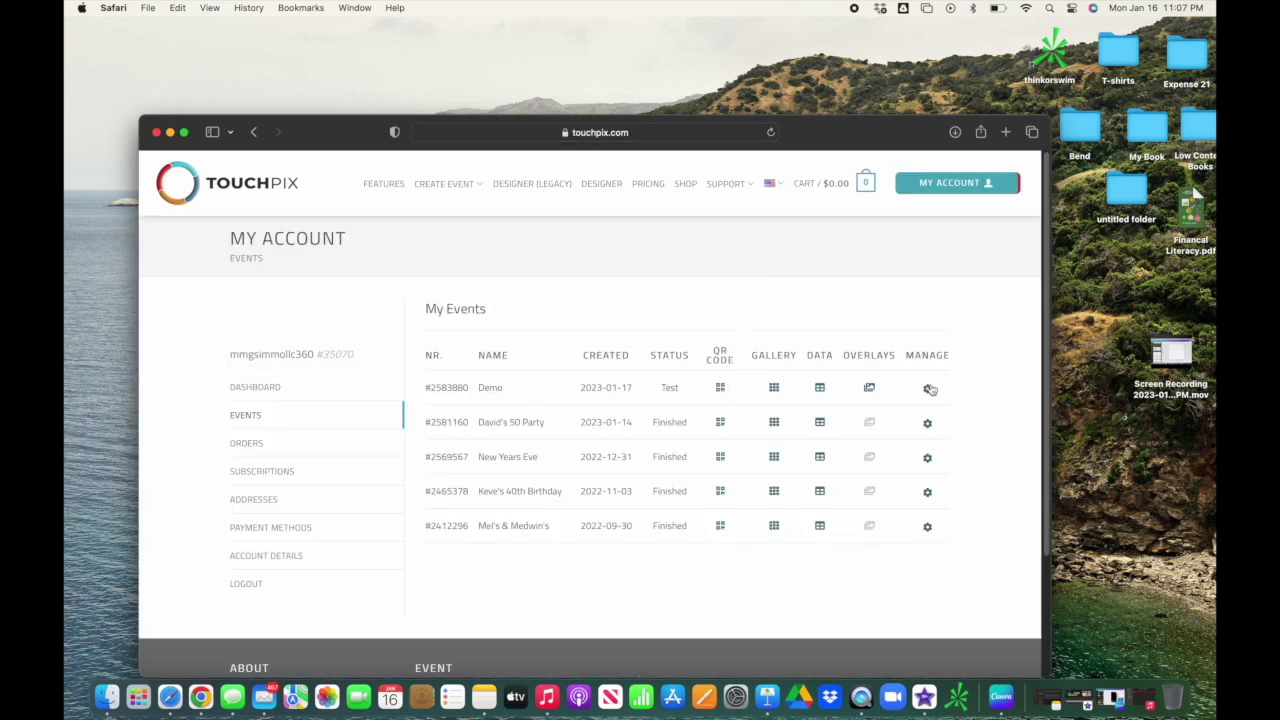
mouse_move(930, 389)
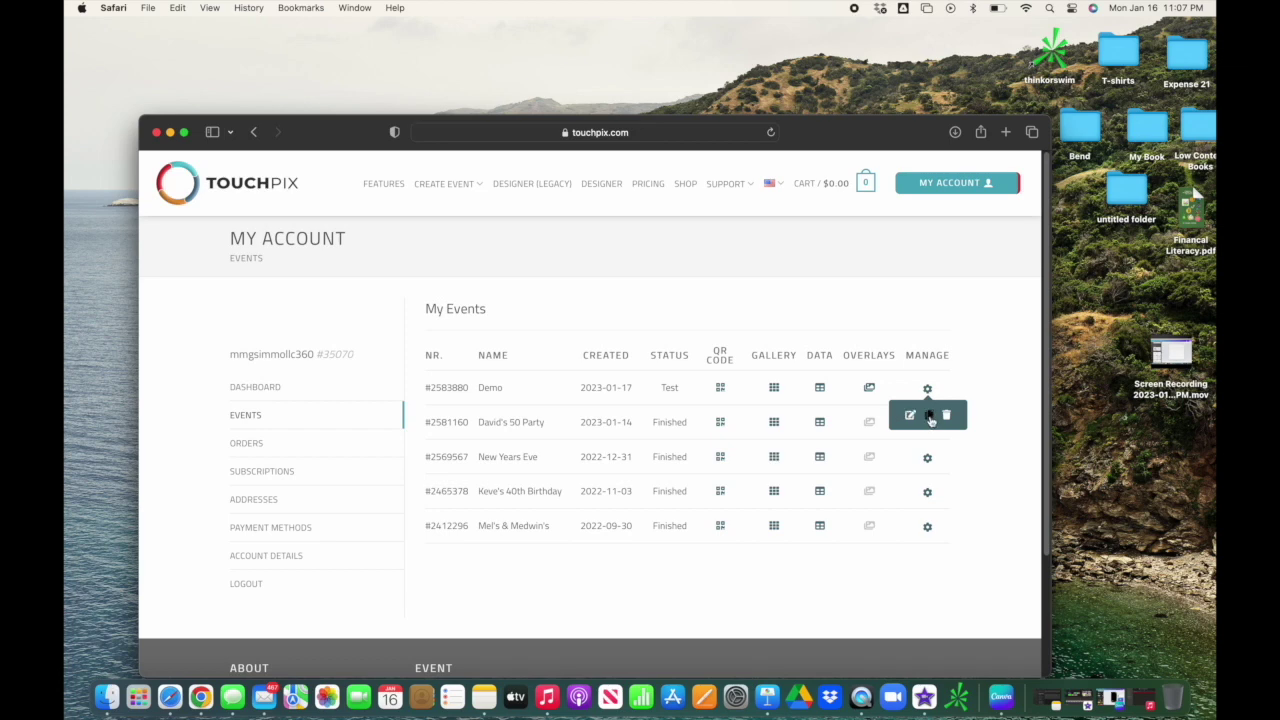
click(913, 417)
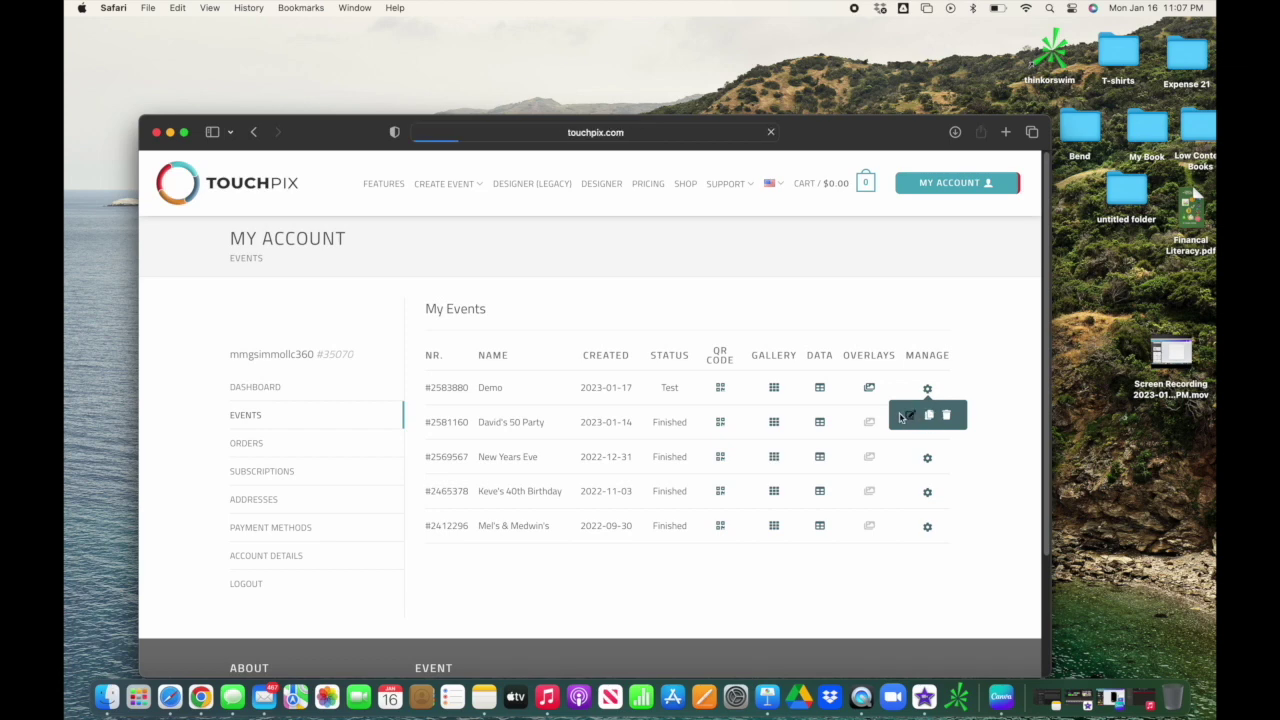
scroll(762, 456, down, 3)
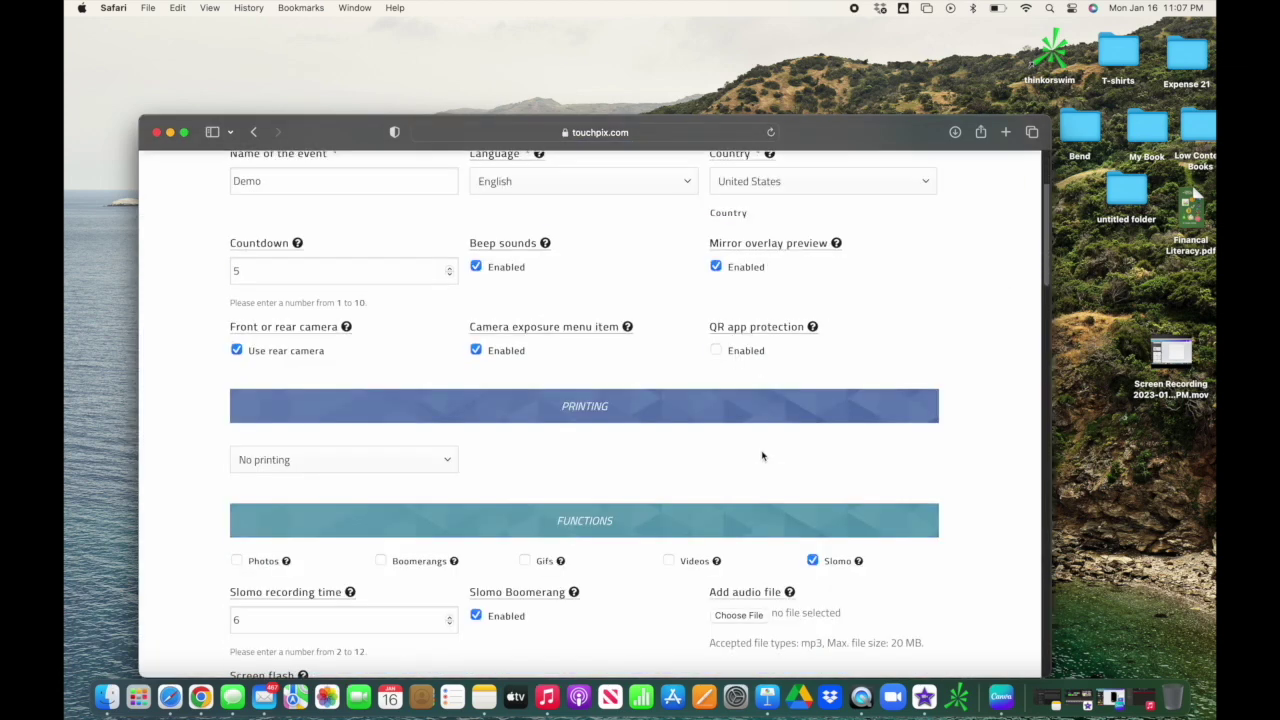
Add the shortened Popcaan MP3 from the desktop as the audio file for the event's Slomo function
scroll(762, 456, down, 6)
scroll(783, 320, up, 3)
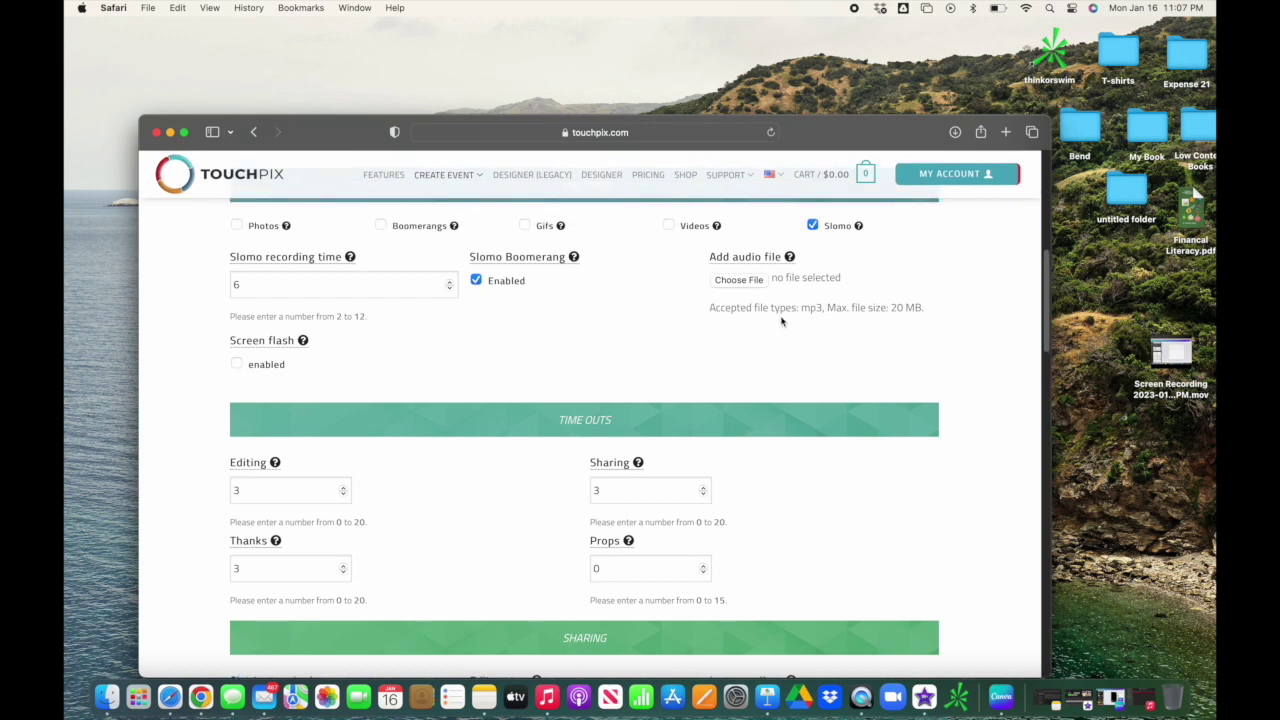
click(739, 397)
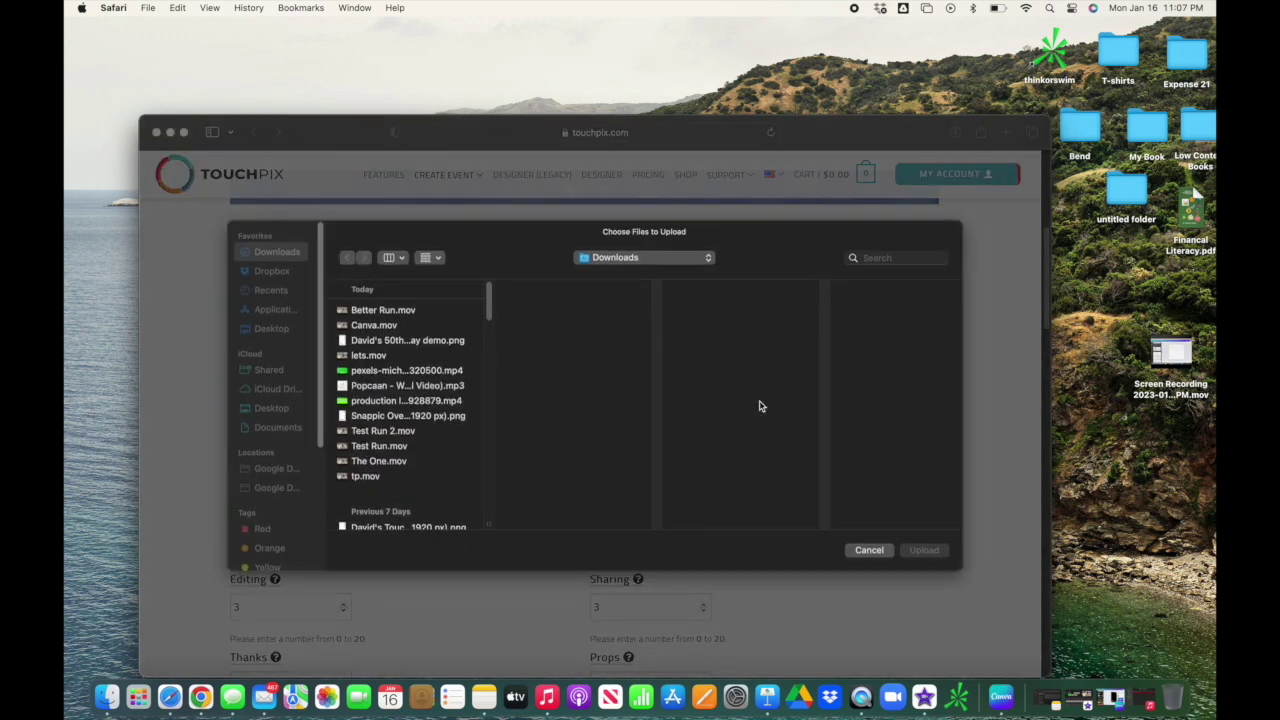
click(263, 329)
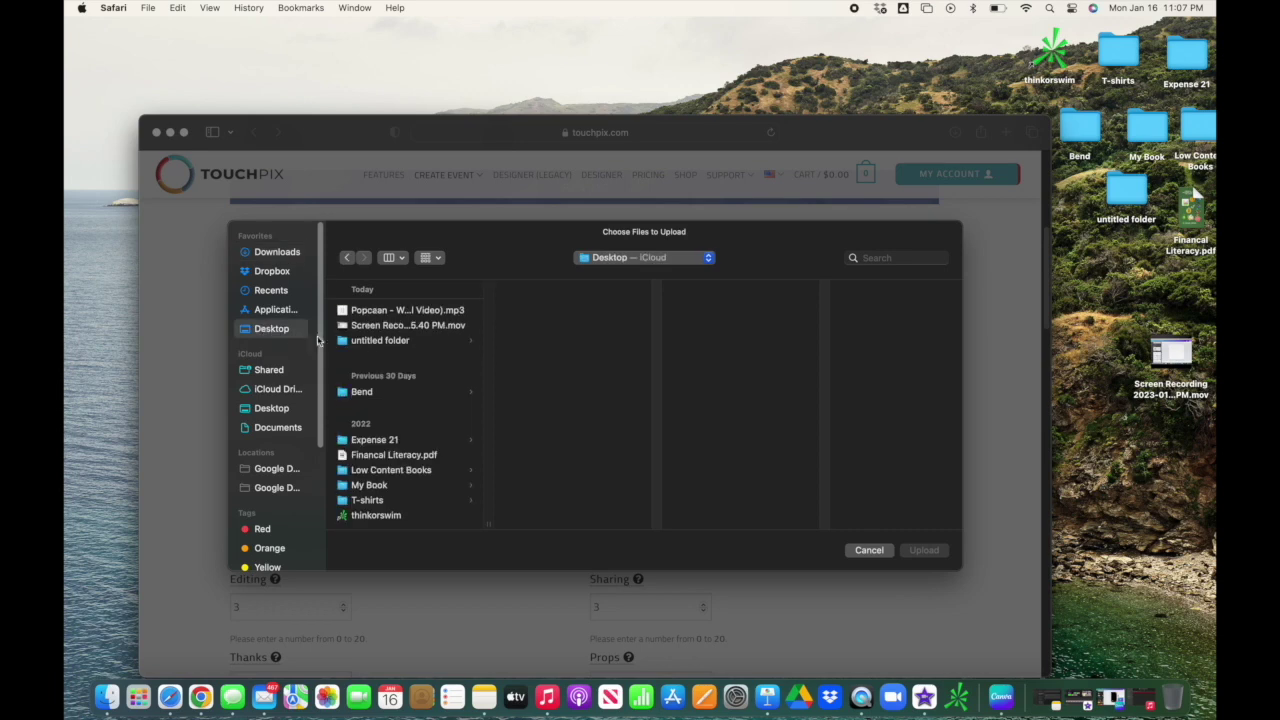
click(398, 314)
click(924, 550)
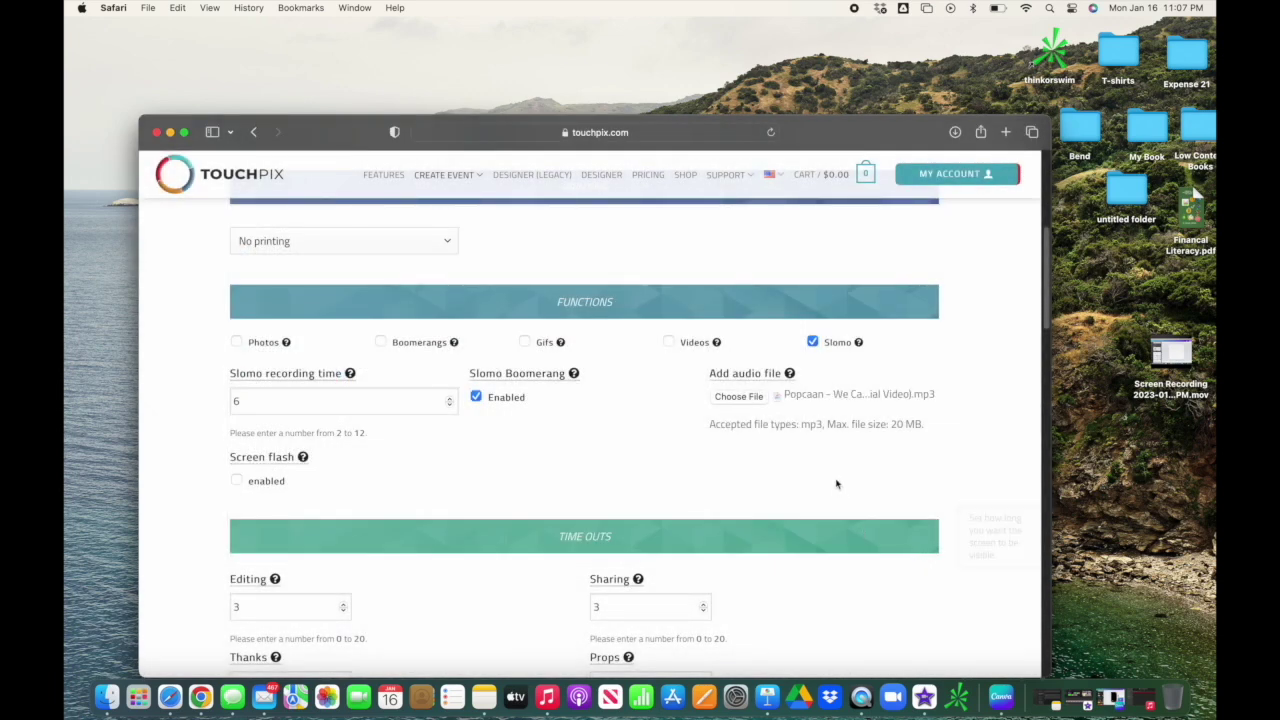
scroll(838, 479, down, 8)
scroll(838, 479, down, 20)
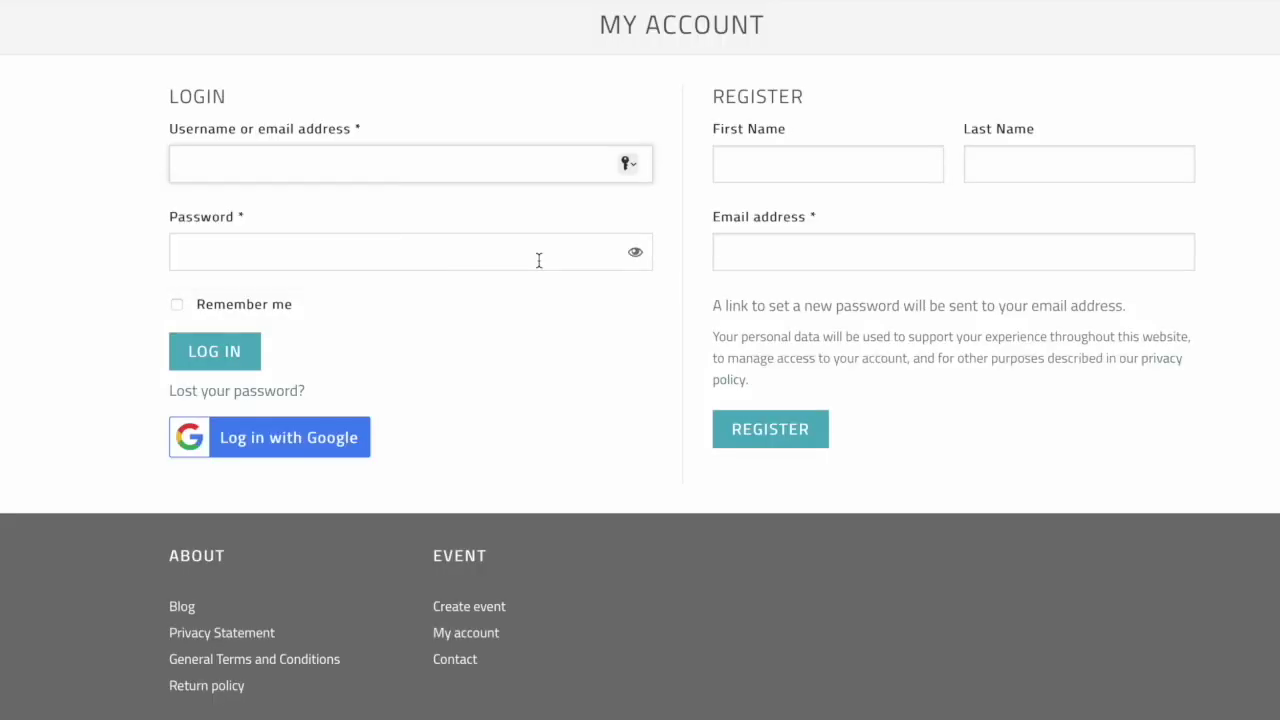
Log in to the Touchpix account and select the Slomo overlay 5 template in the legacy designer
key(Return)
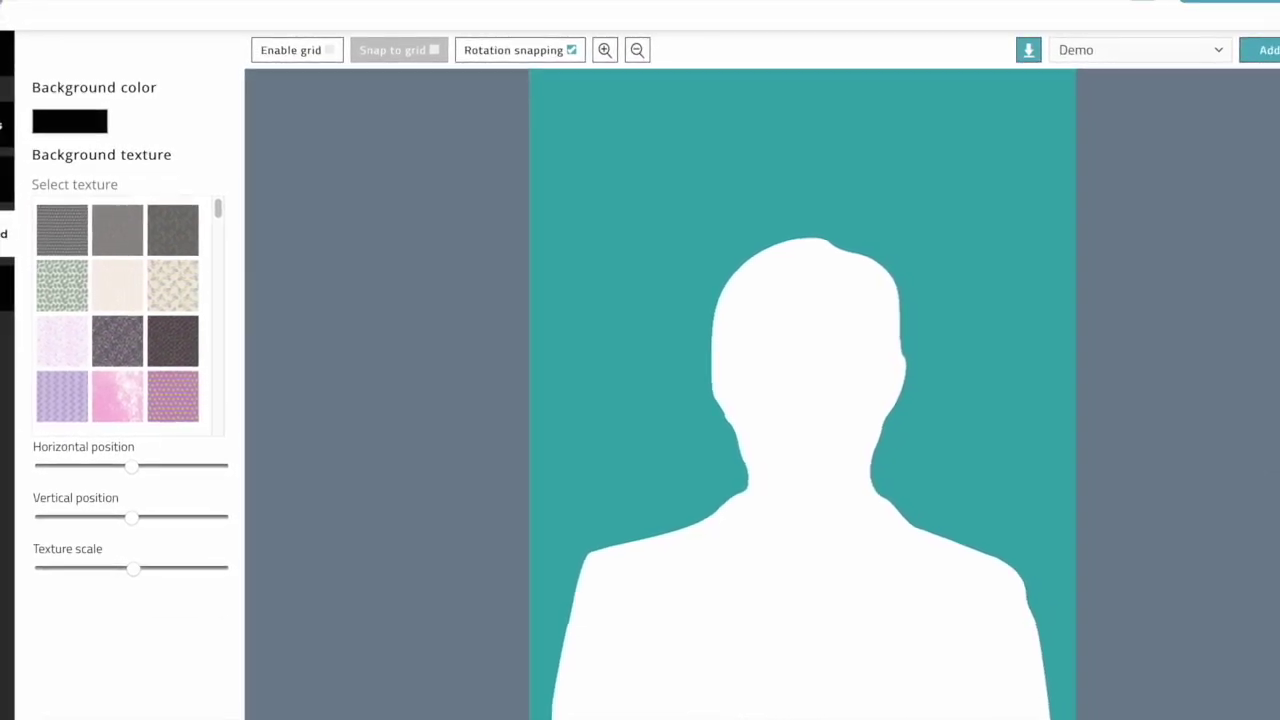
click(4, 122)
scroll(118, 298, down, 5)
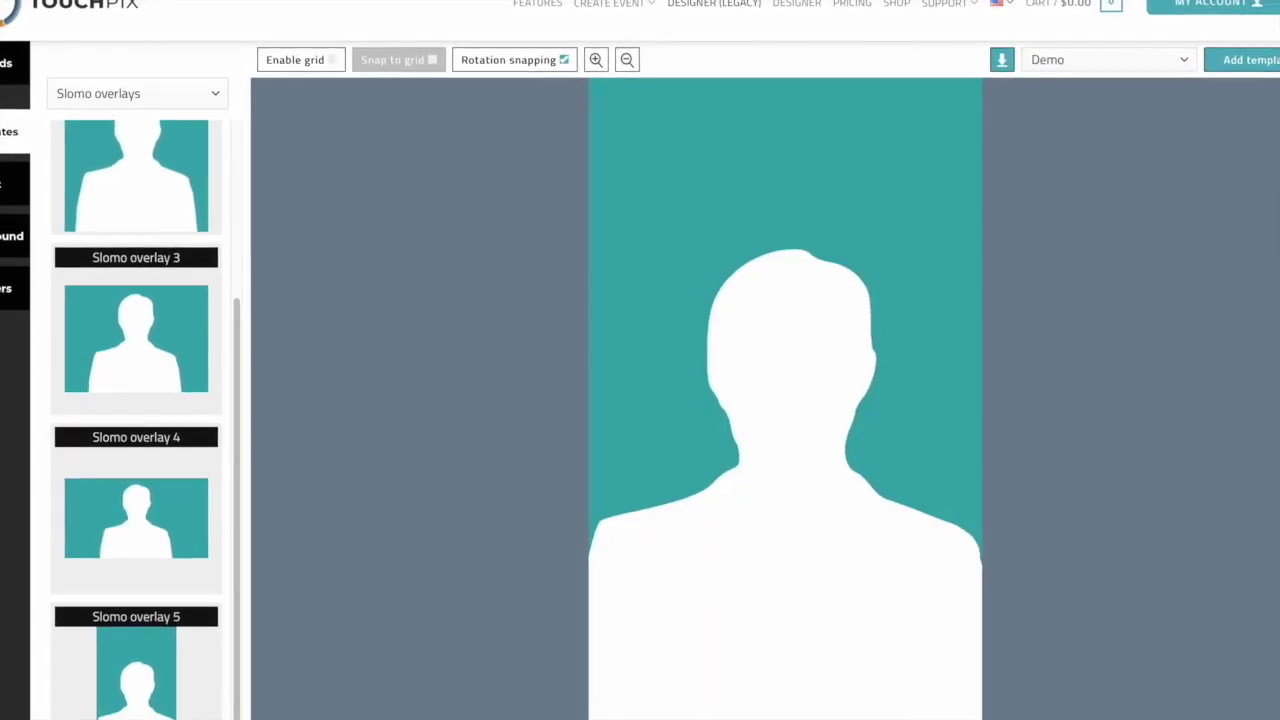
click(102, 578)
Upload the 50th birthday demo PNG from Downloads as a custom overlay, apply it to the template, and choose Demo as the target event
mouse_move(157, 271)
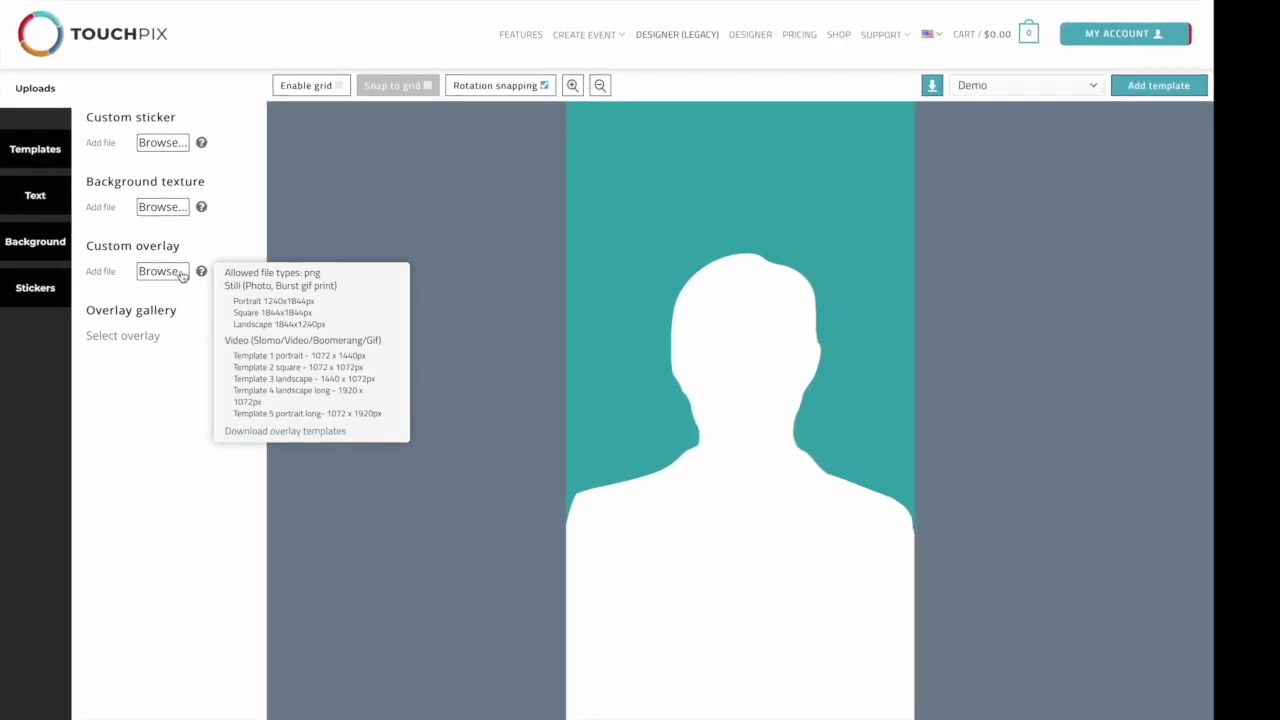
click(182, 276)
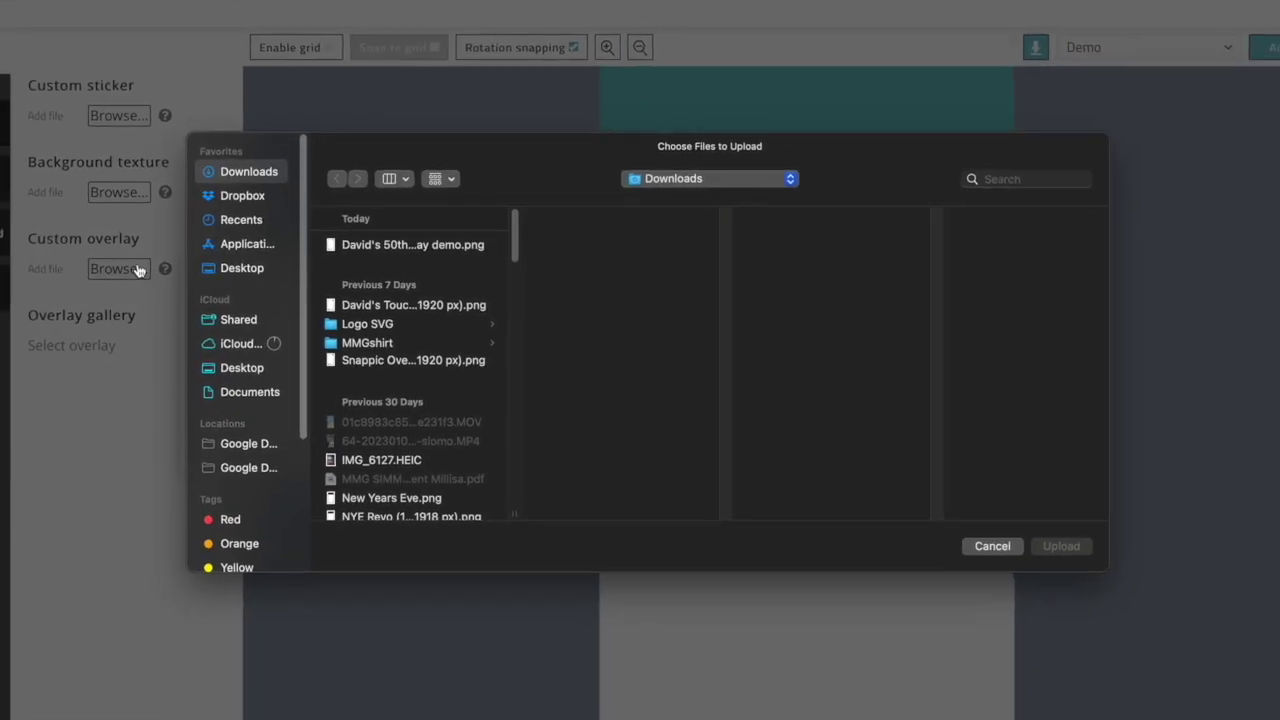
click(378, 248)
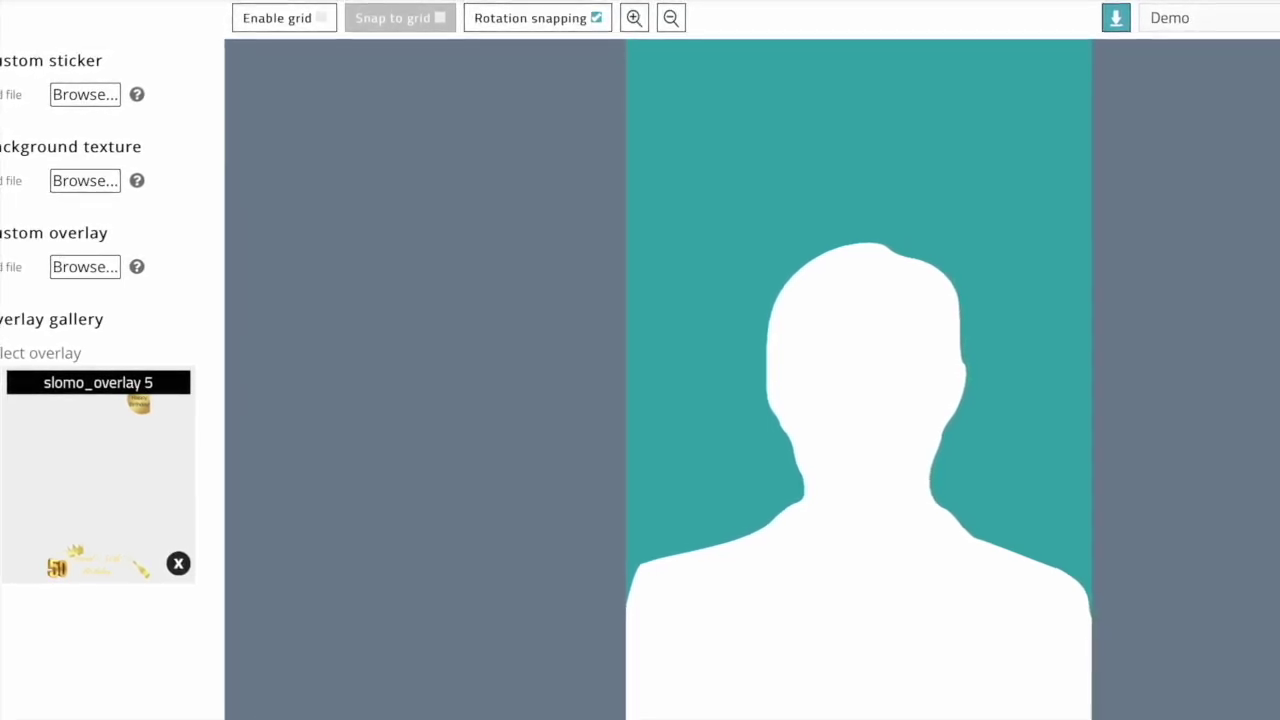
click(69, 481)
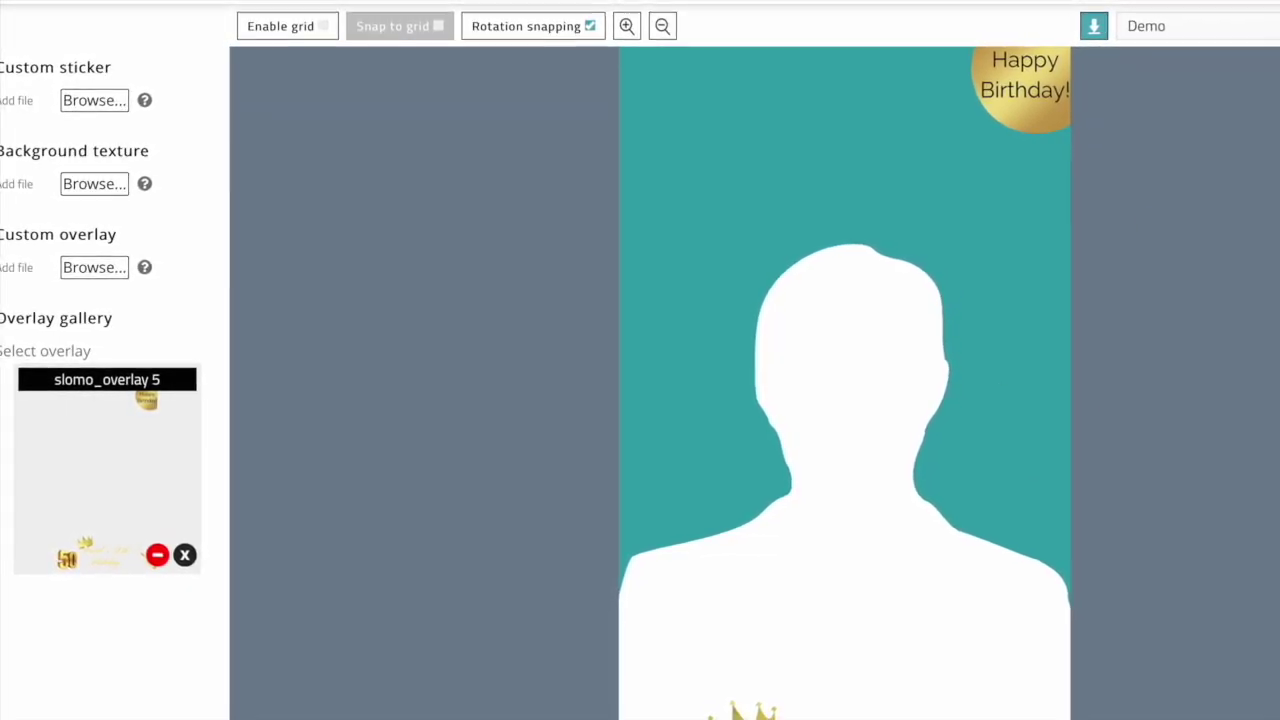
click(1268, 29)
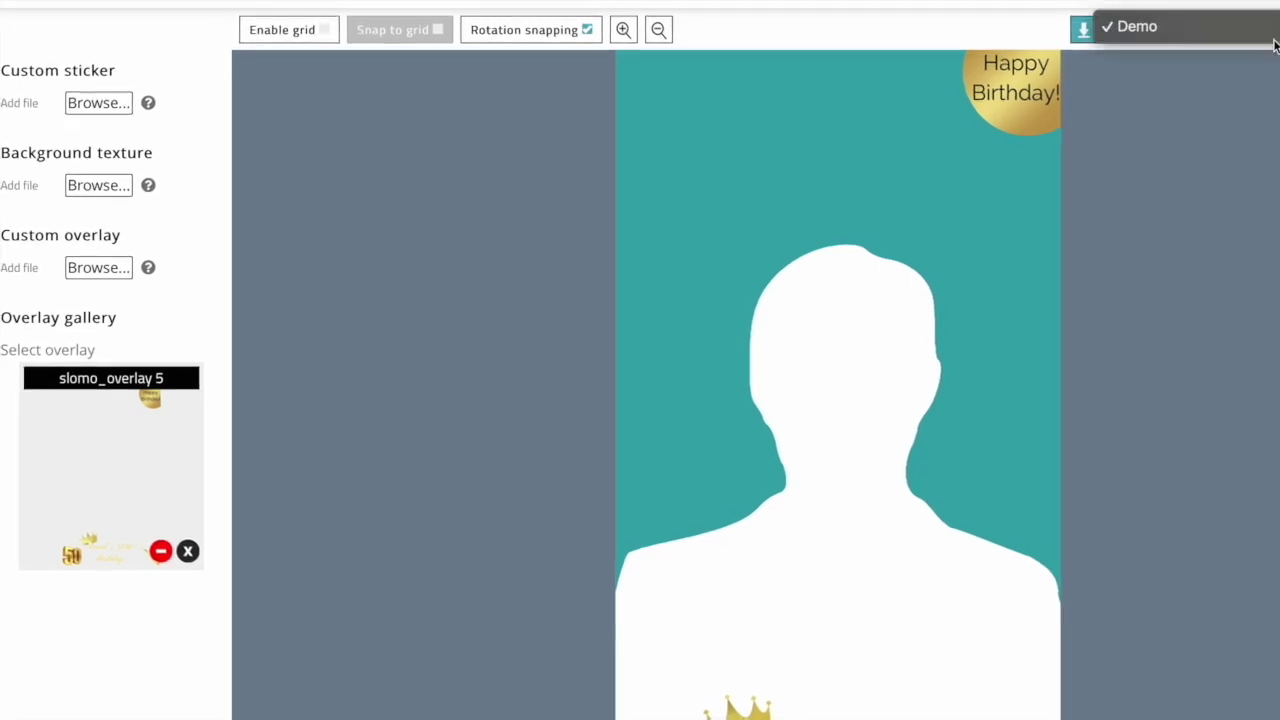
click(1183, 29)
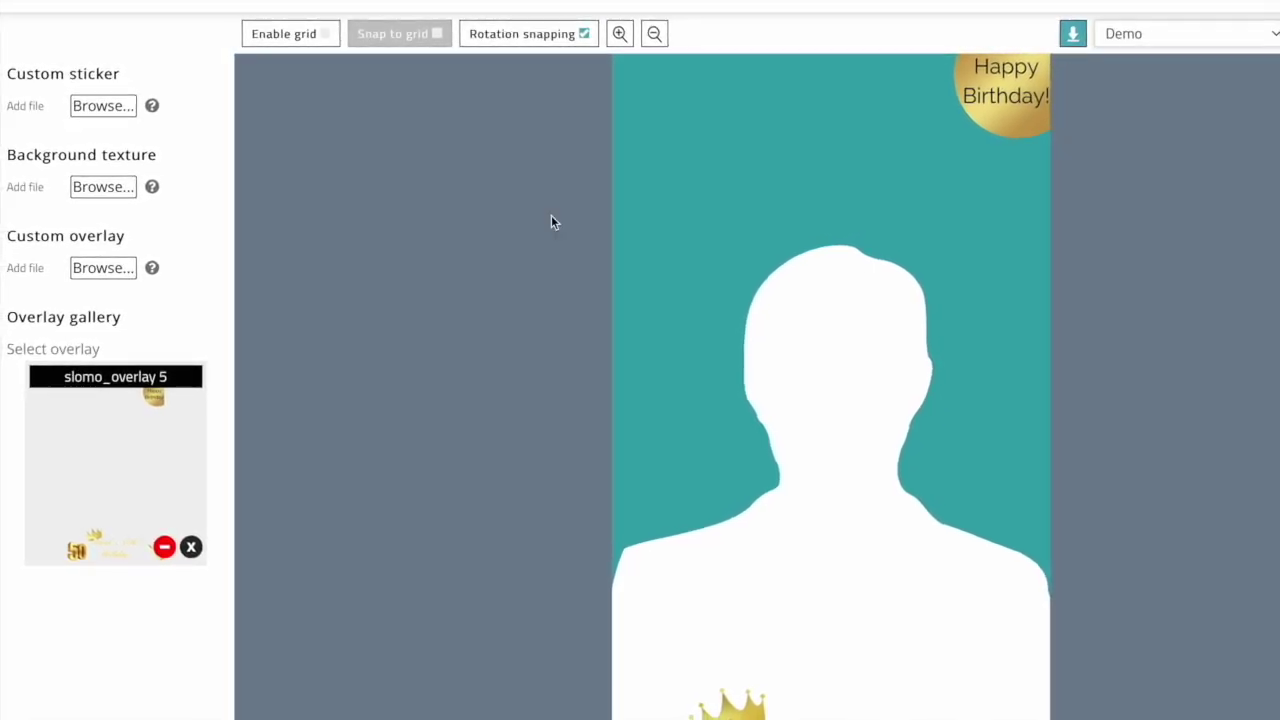
Return to the account's event list and open the QR code of the Demo event
mouse_move(1250, 5)
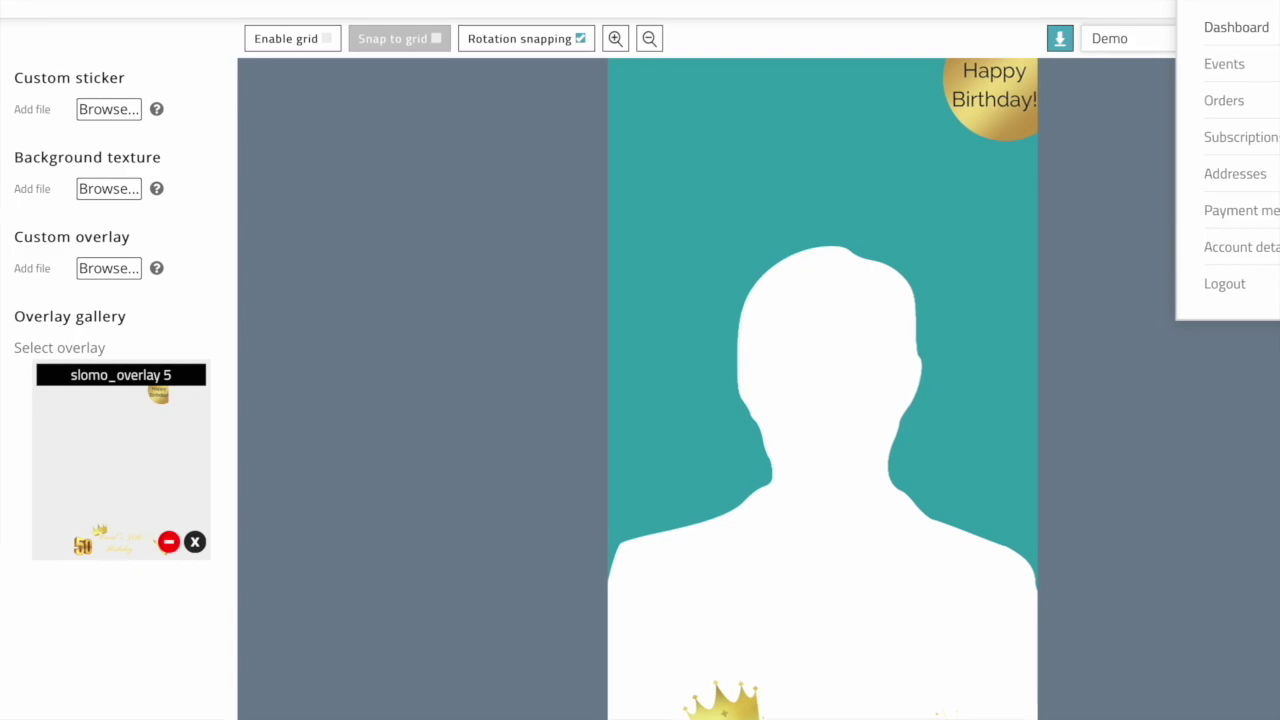
click(1225, 65)
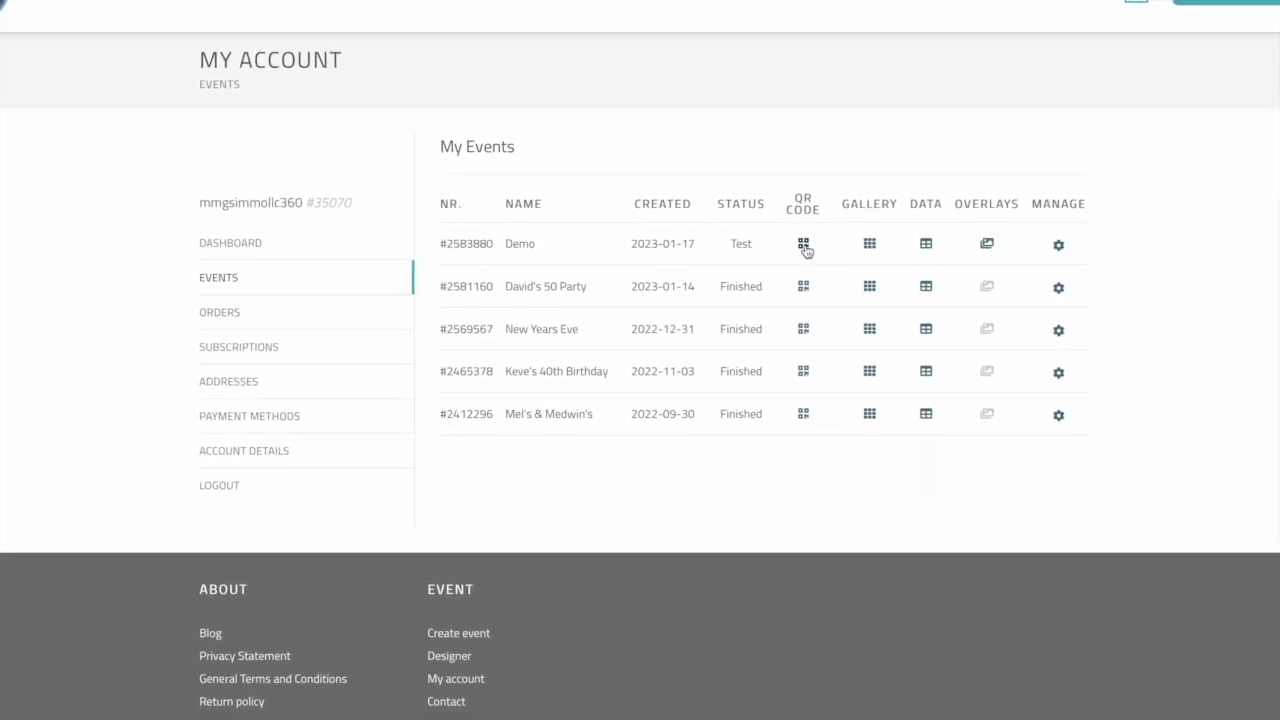
click(802, 245)
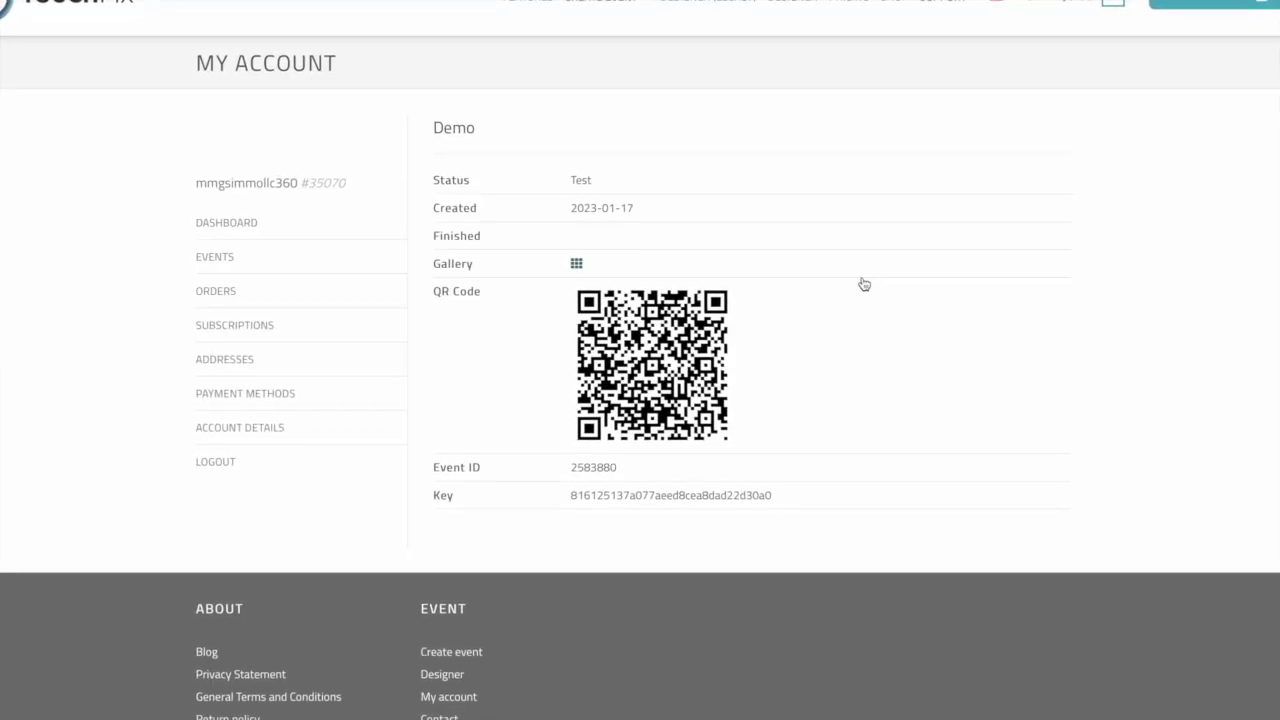